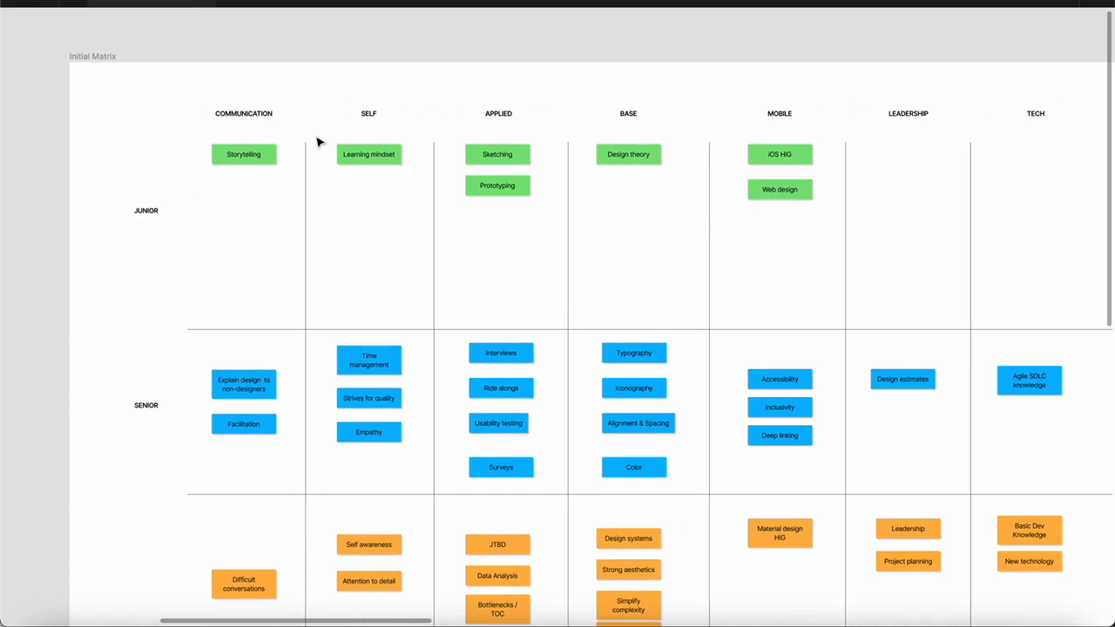
Step: Examine the skill cards in the Initial Matrix across its columns, from the JUNIOR row down to the PRINCIPLE row
scroll(179, 218, "down", 2)
scroll(145, 171, "down", 1)
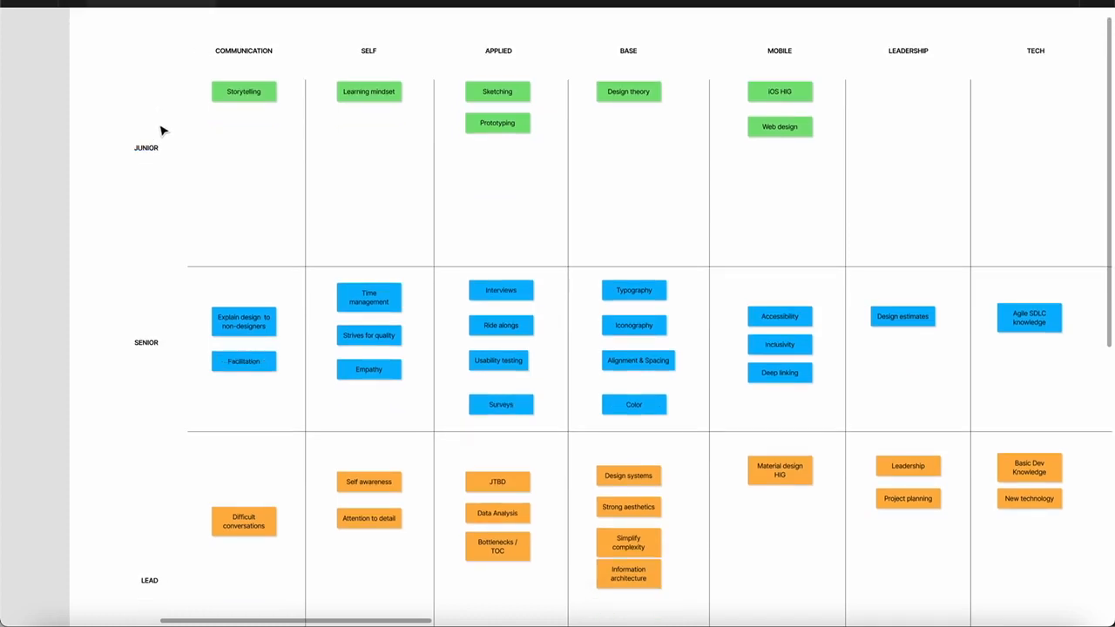
scroll(175, 343, "down", 20)
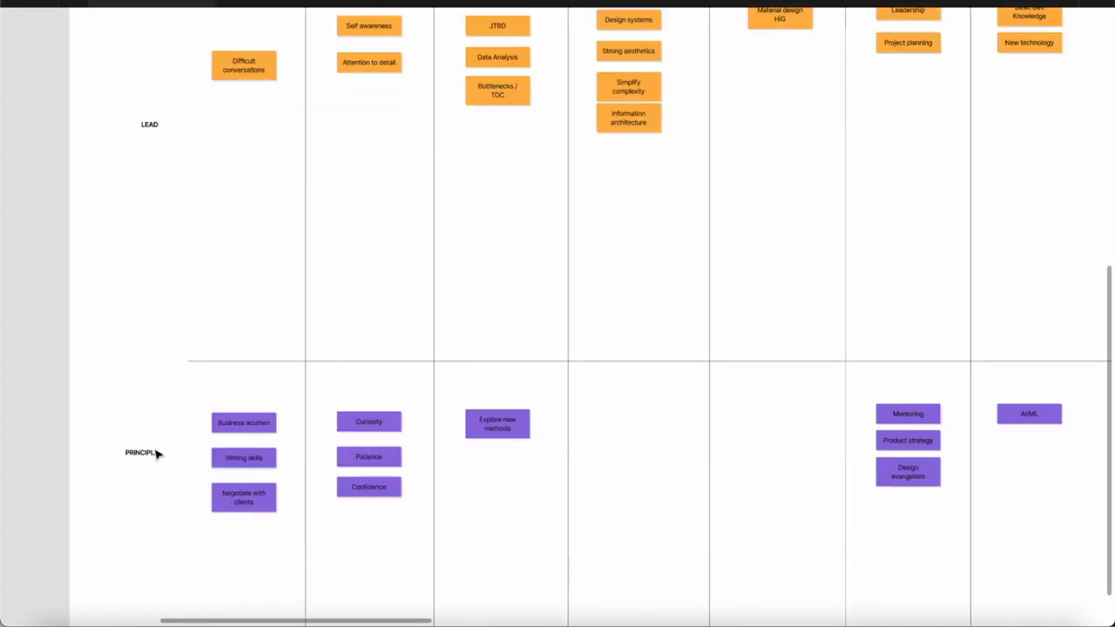
scroll(710, 381, "up", 10)
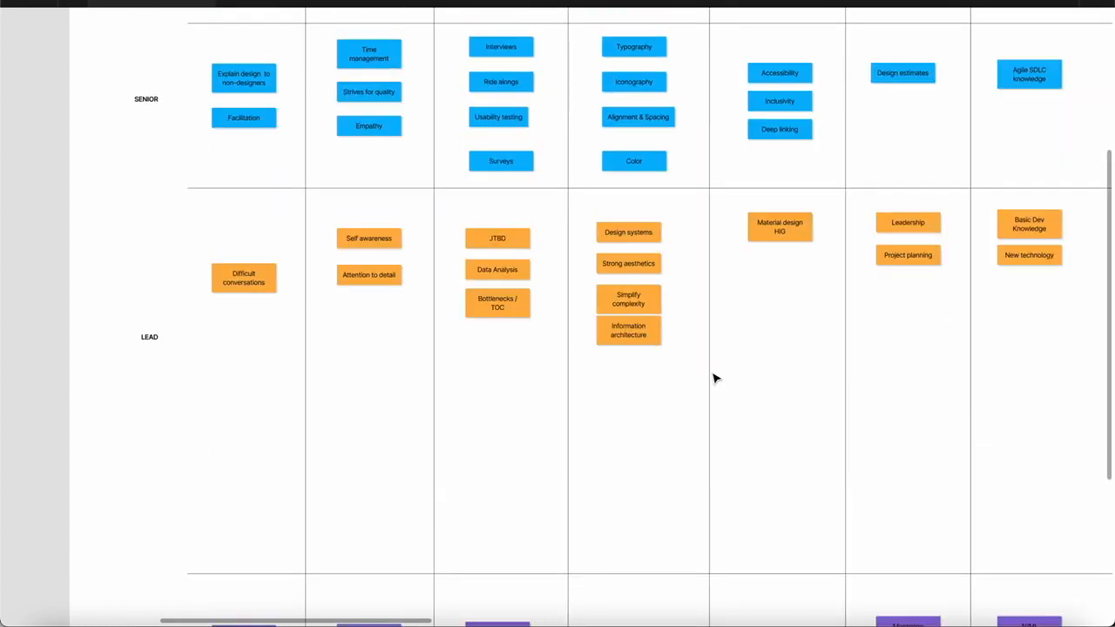
scroll(722, 374, "up", 15)
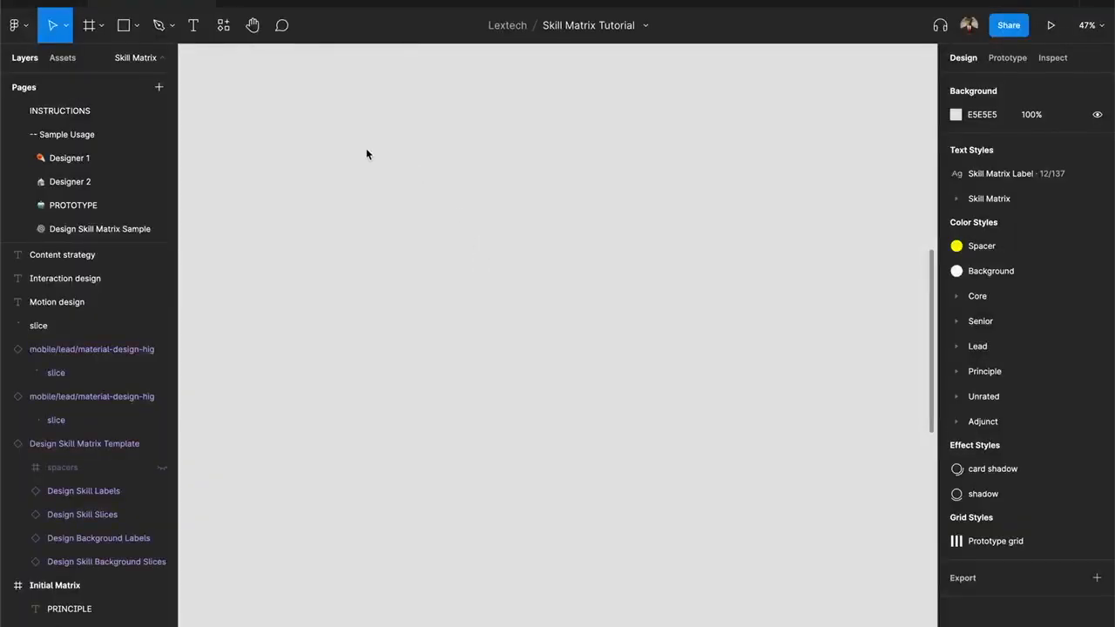
Step: Create a new frame on the empty canvas and set its size to 1564 by 1564
key("f")
left_click(353, 152)
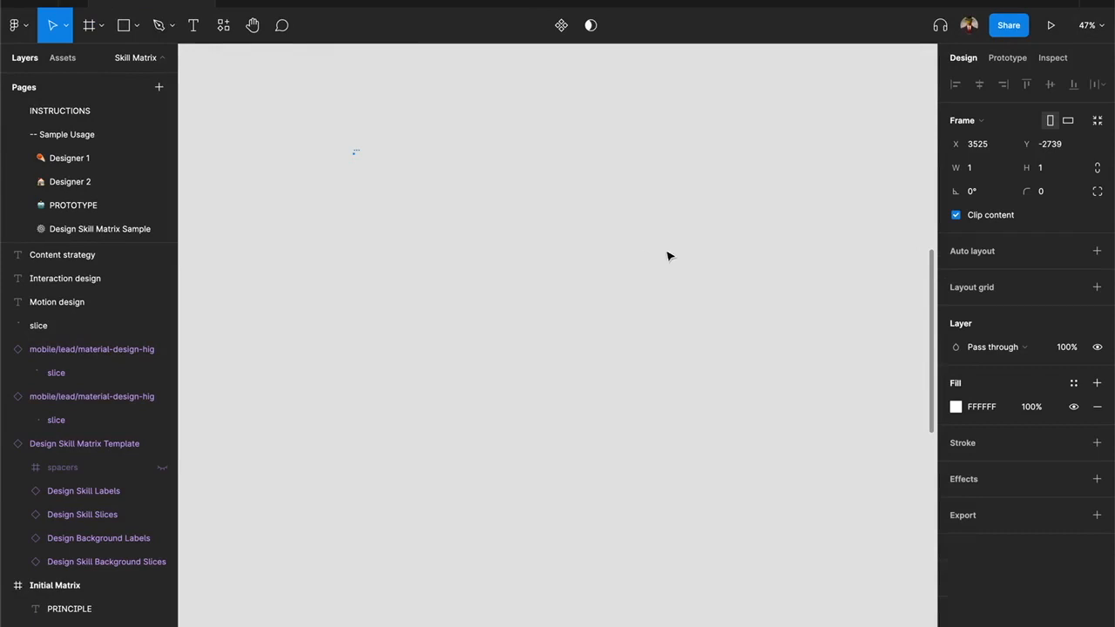
left_click(981, 177)
left_click(1064, 171)
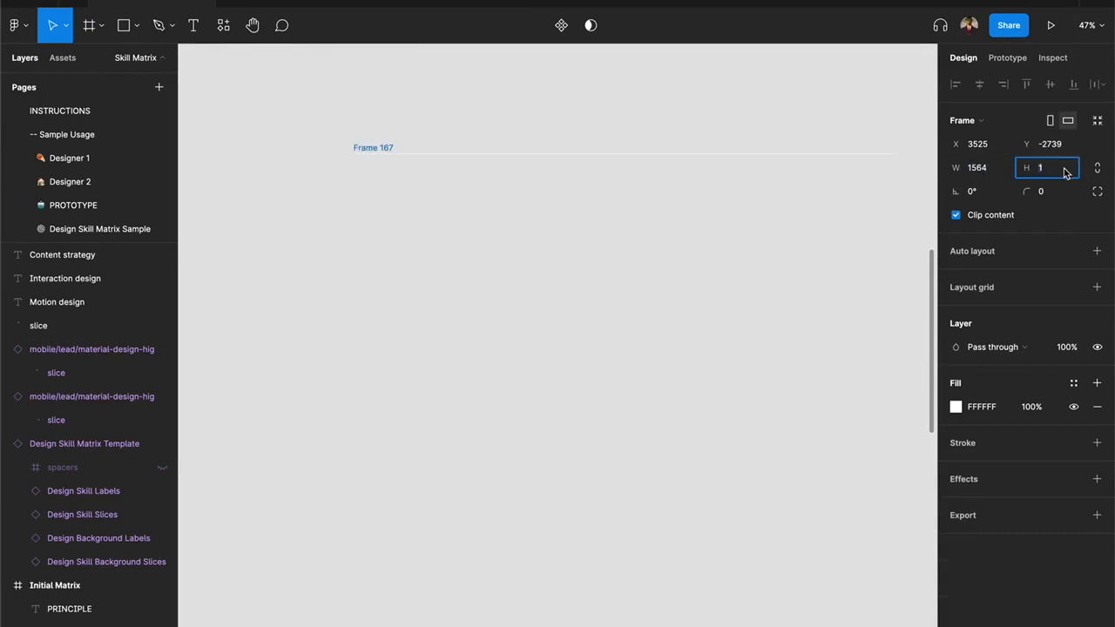
type("1564")
key("Return")
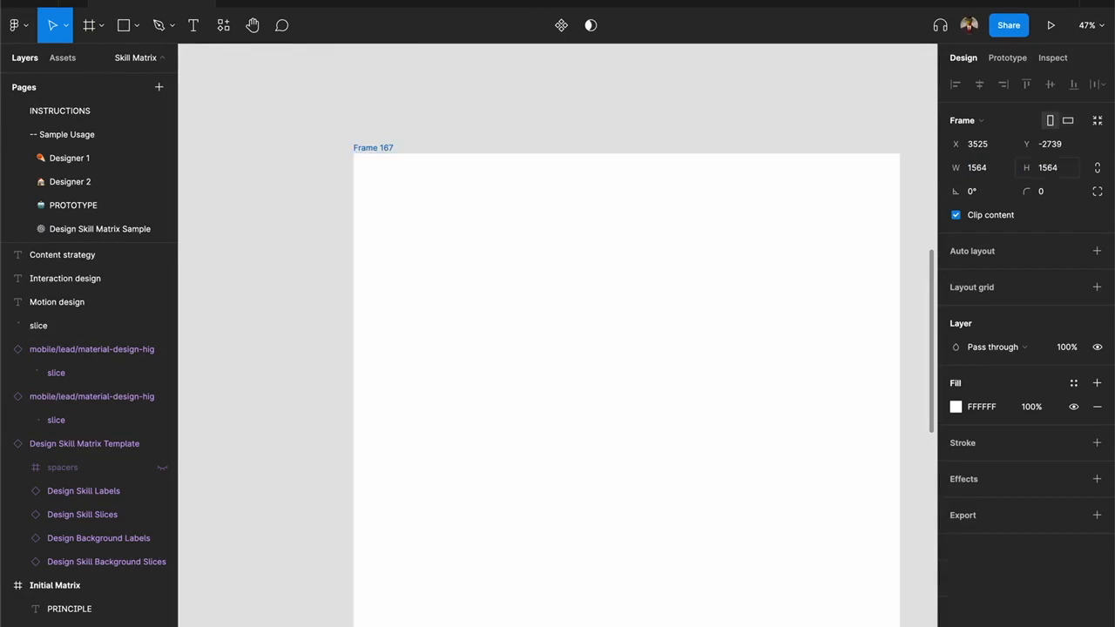
Step: Rename the new frame as "skill matrix"
key("ctrl+r")
type("sk")
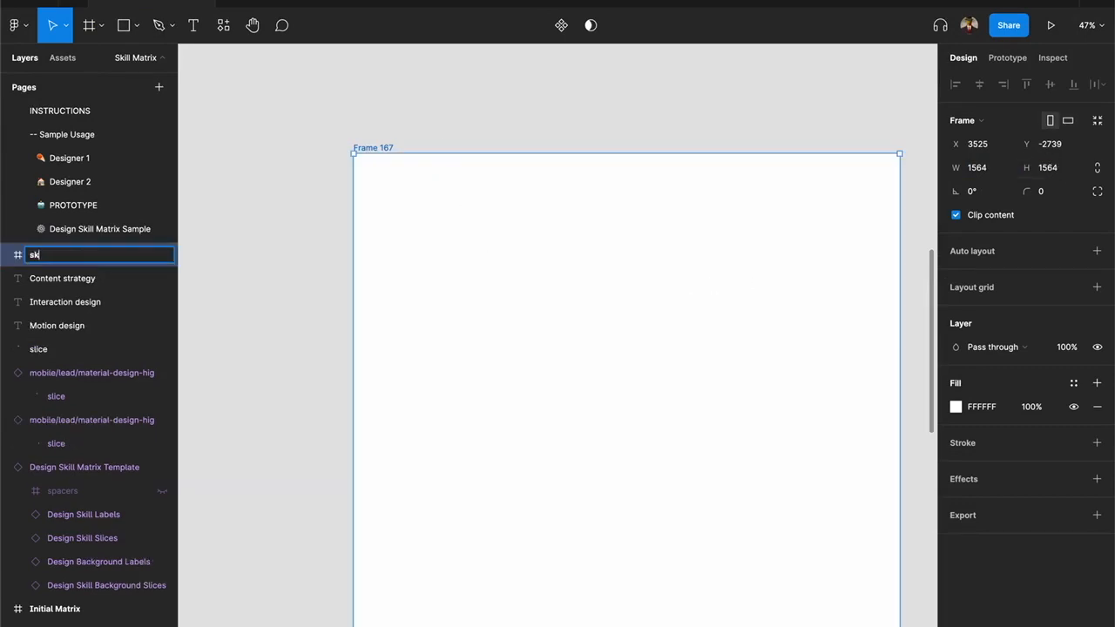
left_click(490, 133)
scroll(490, 134, "down", 2)
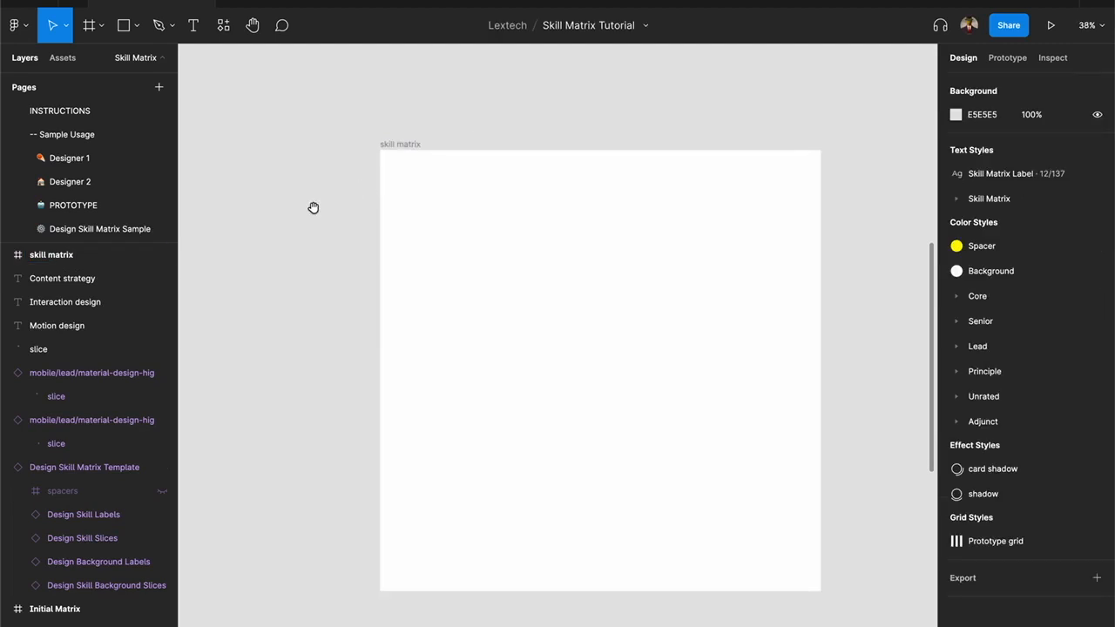
Step: Add the skill-slice component from DESIGN SYSTEM to the skill matrix frame and position it at X 0, Y 0
left_click(63, 58)
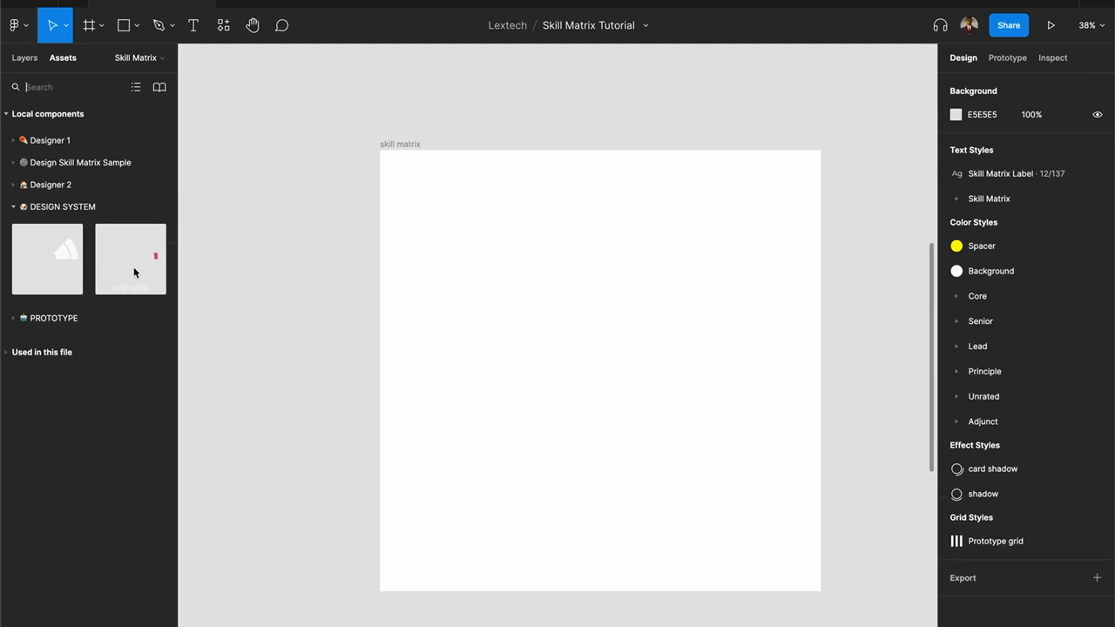
left_click_drag(133, 270, 680, 333)
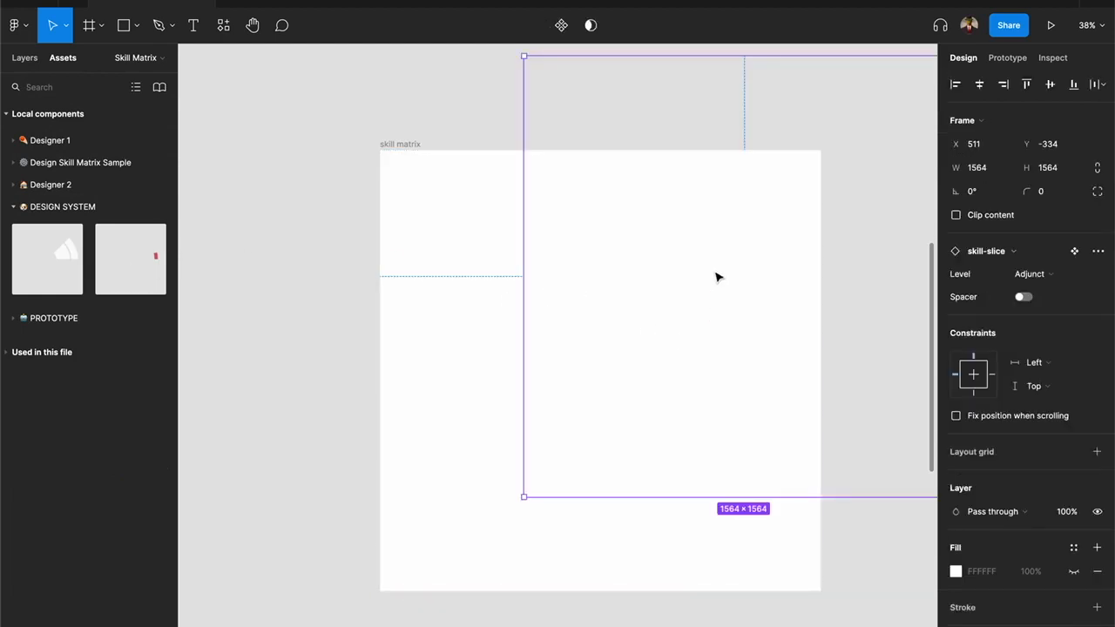
left_click_drag(716, 277, 568, 371)
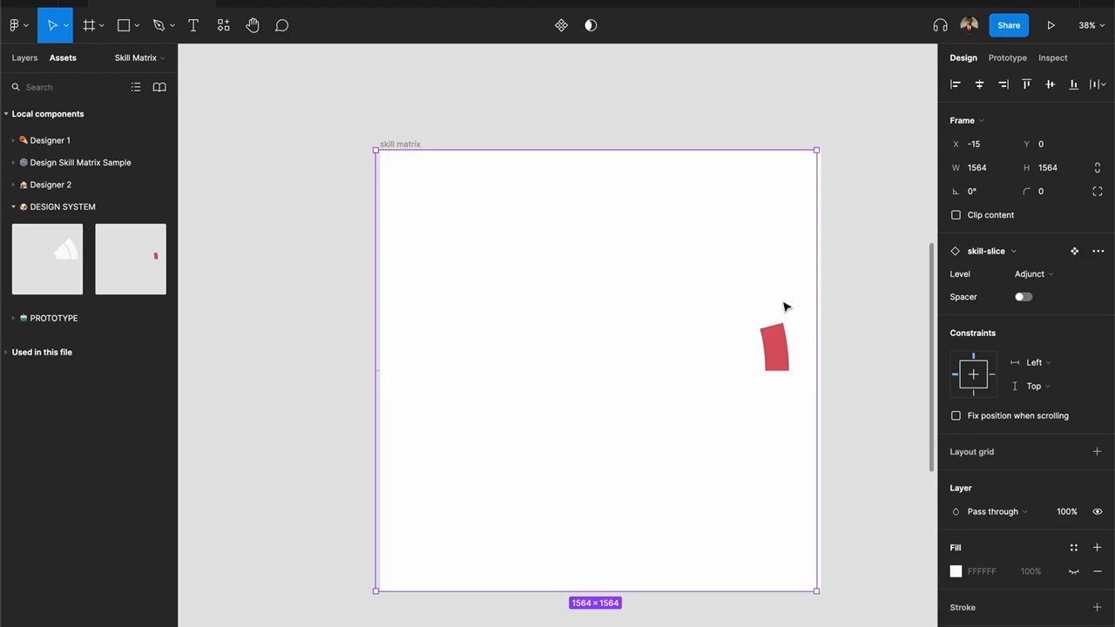
left_click(997, 144)
type("0")
left_click(1045, 144)
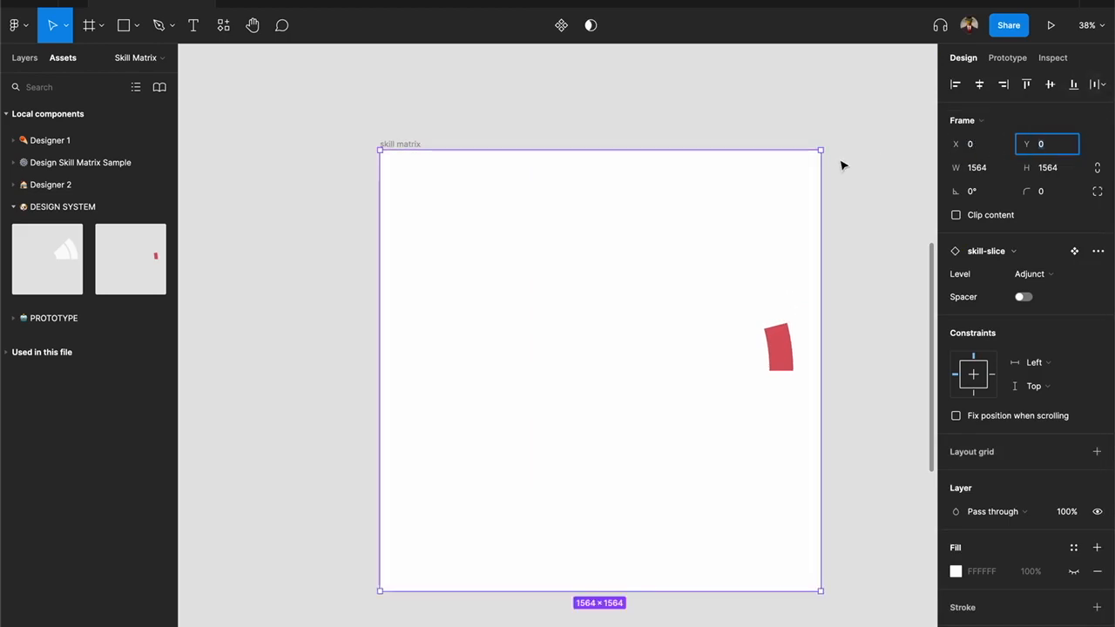
left_click(845, 287)
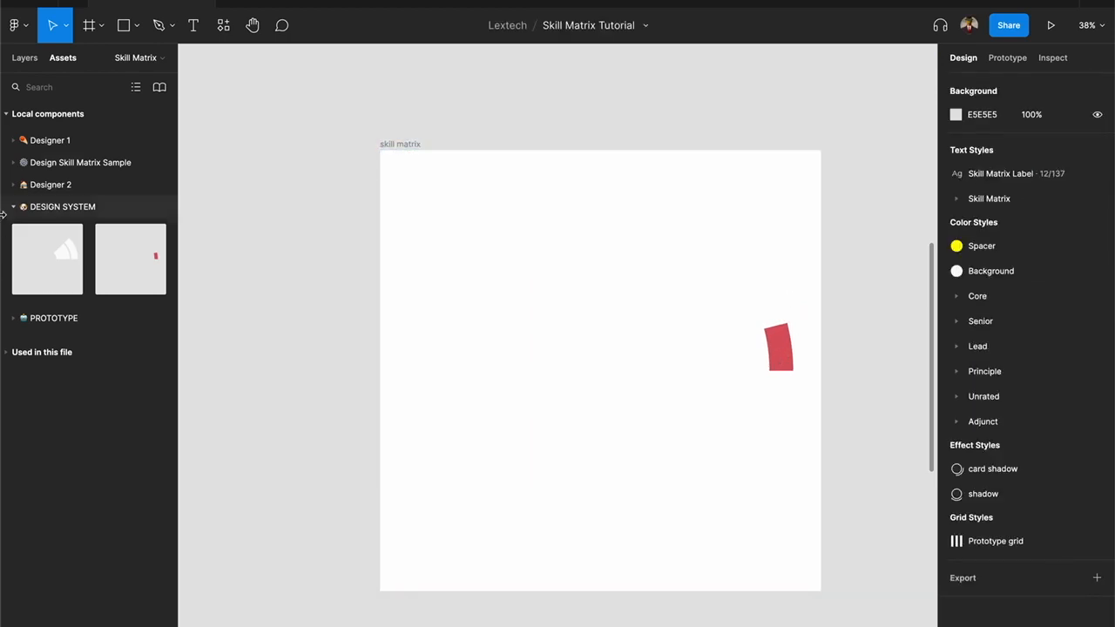
Step: Set the level of the skill-slice instance in the skill matrix frame to Core
left_click(24, 58)
left_click(61, 280)
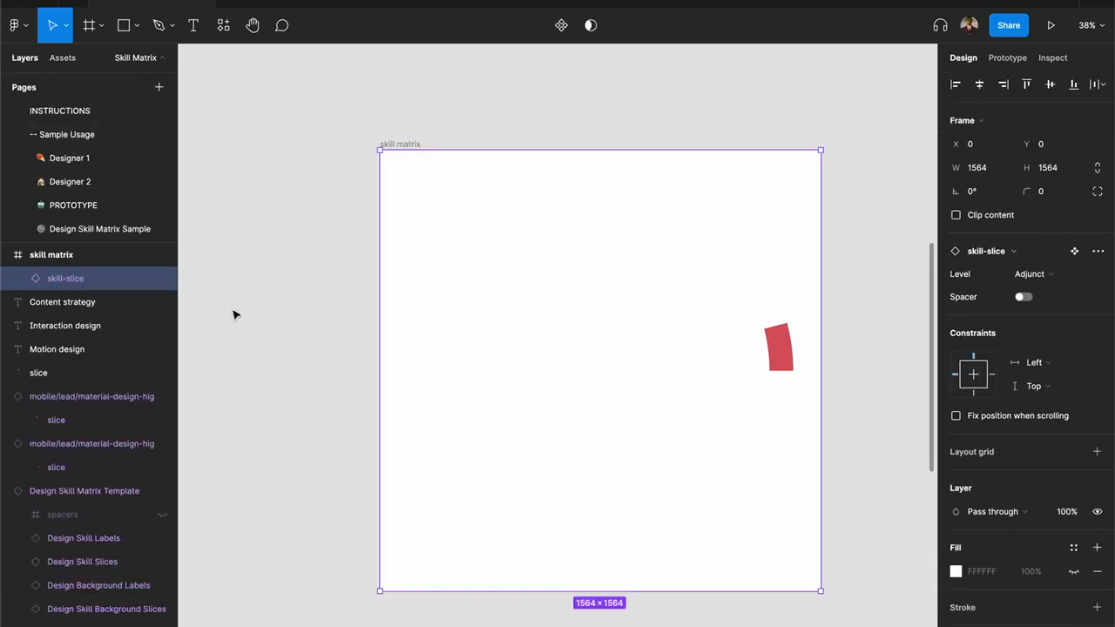
left_click(1048, 275)
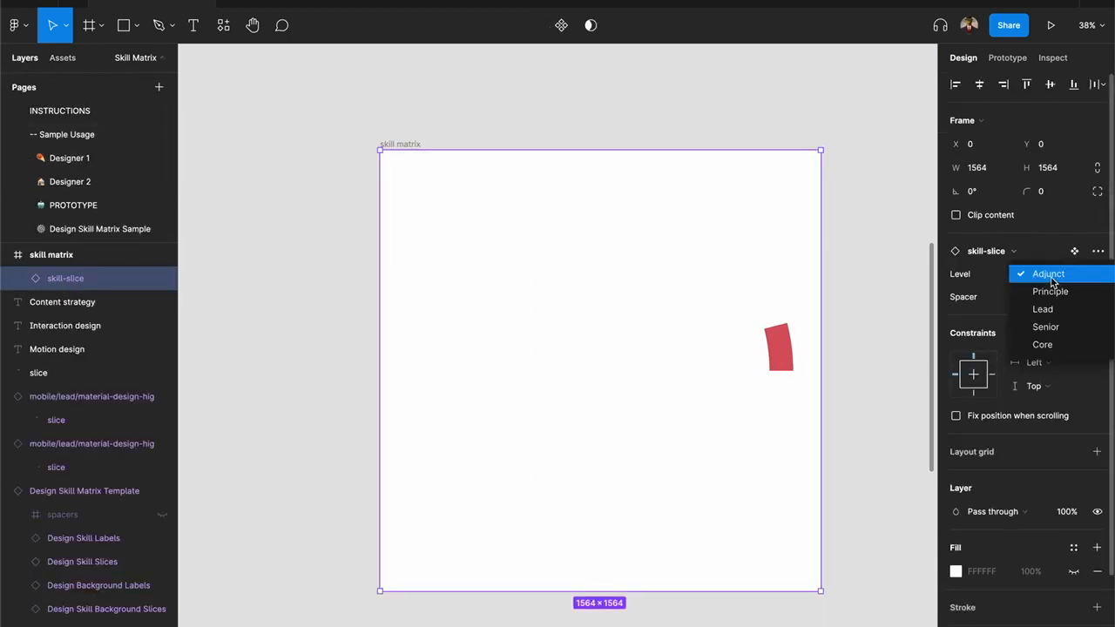
left_click(1036, 344)
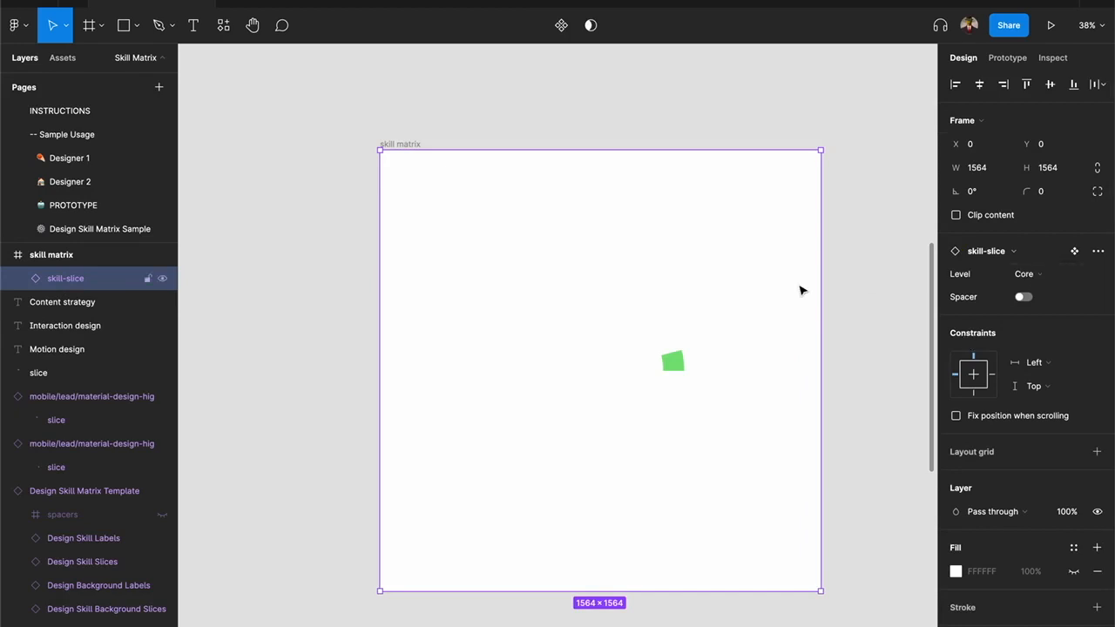
Step: Duplicate the skill-slice three times in place, setting the copies' levels to Senior, Lead and Principle
key("ctrl+d")
left_click(1045, 277)
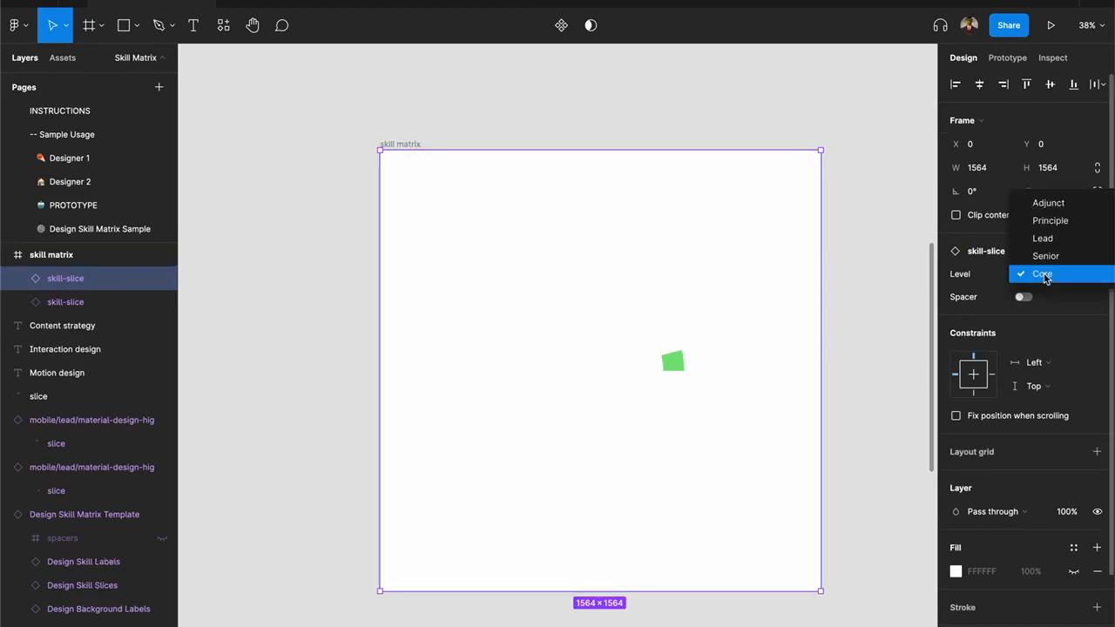
left_click(1041, 256)
key("ctrl+d")
left_click(1037, 277)
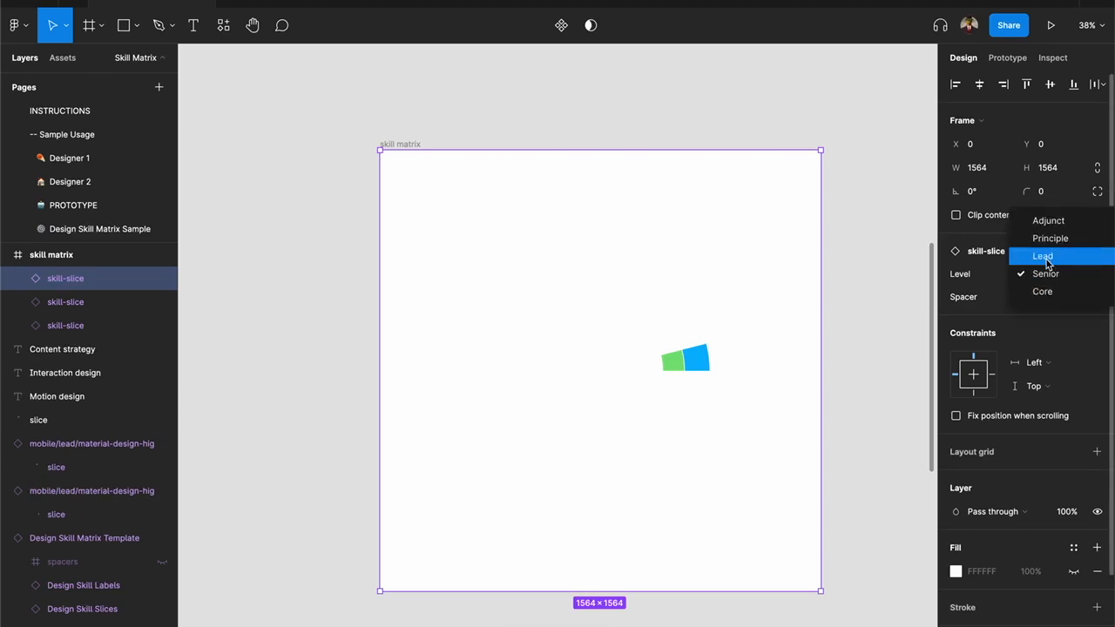
left_click(1047, 258)
key("ctrl+d")
left_click(1047, 282)
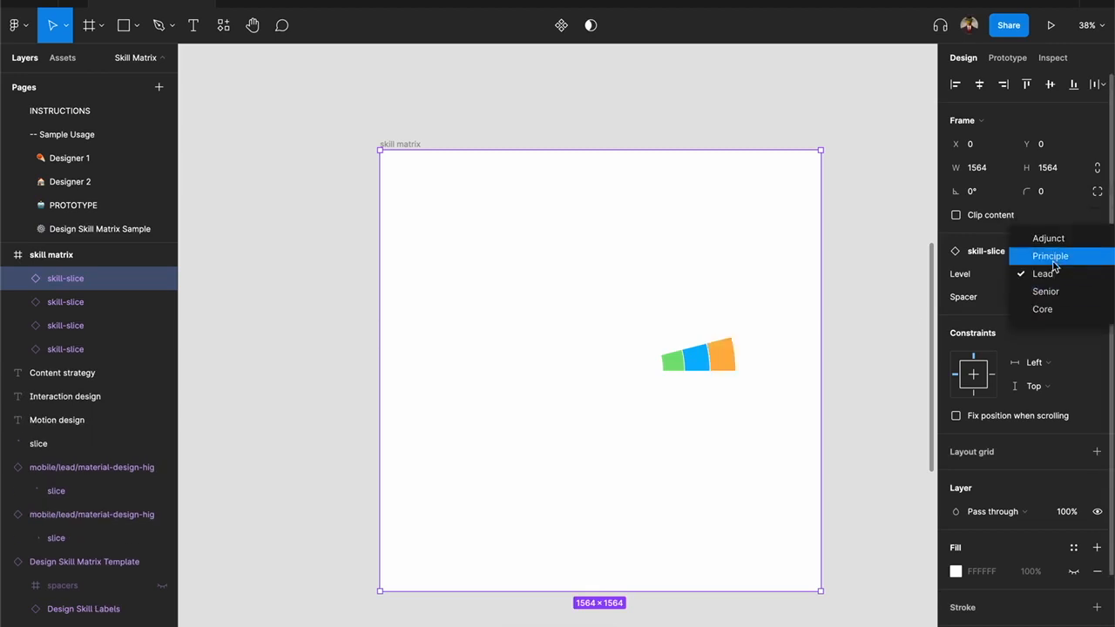
left_click(1050, 256)
Step: Extend the arc sweep of the green, blue, orange and purple slices so they form four full concentric rings
double_click(677, 362)
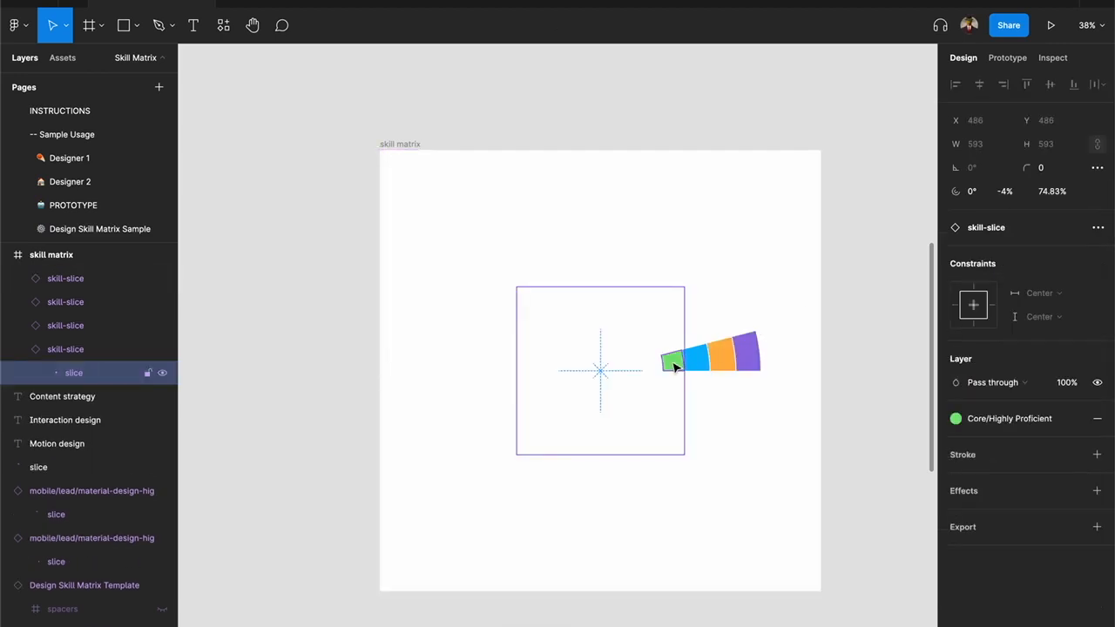
left_click_drag(667, 358, 525, 378)
key("ctrl+z")
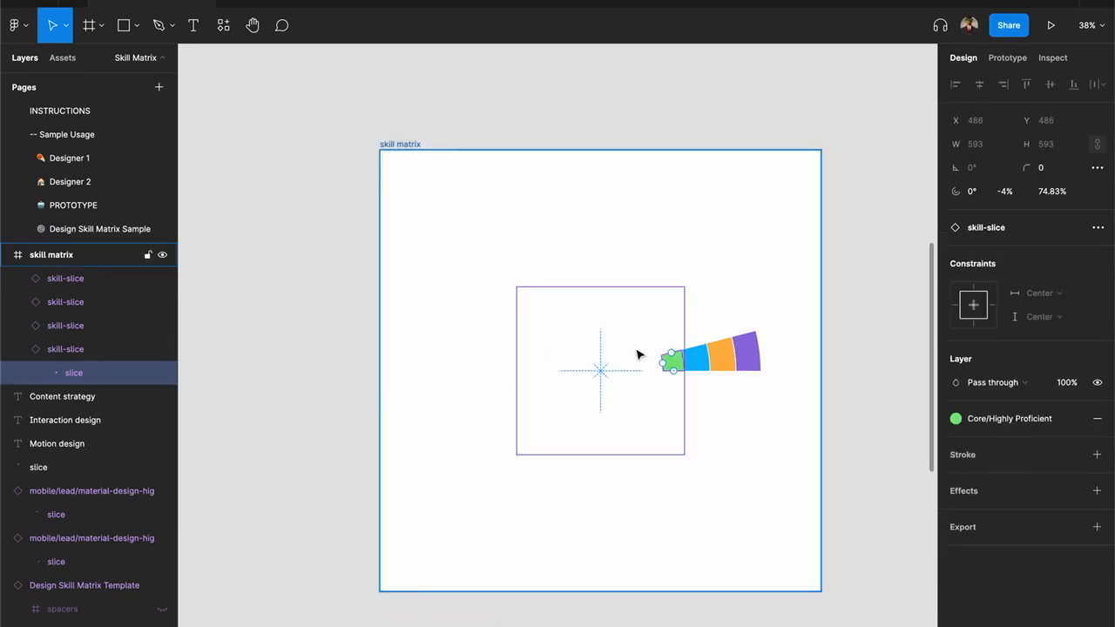
left_click_drag(670, 357, 722, 376)
double_click(694, 357)
double_click(716, 366)
double_click(749, 359)
left_click(845, 375)
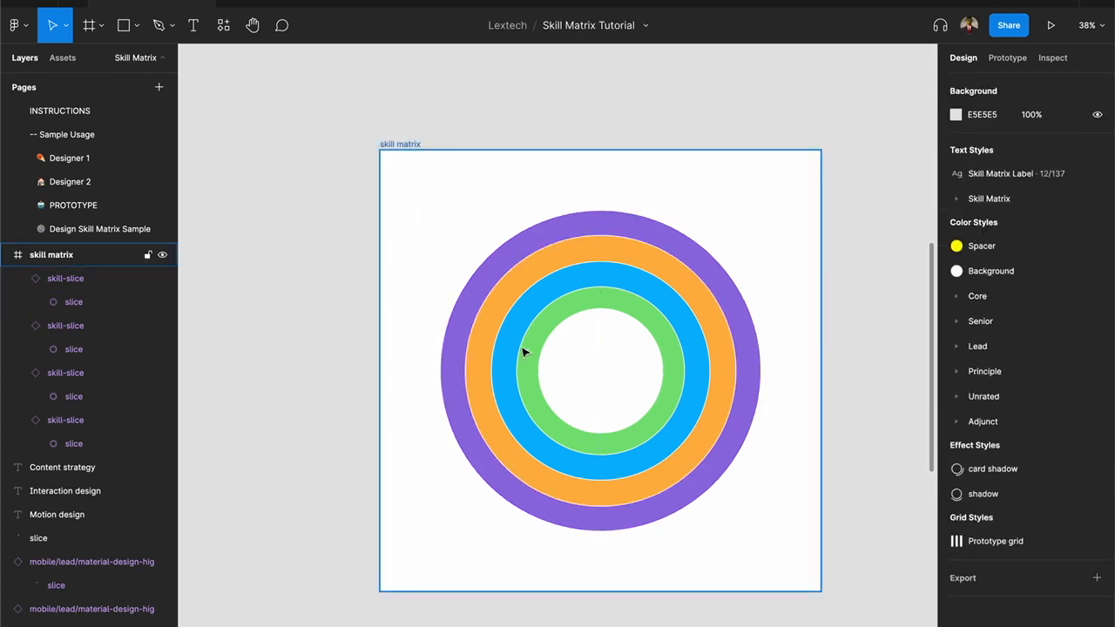
Step: Select the seven category headings, COMMUNICATION through TECH, at the top of the Initial Matrix for copying
left_click_drag(294, 242, 516, 251)
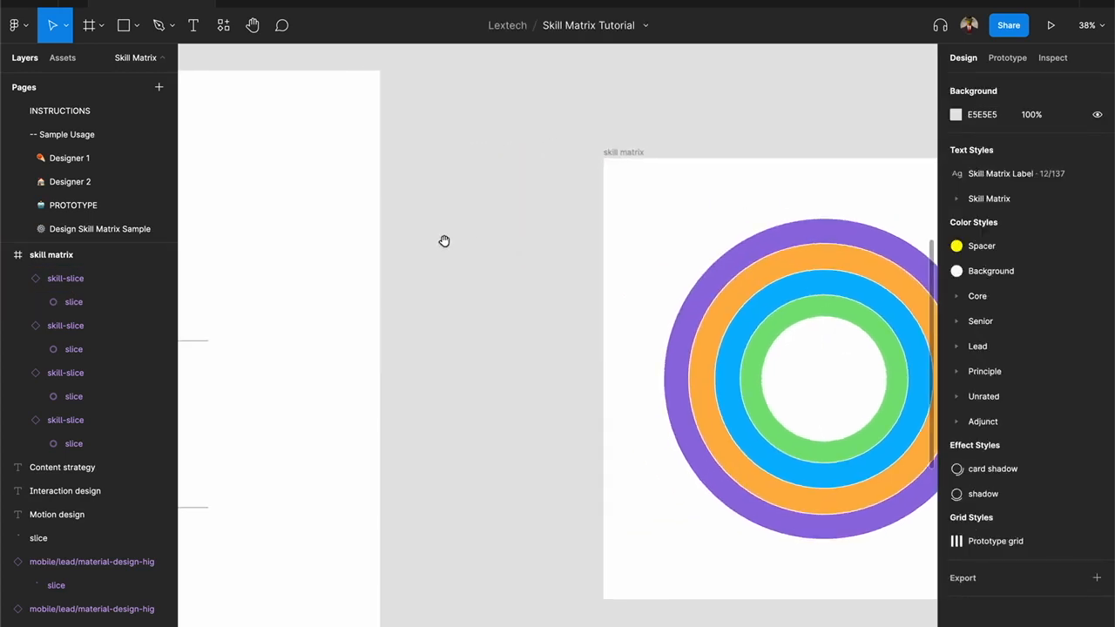
left_click_drag(342, 238, 638, 250)
left_click_drag(429, 239, 781, 269)
left_click_drag(558, 238, 863, 252)
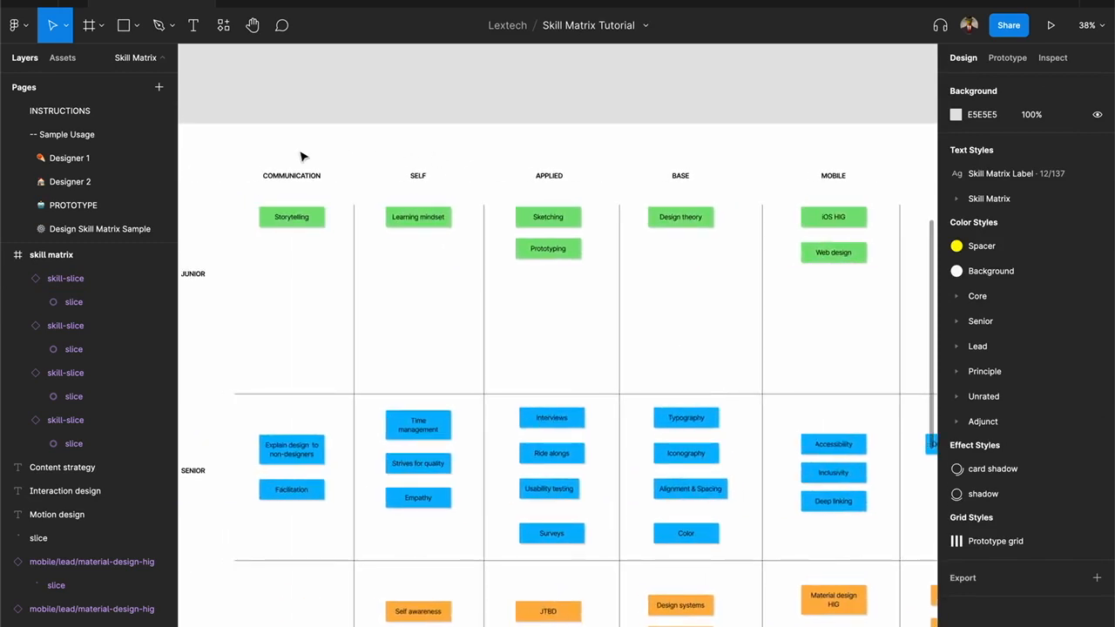
scroll(301, 157, "down", 2)
scroll(321, 154, "down", 2)
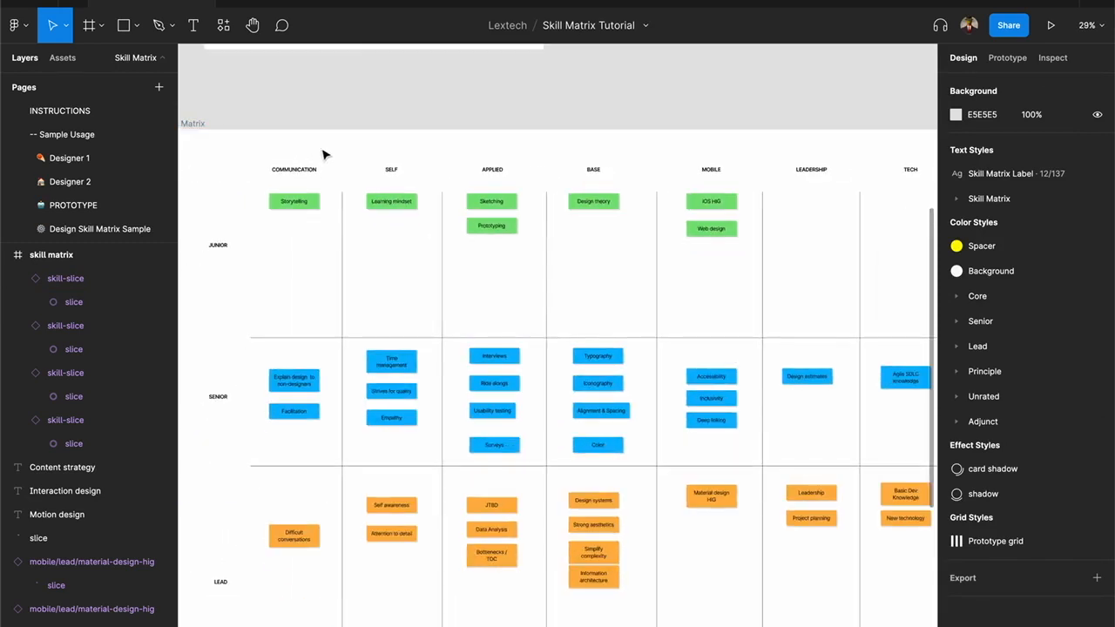
scroll(331, 152, "down", 1)
left_click_drag(253, 134, 861, 191)
Step: Paste a copy of the seven category headings on the canvas across the skill matrix frame
scroll(758, 227, "right", 5)
scroll(757, 227, "up", 1)
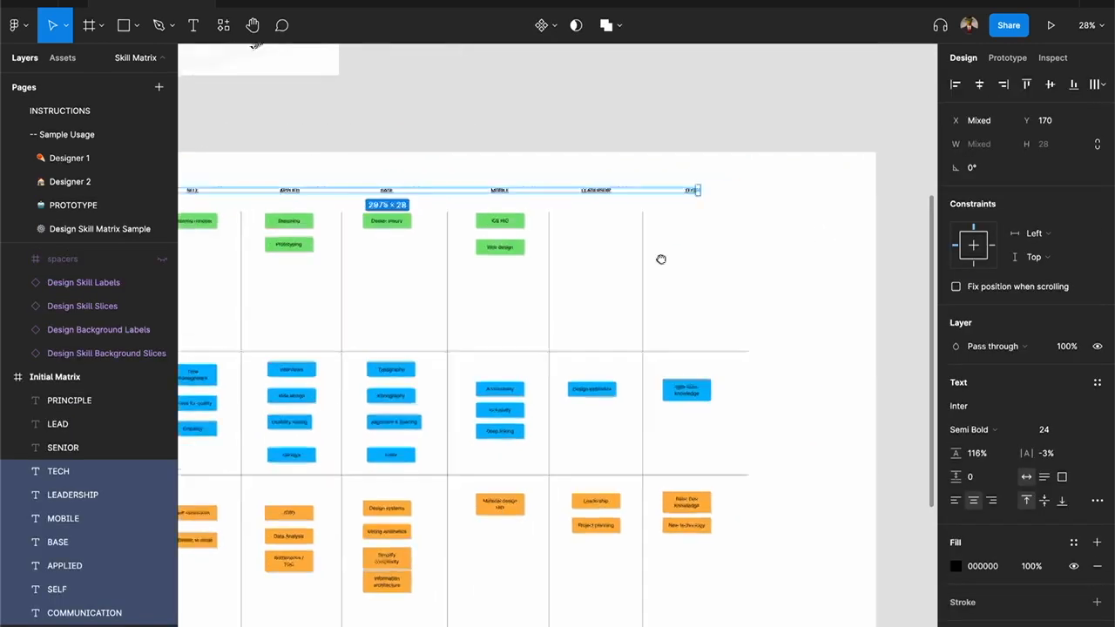
scroll(856, 289, "up", 1)
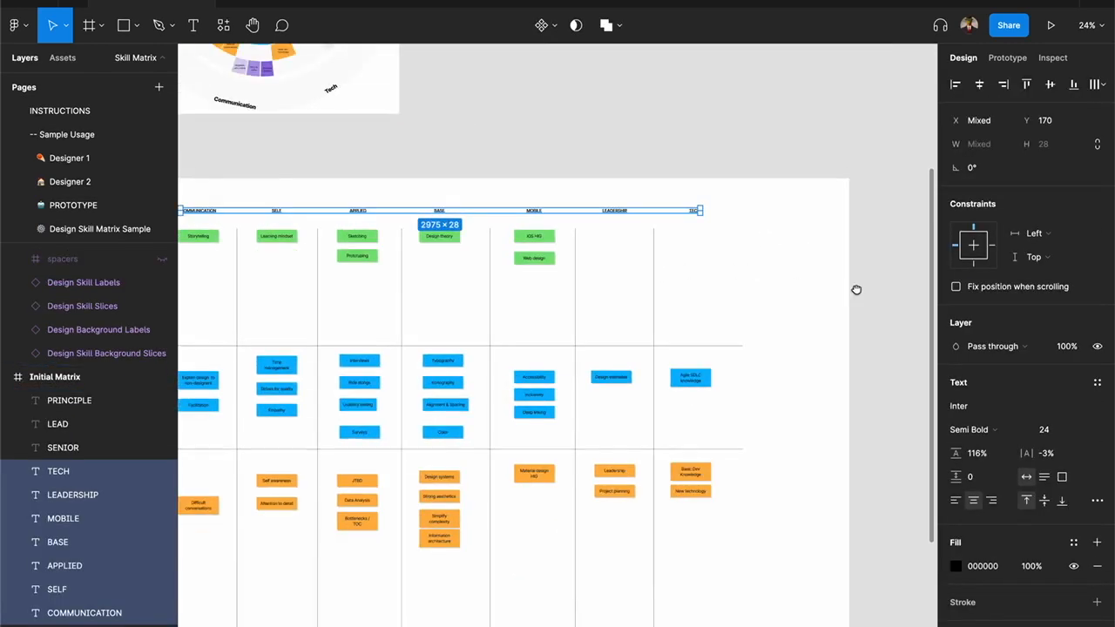
scroll(601, 277, "right", 5)
scroll(349, 264, "down", 1)
scroll(540, 273, "up", 1)
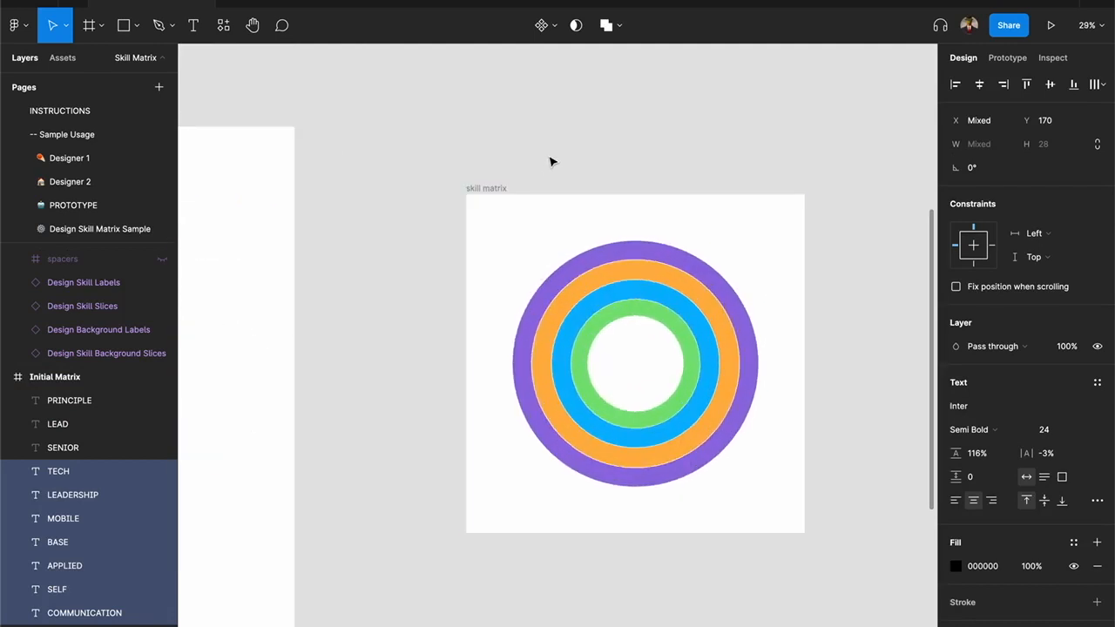
left_click(551, 159)
key("ctrl+v")
left_click(294, 332)
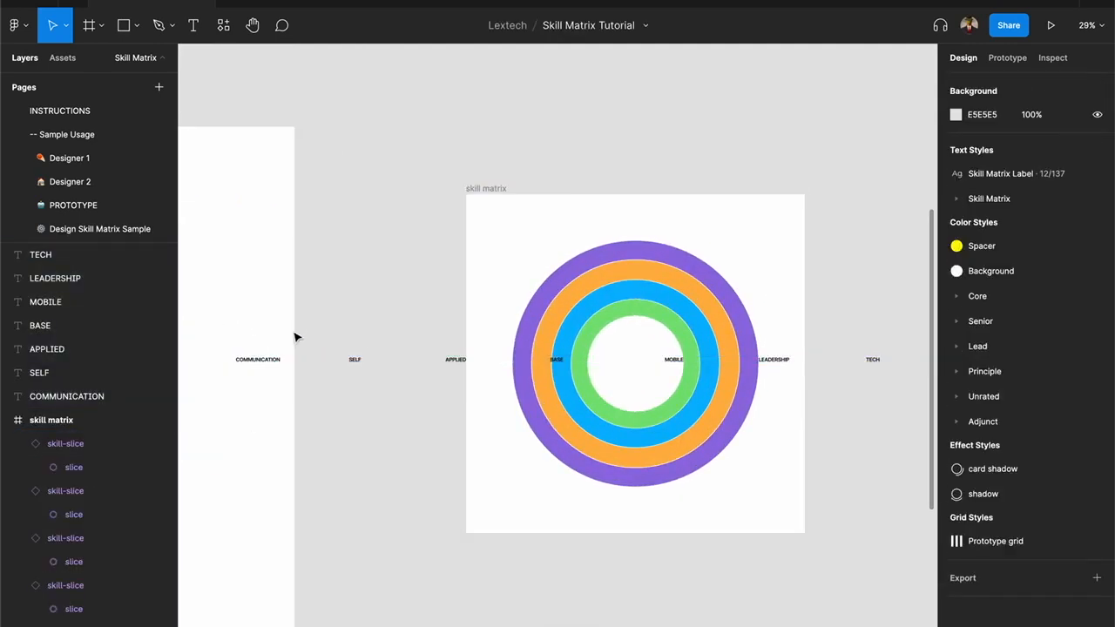
Step: Arrange the headings around the outside of the rings, clockwise from above: BASE, MOBILE, TECH, LEADERSHIP, COMMUNICATION, SELF and APPLIED
left_click_drag(262, 359, 642, 507)
left_click_drag(353, 362, 510, 455)
left_click_drag(451, 360, 505, 301)
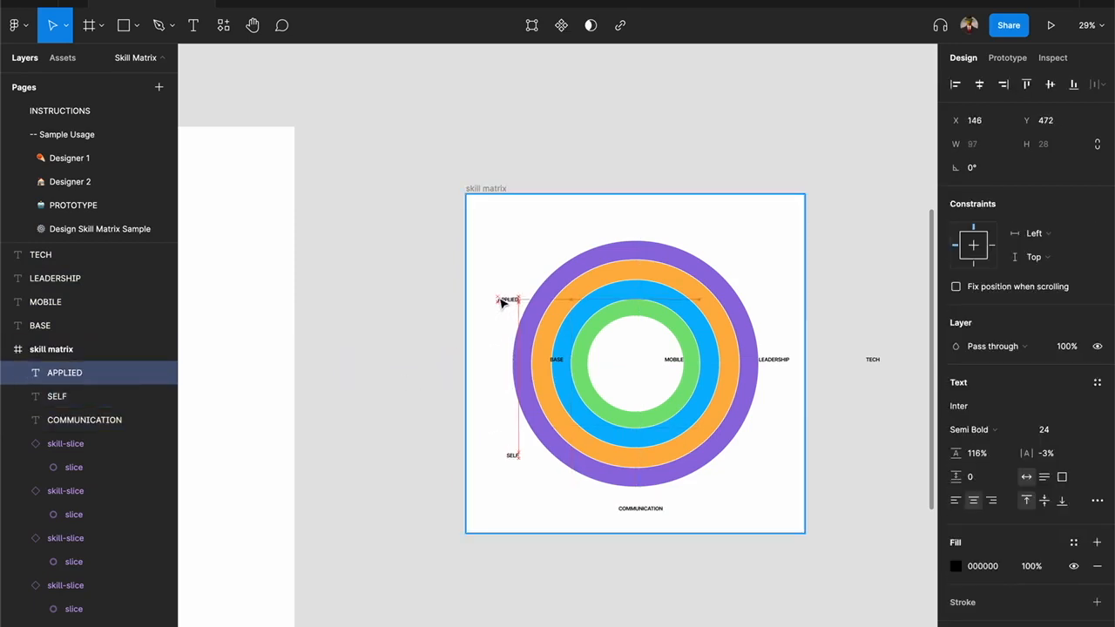
left_click_drag(557, 363, 627, 231)
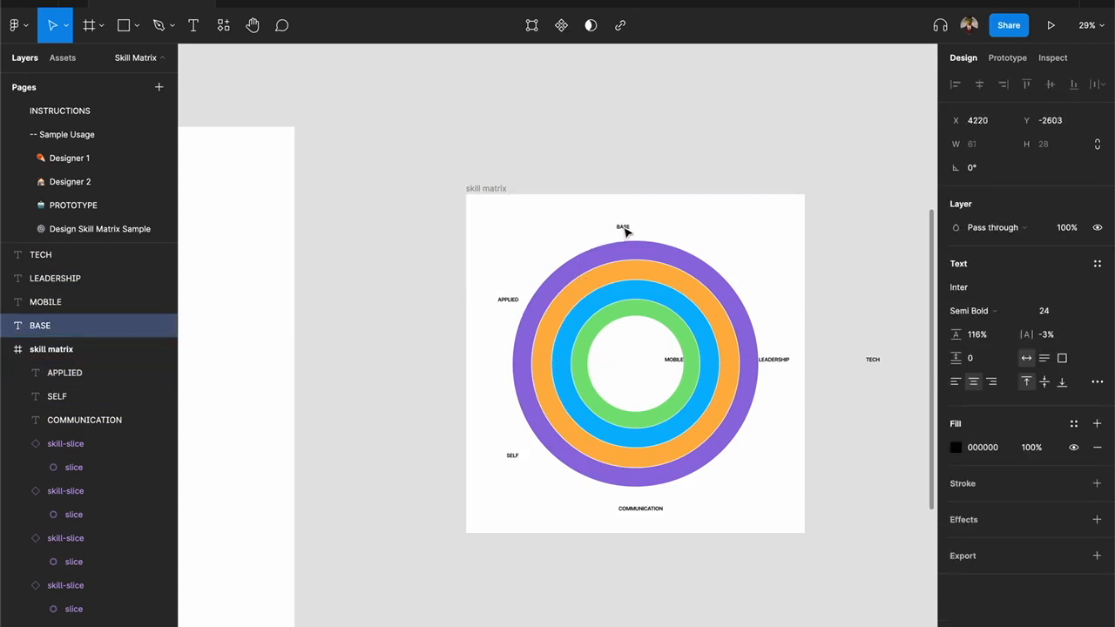
left_click_drag(671, 361, 746, 243)
left_click_drag(777, 362, 757, 479)
left_click_drag(871, 363, 774, 415)
left_click_drag(647, 511, 607, 515)
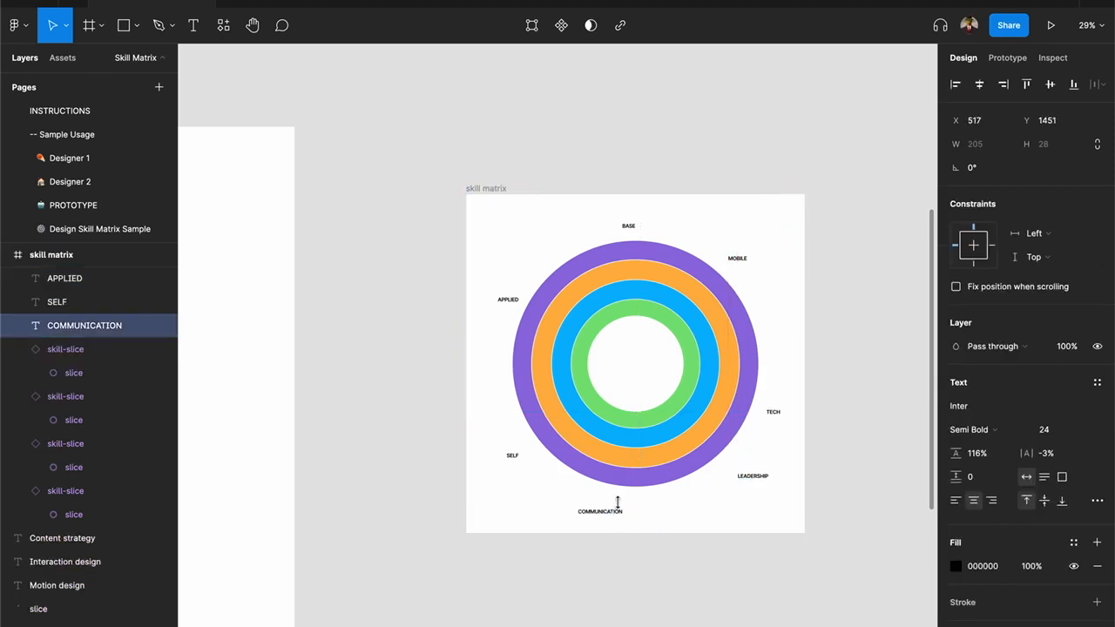
left_click_drag(746, 479, 719, 493)
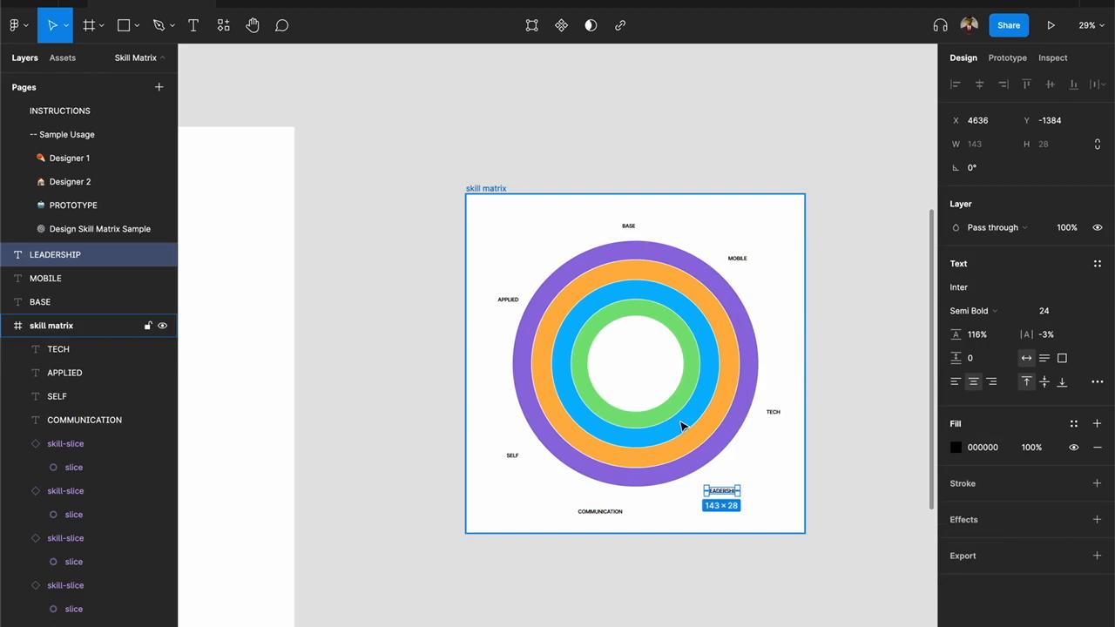
Step: Draw a divider line about 751 px long from near the rings' centre outward between the TECH and LEADERSHIP headings
key("l")
left_click_drag(640, 359, 757, 465)
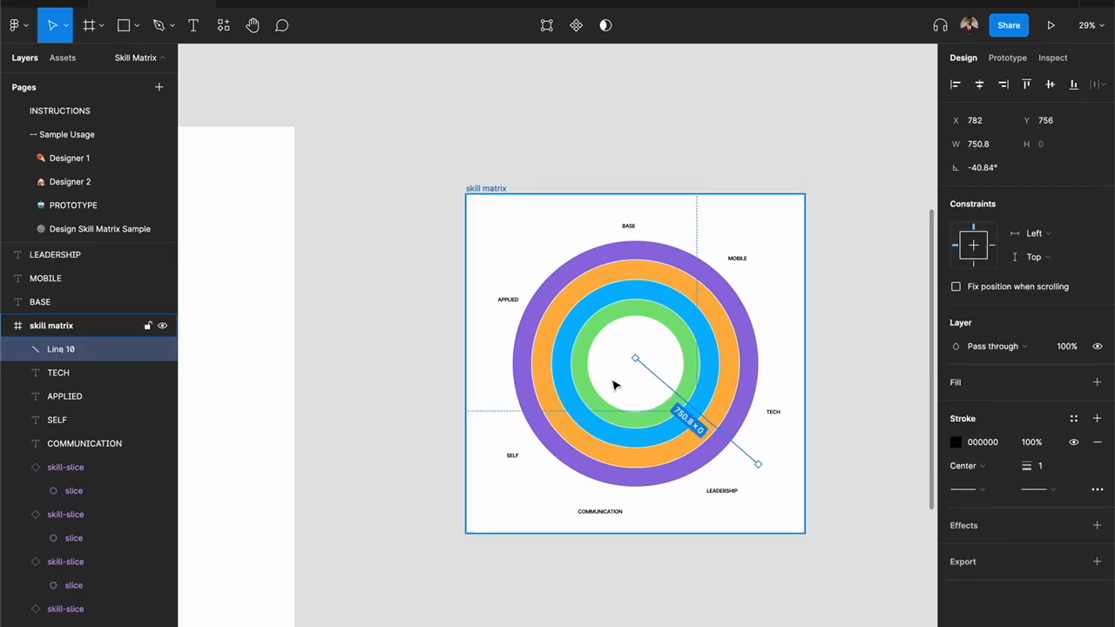
Step: Draw divider lines from the rings' centre between LEADERSHIP and COMMUNICATION, COMMUNICATION and SELF, SELF and APPLIED, and APPLIED and BASE
key("l")
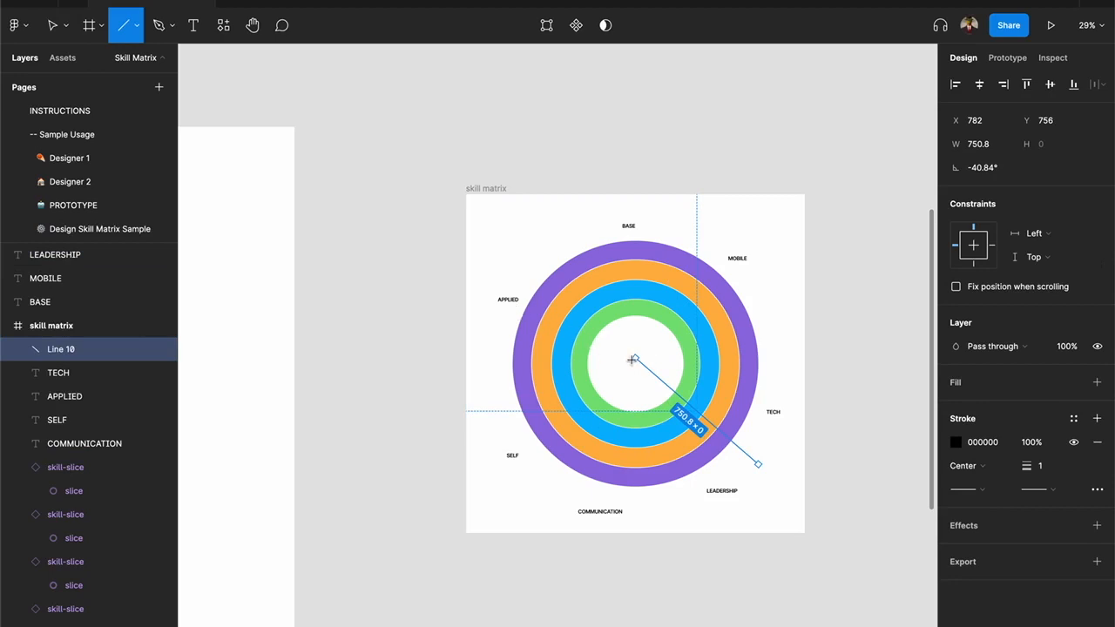
left_click_drag(636, 358, 663, 513)
key("l")
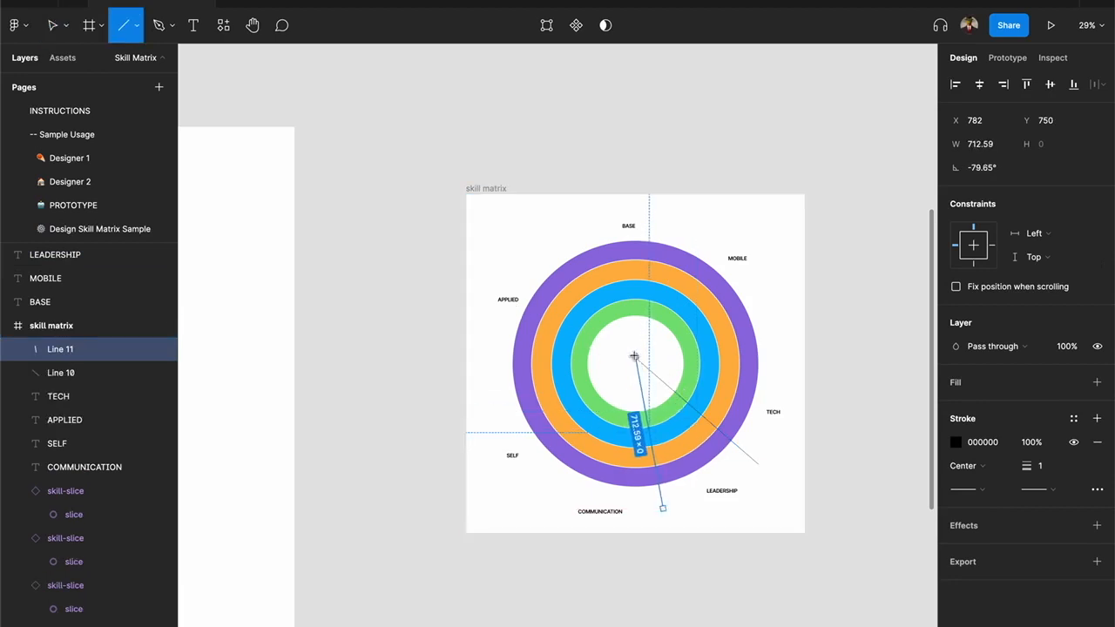
left_click_drag(633, 356, 531, 486)
key("l")
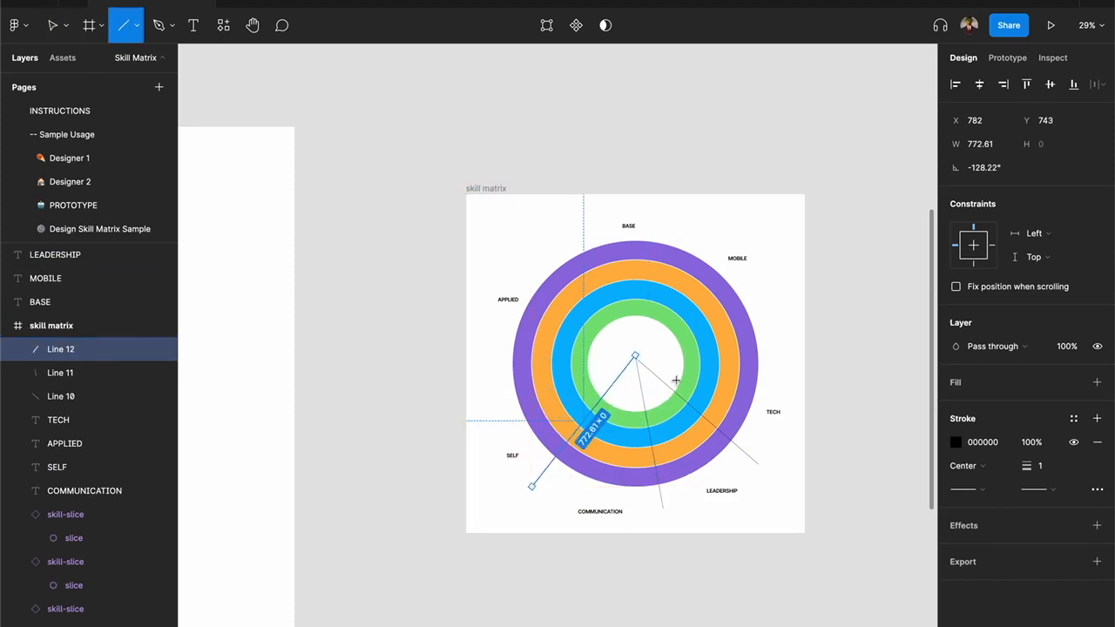
left_click_drag(635, 356, 482, 355)
key("l")
left_click_drag(635, 354, 562, 234)
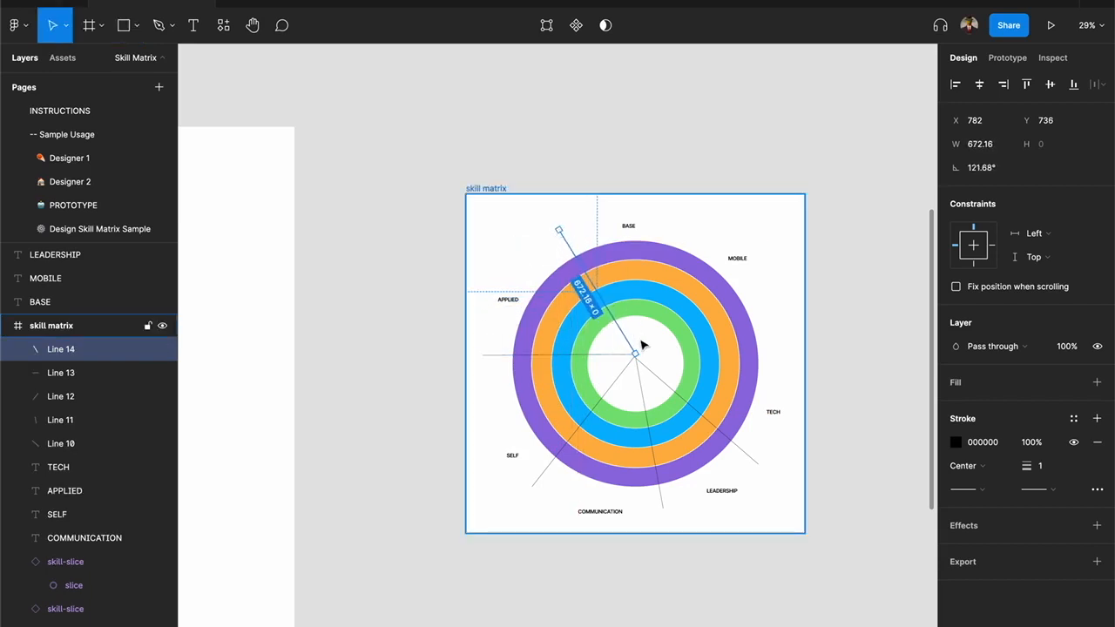
Step: Draw the last two divider lines from the rings' centre outward, between BASE and MOBILE and between MOBILE and TECH
key("l")
left_click_drag(635, 355, 696, 234)
key("l")
mouse_move(636, 354)
left_mouse_down()
mouse_move(786, 323)
mouse_move(786, 360)
left_mouse_up()
key("Escape")
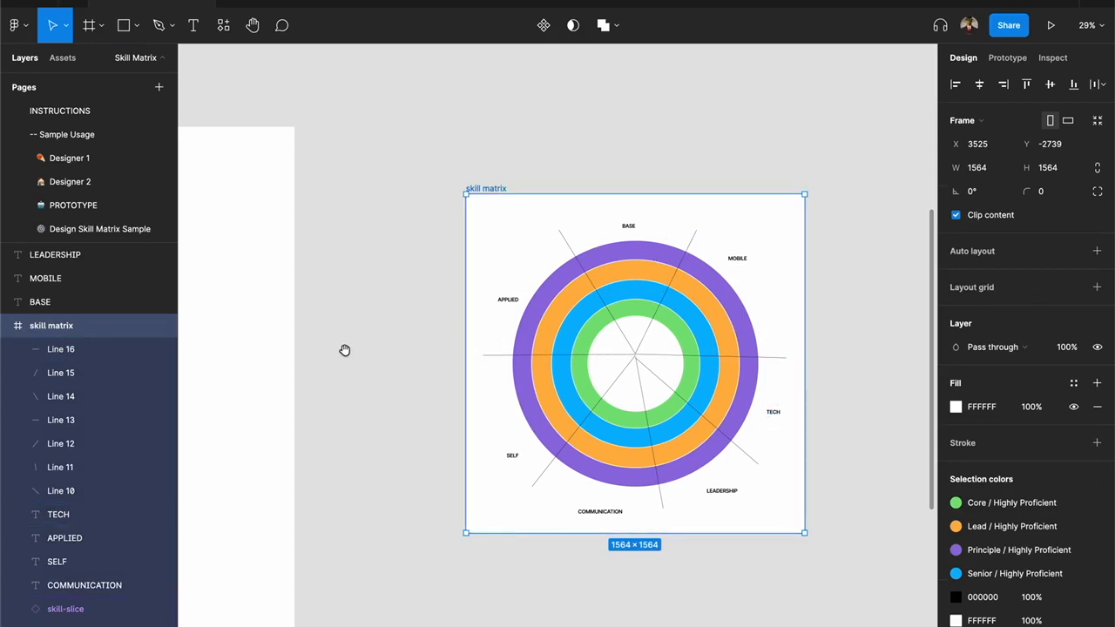
Step: Set the opacity of all four skill-slice rings to 40%
left_click_drag(333, 351, 386, 353)
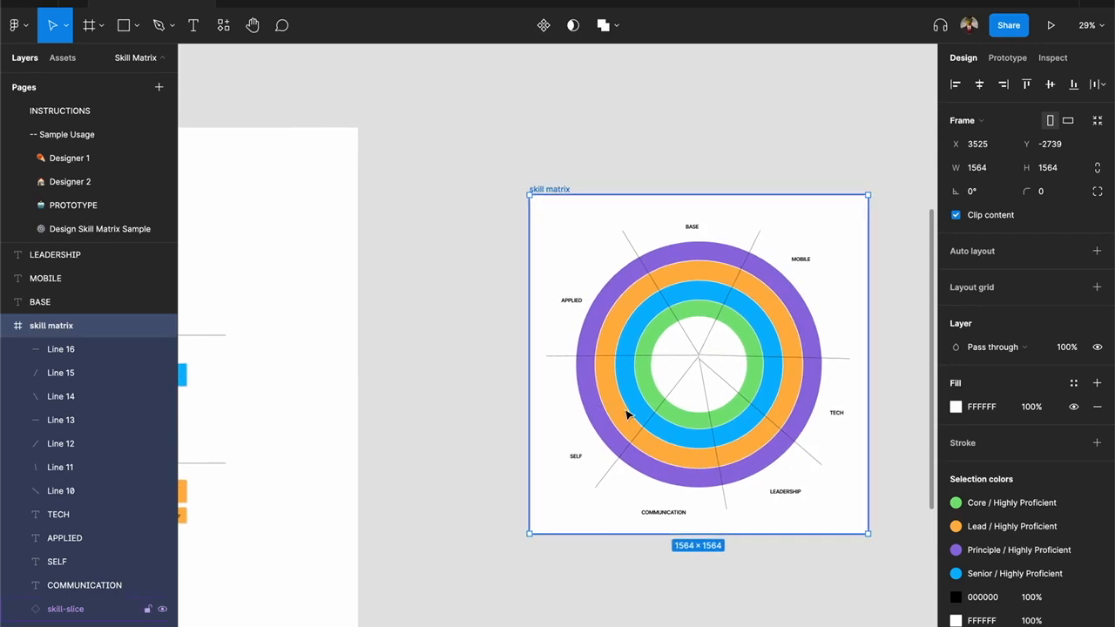
left_click(608, 421)
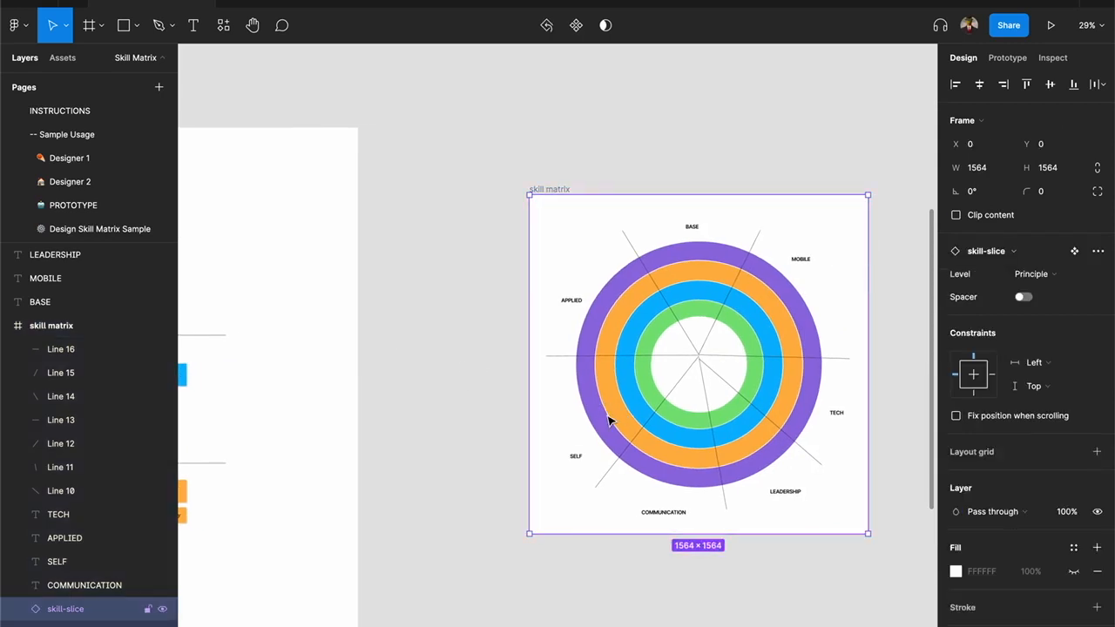
scroll(78, 566, "down", 3)
left_click(78, 569, "shift")
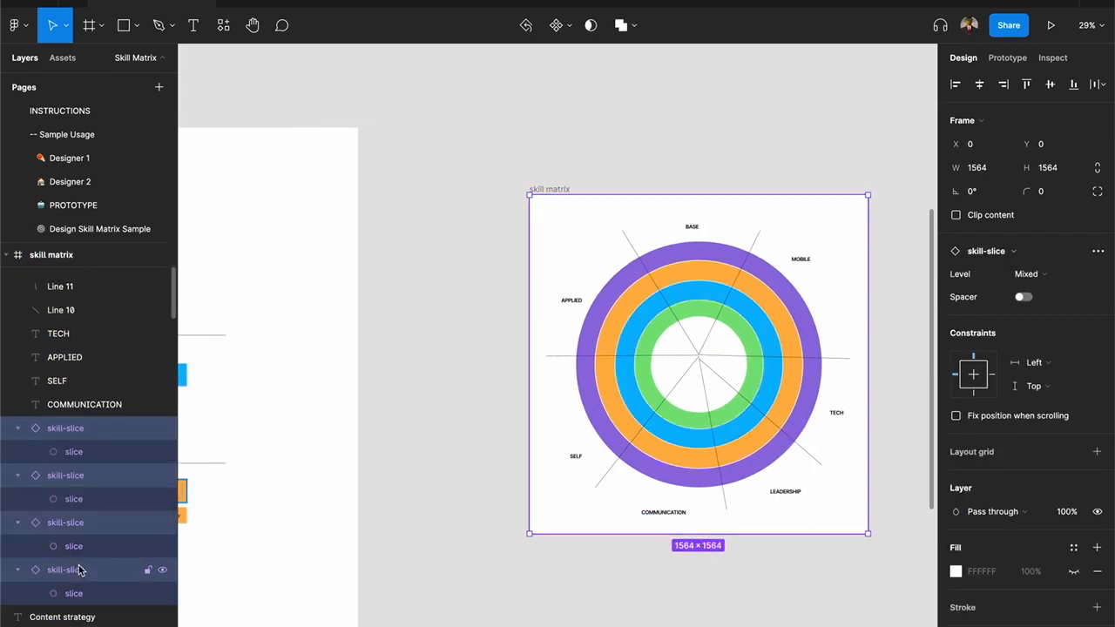
key("4")
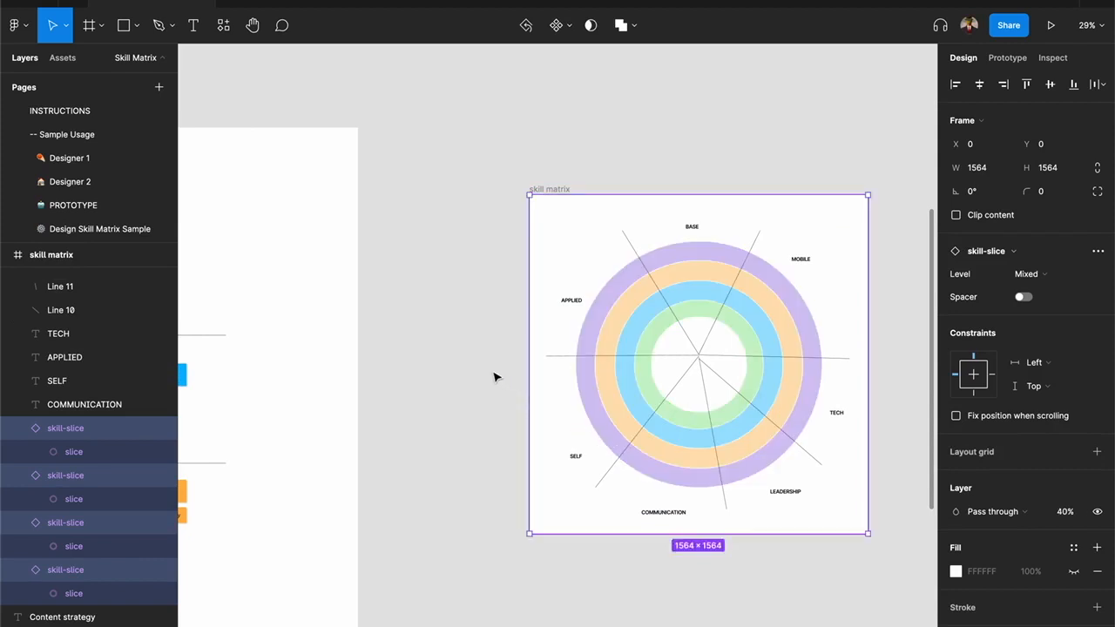
left_click(498, 376)
Step: Select the text of all seven COMMUNICATION skill cards in the Initial Matrix, Storytelling through Negotiate with clients, for copying
left_click_drag(339, 371, 582, 333)
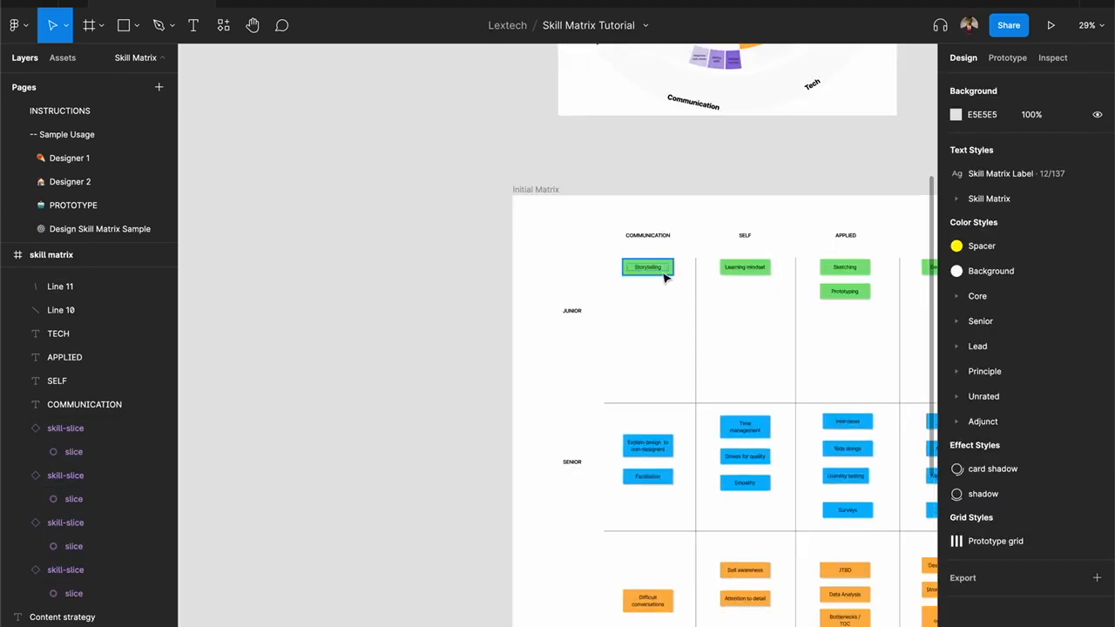
left_click(656, 270, "ctrl")
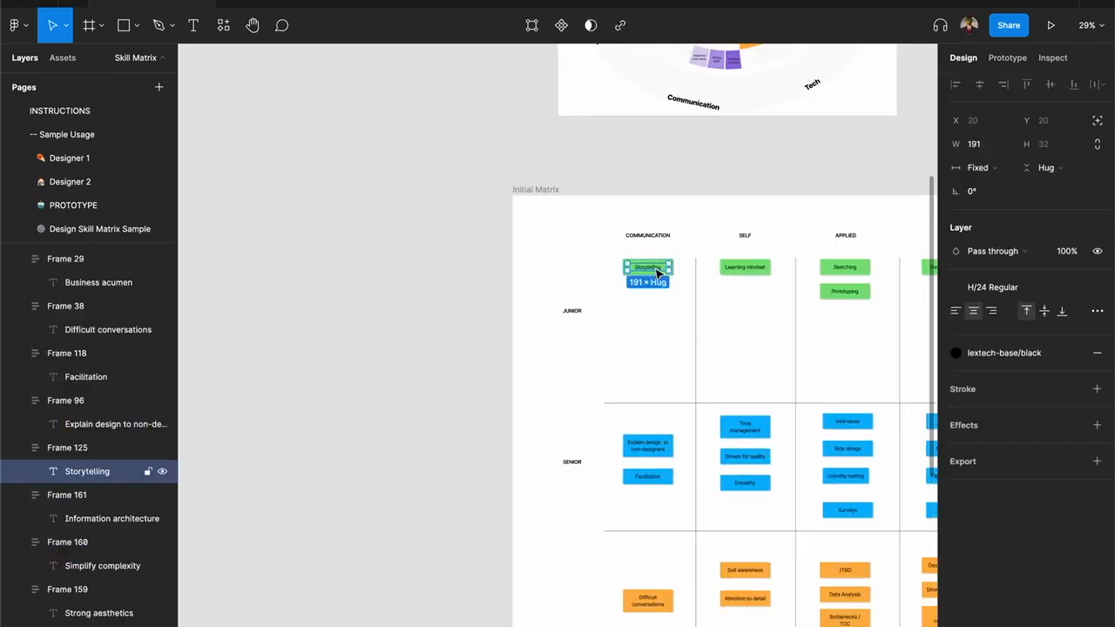
left_click(653, 444, "shift")
left_click(651, 479, "shift")
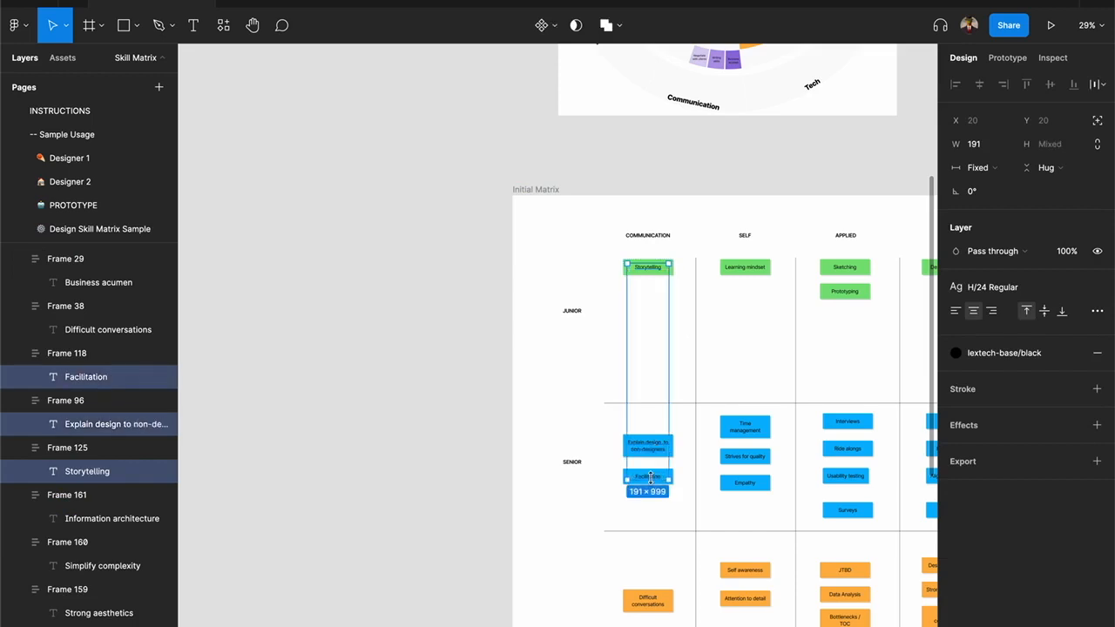
scroll(653, 479, "down", 5)
left_click(647, 383, "shift")
scroll(671, 423, "down", 5)
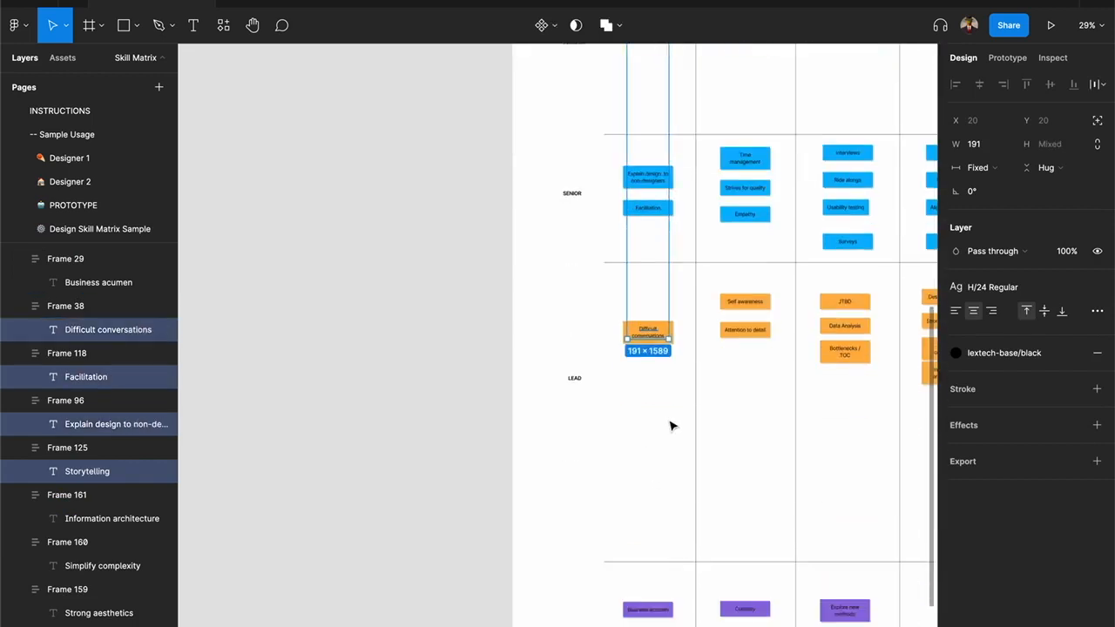
left_click(657, 432, "shift")
left_click(652, 462, "shift")
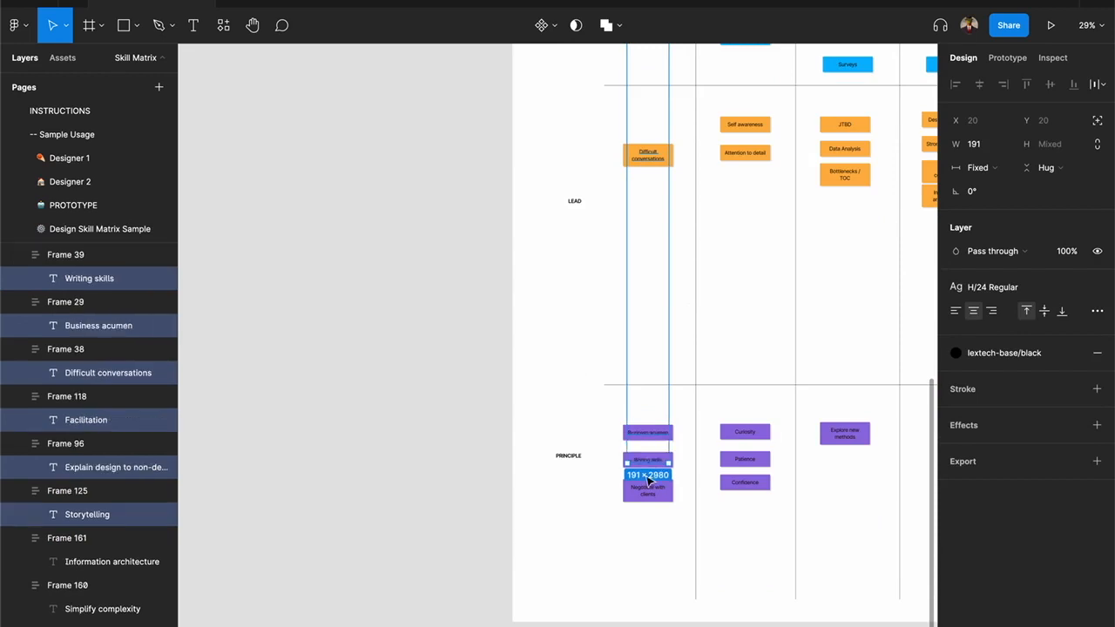
left_click(648, 490, "shift")
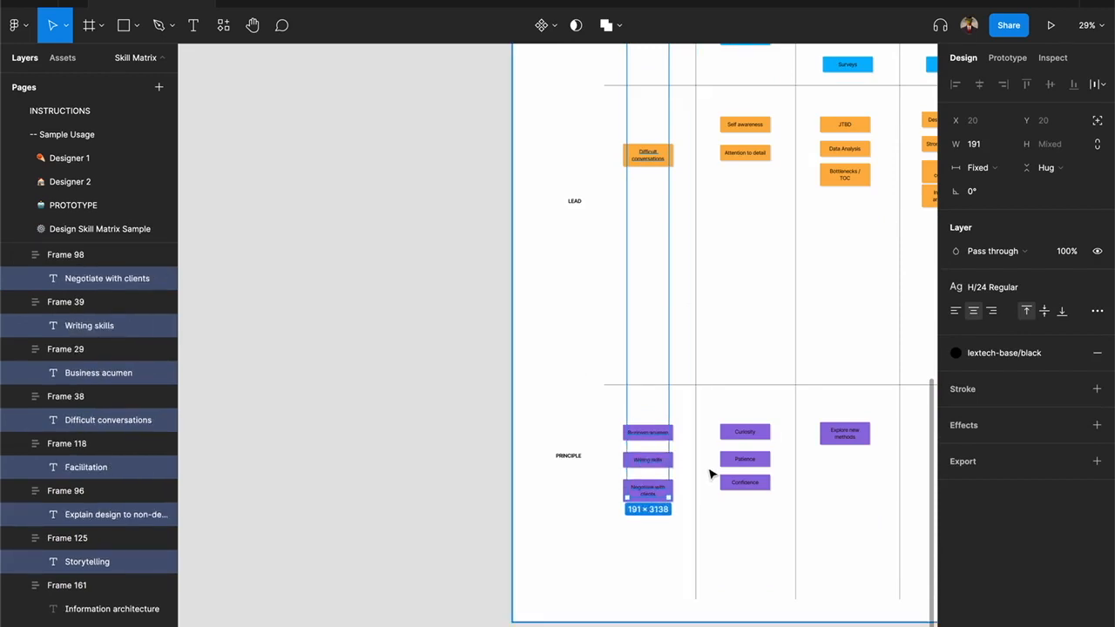
Step: Paste a copy of the seven skill texts beside the skill matrix frame and apply the Skill Matrix Label text style
scroll(714, 465, "down", 10)
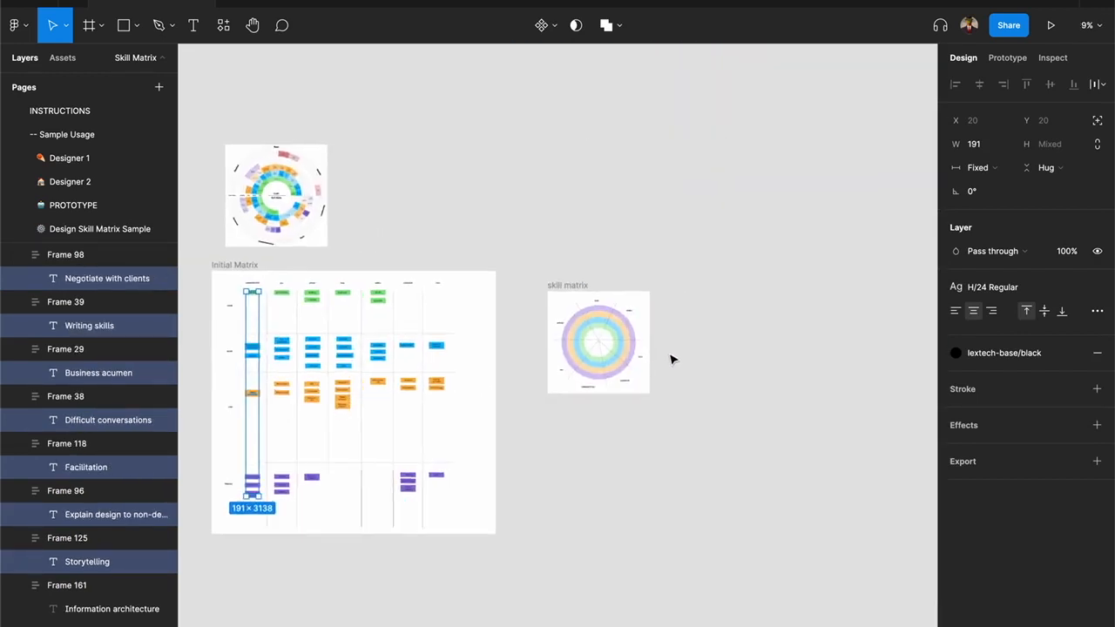
scroll(670, 359, "up", 9)
left_click(676, 349)
key("ctrl+v")
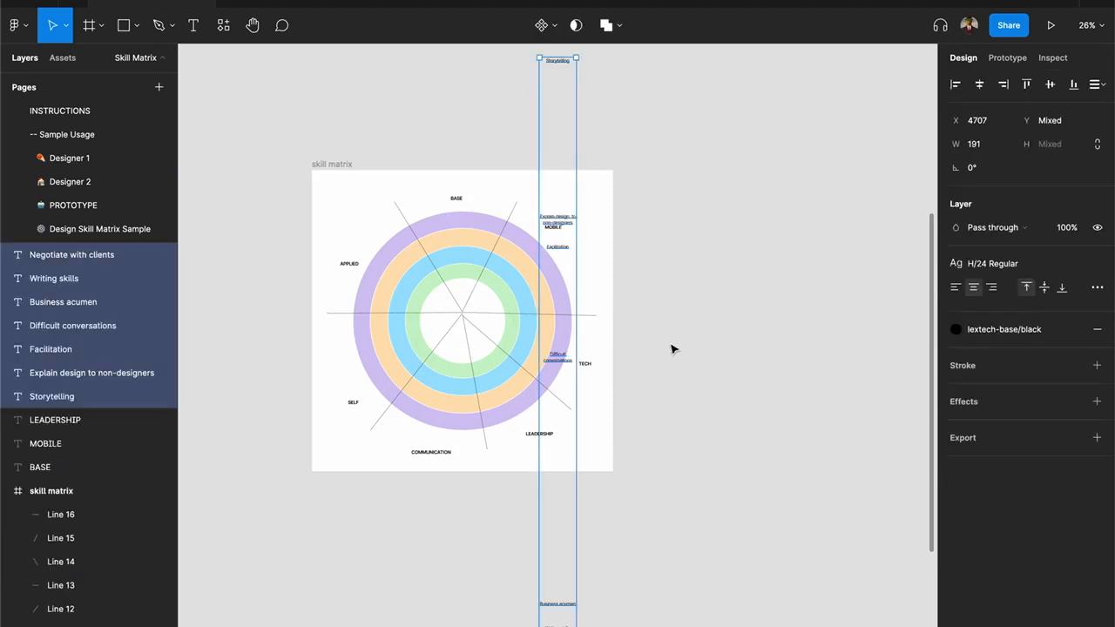
left_click_drag(571, 146, 690, 244)
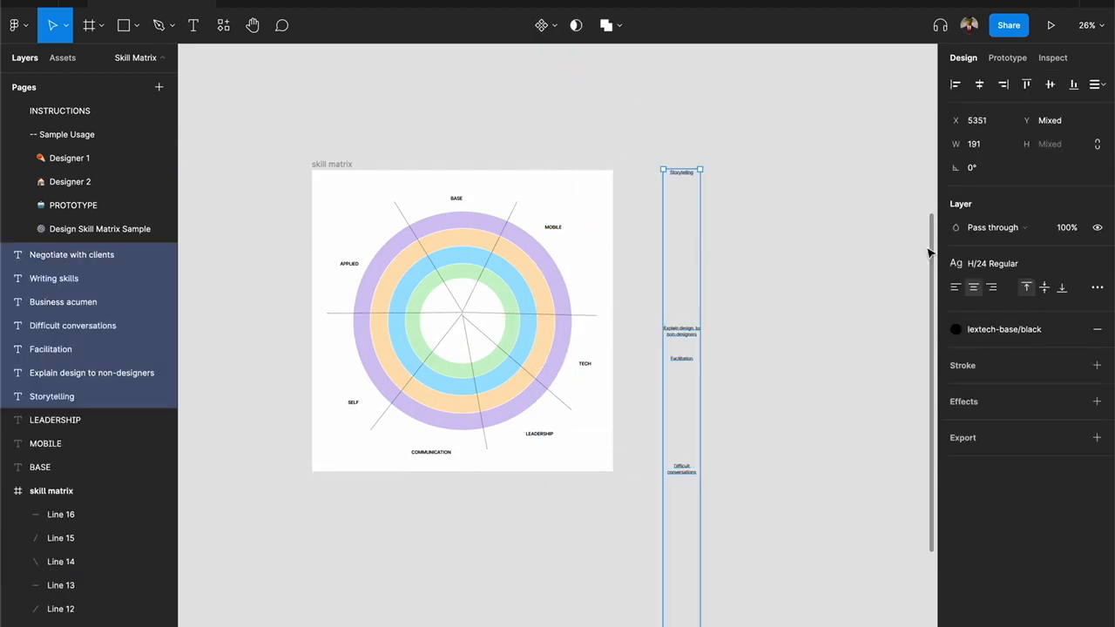
left_click(959, 265)
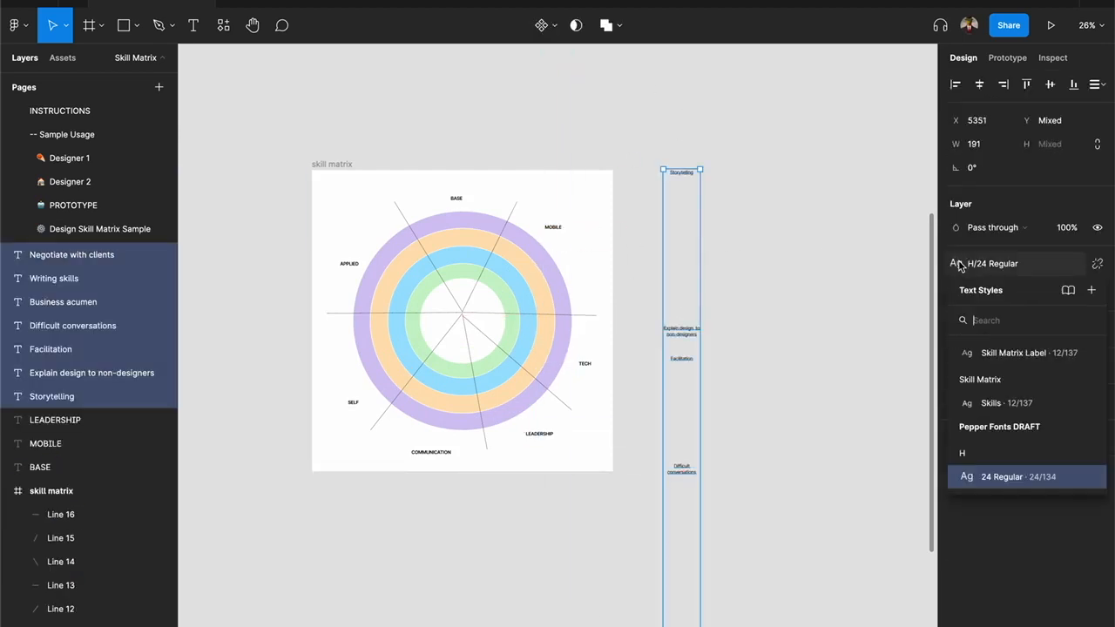
left_click(979, 353)
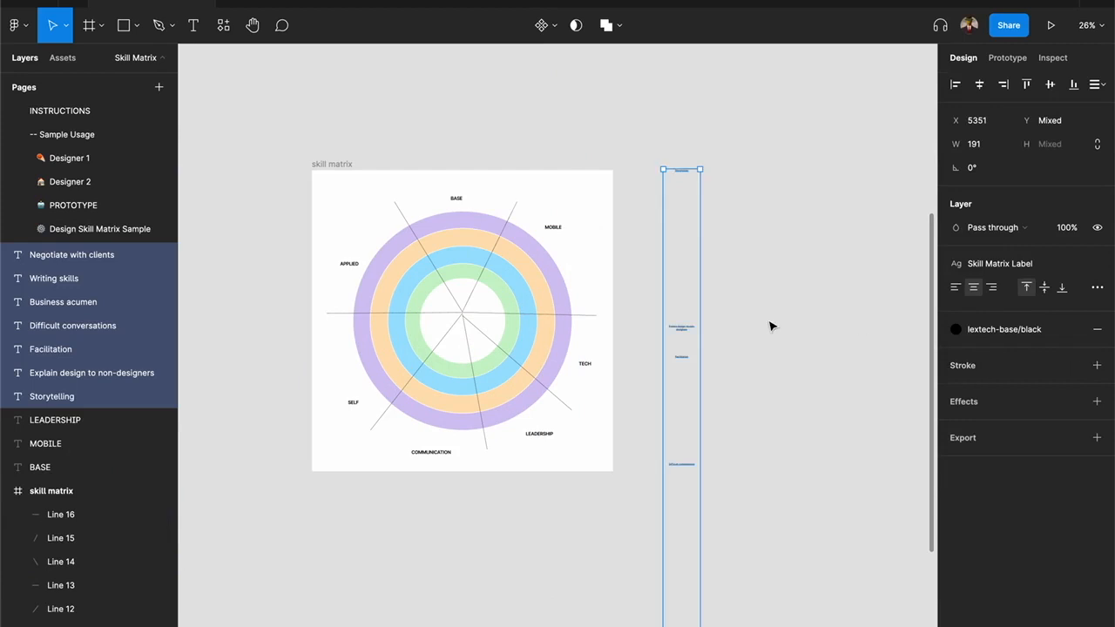
Step: Move Storytelling into the green ring and Explain design to non-designers and Facilitation into the blue ring of the COMMUNICATION section
left_click(684, 219)
left_click_drag(685, 177, 455, 374)
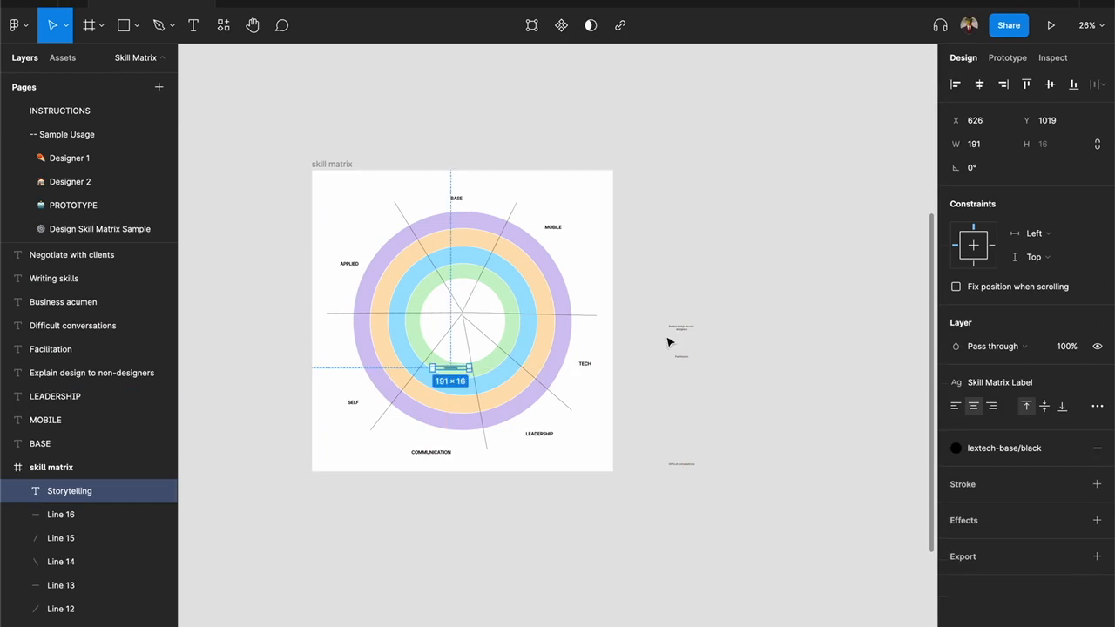
left_click_drag(682, 328, 443, 387)
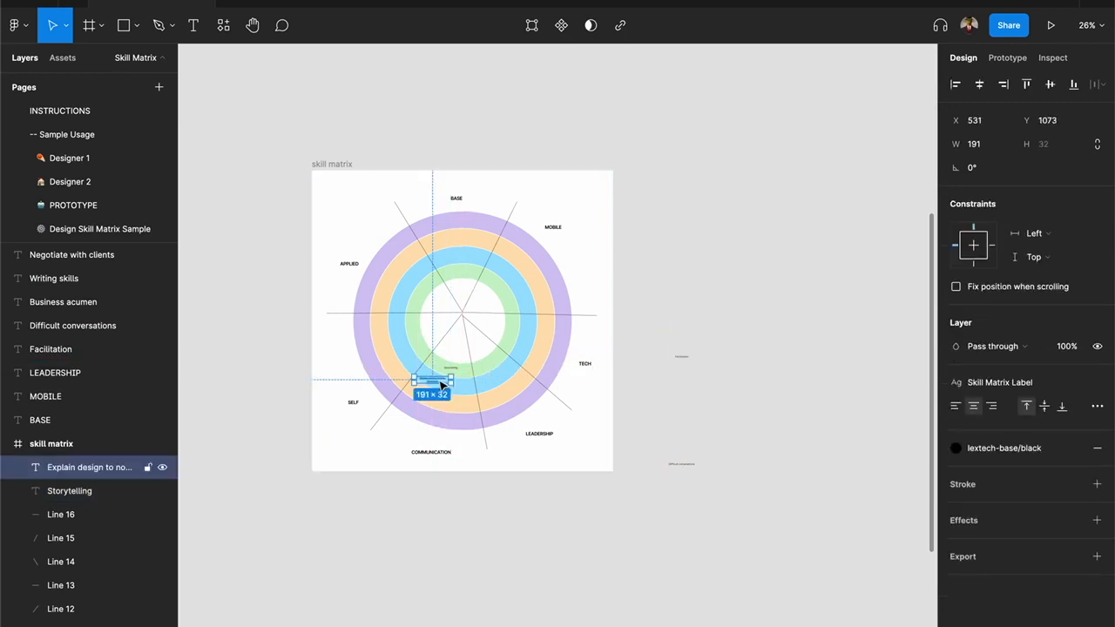
left_click(680, 357)
left_click_drag(680, 359, 463, 392)
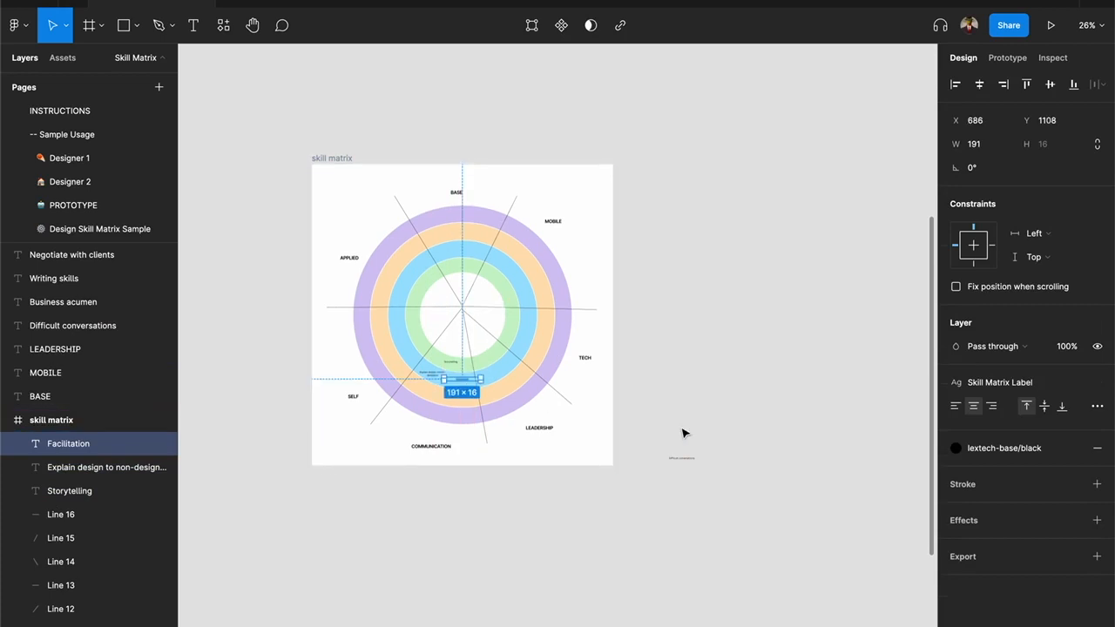
Step: Move Difficult conversations into the orange ring and Business acumen, Writing skills and Negotiate with clients into the purple ring near COMMUNICATION
scroll(671, 414, "down", 2)
left_click(684, 423)
left_click_drag(688, 428, 450, 369)
scroll(580, 472, "down", 2)
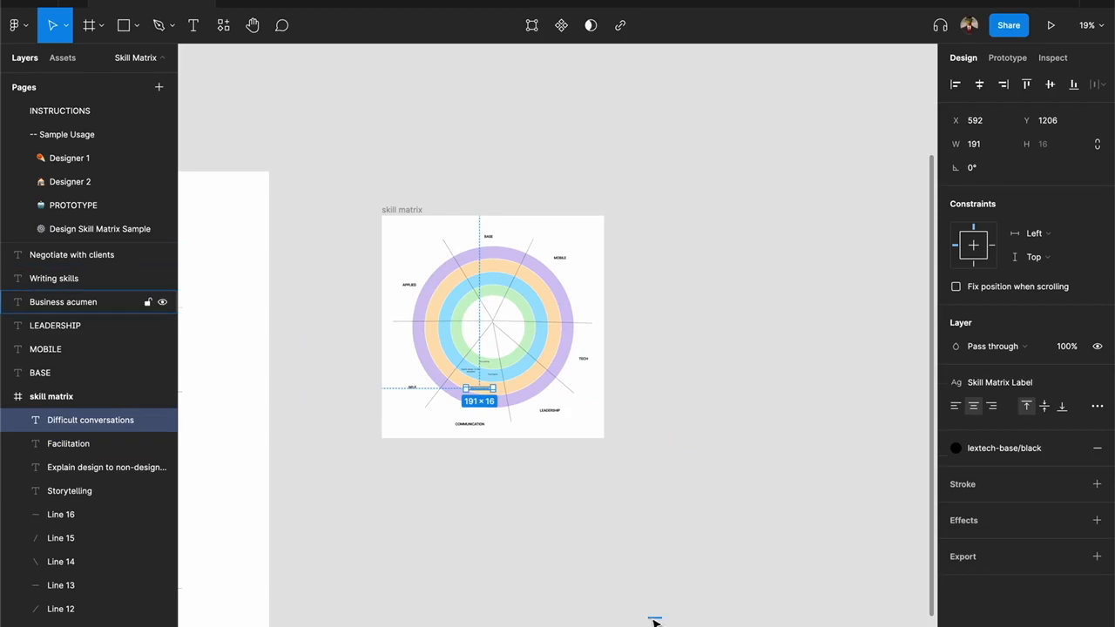
left_click_drag(654, 620, 455, 397)
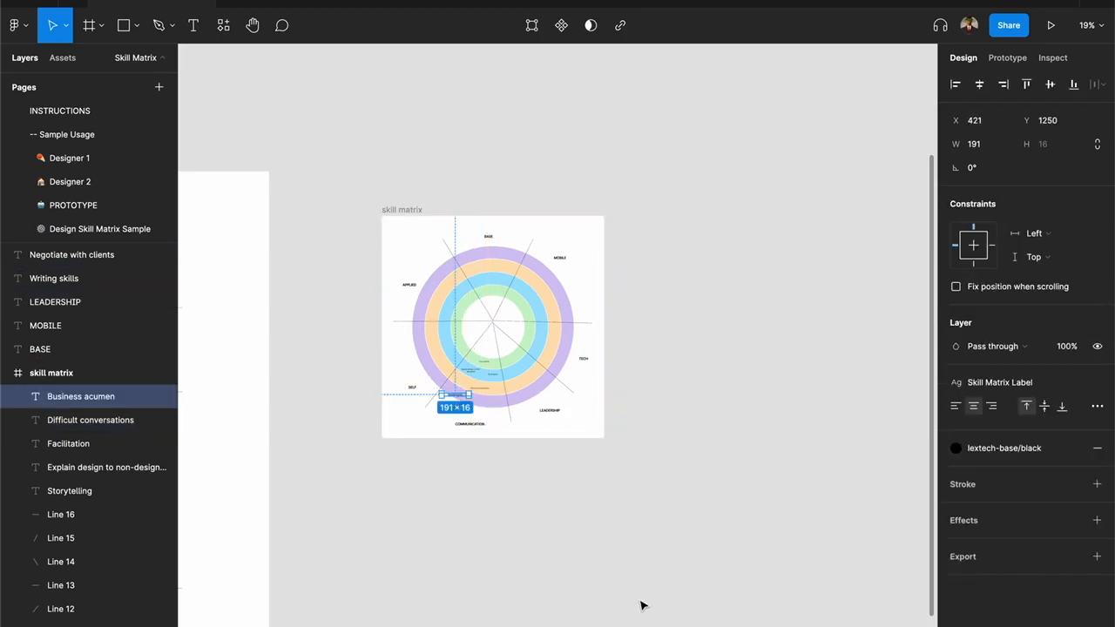
left_click(54, 277)
left_click_drag(485, 450, 485, 406)
left_click_drag(566, 621, 504, 406)
Step: Narrow Explain design to non-designers to about 95 px, resize Facilitation and Difficult conversations, and reposition them within their COMMUNICATION ring segments
scroll(486, 396, "up", 1)
scroll(488, 390, "up", 6)
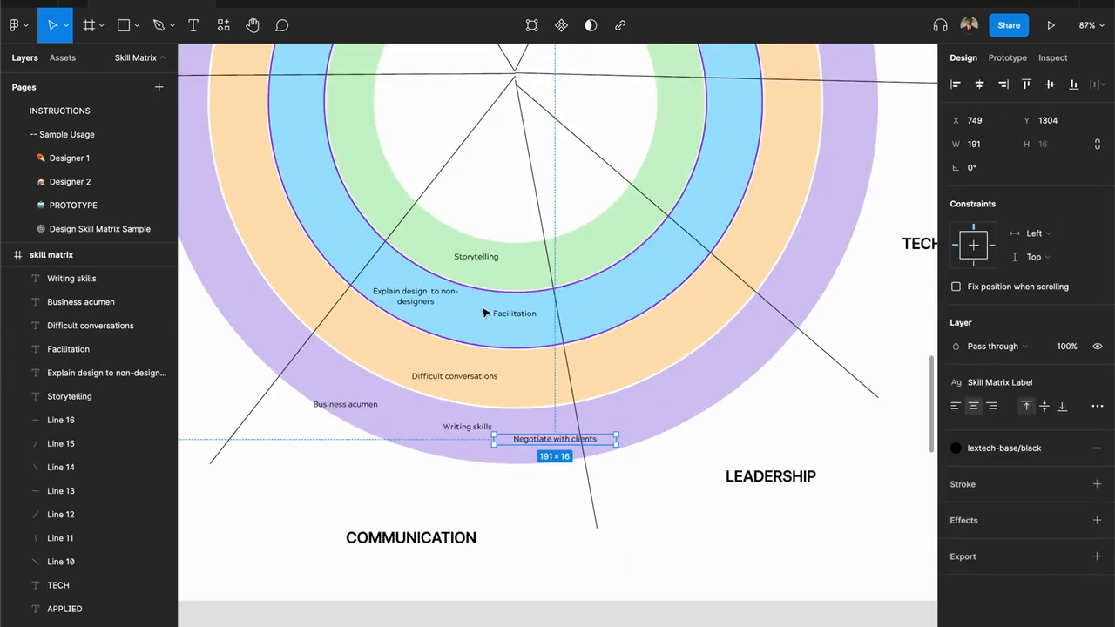
left_click(430, 294)
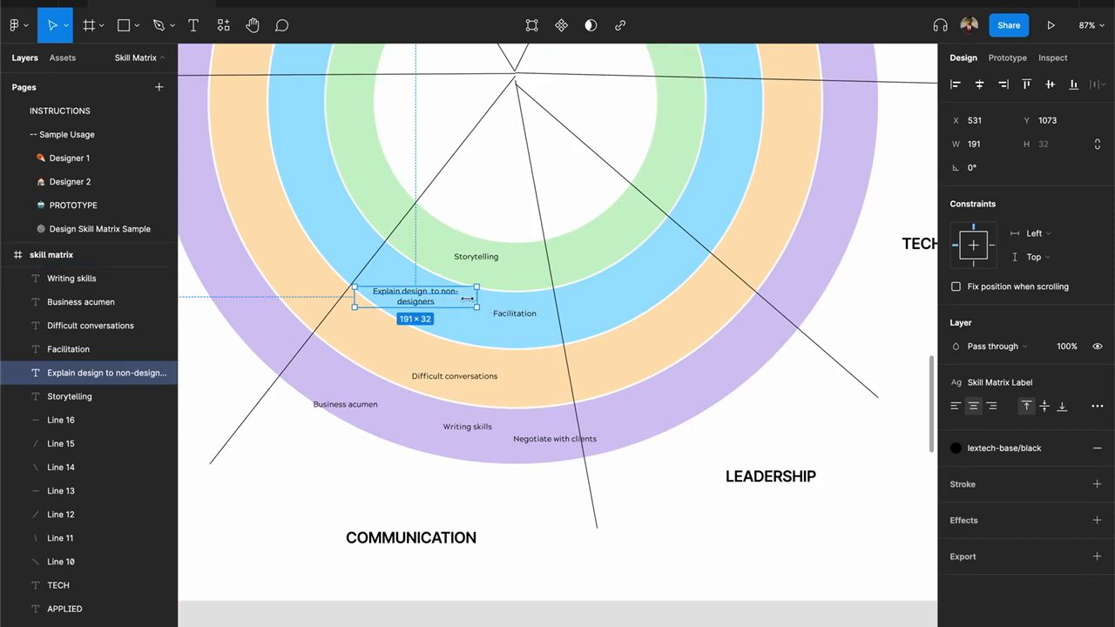
left_click_drag(477, 297, 397, 297)
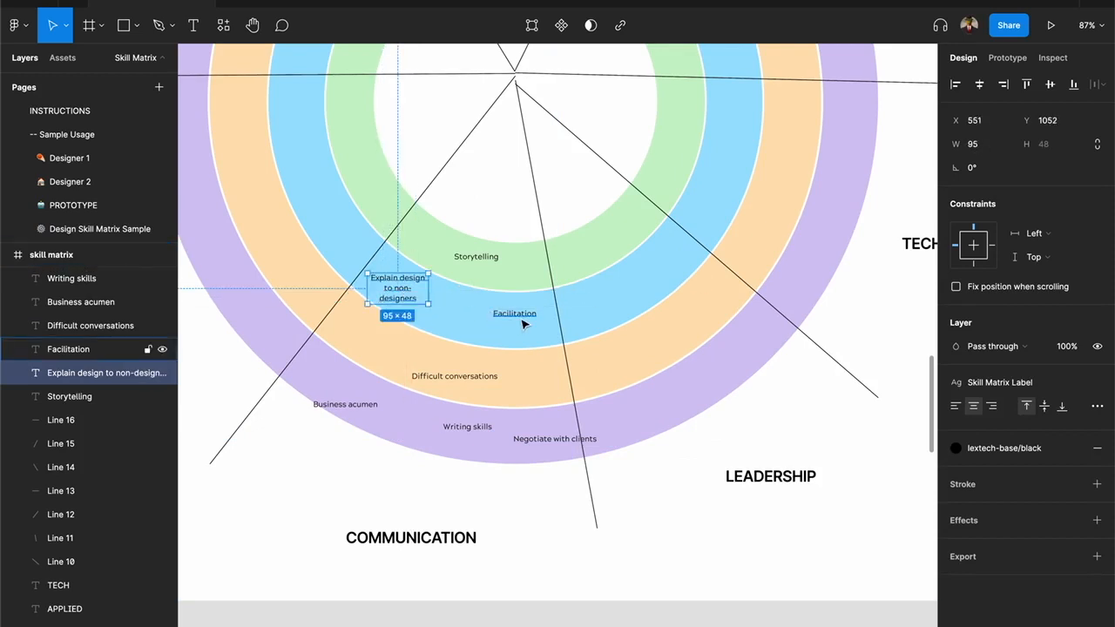
left_click(523, 315)
left_click_drag(579, 312, 493, 324)
left_click(507, 378)
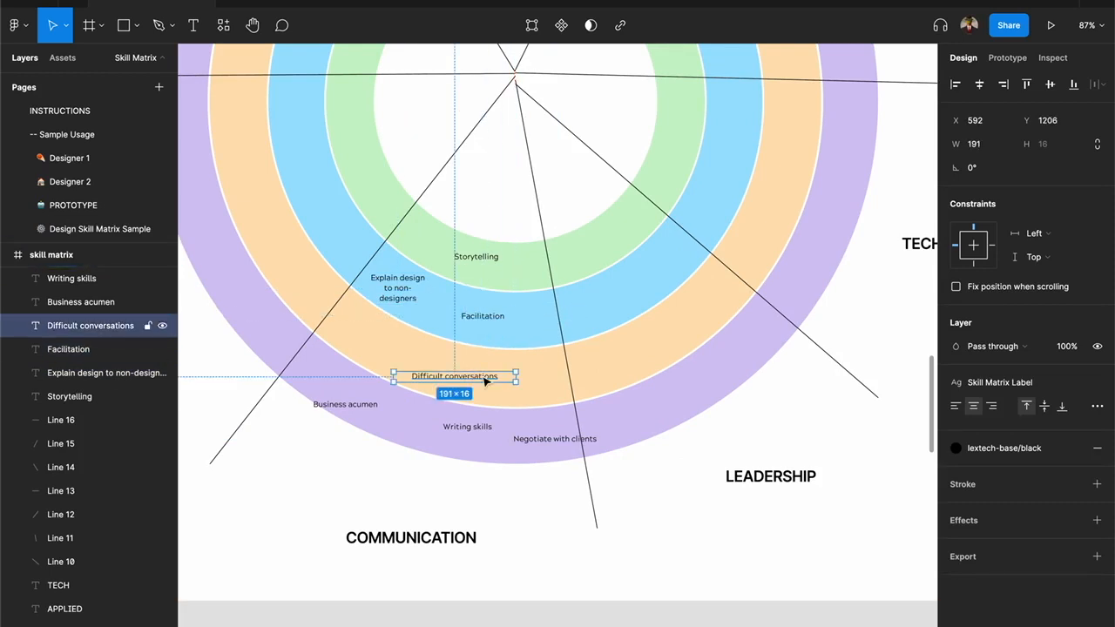
left_click_drag(516, 380, 377, 345)
Step: Narrow Business acumen, Writing skills and Negotiate with clients, the last to about 62 px, and space them along the purple COMMUNICATION segment
left_click(348, 405)
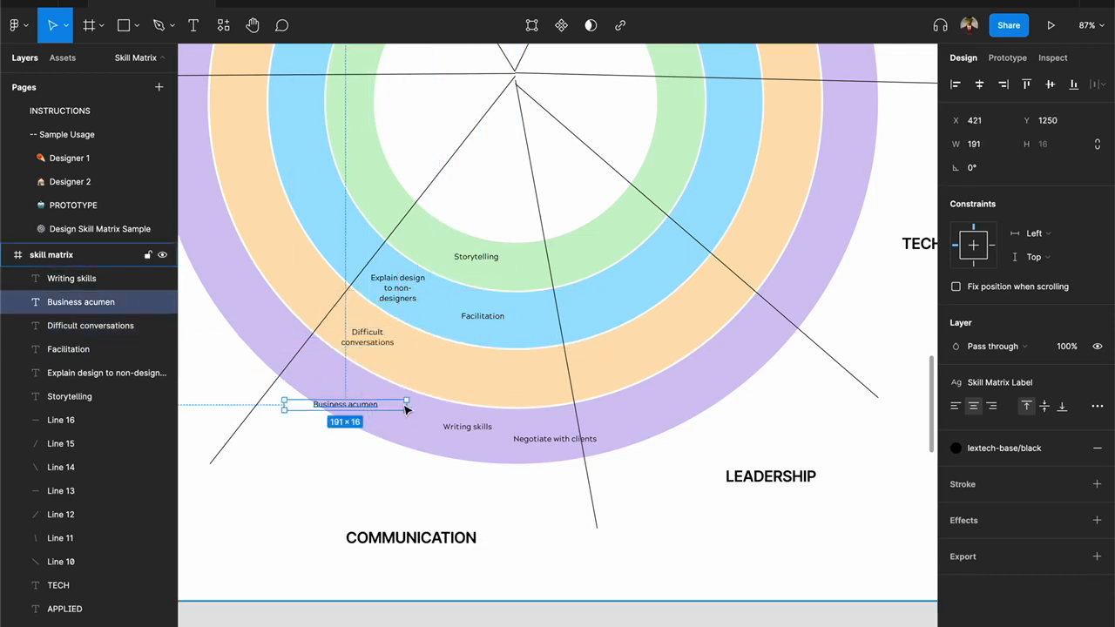
left_click_drag(408, 404, 344, 389)
left_click(462, 428)
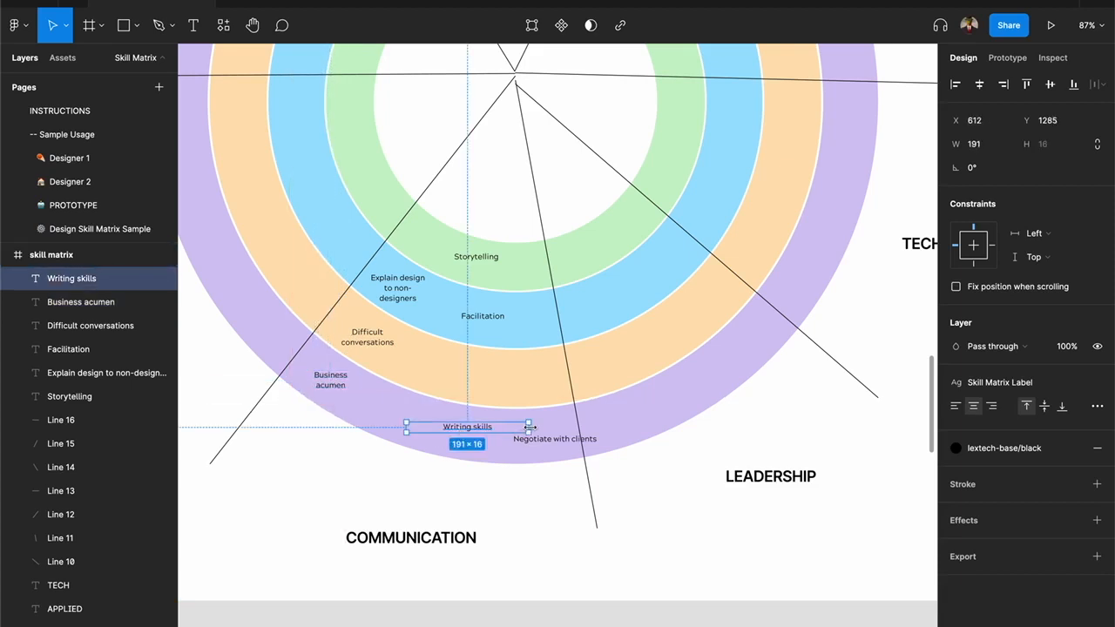
left_click_drag(530, 427, 402, 422)
left_click(568, 445)
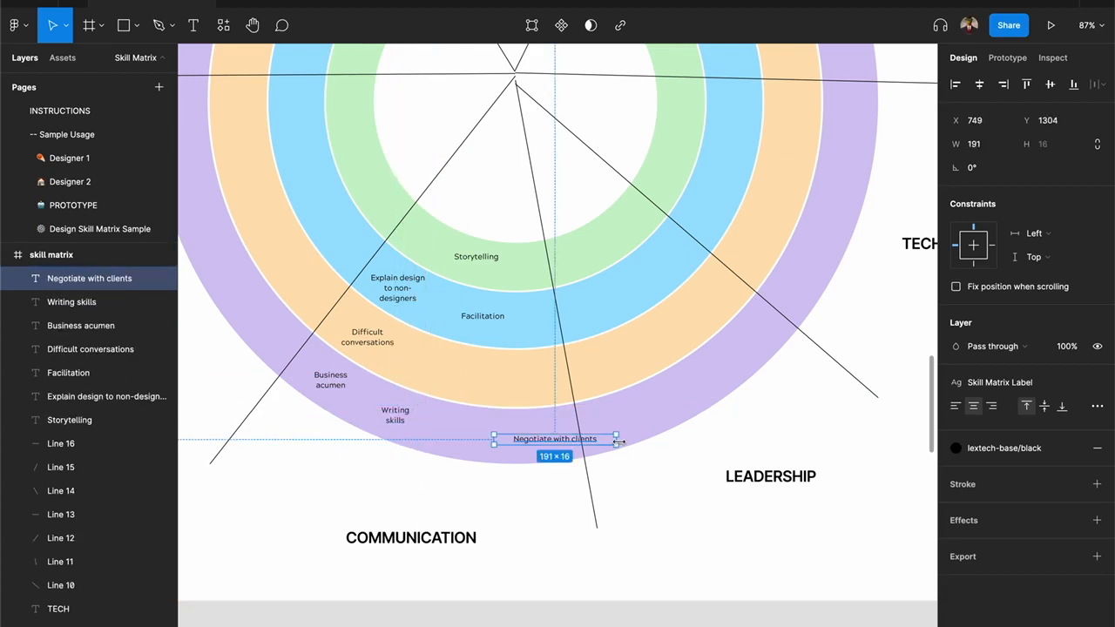
left_click_drag(617, 443, 480, 442)
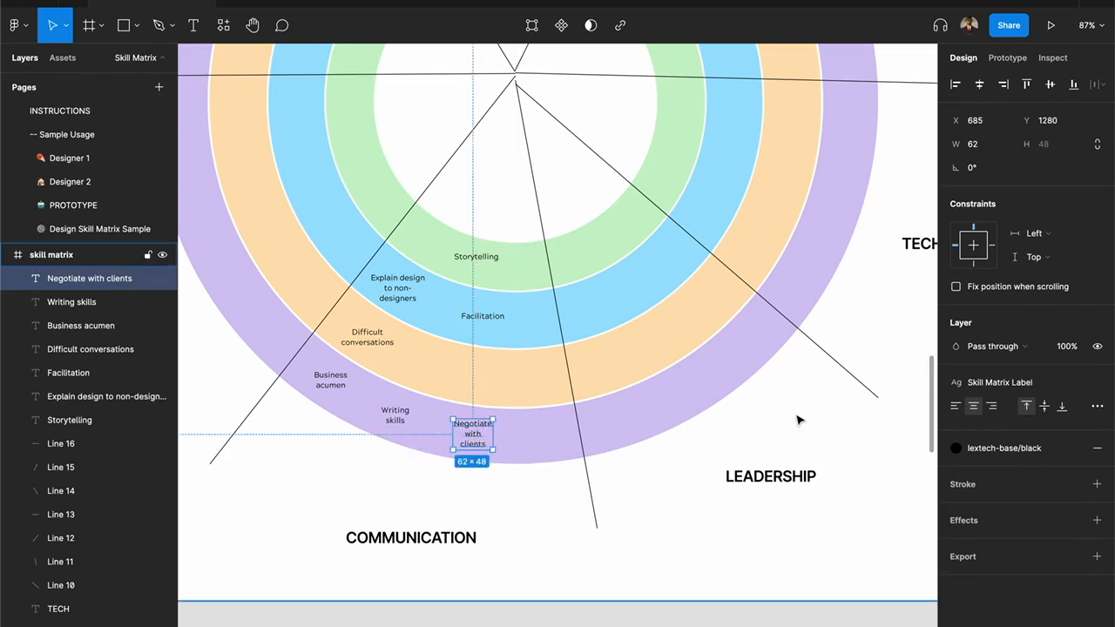
Step: Select the Learning mindset, Time management, Strives for quality and Empathy labels in the SELF column of the initial matrix
scroll(796, 423, "down", 5)
scroll(357, 344, "down", 2)
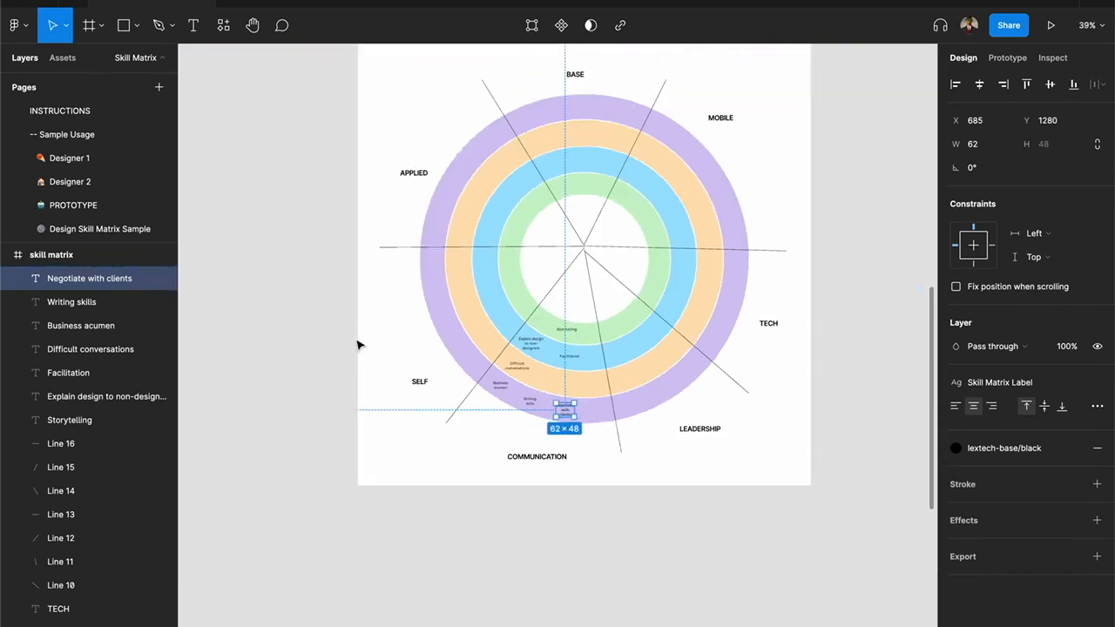
left_click(318, 311)
left_click_drag(302, 302, 871, 331)
left_click_drag(351, 295, 662, 391)
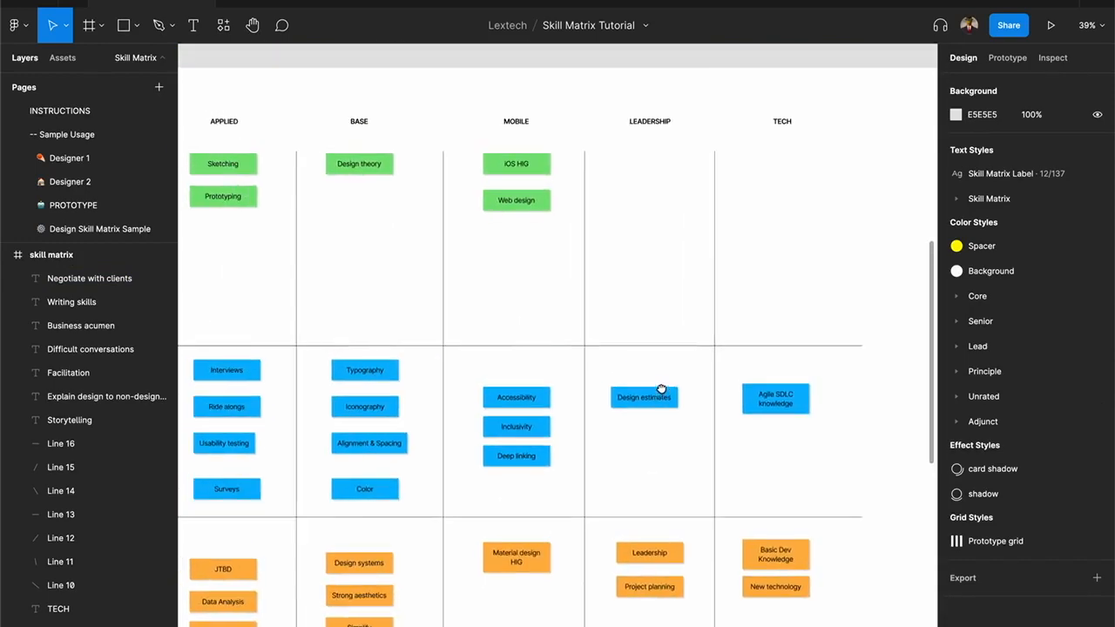
left_click_drag(525, 288, 705, 288)
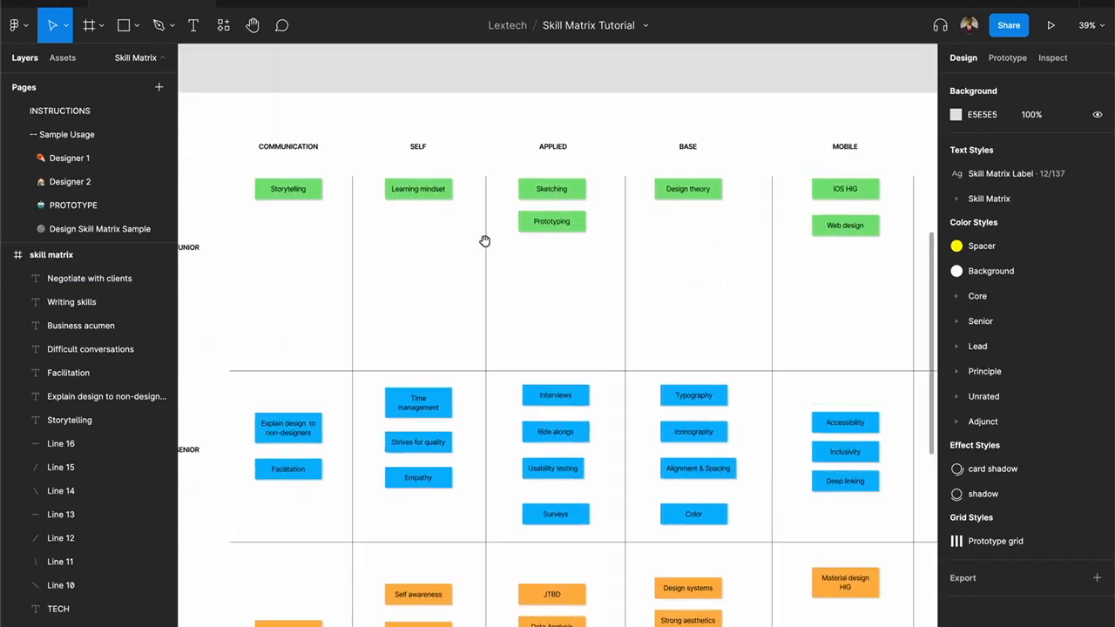
left_click(436, 191)
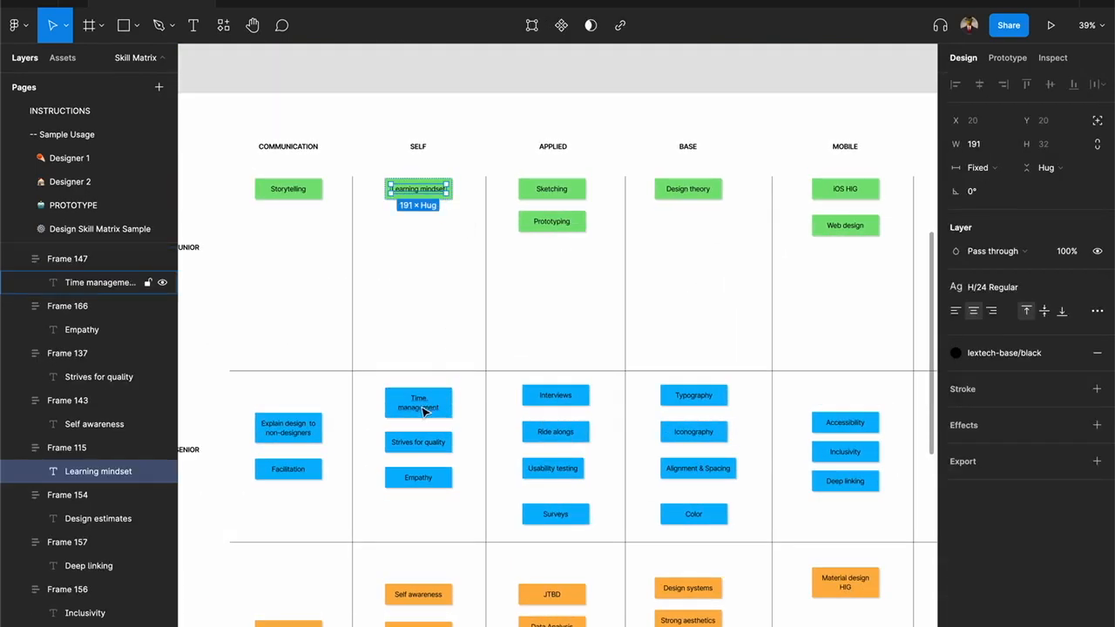
left_click(424, 412, "shift")
left_click(431, 448, "shift")
left_click(427, 480, "shift")
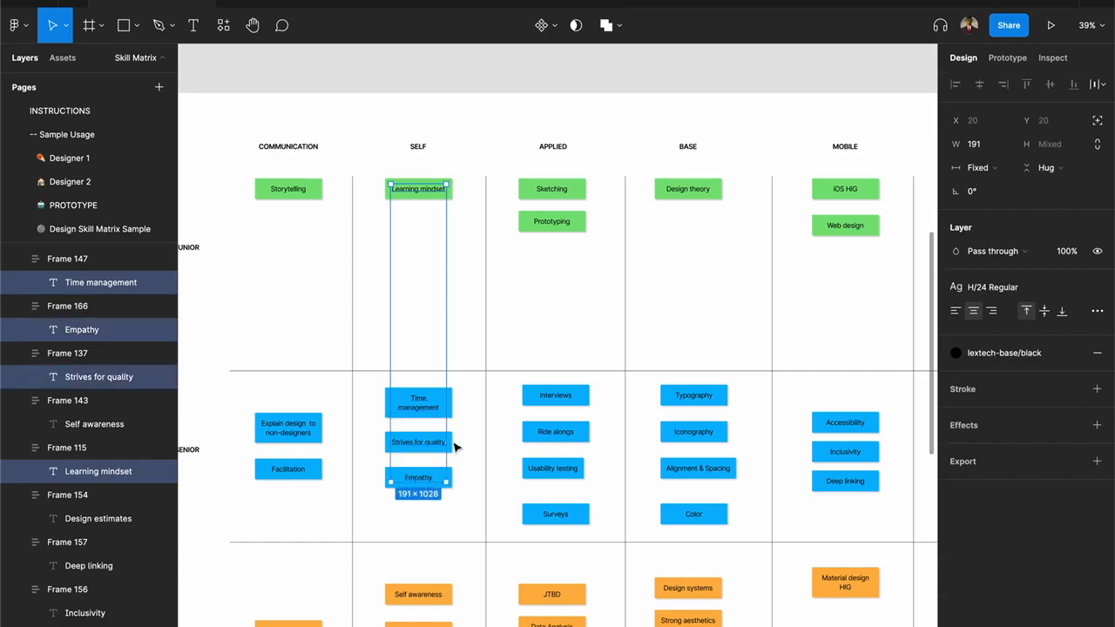
Step: Add the Self awareness, Attention to detail, Curiosity, Patience and Confidence labels of the SELF column to the selection
scroll(457, 449, "down", 3)
left_click(436, 383, "shift")
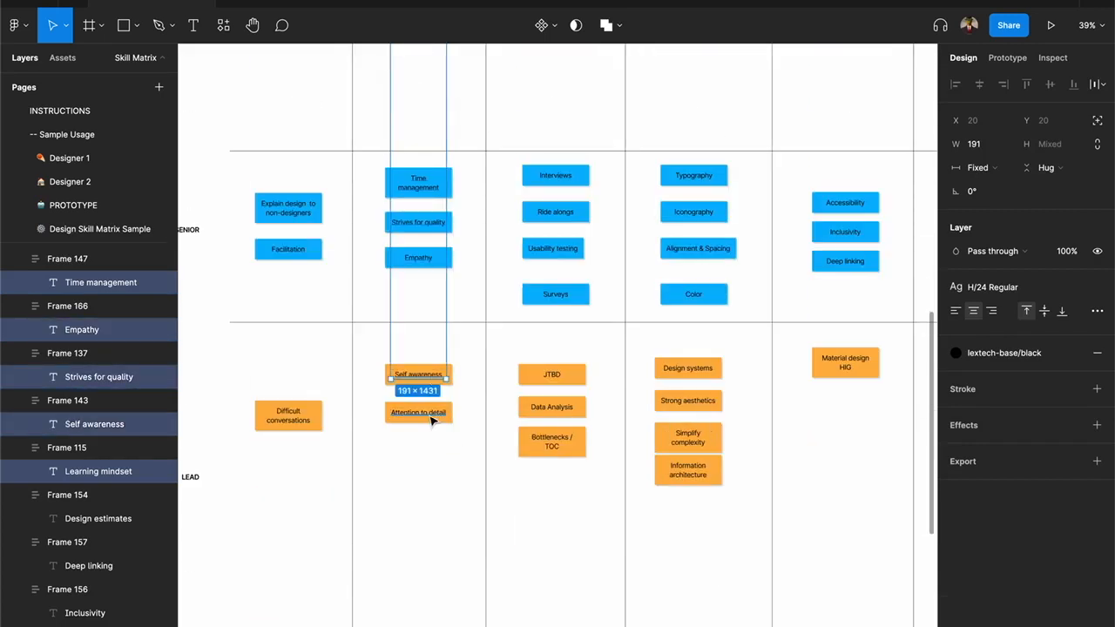
left_click(433, 414, "shift")
scroll(435, 418, "down", 3)
scroll(435, 422, "down", 3)
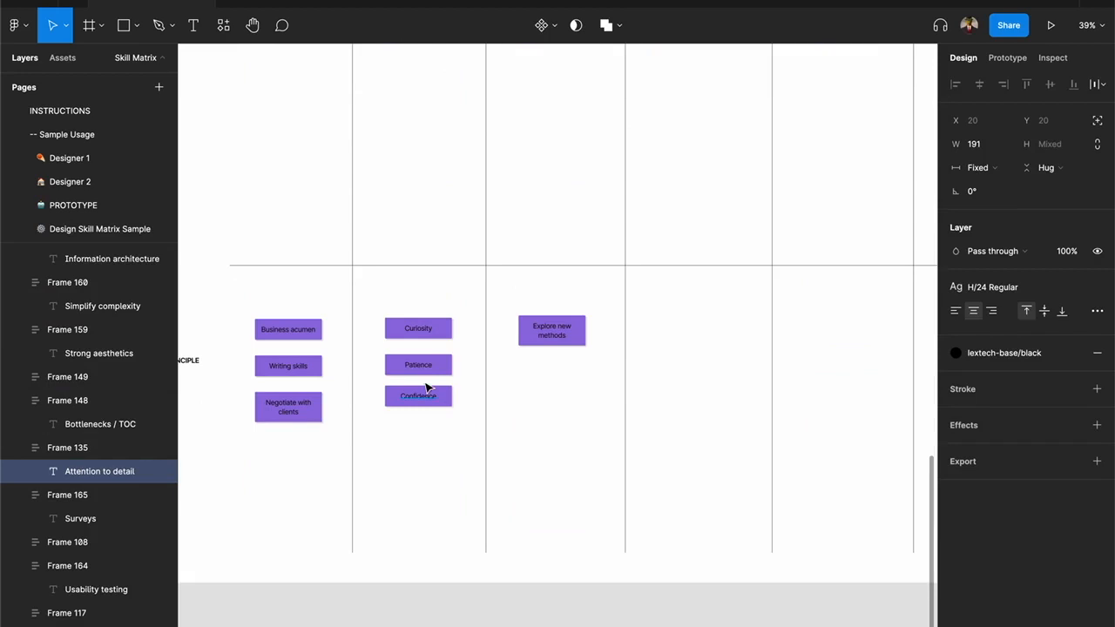
left_click(423, 330, "shift")
left_click(424, 373, "shift")
left_click(418, 398, "shift")
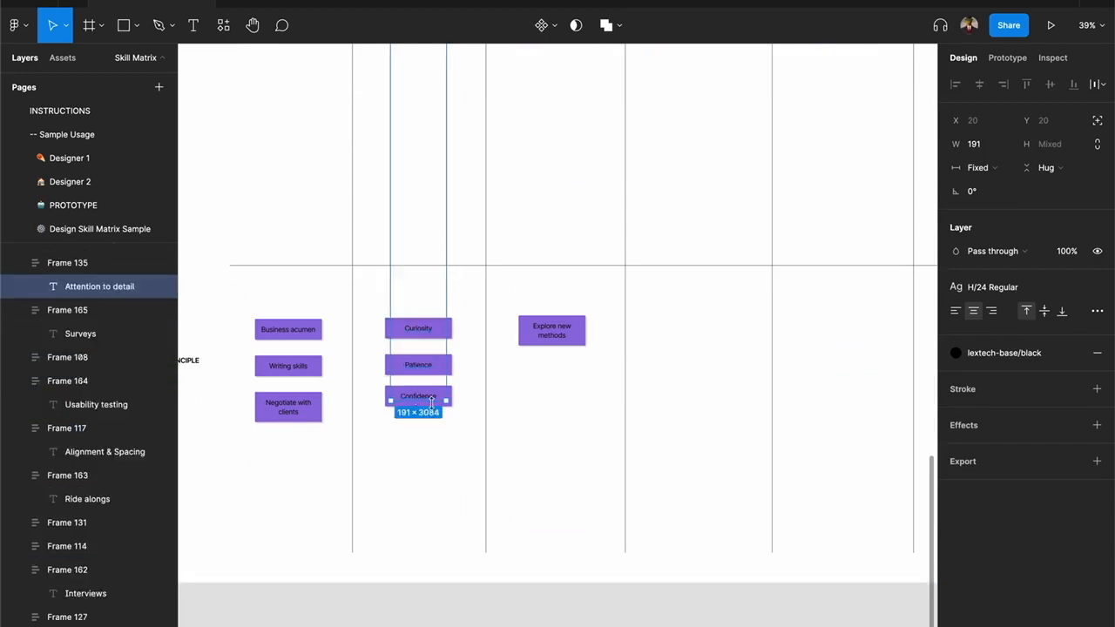
Step: Paste the copied skill labels onto the canvas and move them beside the circular skill matrix
scroll(539, 418, "down", 5)
scroll(592, 319, "right", 5)
scroll(587, 341, "up", 5)
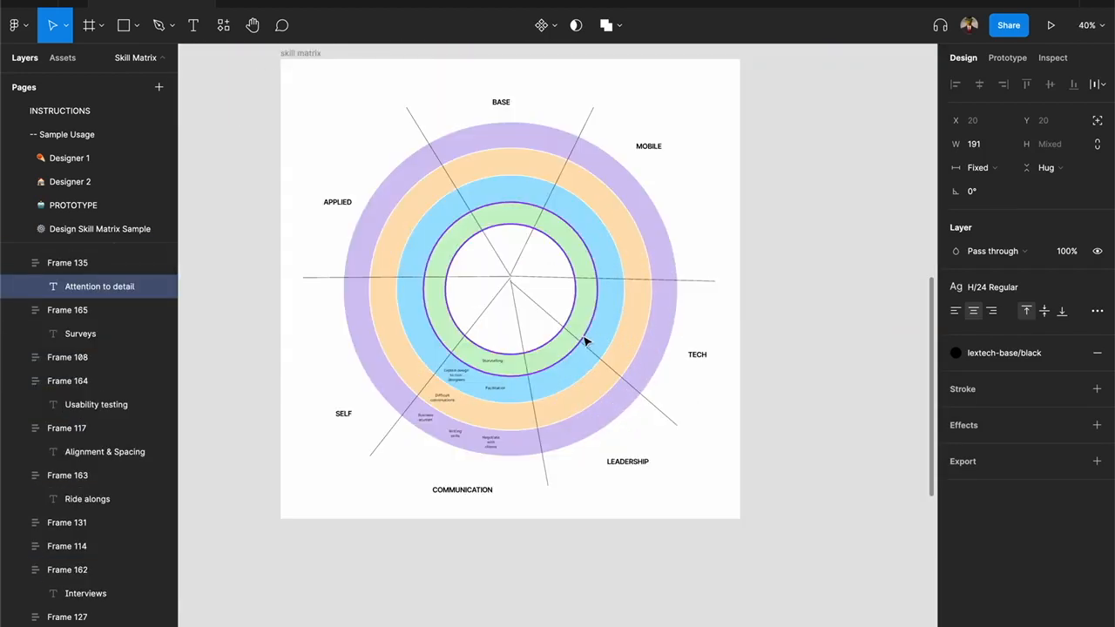
key("super+v")
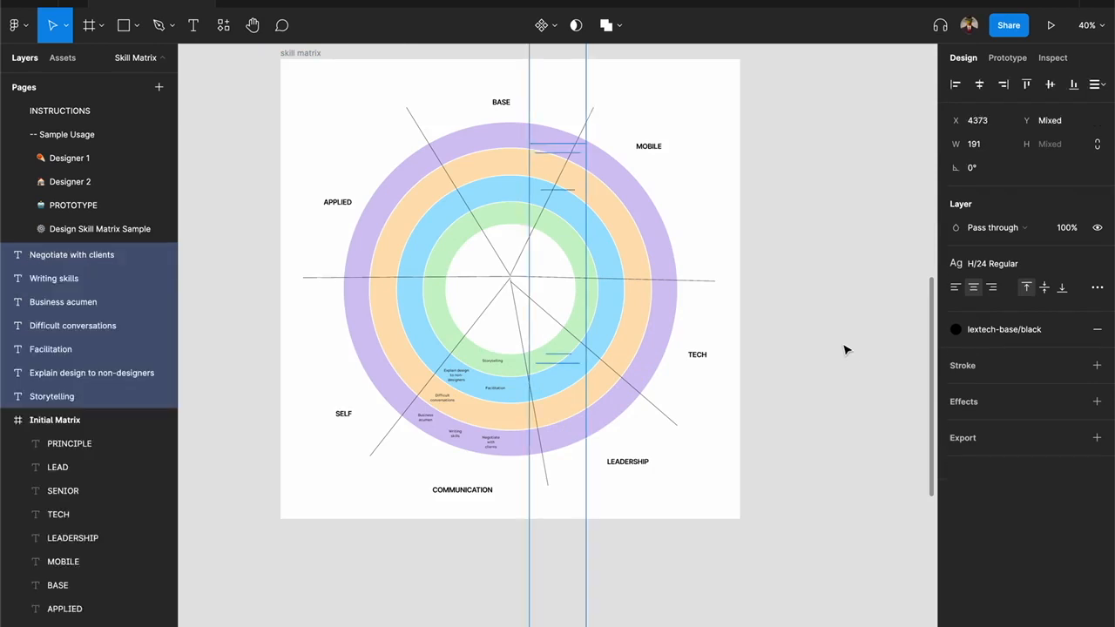
scroll(609, 173, "up", 3)
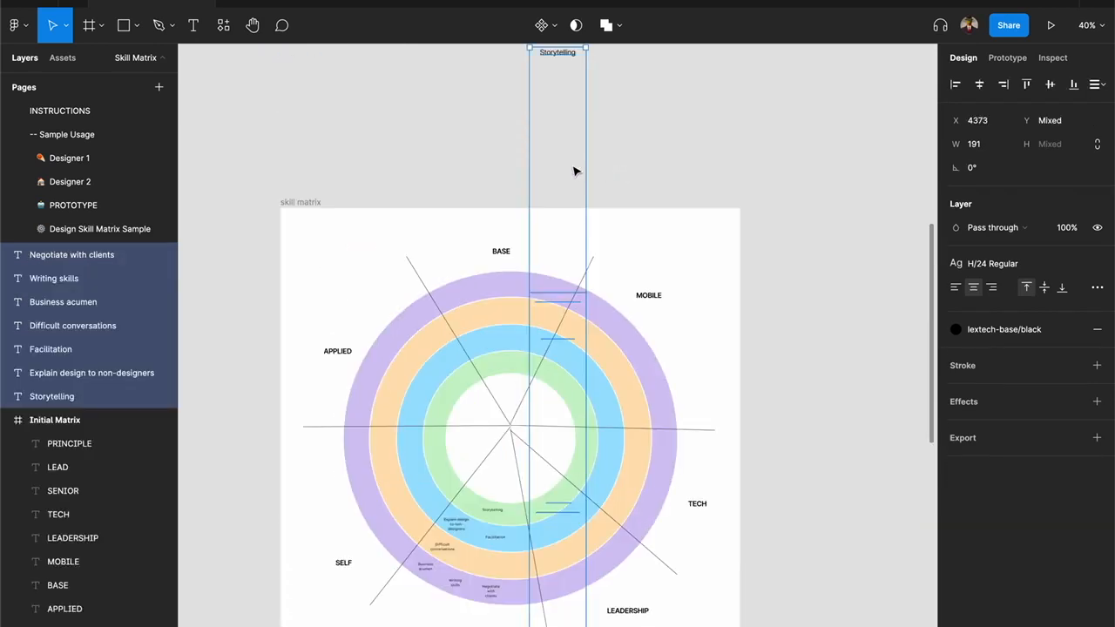
left_click_drag(575, 169, 805, 286)
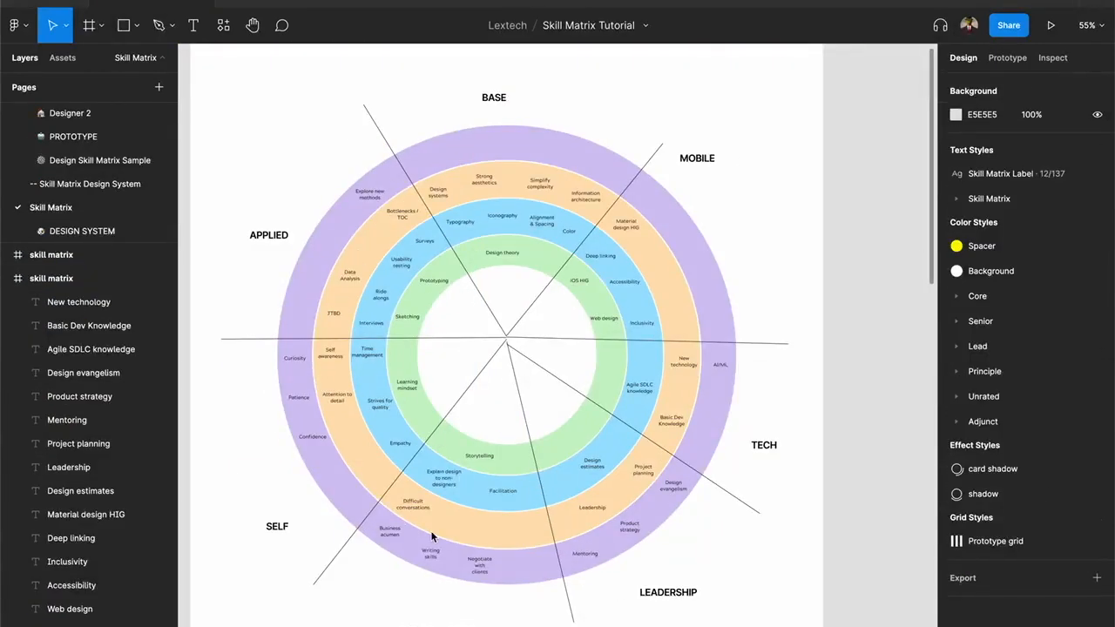
Step: Group all skill labels of the skill matrix, from New technology through Storytelling, and lock the group
left_click(67, 302)
scroll(68, 313, "down", 3)
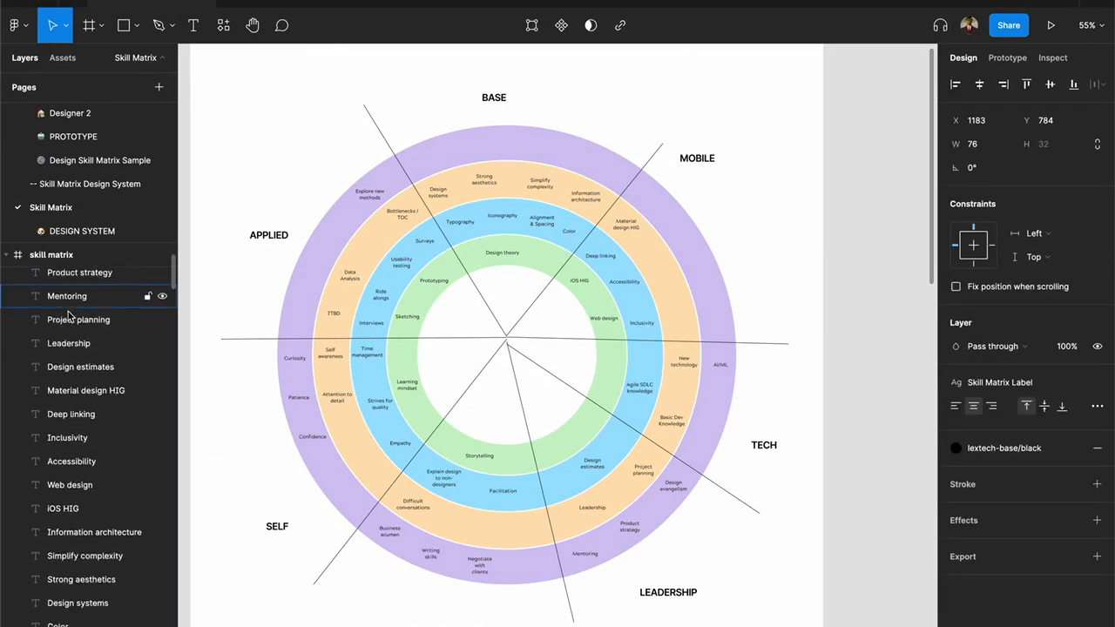
scroll(68, 314, "down", 5)
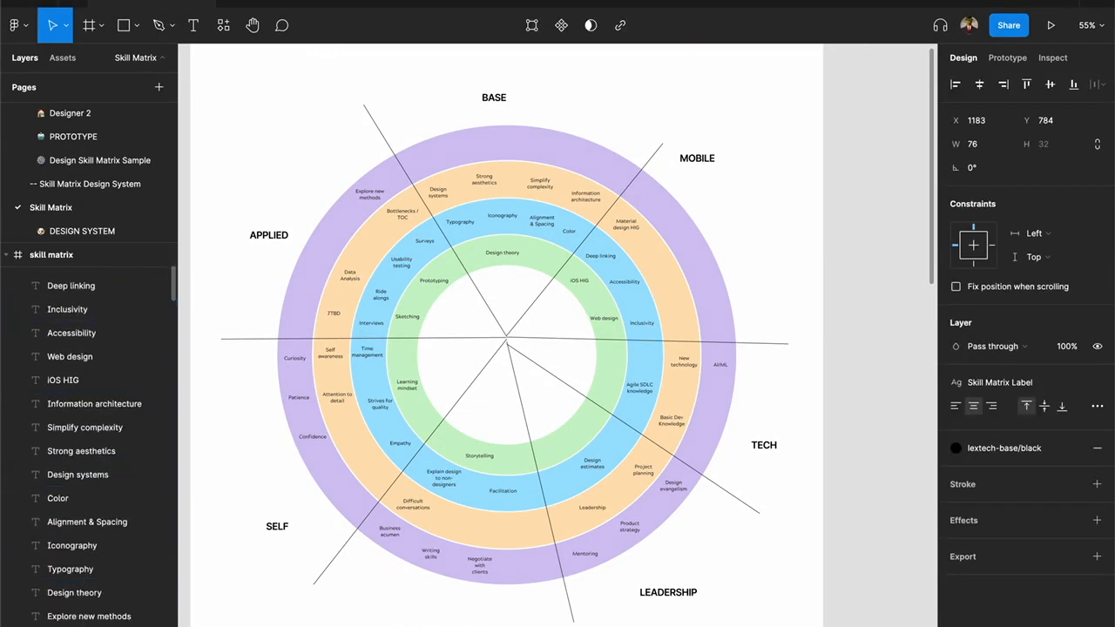
scroll(90, 514, "down", 2)
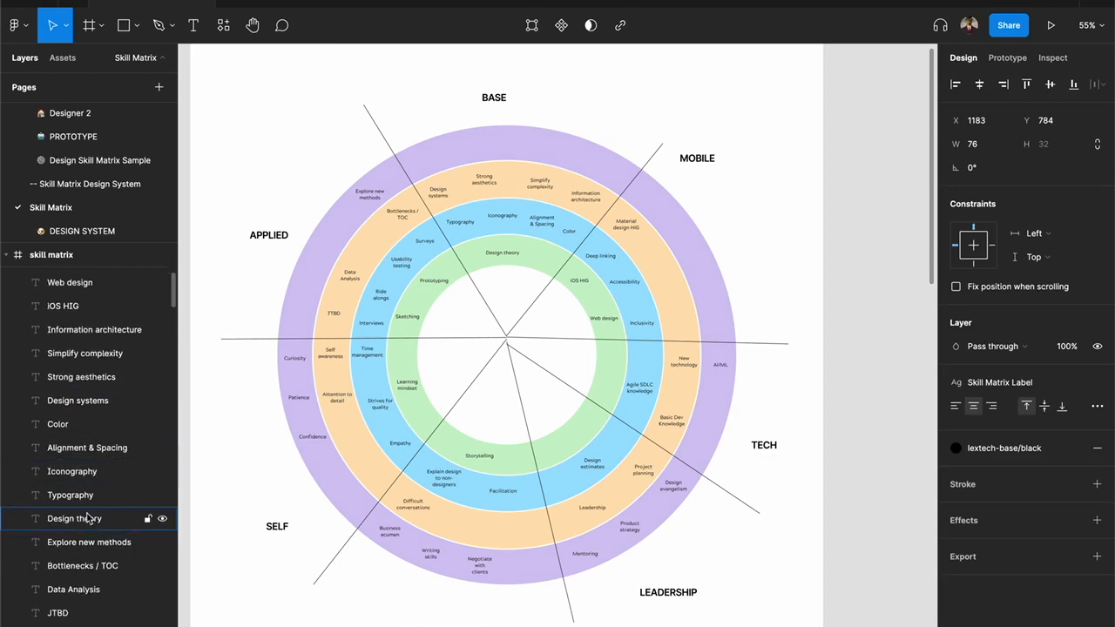
scroll(81, 501, "down", 4)
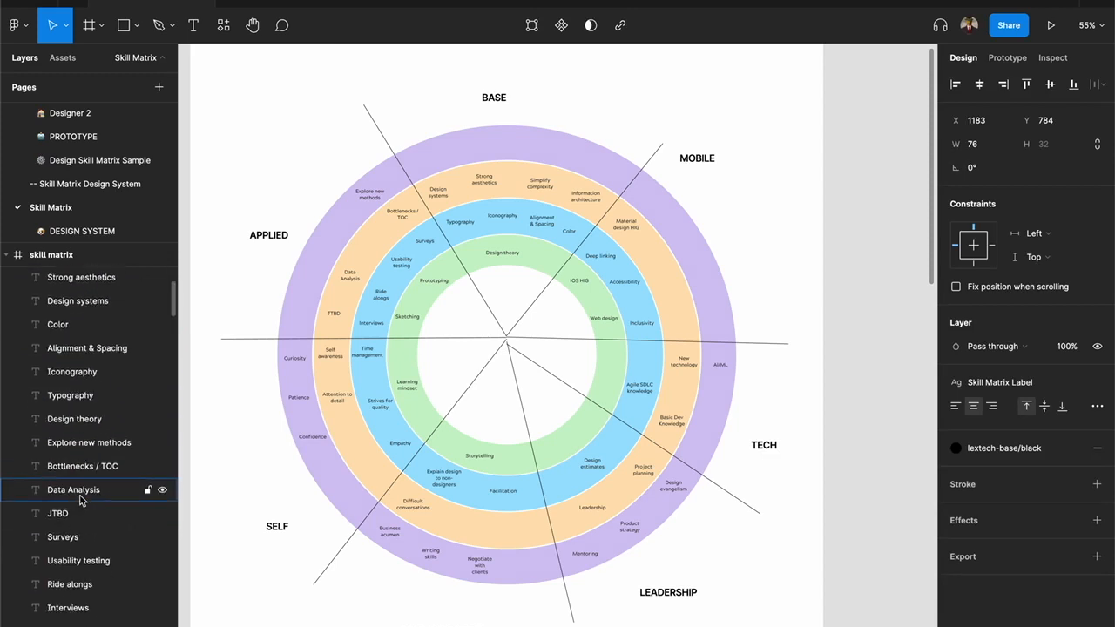
scroll(80, 522, "down", 12)
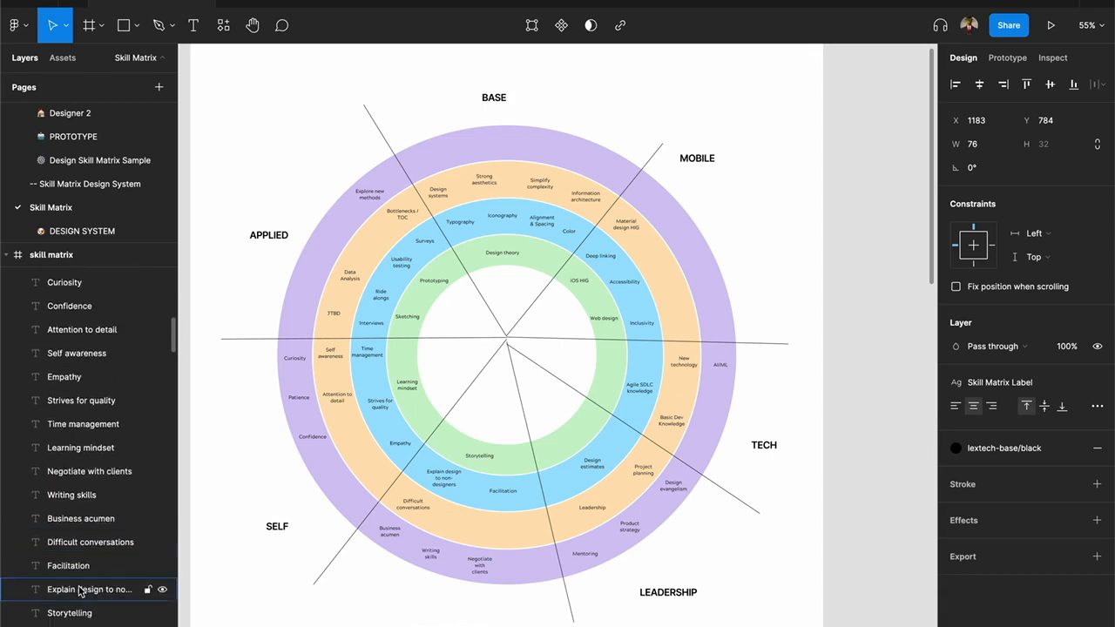
left_click(79, 612, "shift")
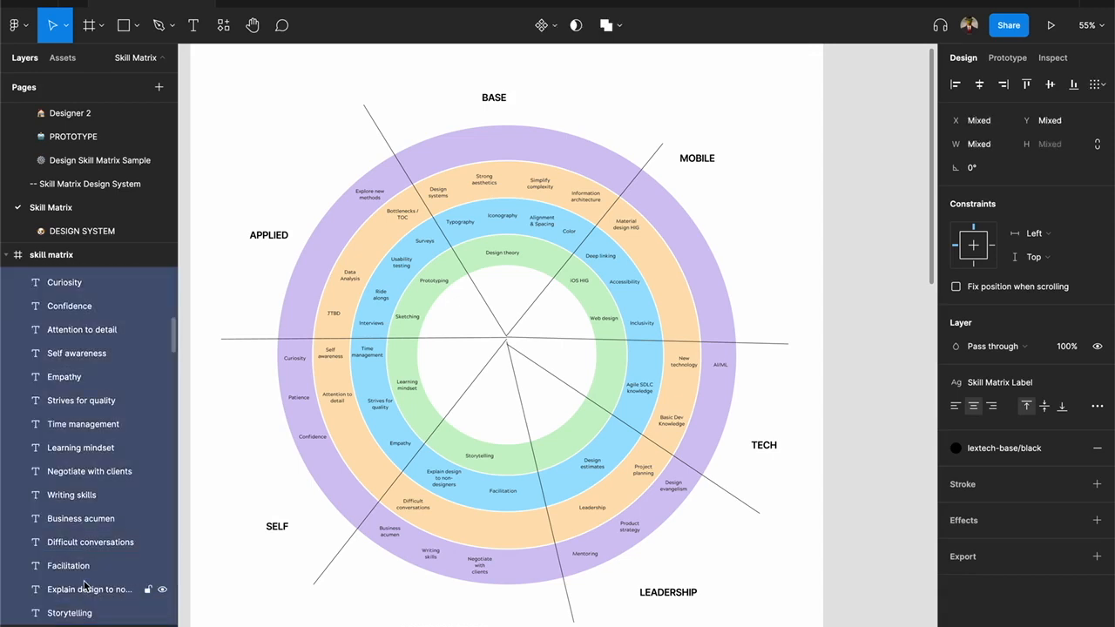
key("ctrl+g")
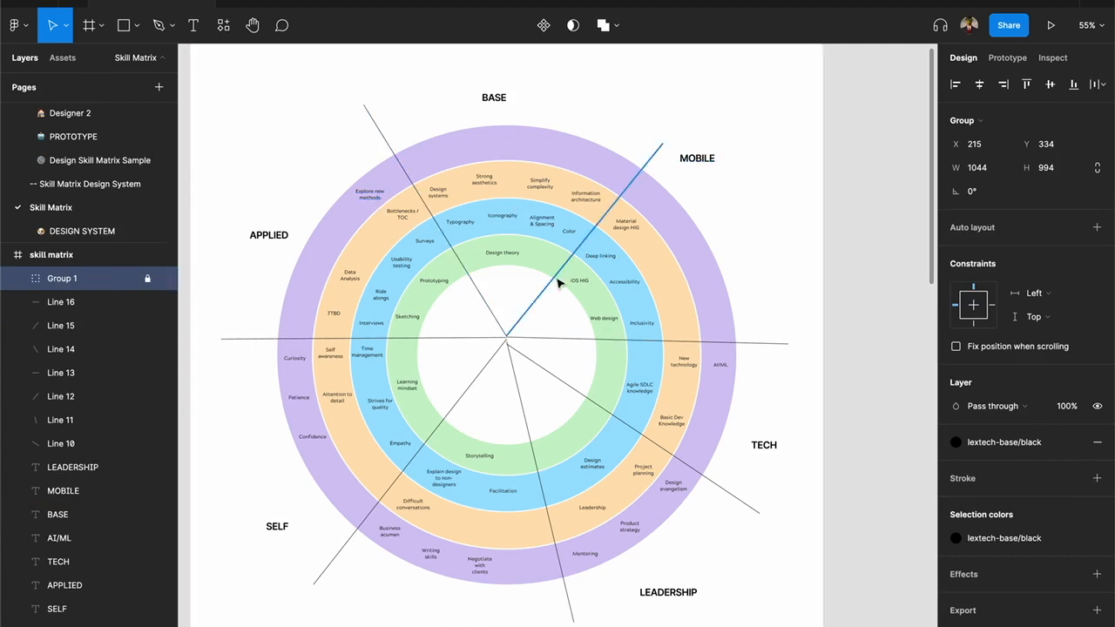
Step: Place an instance of the background-slice component from the local DESIGN SYSTEM components on the skill matrix
left_click(532, 383)
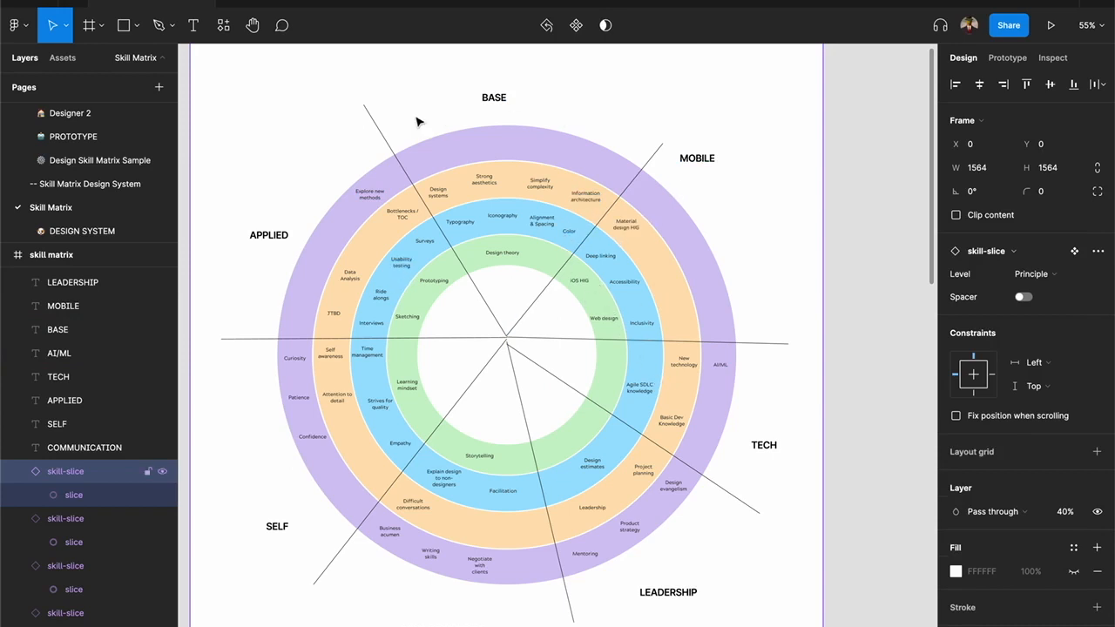
scroll(67, 311, "up", 2)
scroll(68, 311, "up", 3)
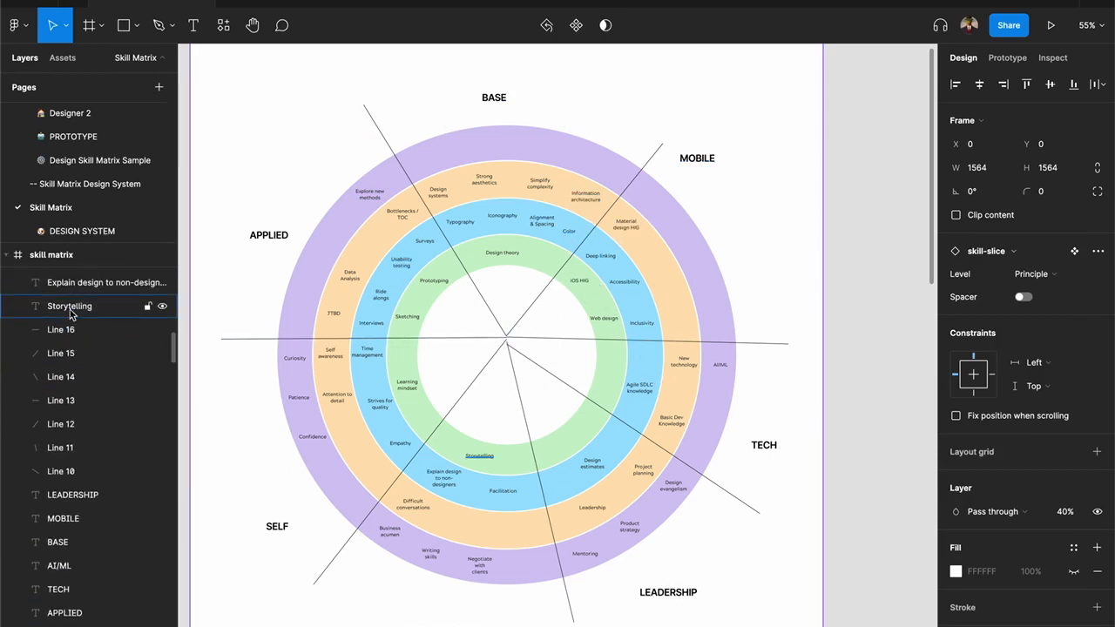
left_click(73, 58)
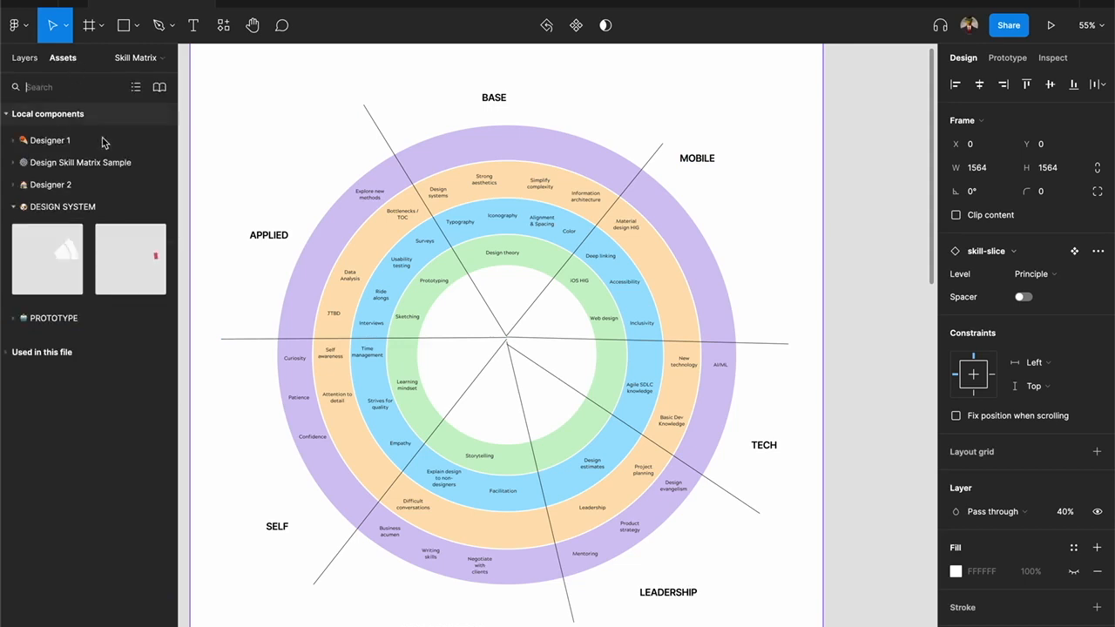
left_click_drag(42, 264, 664, 315)
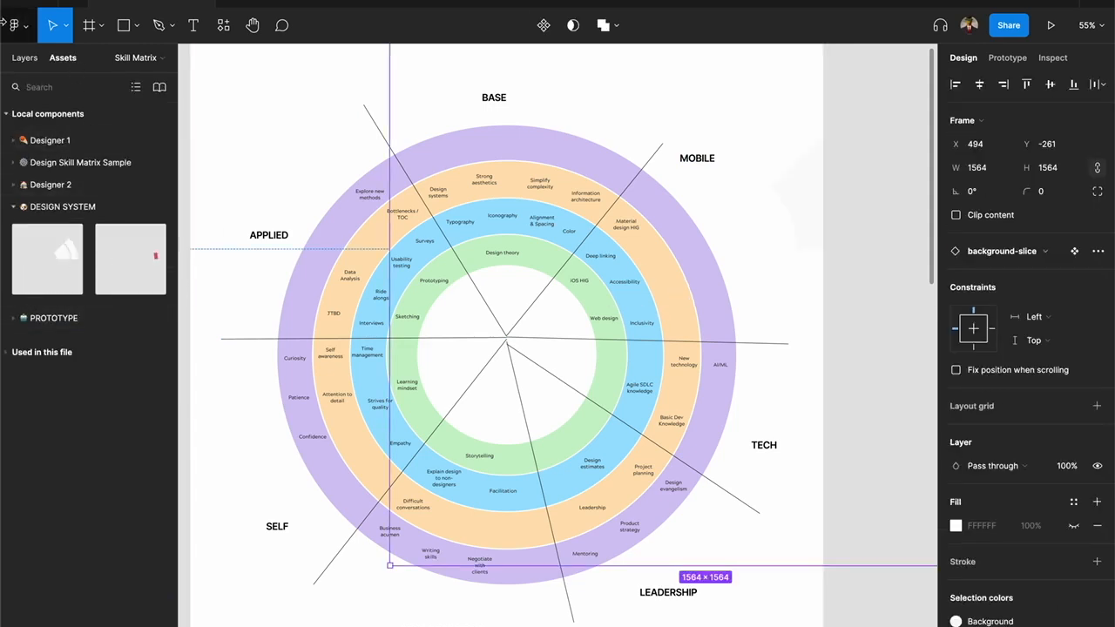
left_click(24, 58)
Step: Position the background-slice at X 0, Y 0 within the skill matrix frame
left_click_drag(760, 272, 528, 403)
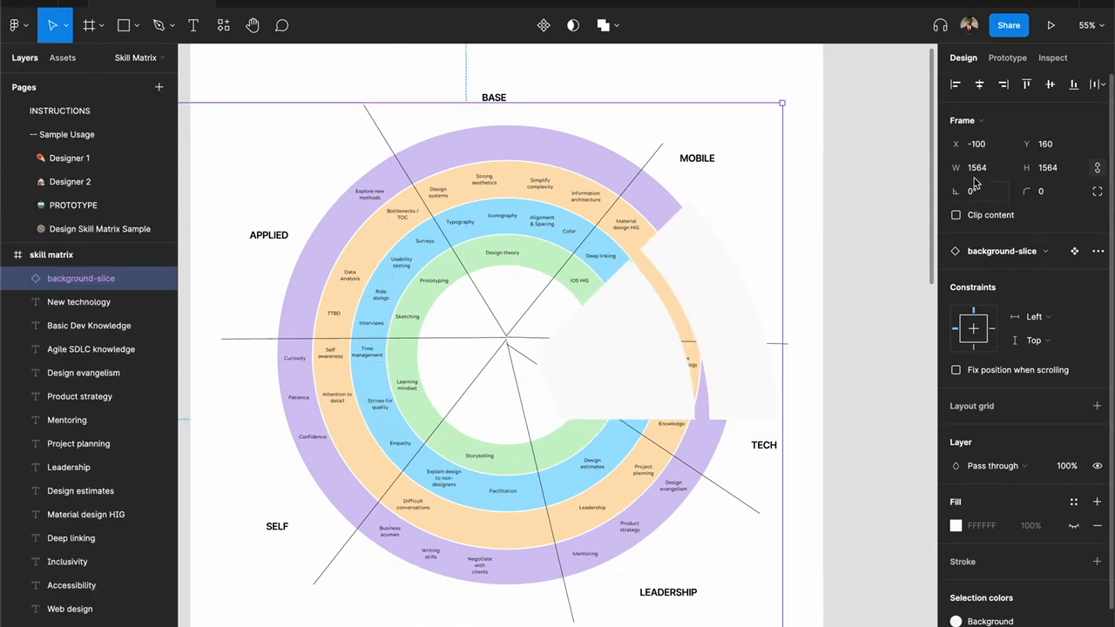
left_click(981, 144)
type("0")
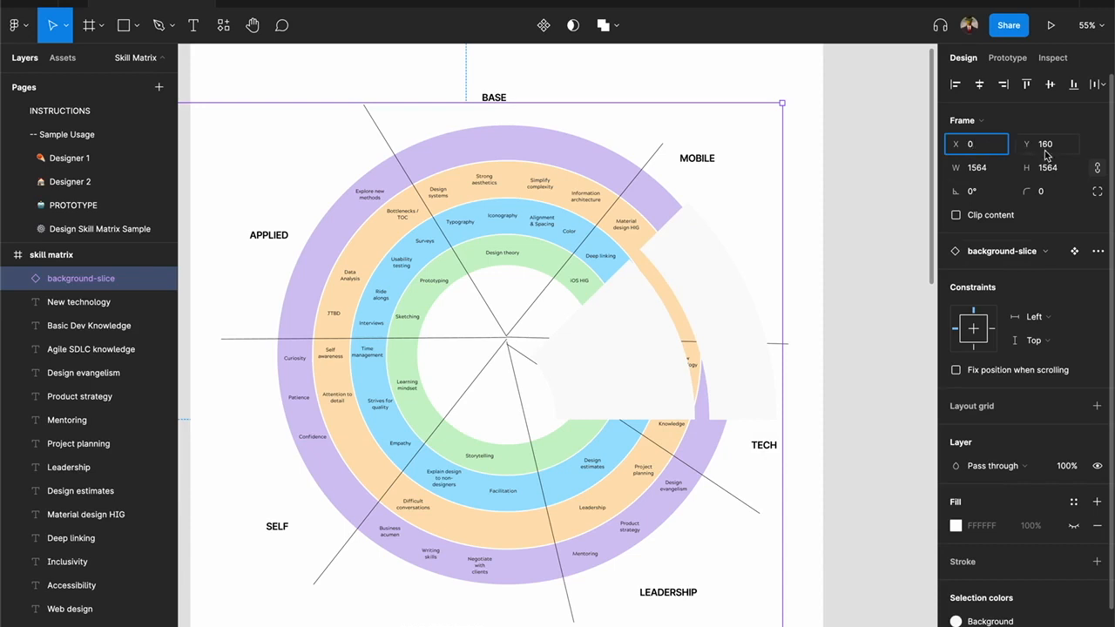
key("Tab")
left_click(912, 205)
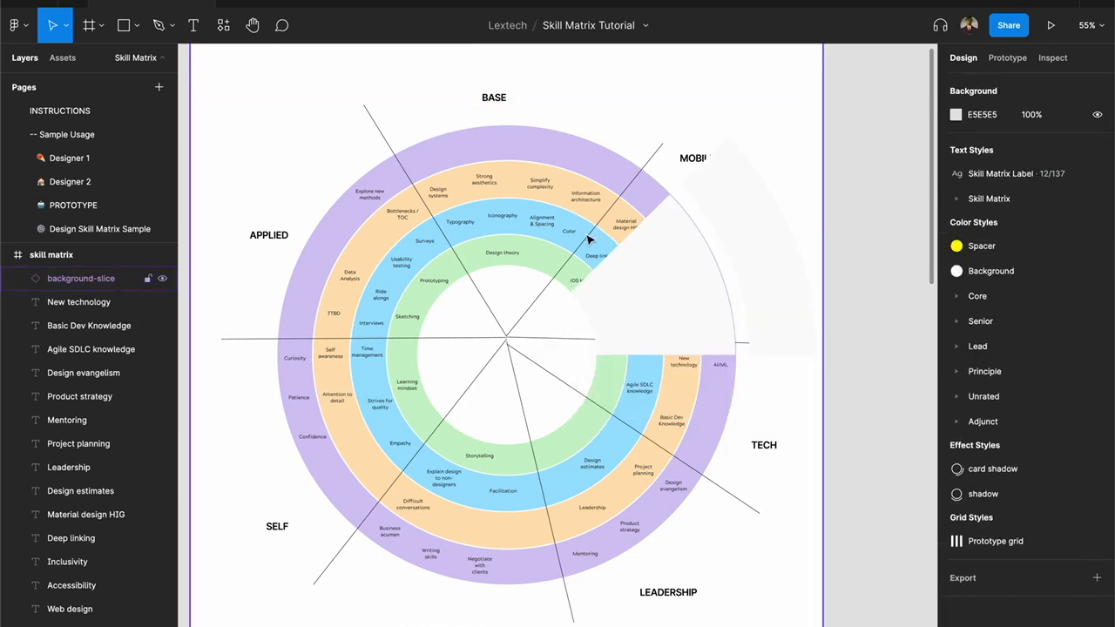
Step: Move the background-slice layer beneath all skill-slice layers of the skill matrix frame
left_click(616, 257)
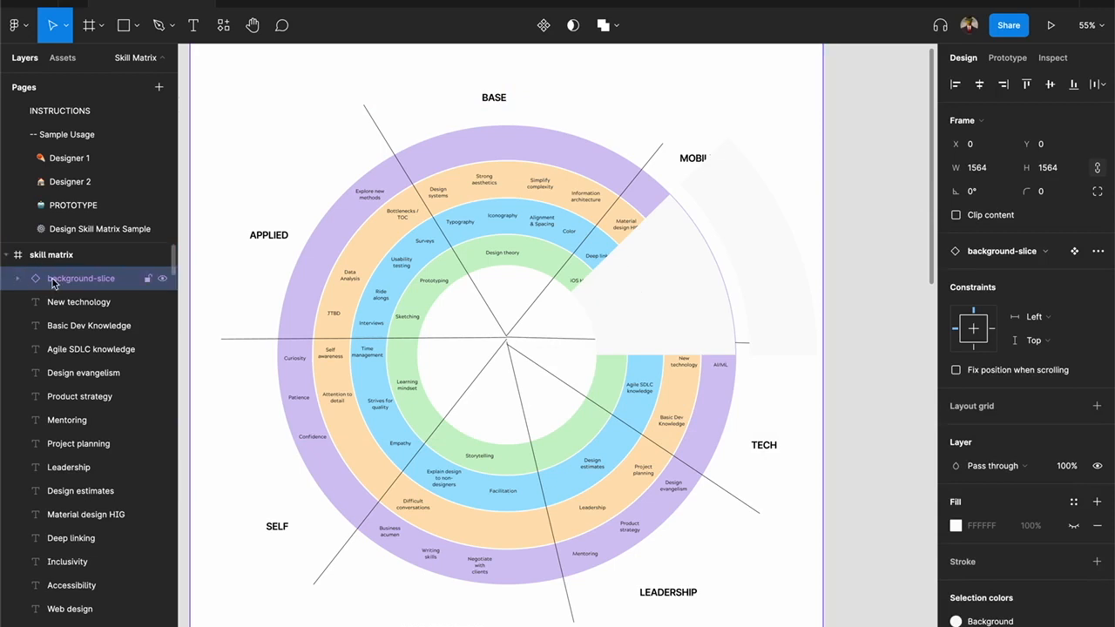
key("alt")
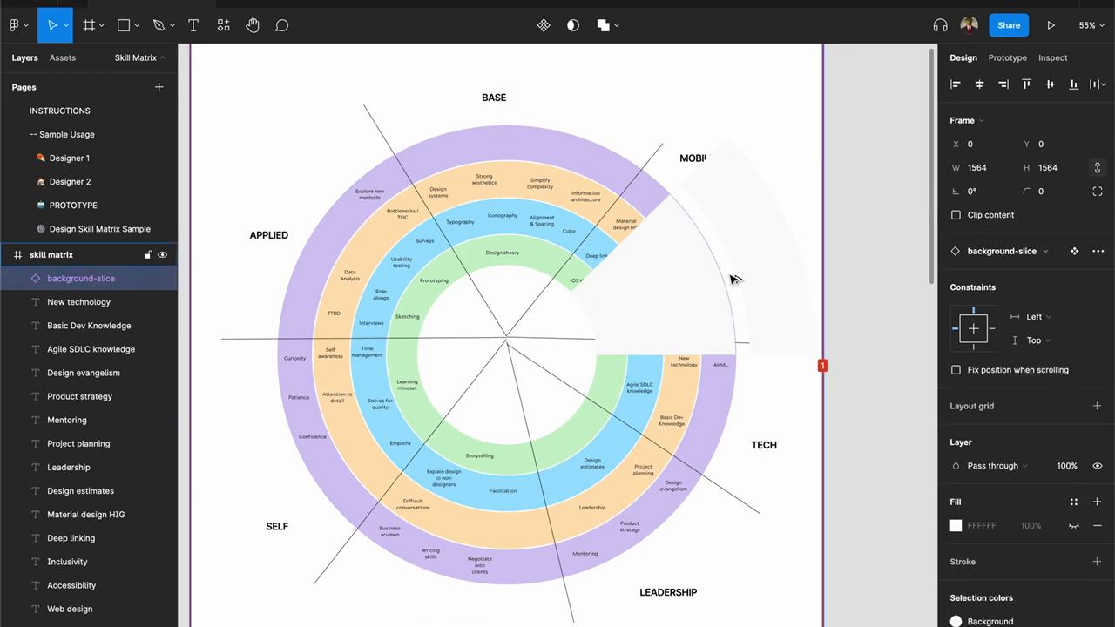
left_click_drag(732, 278, 732, 279)
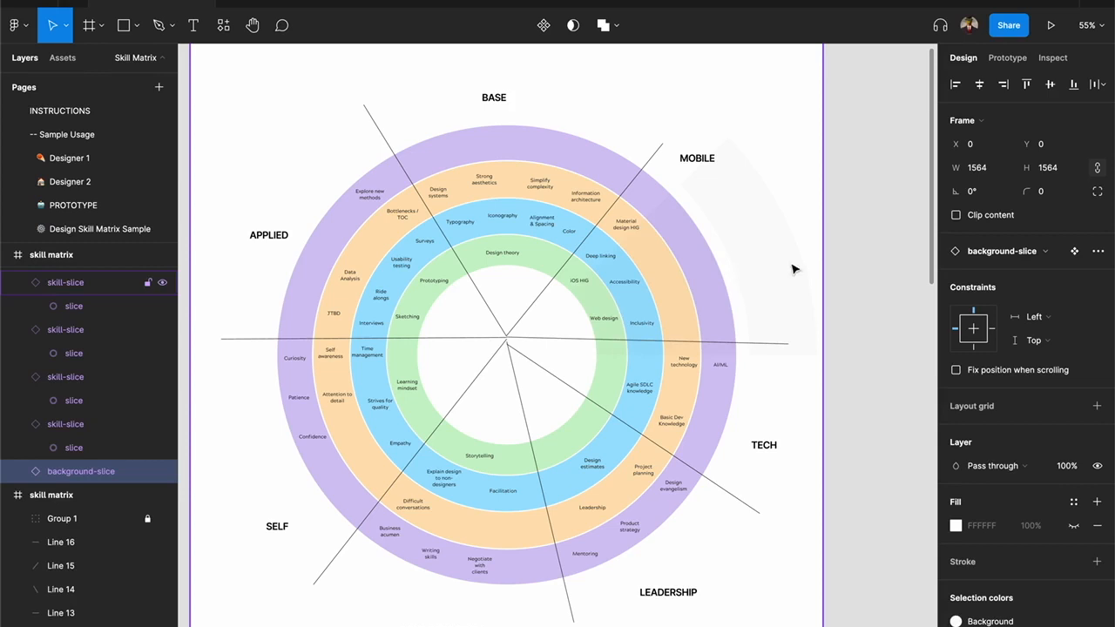
Step: Select the outer adjunct shape inside the background-slice near MOBILE to examine the component's parts
scroll(724, 294, "up", 5)
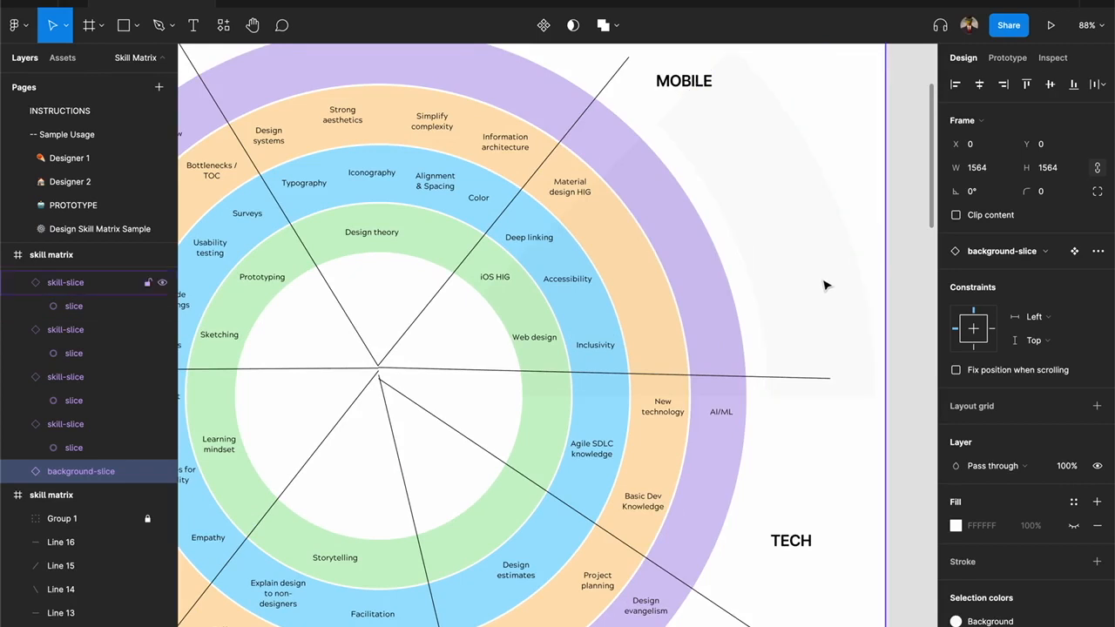
left_click(823, 283)
left_click(815, 287, "super")
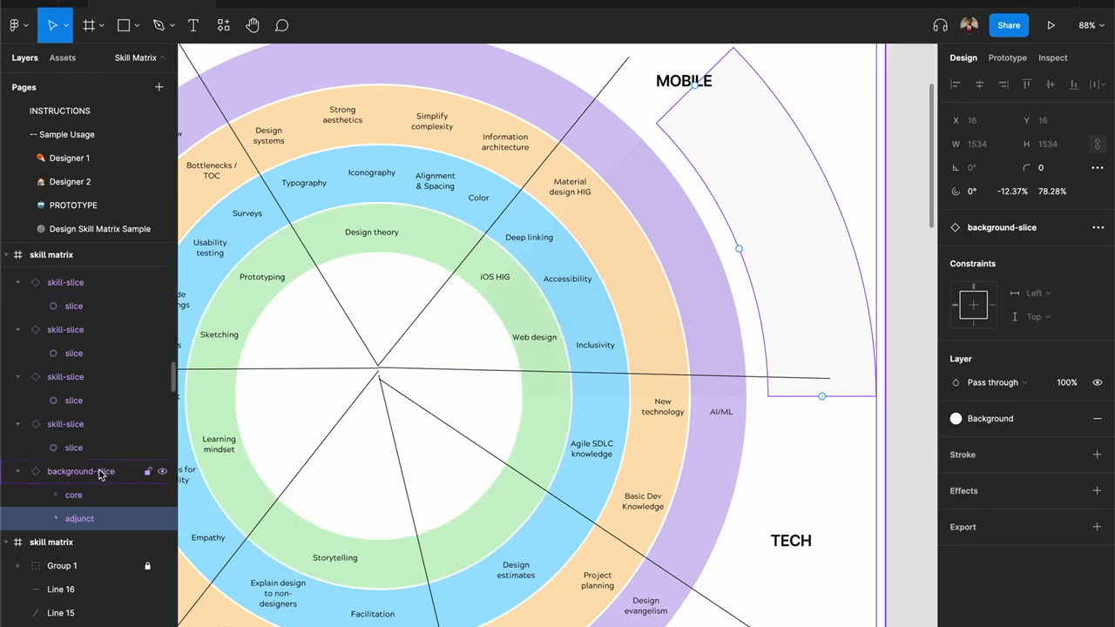
Step: Hide the four coloured skill-slice rings of the skill matrix, leaving the background-slice and skill labels shown
left_click(74, 424)
scroll(74, 429, "up", 1)
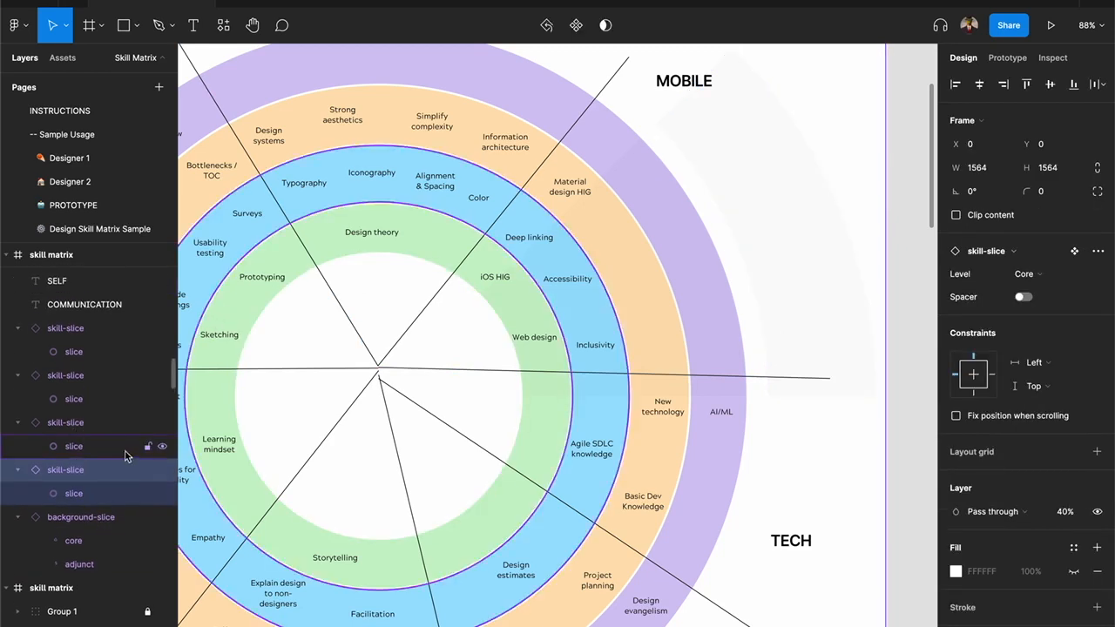
left_click(162, 472)
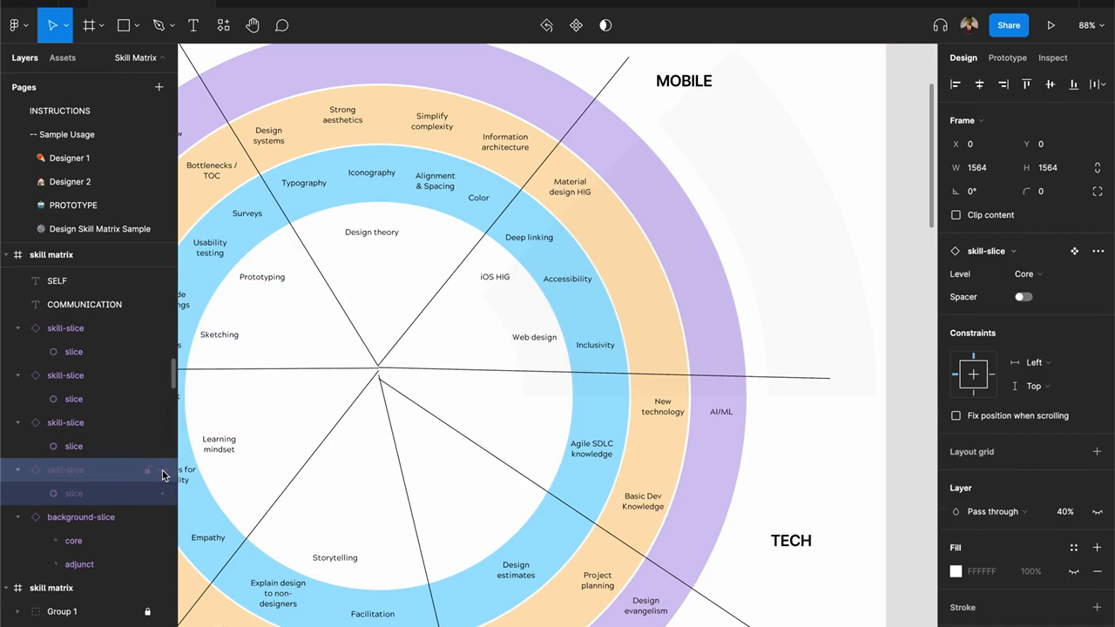
left_click(162, 425)
left_click(162, 376)
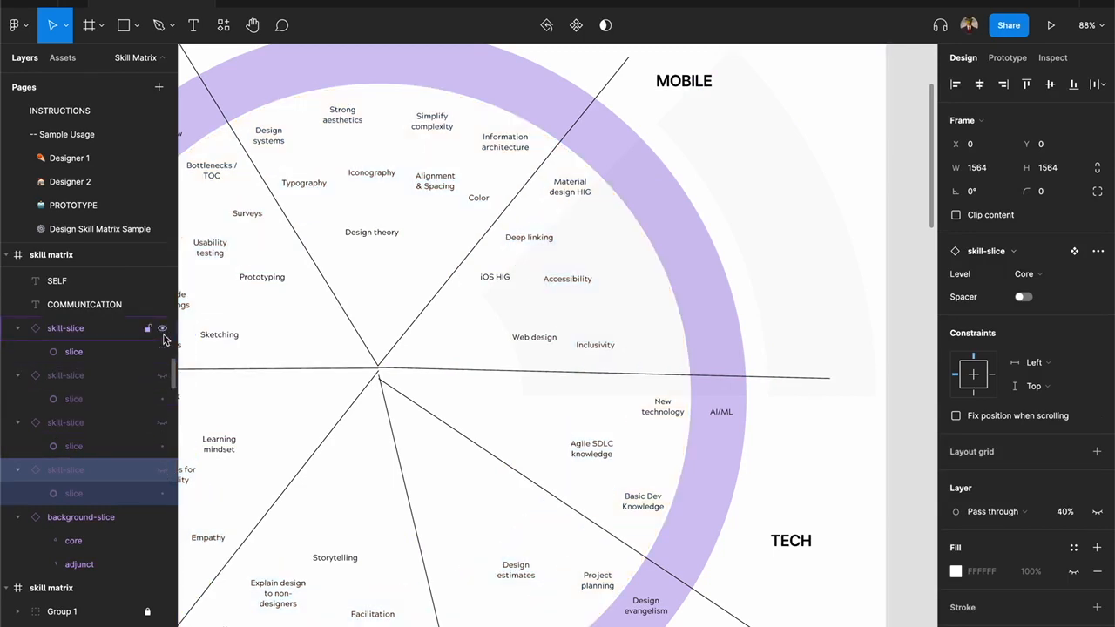
left_click(162, 330)
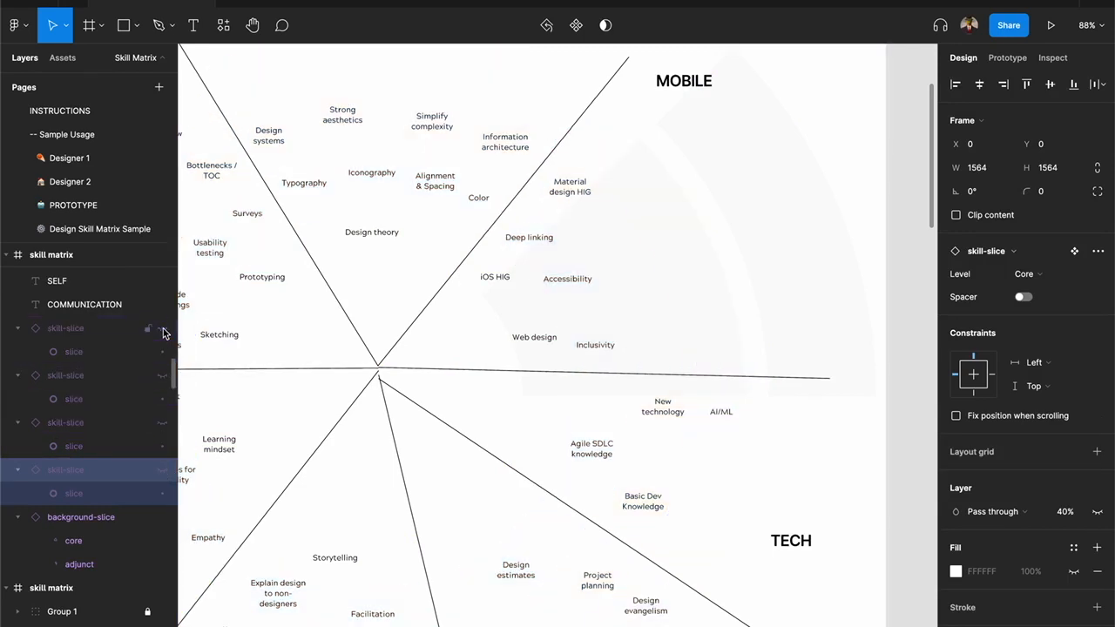
Step: Rotate the core arc of the background-slice in the MOBILE section to a start angle of about -8.96°
left_click(657, 294)
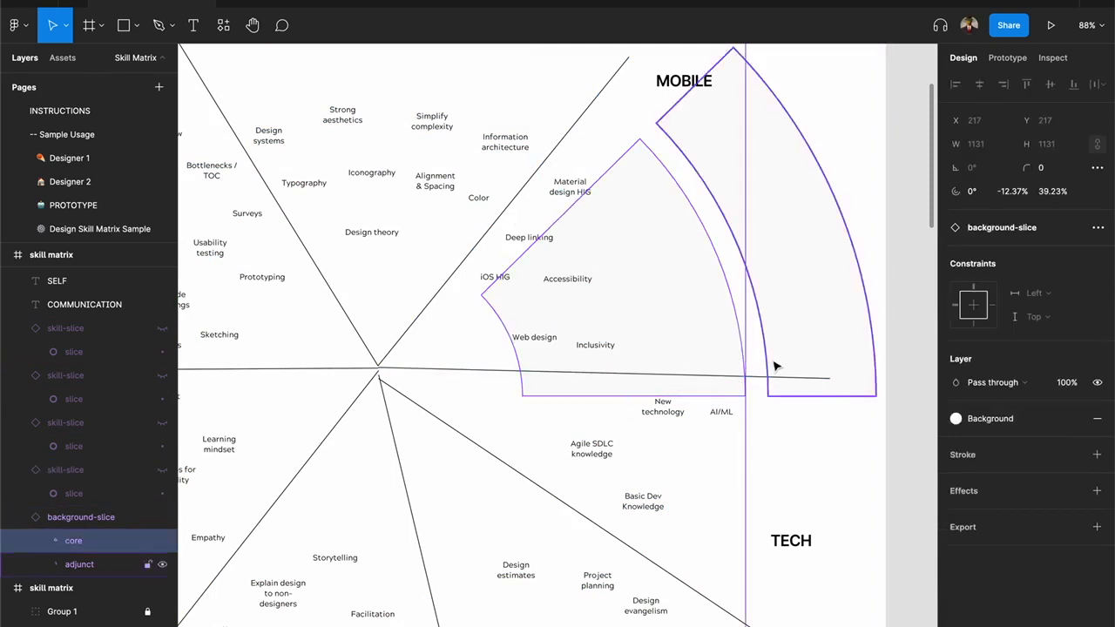
scroll(757, 340, "down", 4)
scroll(609, 316, "up", 1)
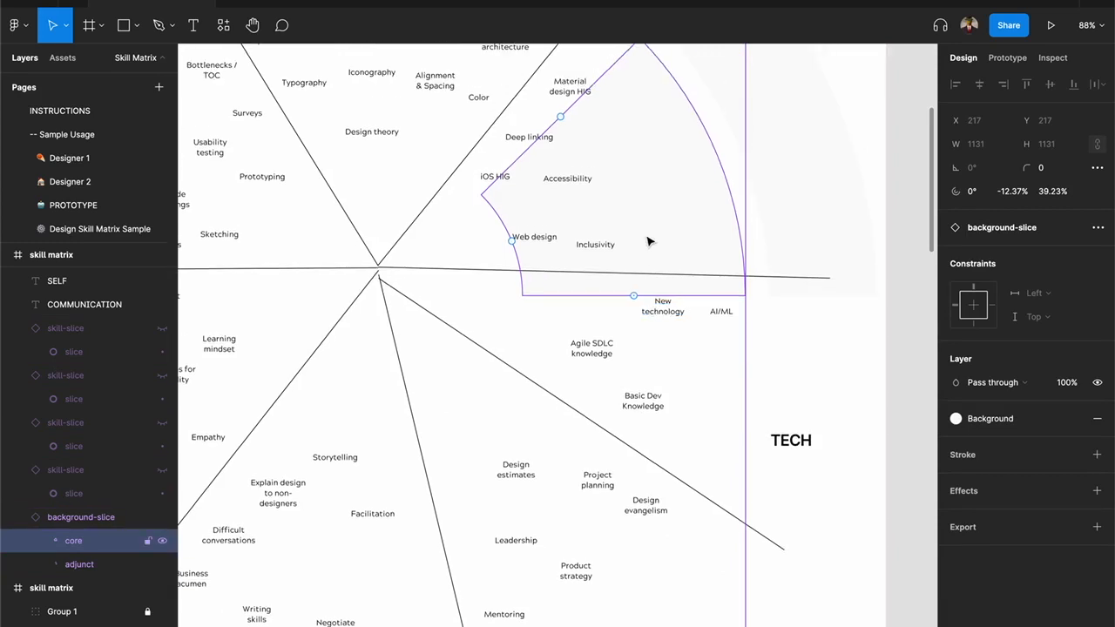
scroll(655, 276, "up", 4)
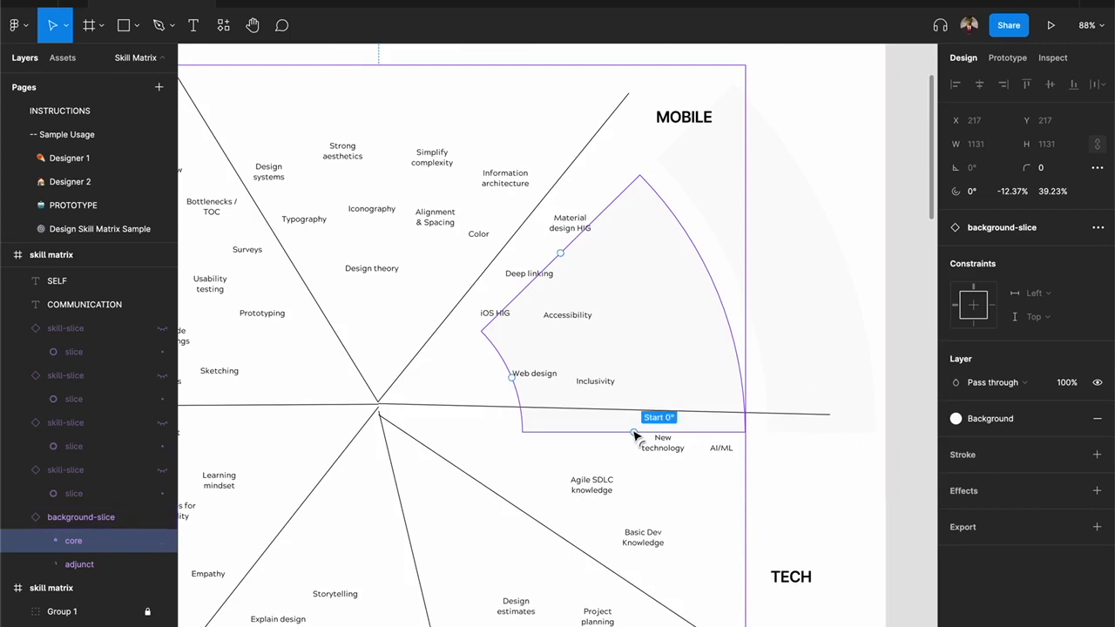
left_click_drag(634, 433, 629, 396)
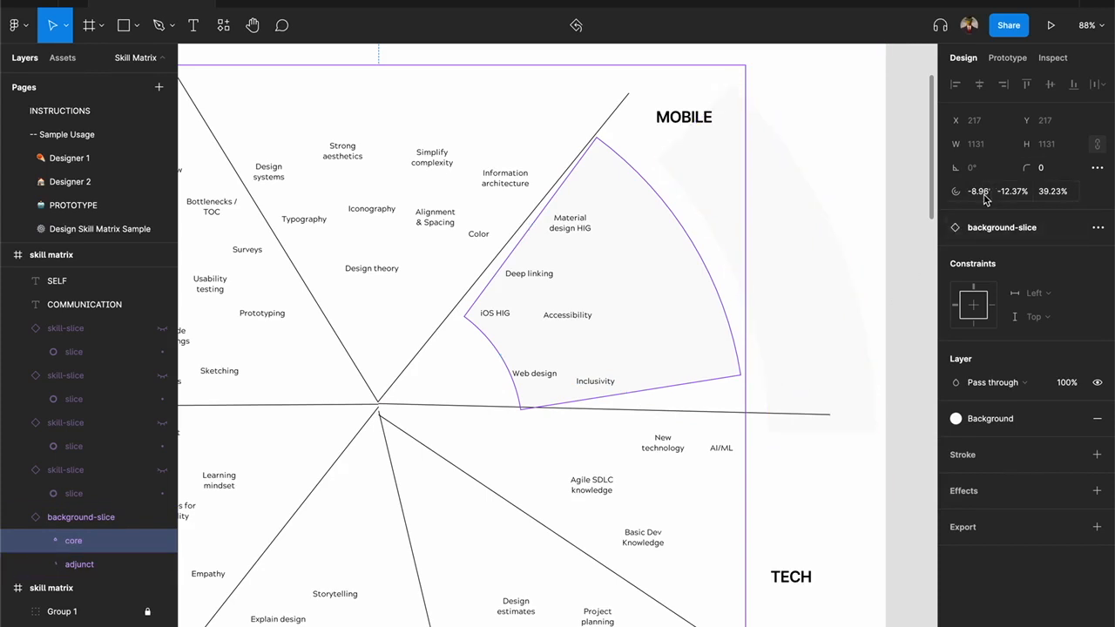
Step: Set the start angle of the outer adjunct arc in the MOBILE background-slice to -8.96°
left_click(813, 379)
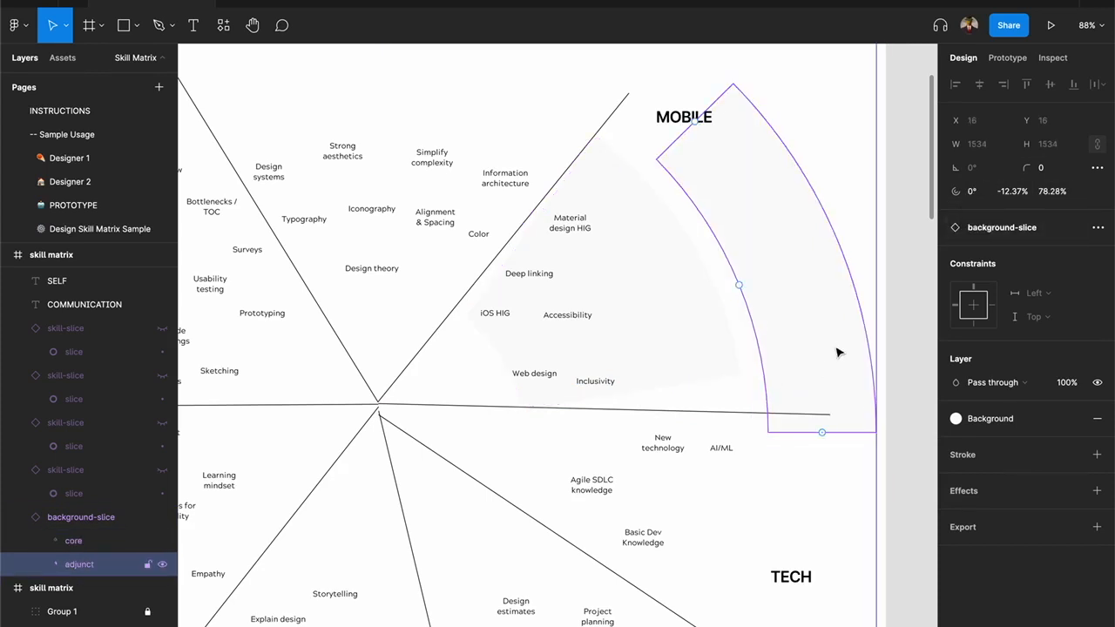
left_click(961, 193)
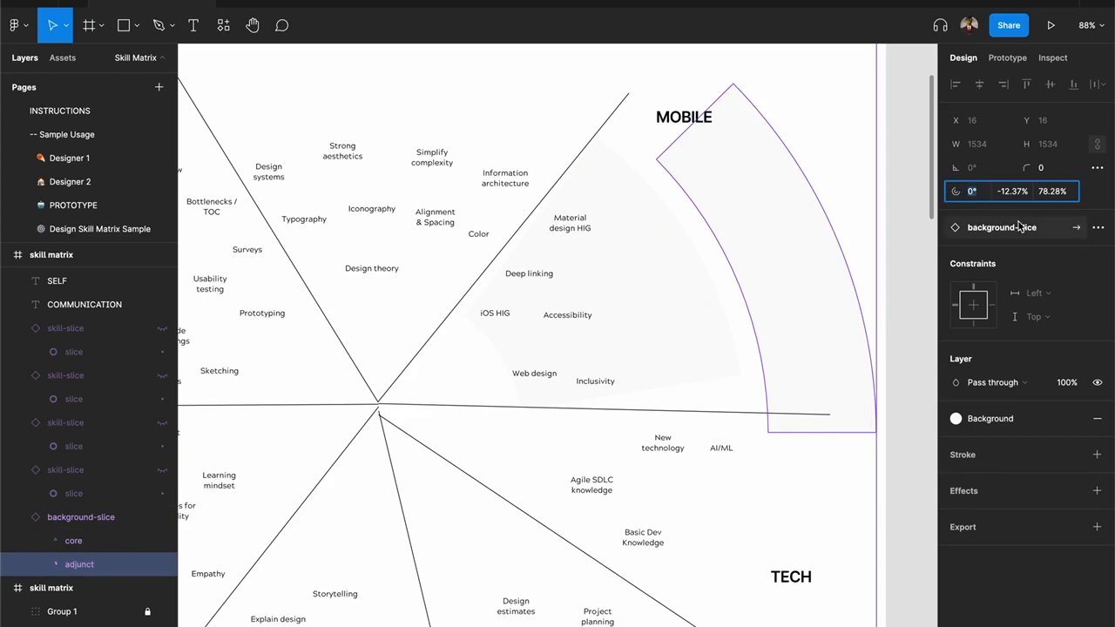
type("-8.96")
key("Return")
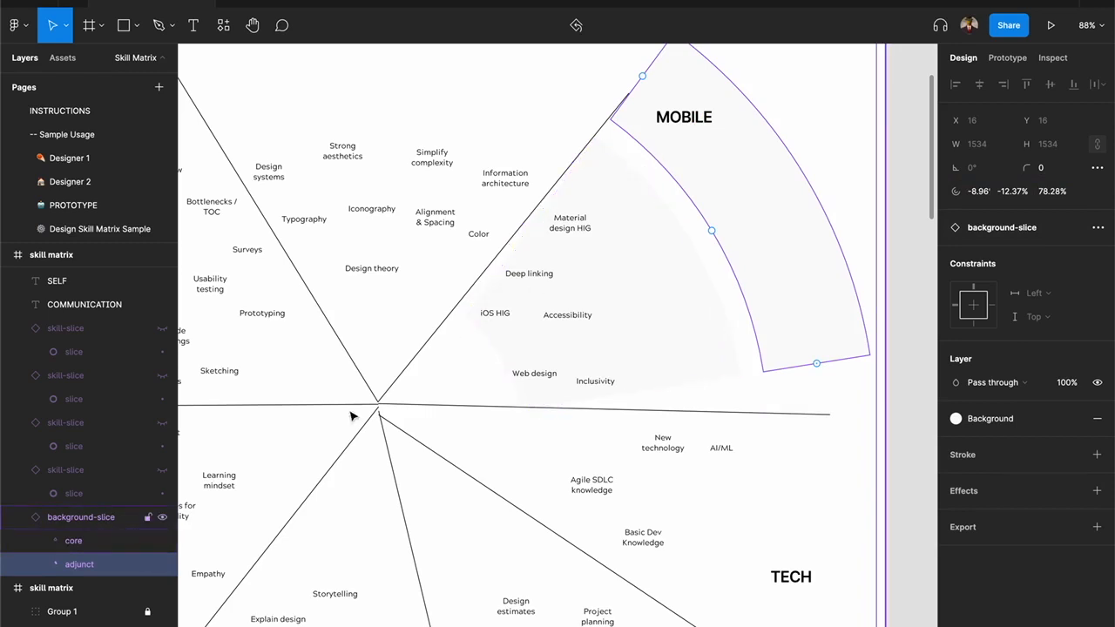
Step: Duplicate the background-slice and rotate the copy's core arc into the BASE section, starting at about -55.3°
left_click(55, 516)
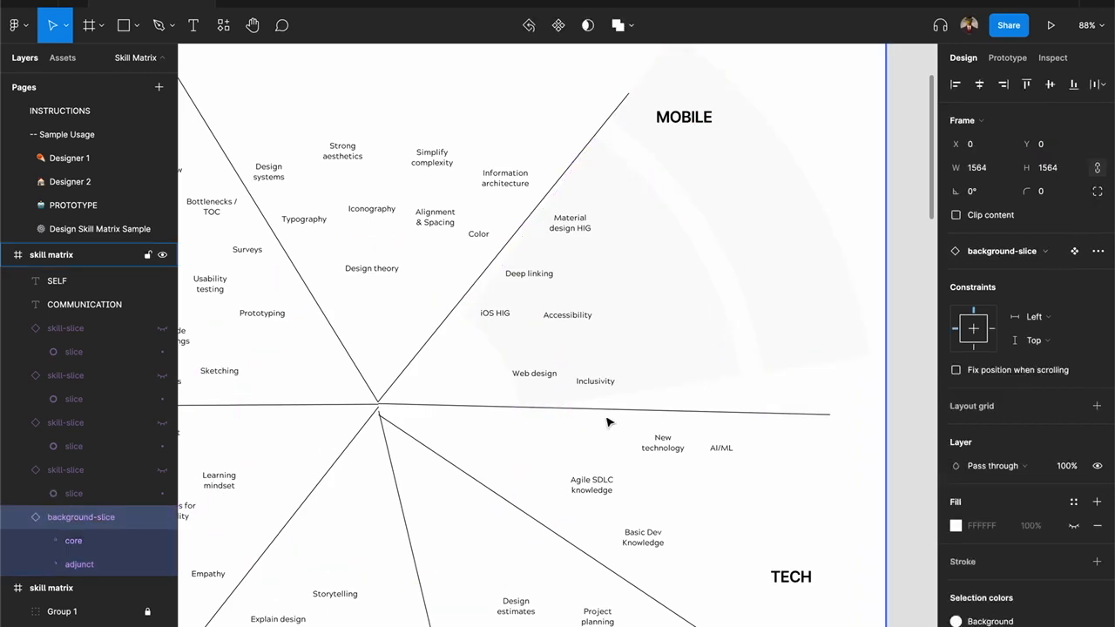
key("ctrl+d")
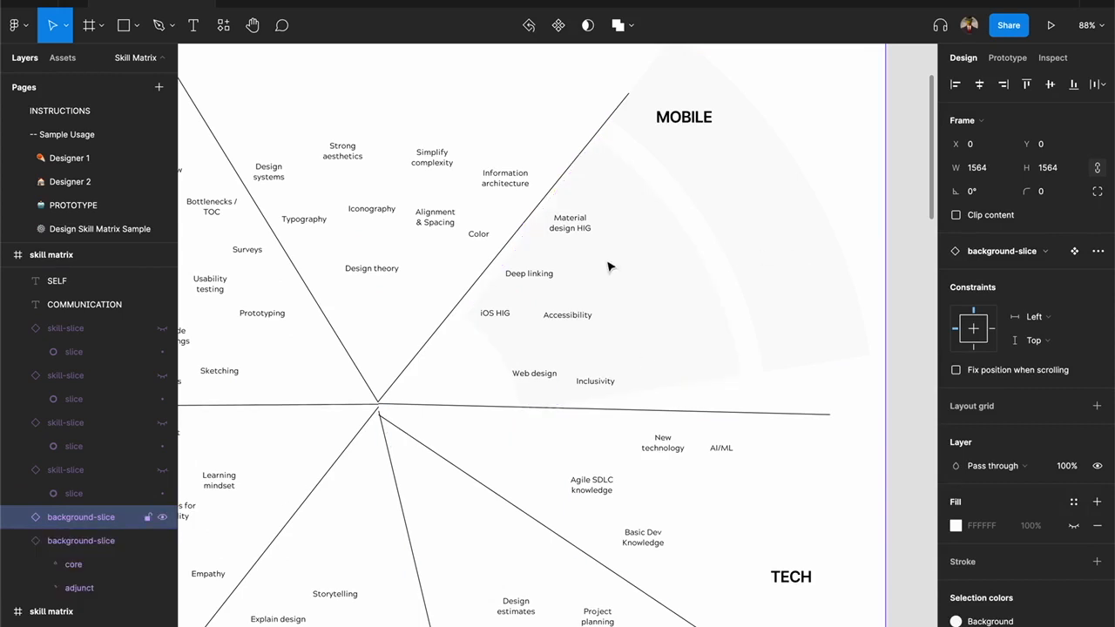
left_click(664, 369)
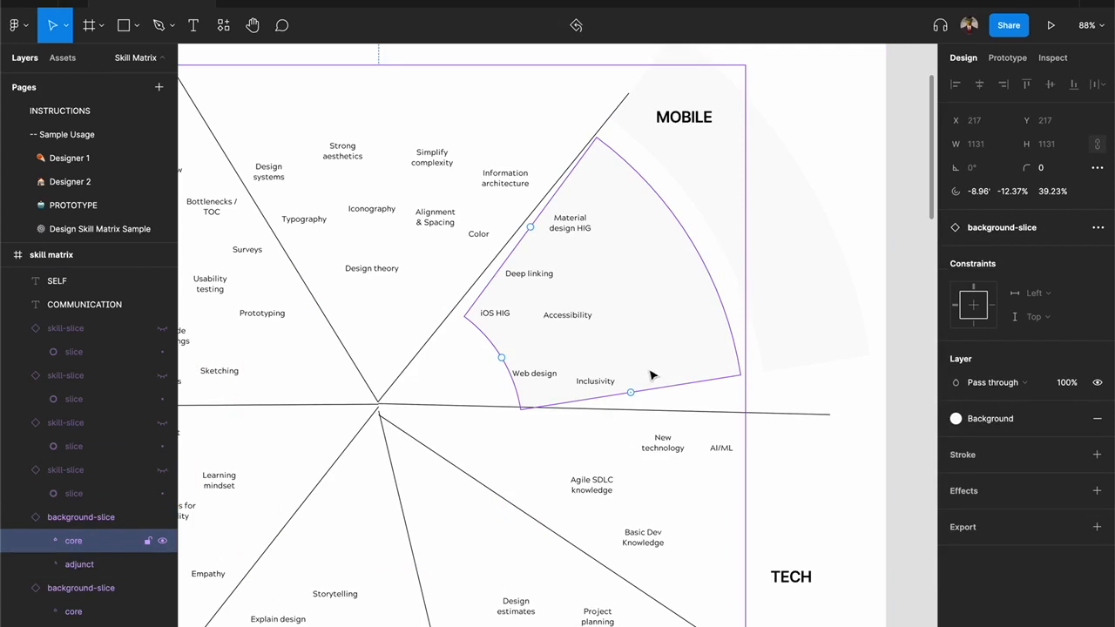
mouse_move(631, 394)
left_click_drag(632, 394, 523, 222)
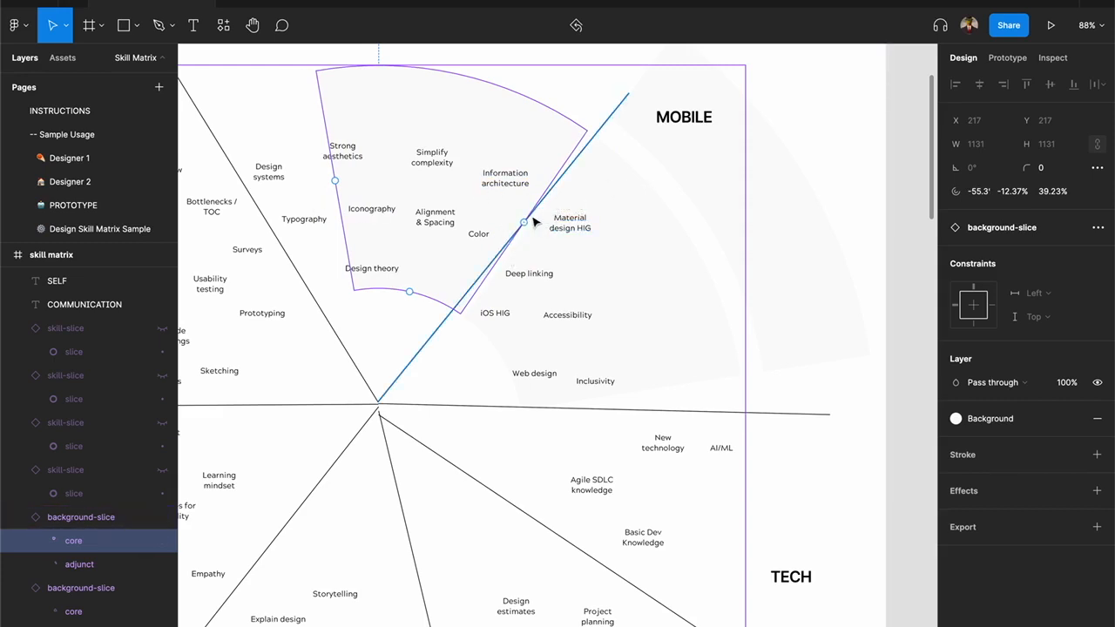
Step: Delete the divider line between BASE and MOBILE, and rotate the duplicated slice's adjunct arc to a start angle of about -54°
left_click(416, 364)
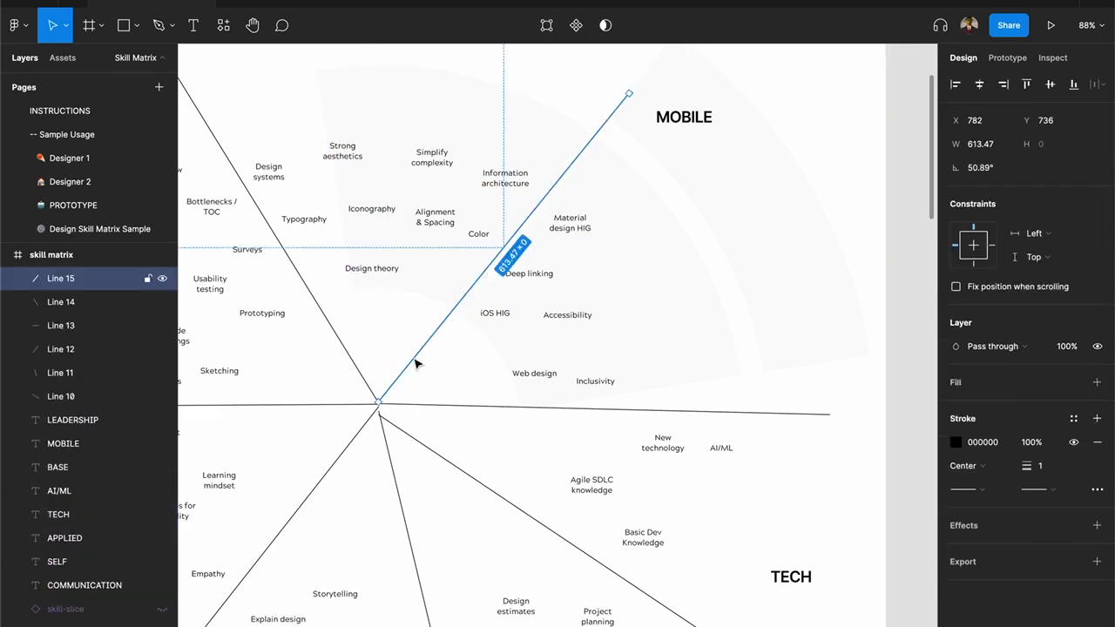
key("Delete")
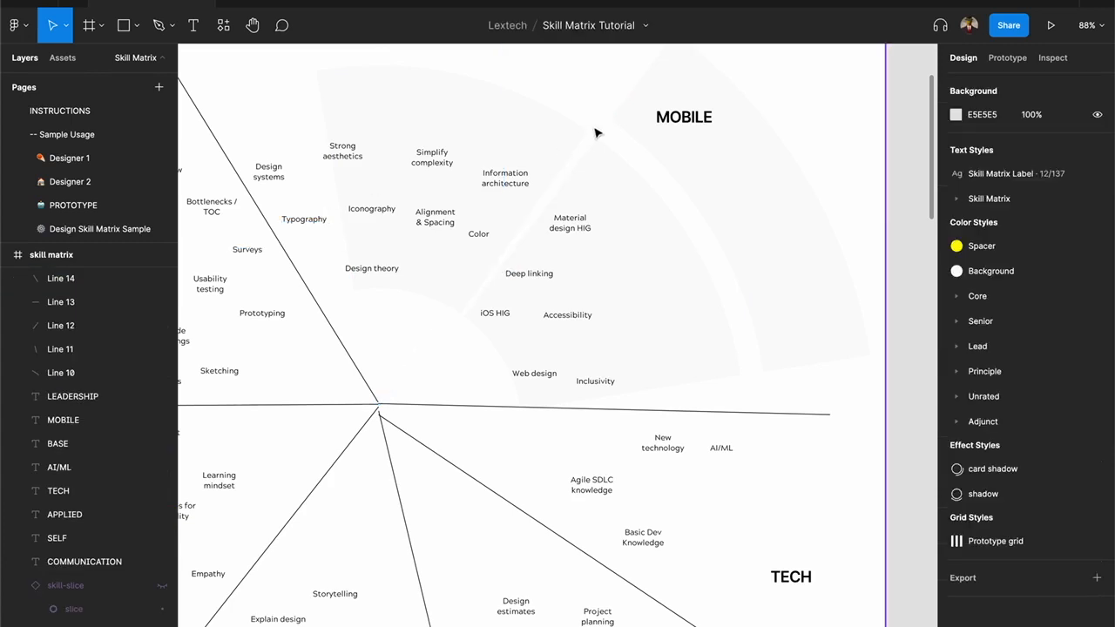
left_click(786, 252)
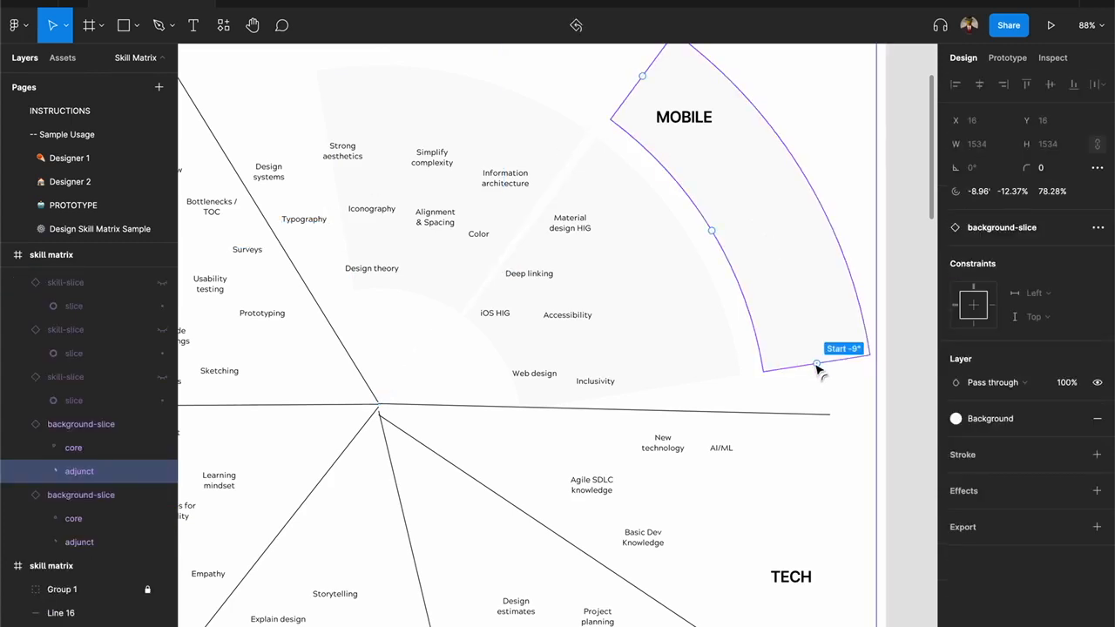
left_click_drag(816, 366, 624, 98)
scroll(625, 98, "up", 5)
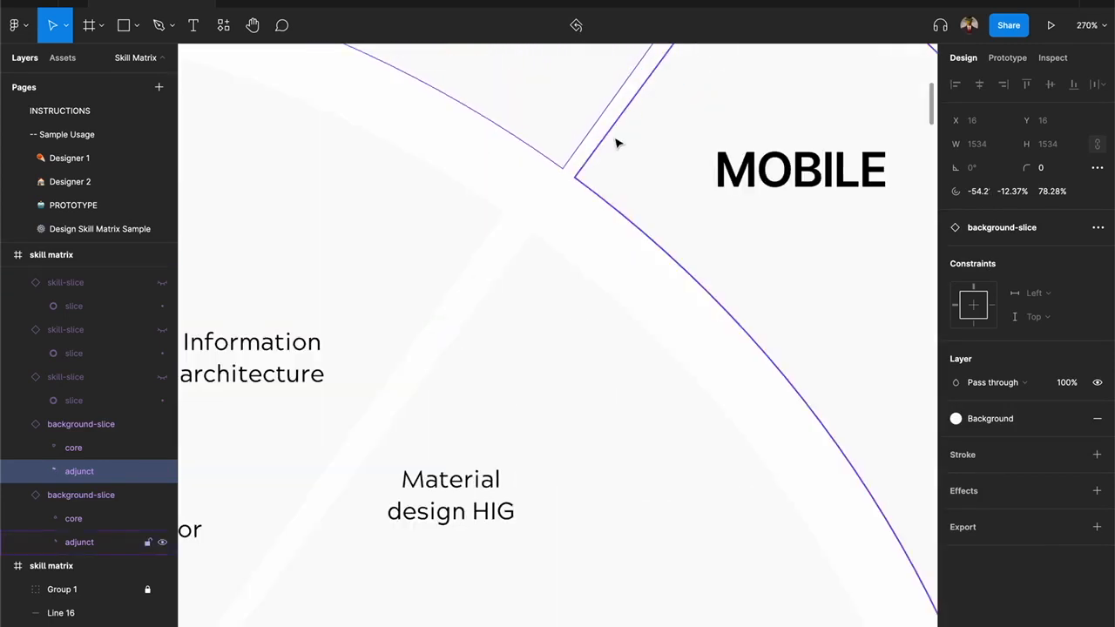
scroll(513, 199, "down", 2)
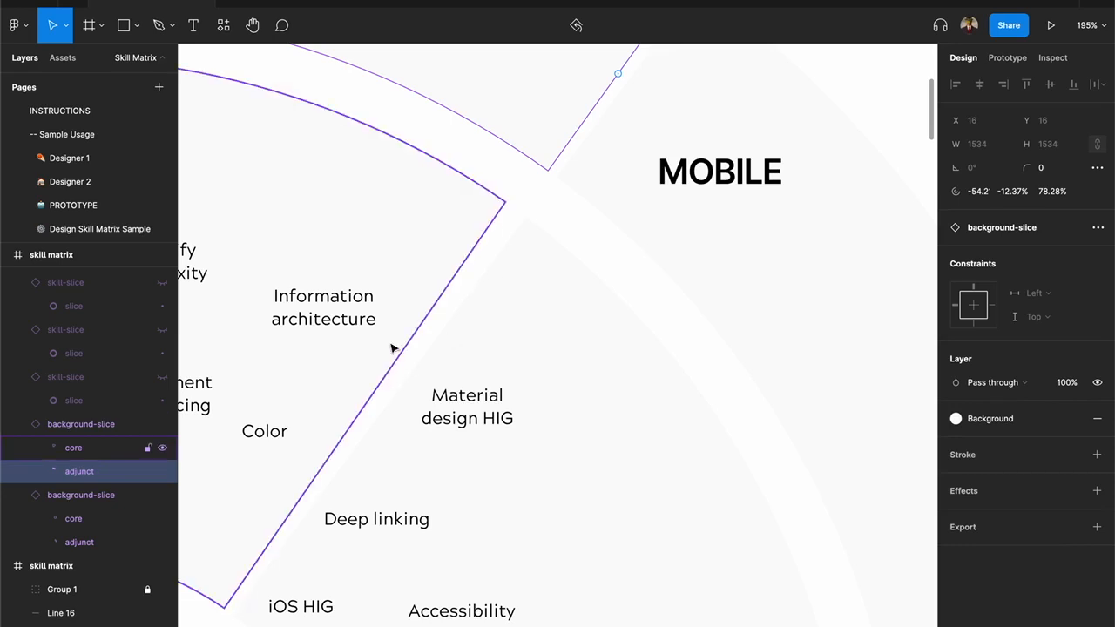
scroll(601, 141, "up", 2)
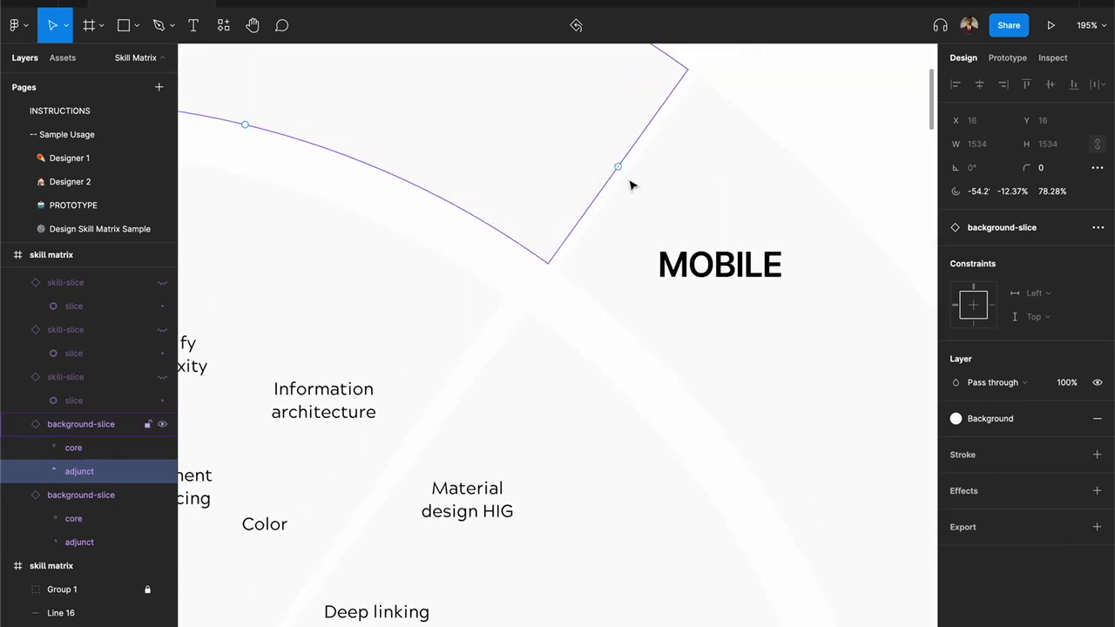
left_click_drag(623, 172, 622, 170)
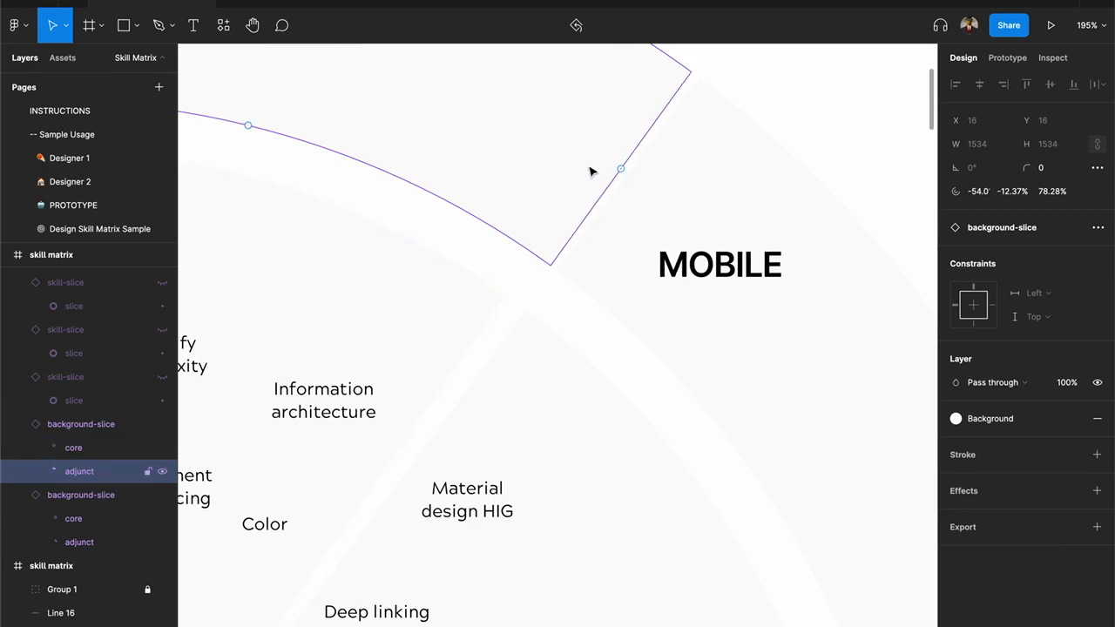
Step: Set the start angle of the BASE slice's core arc to -54°
left_click(429, 369)
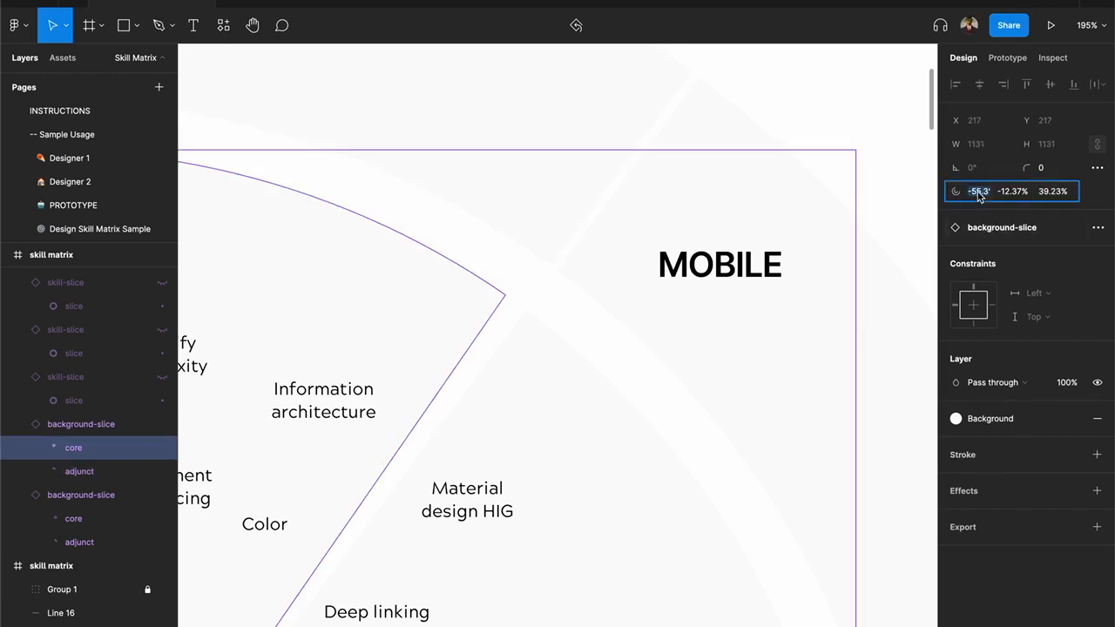
type("-54")
key("Return")
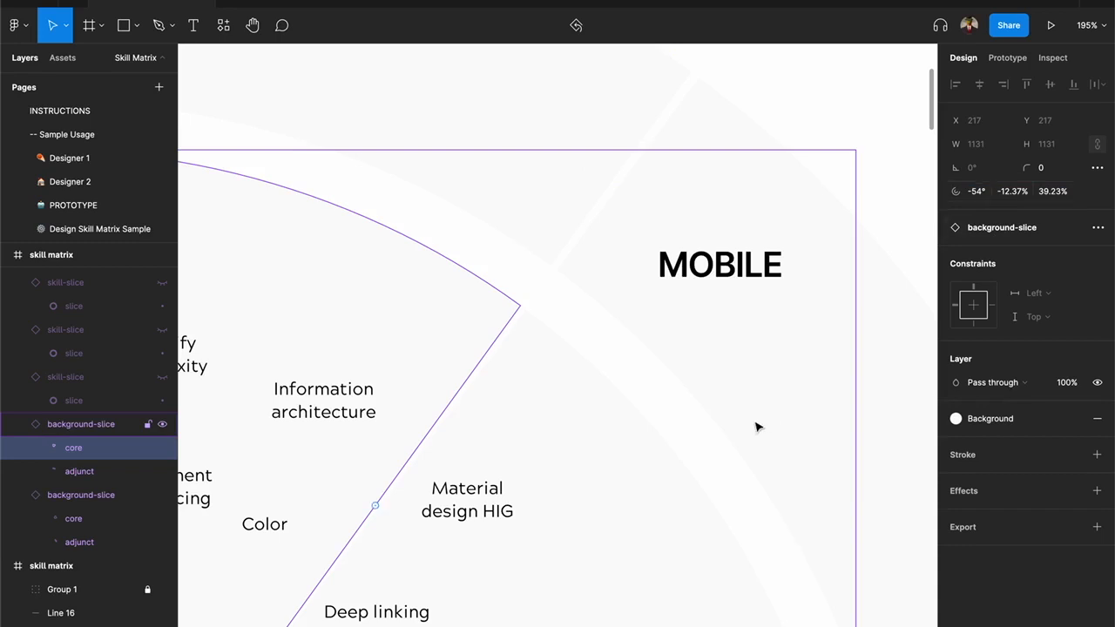
Step: Extend the BASE slice's core arc to the divider line beside APPLIED, with a sweep of about -17.74%
left_click(625, 391)
scroll(625, 391, "down", 3)
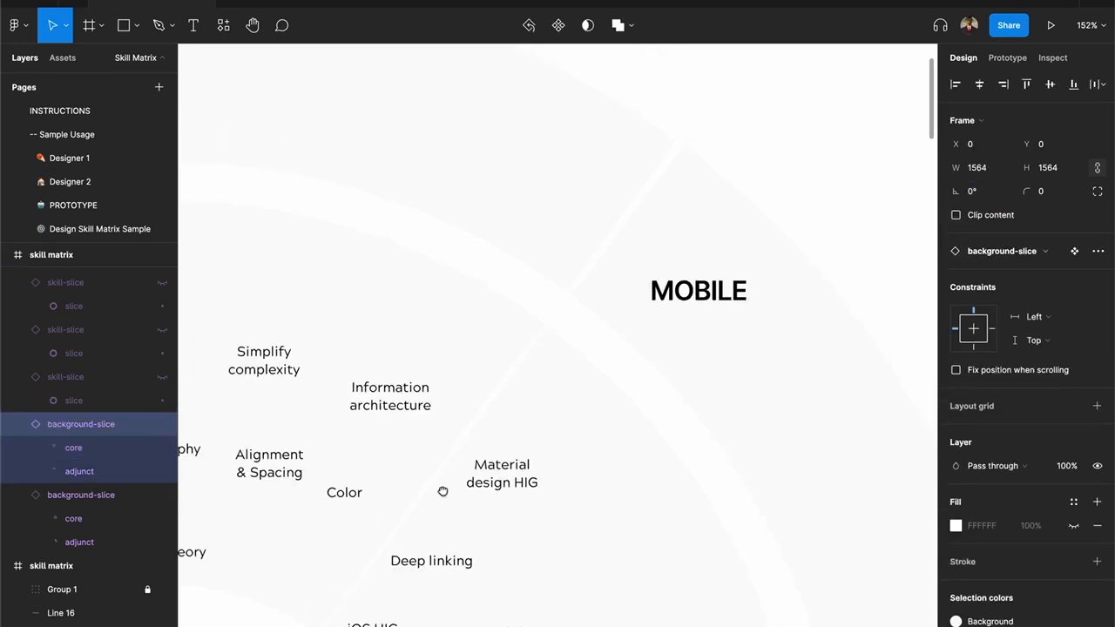
left_click_drag(444, 492, 600, 337)
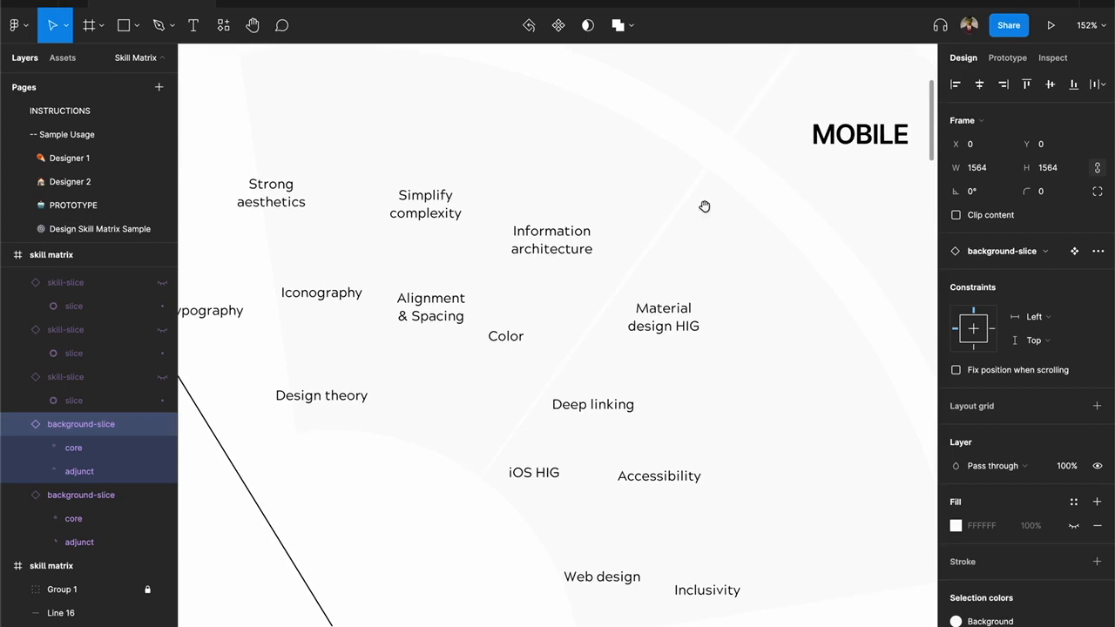
left_click_drag(704, 207, 663, 275)
left_click_drag(767, 127, 754, 160)
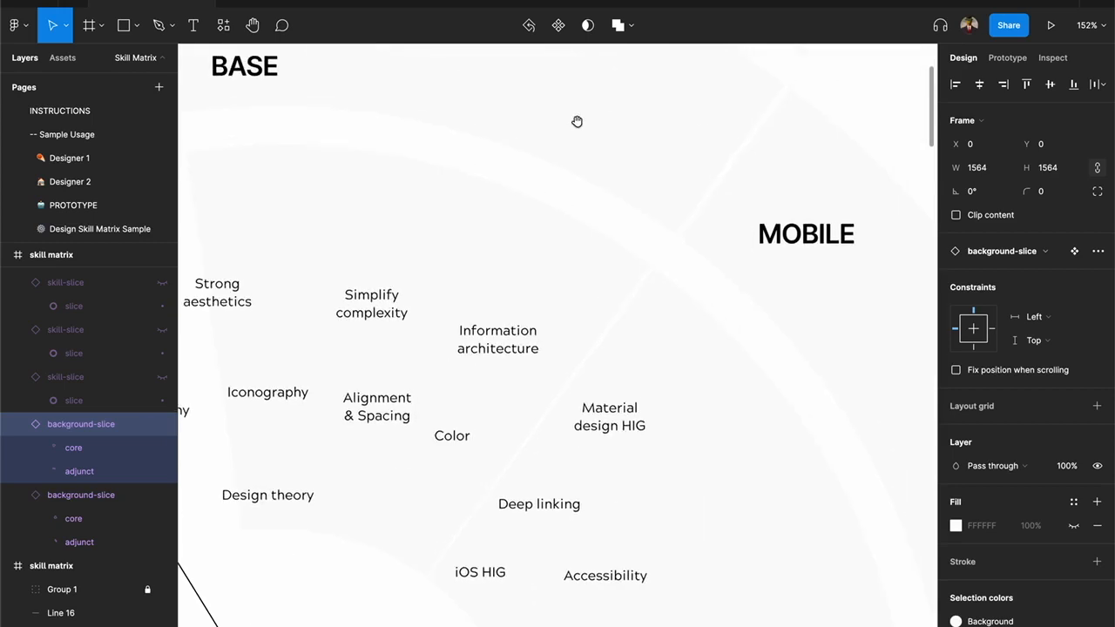
scroll(633, 291, "down", 2)
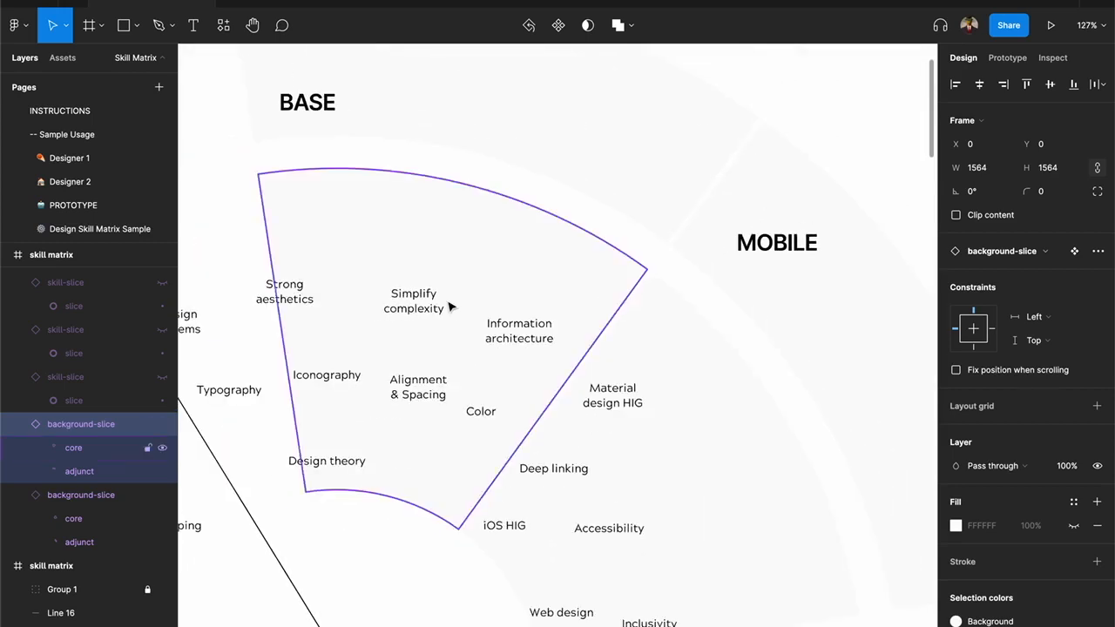
scroll(440, 290, "left", 5)
left_click(684, 228)
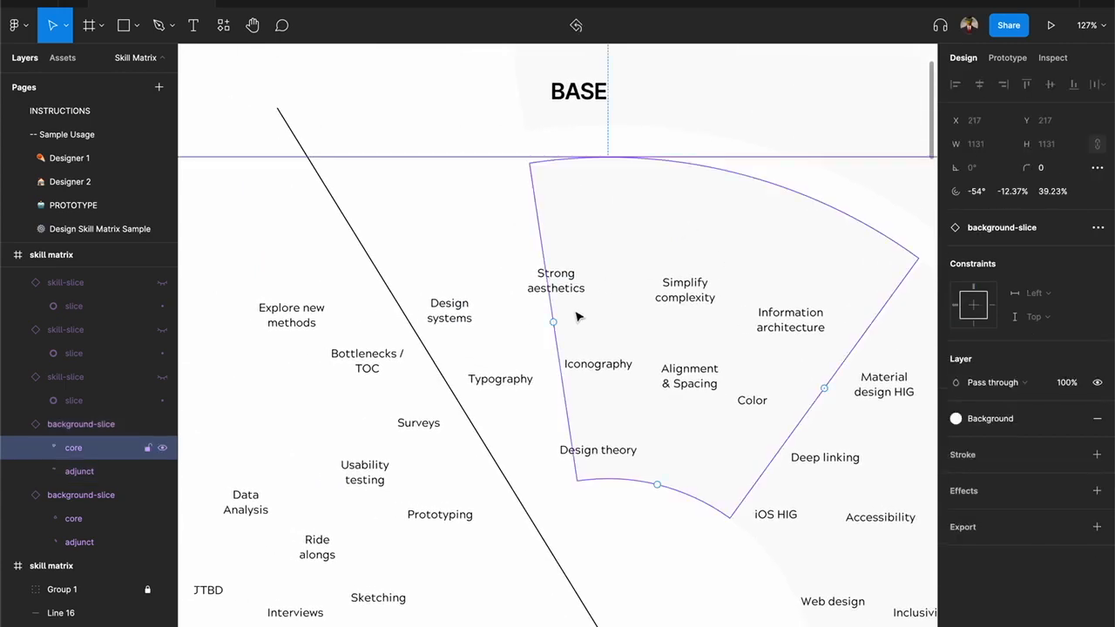
left_click_drag(553, 323, 439, 367)
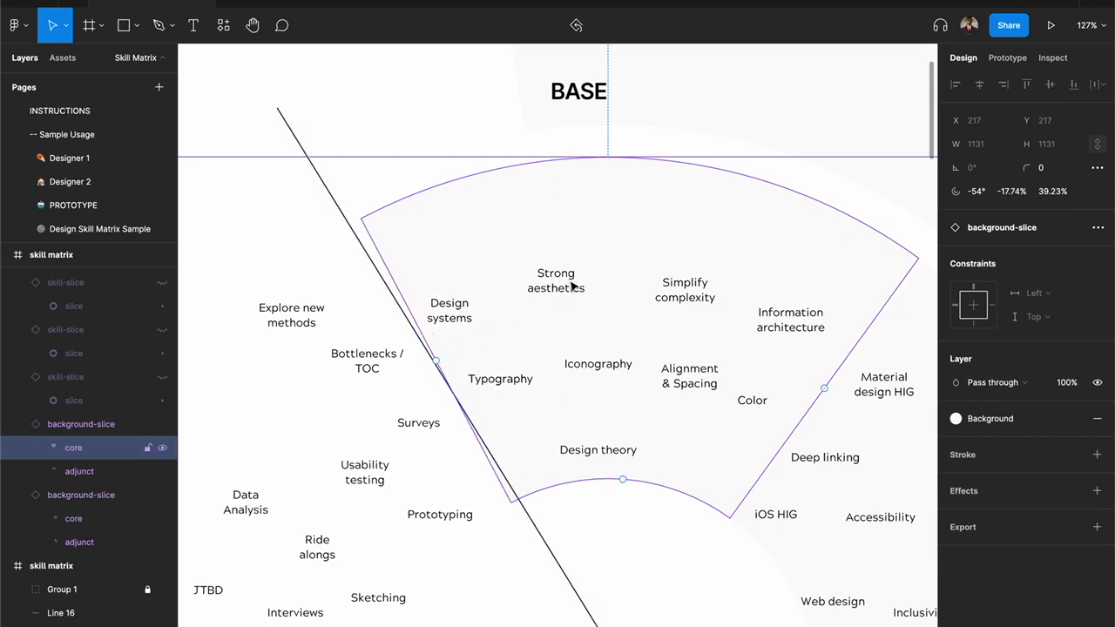
Step: Set the sweep of the BASE slice's outer adjunct arc to -17.7%
left_click(791, 119)
left_click(1019, 194)
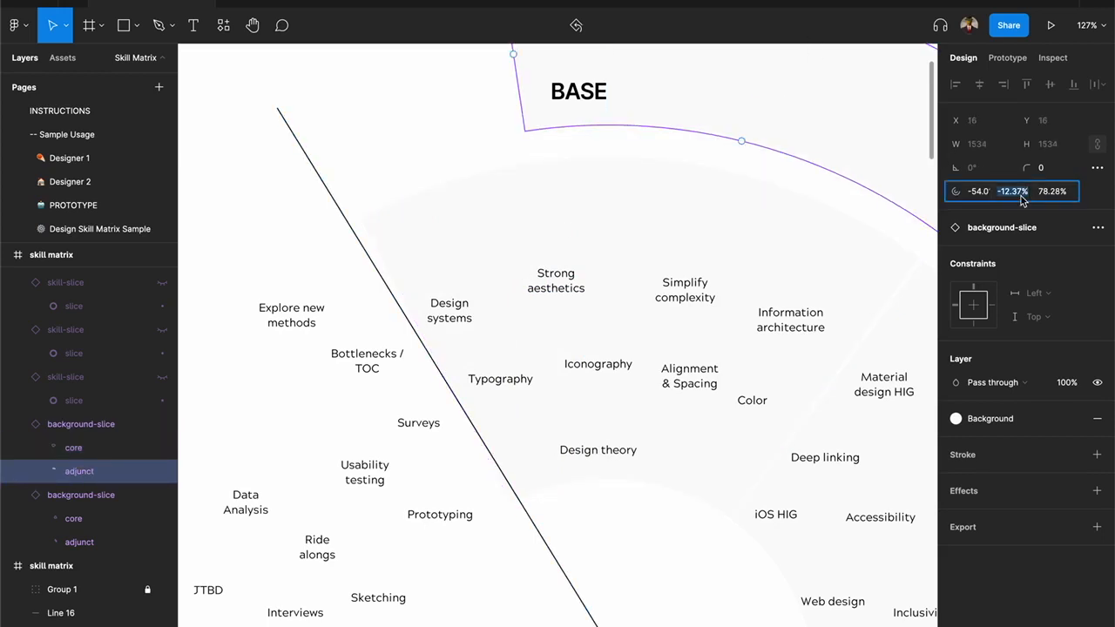
type("-17.7")
key("Return")
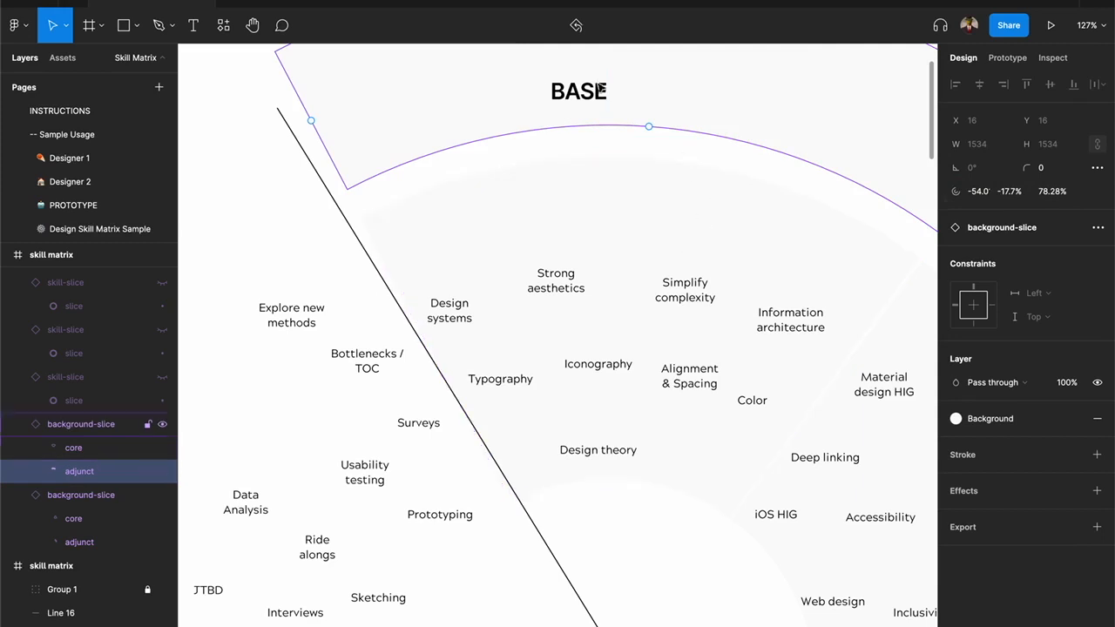
Step: Reposition the MOBILE and BASE labels over the outer bands of their background slices, placing BASE at about X 759, Y 60
scroll(422, 266, "down", 3)
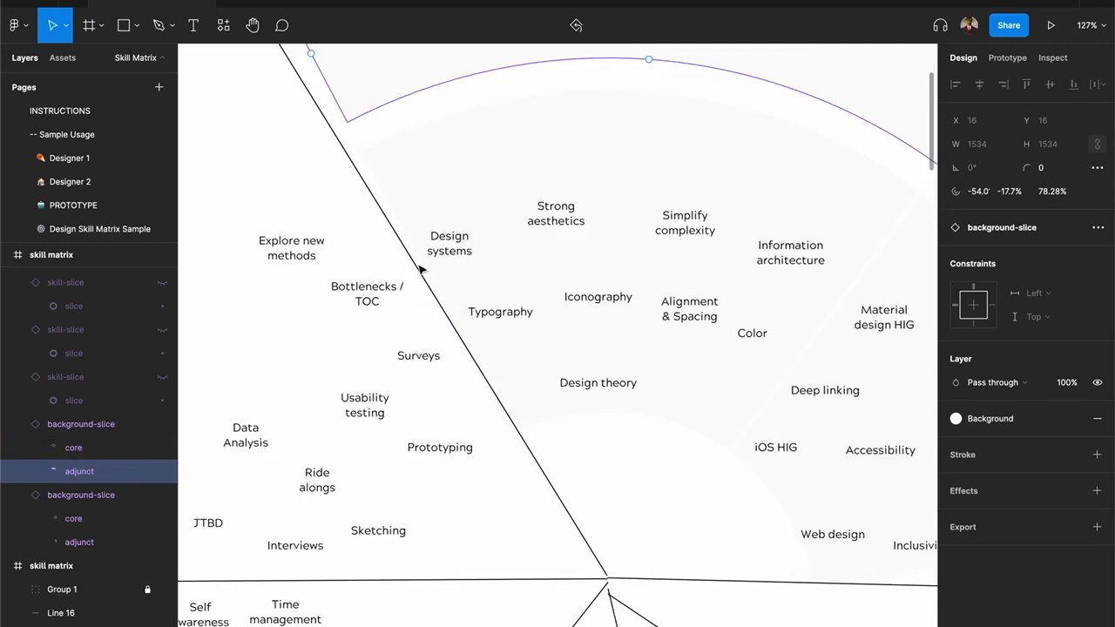
scroll(423, 269, "down", 5, "ctrl")
left_click_drag(306, 341, 535, 302)
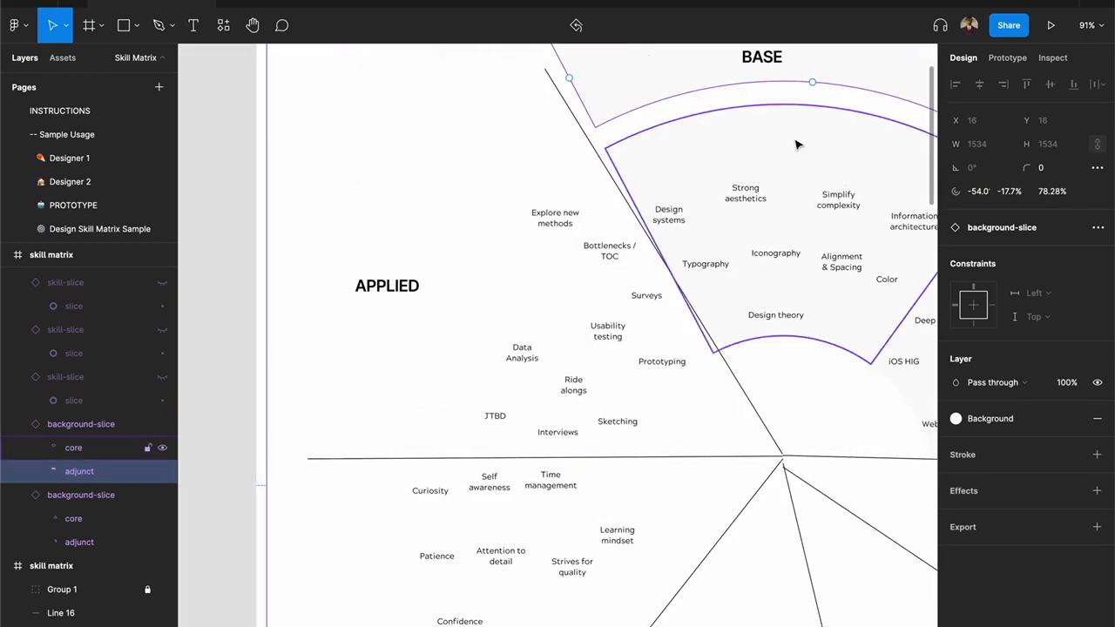
left_click(796, 142)
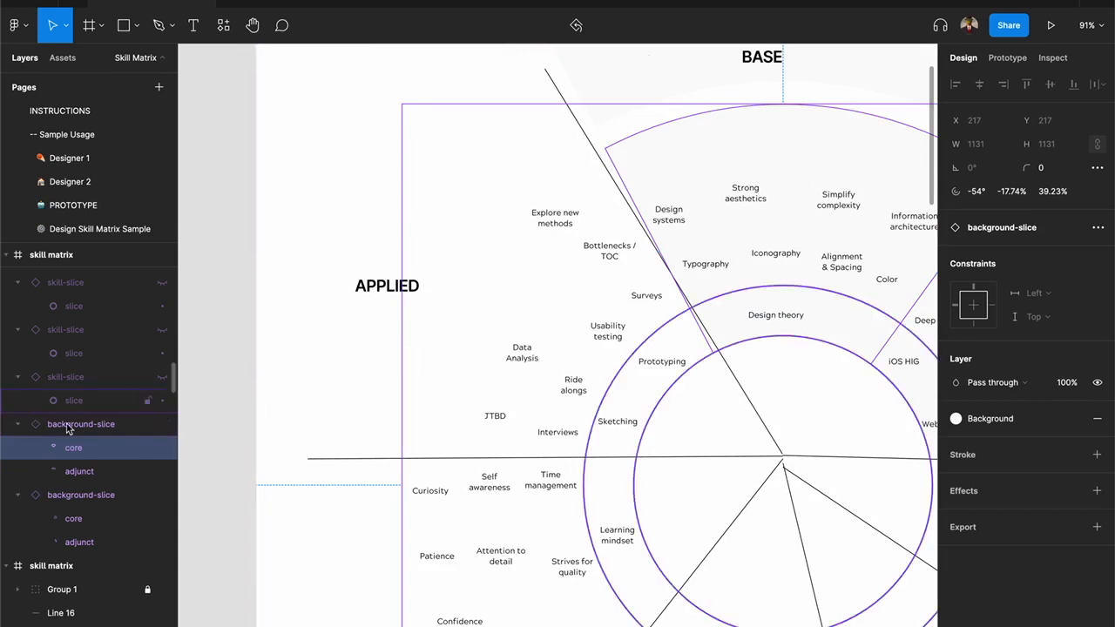
left_click(77, 494)
left_click_drag(702, 380, 391, 426)
left_click_drag(821, 218, 366, 306)
left_click(280, 216)
left_click_drag(314, 146, 703, 219)
left_click(365, 198)
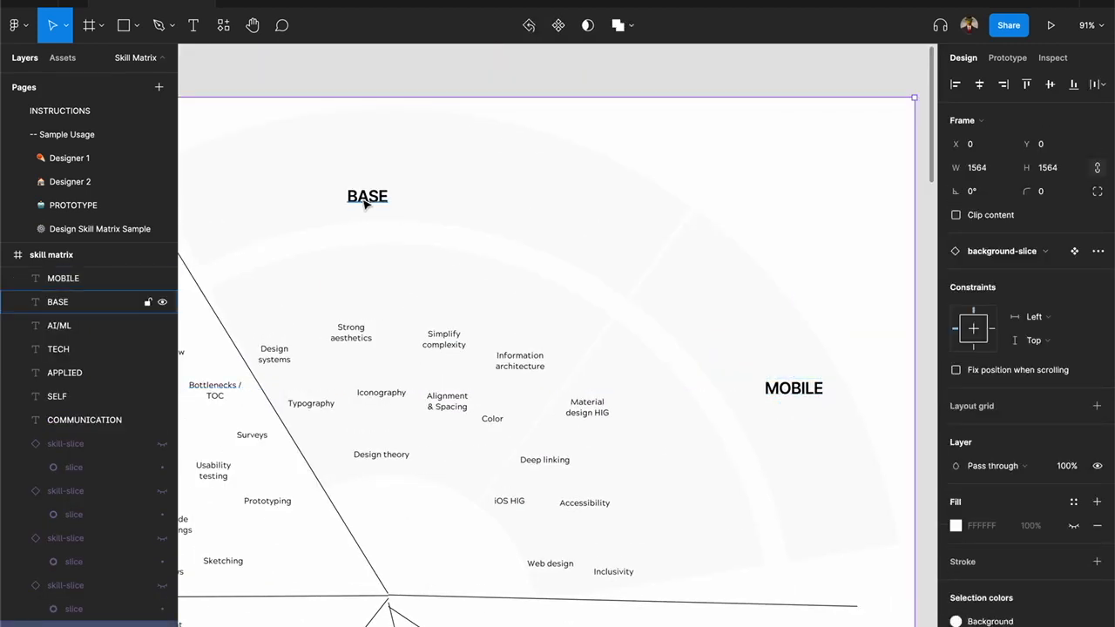
left_click_drag(367, 202, 403, 161)
Step: Rename the background slice behind the MOBILE section as mobile
scroll(660, 360, "down", 3)
left_click_drag(512, 381, 698, 319)
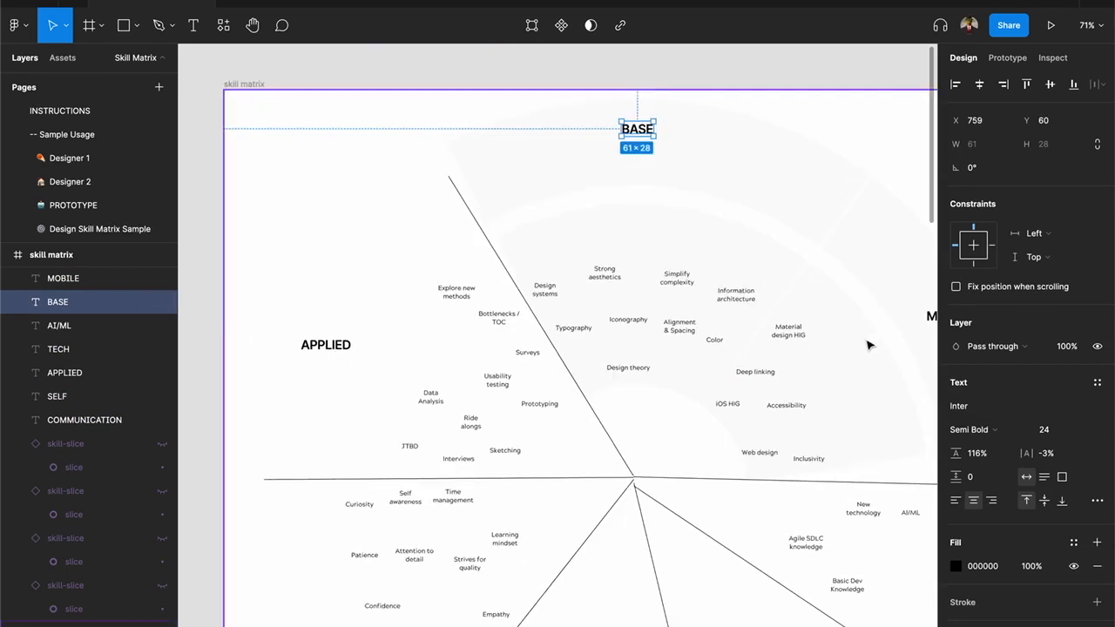
left_click(902, 390)
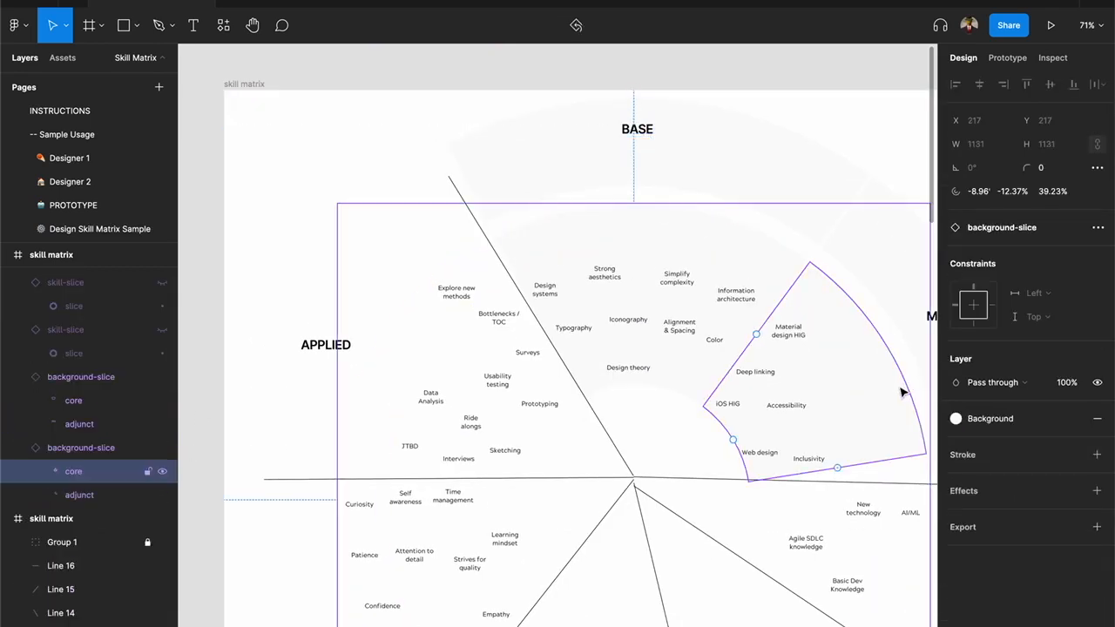
left_click(105, 450)
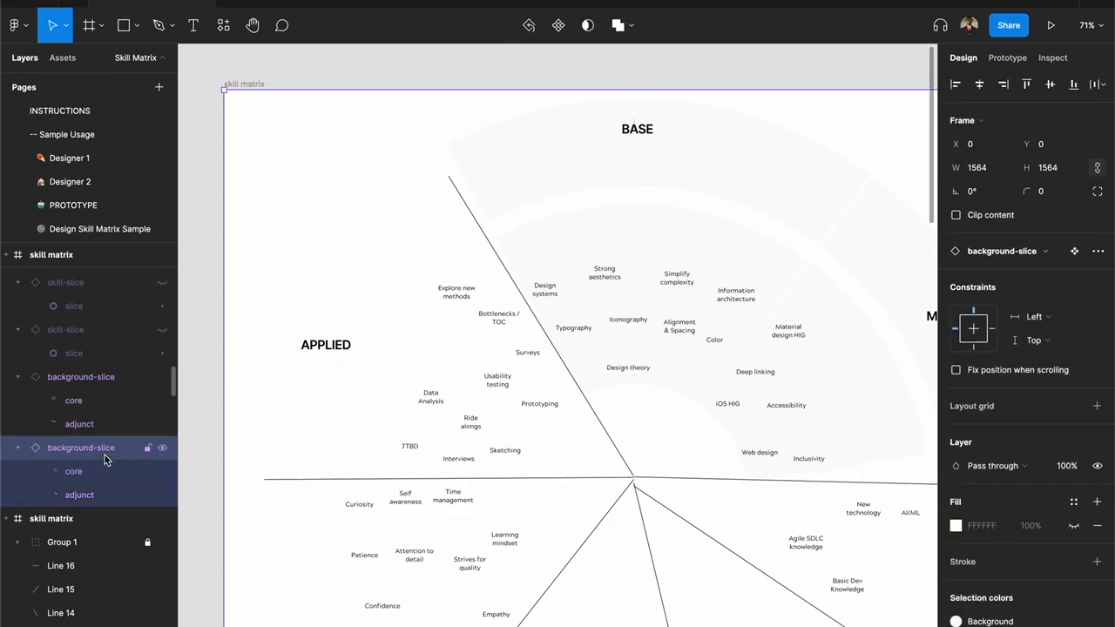
double_click(105, 454)
type("mobile")
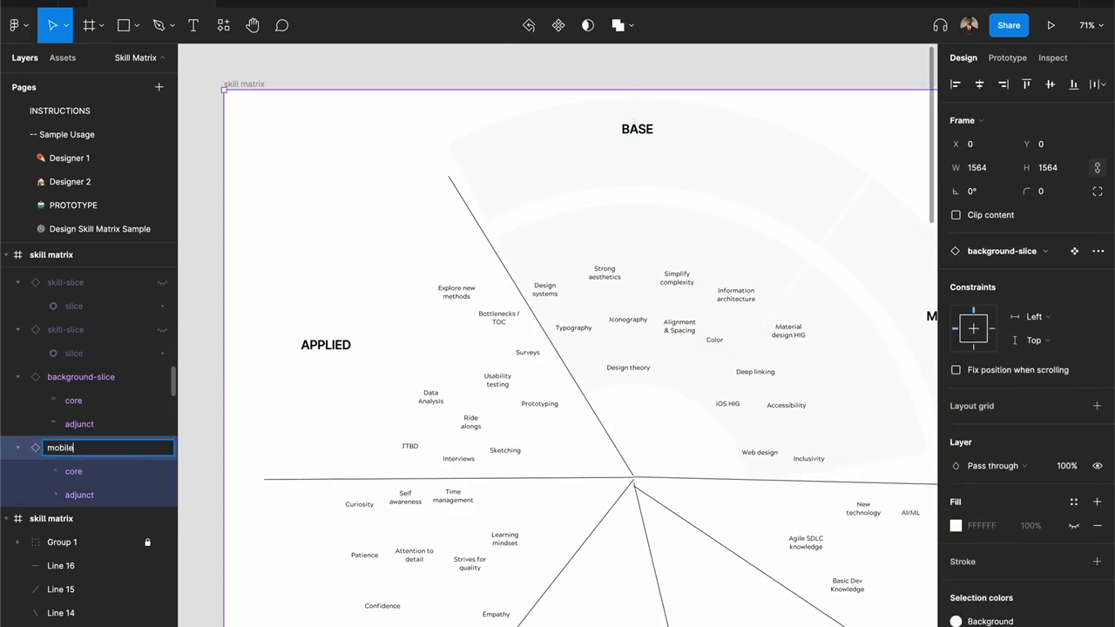
Step: Rename the background slice behind the BASE section as base
left_click(88, 384)
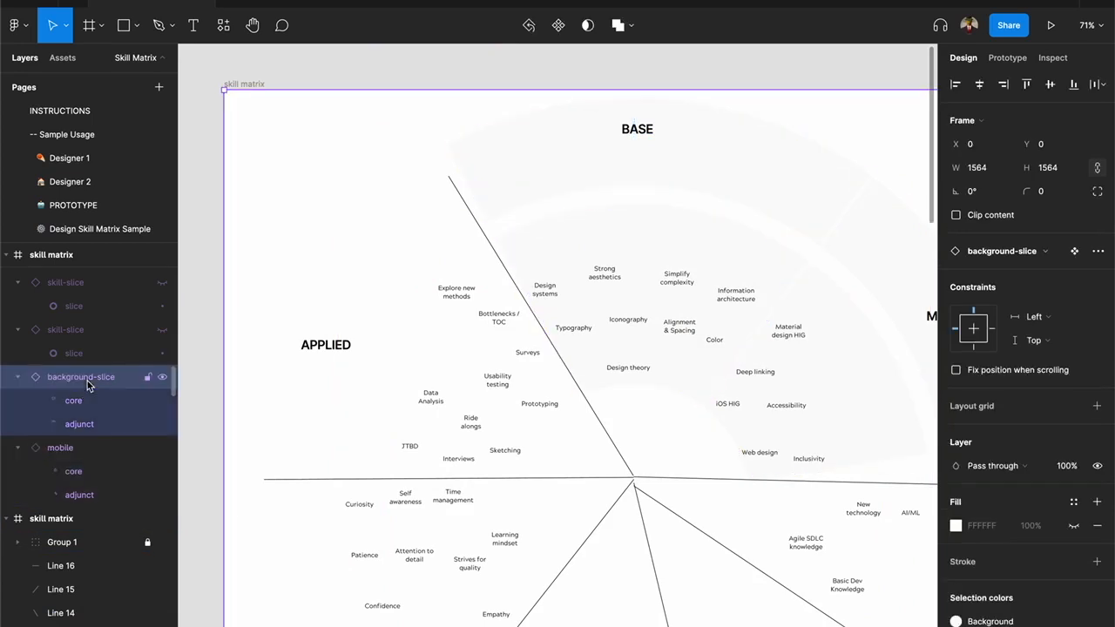
double_click(88, 384)
type("base")
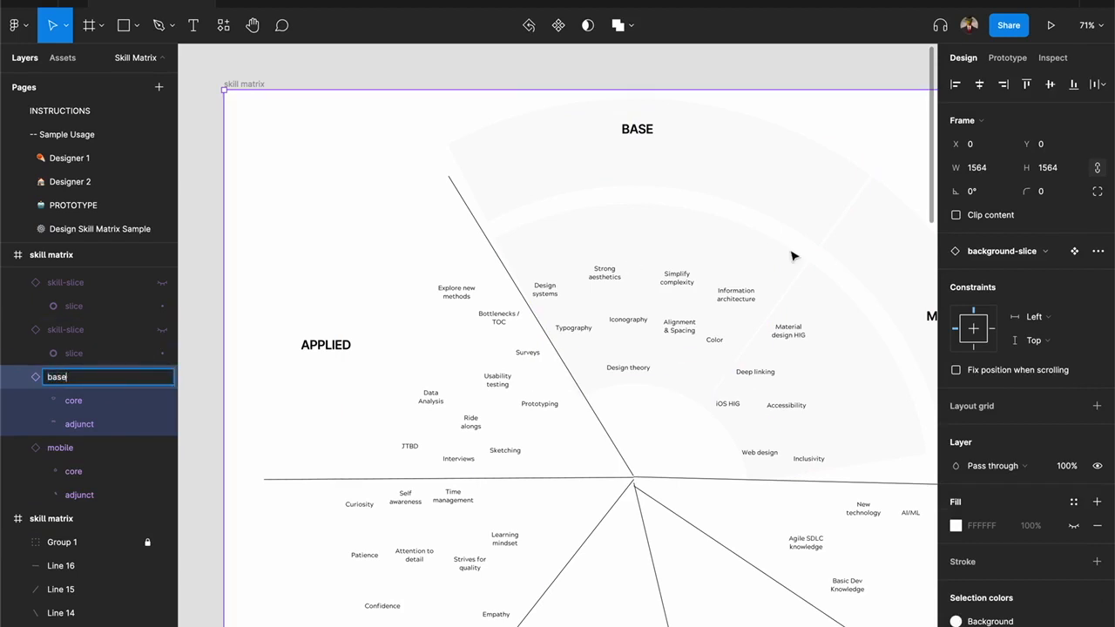
key("Return")
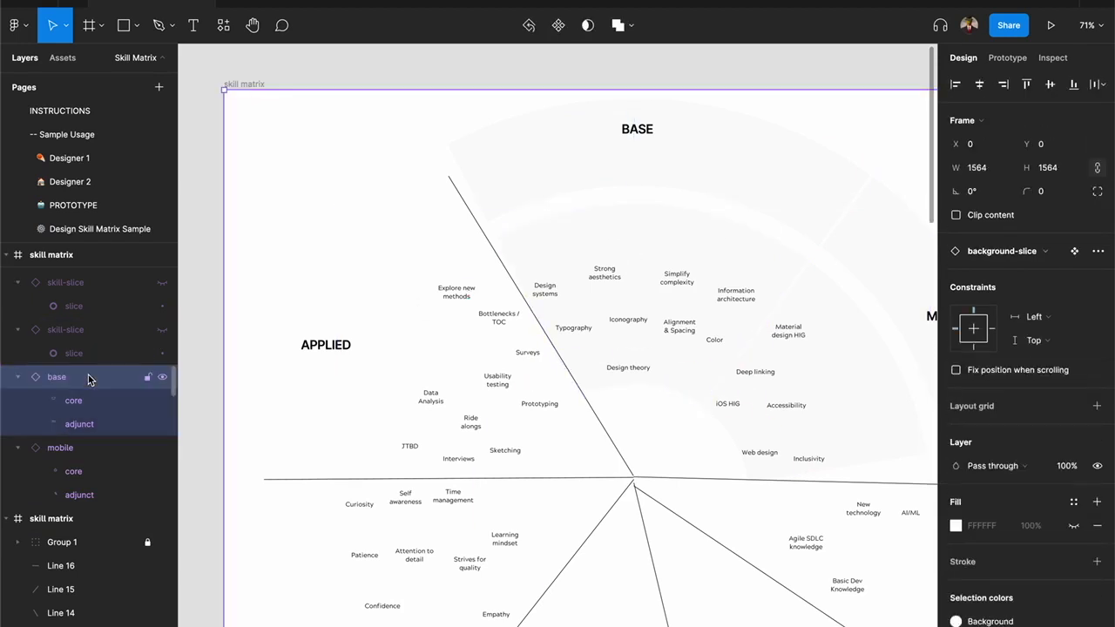
Step: Duplicate the base slice and name the copy applied
key("ctrl+d")
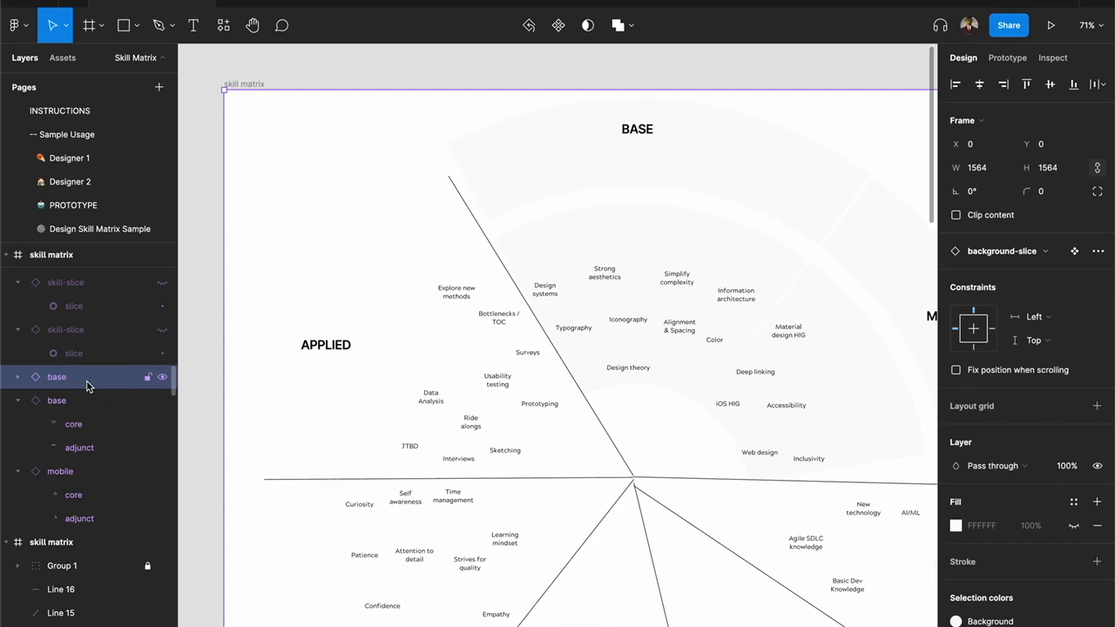
double_click(87, 385)
type("ap")
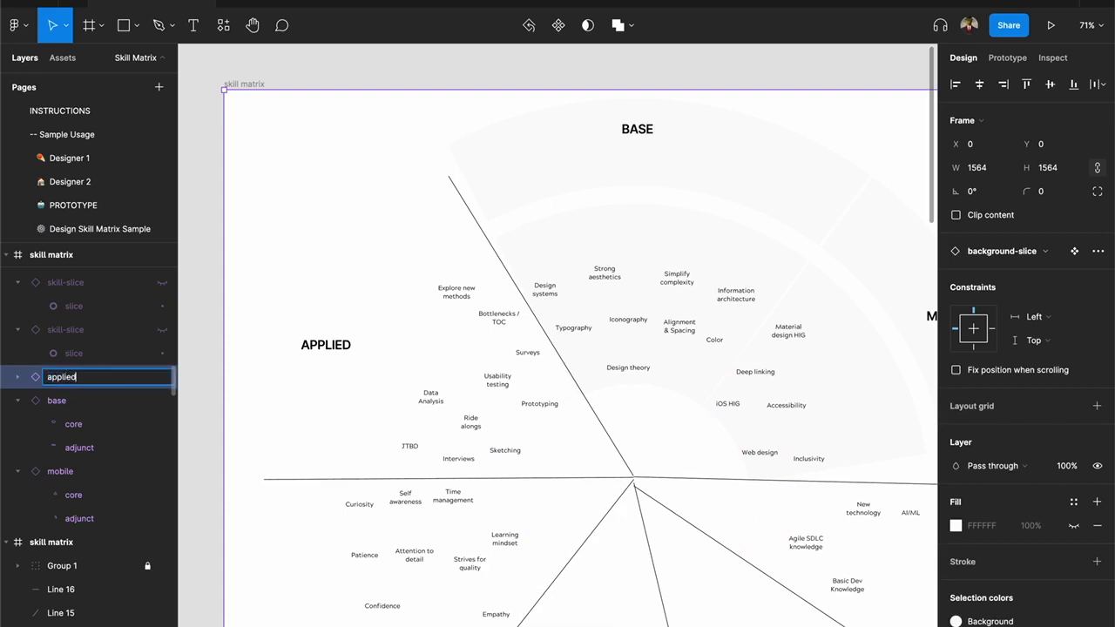
type("plied")
key("Return")
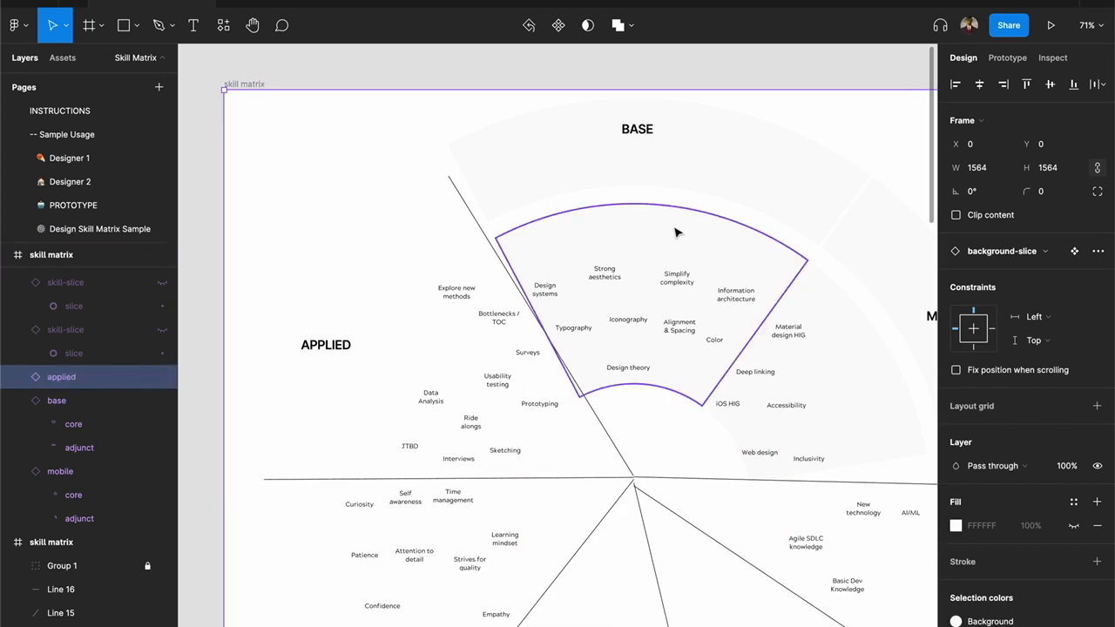
Step: Rotate the applied slice's core arc to a start angle of about -119.1° and delete the divider line between APPLIED and BASE
left_click(674, 233)
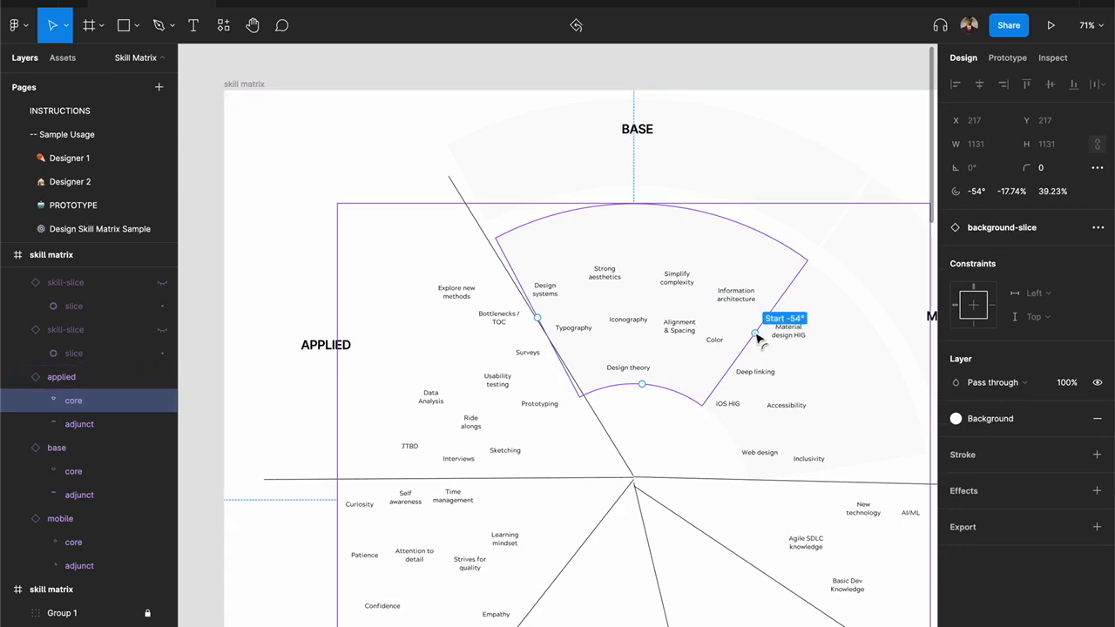
left_click_drag(755, 334, 548, 344)
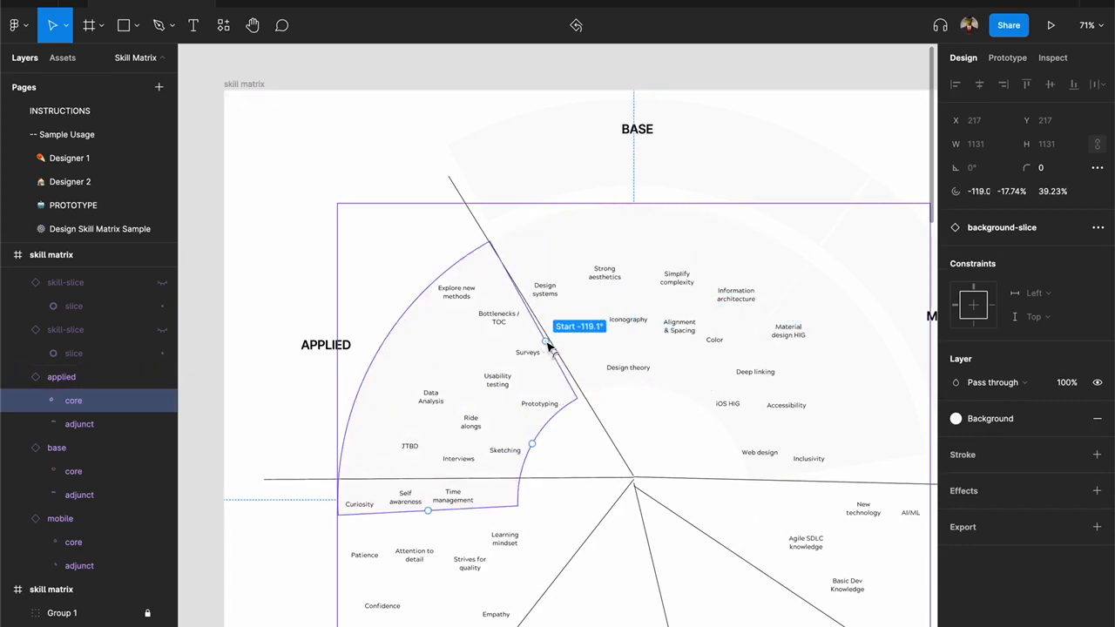
left_click(597, 418)
key("Escape")
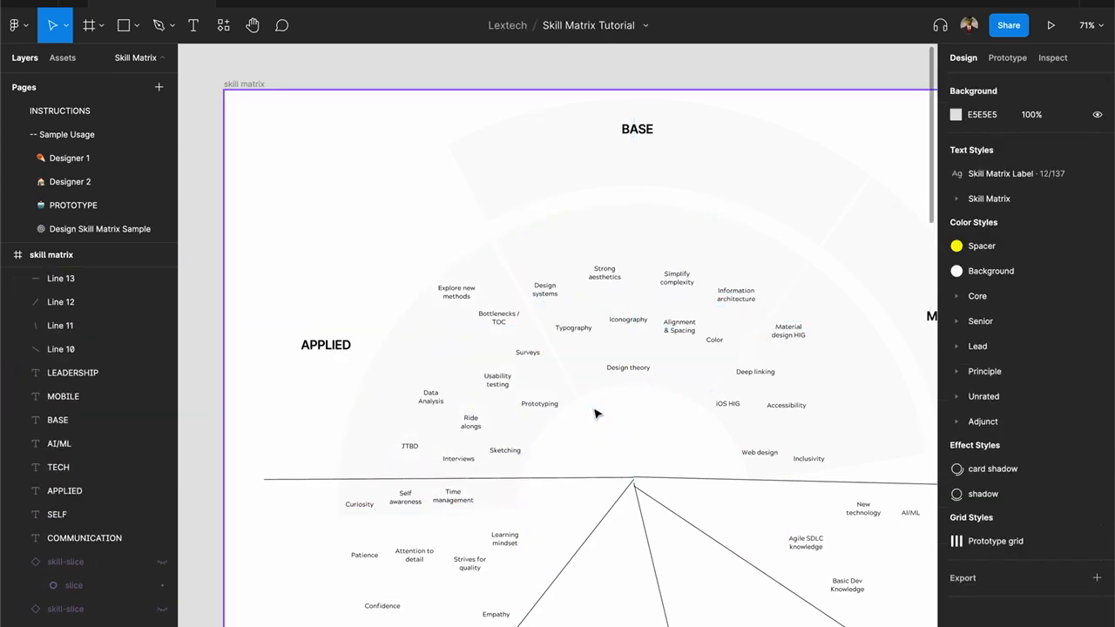
Step: Rotate the applied slice's outer adjunct arc beside the BASE band, to a start angle of about -118.2°, leaving a narrow gap
left_click(530, 151)
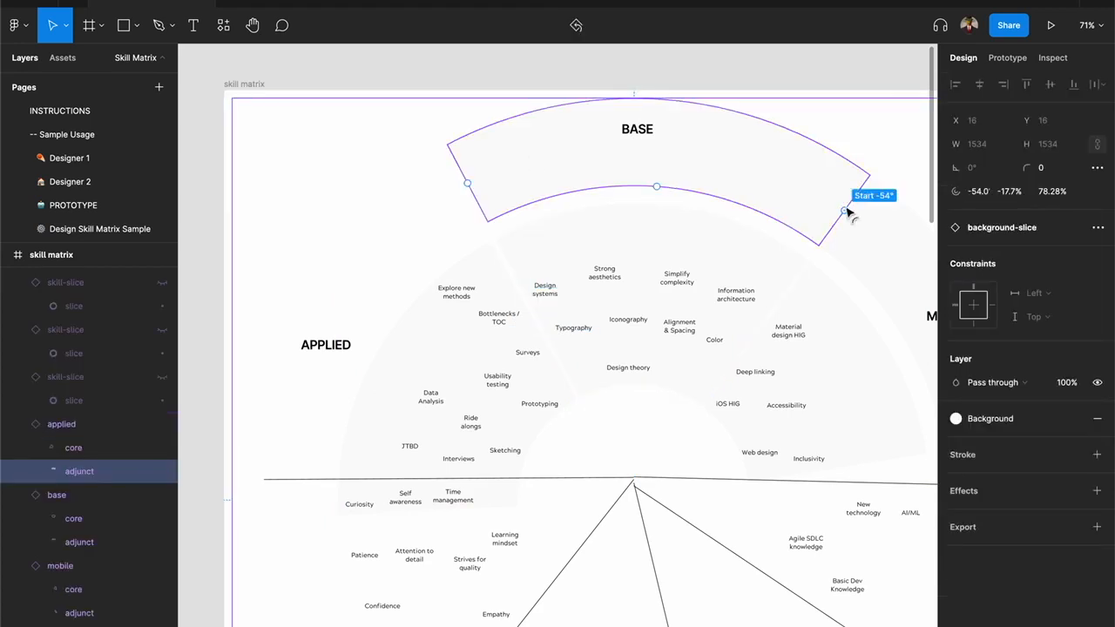
left_click(398, 179)
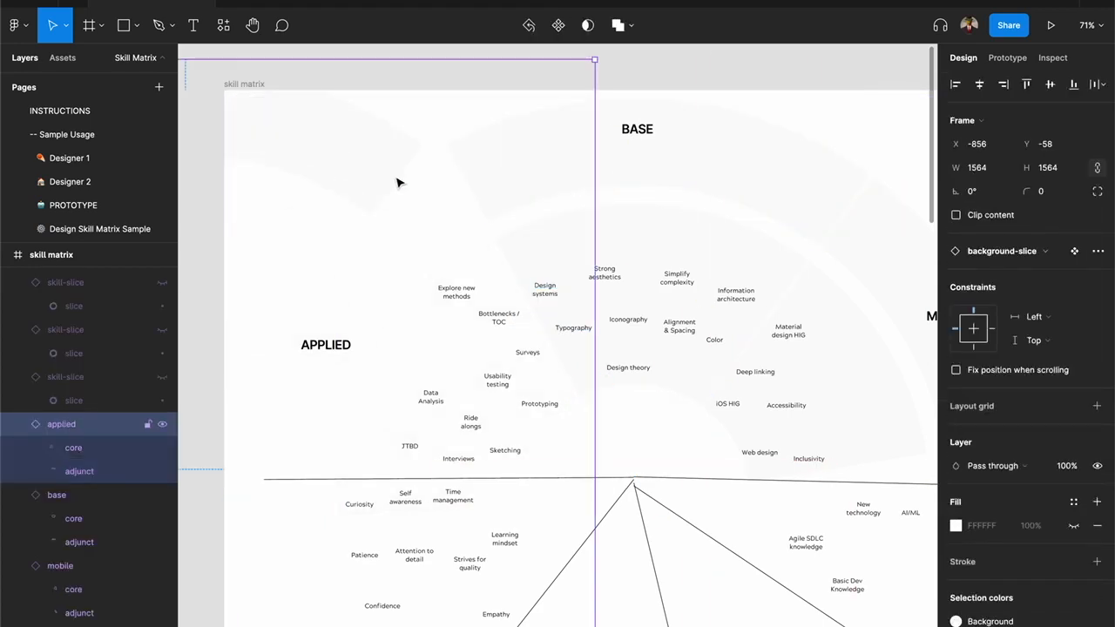
left_click(639, 200)
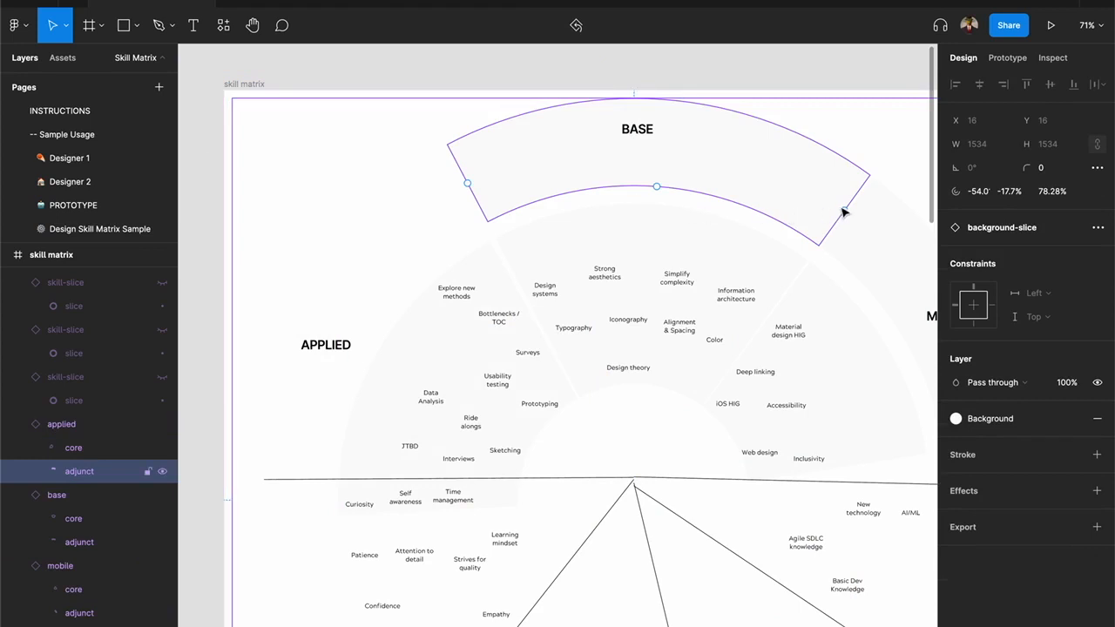
mouse_move(843, 212)
left_click_drag(843, 211, 482, 218)
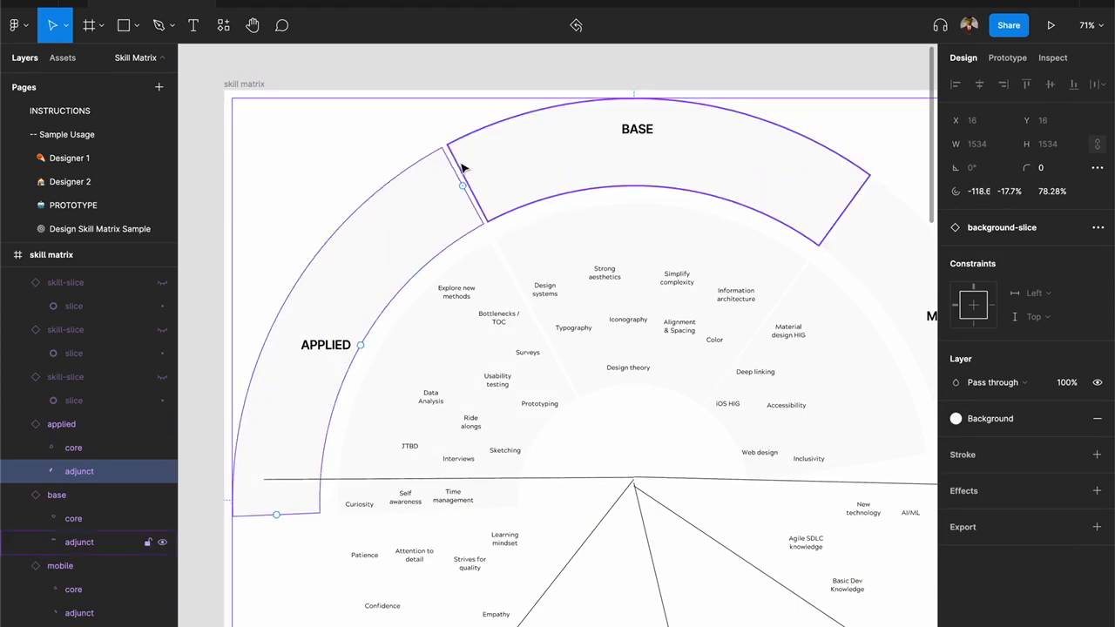
scroll(462, 200, "up", 10)
mouse_move(483, 286)
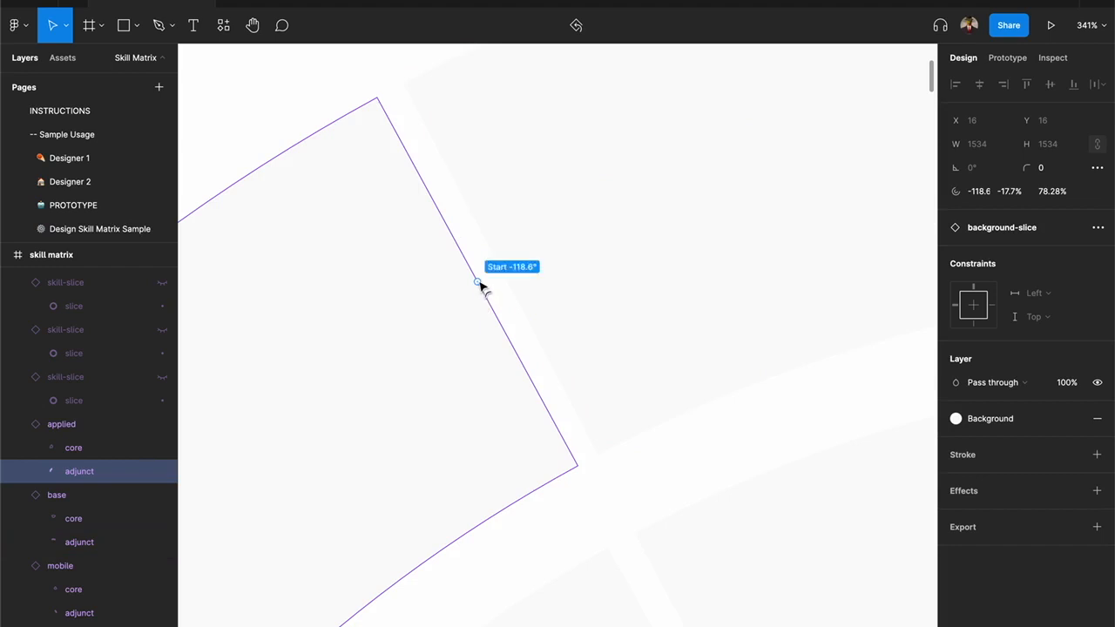
left_click_drag(478, 283, 492, 289)
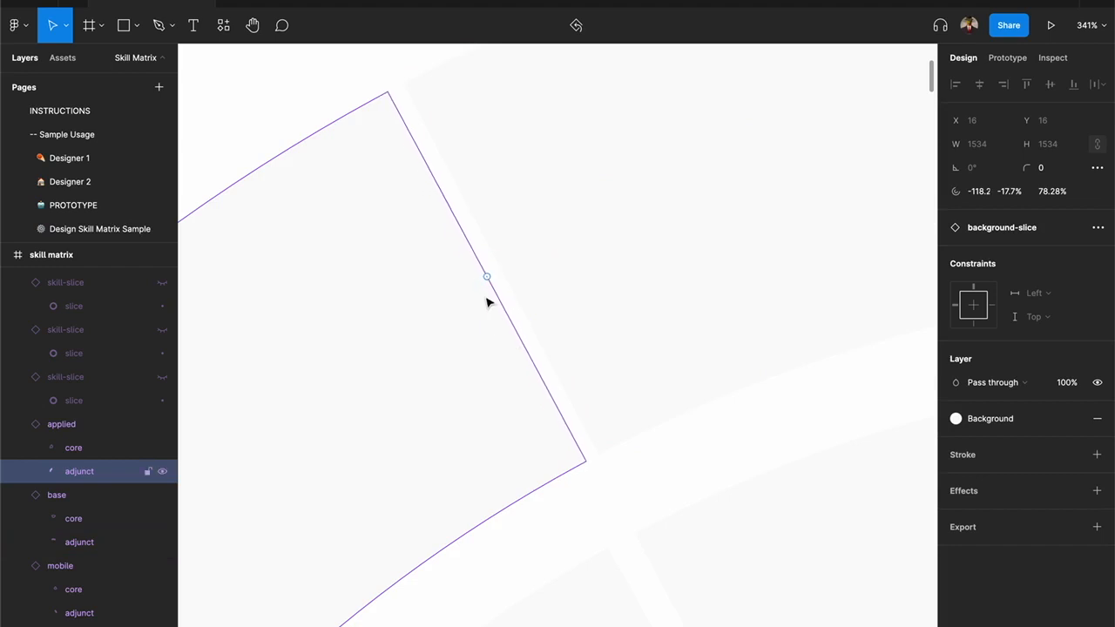
scroll(599, 418, "down", 2)
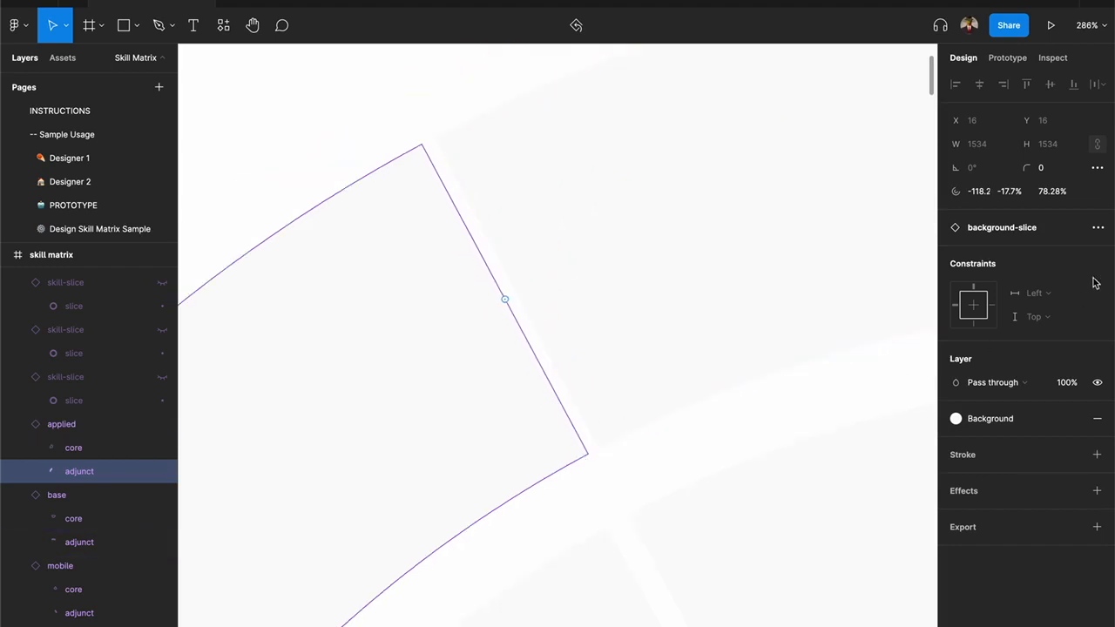
Step: Set the start angle of the applied slice's core arc to -118.2°
scroll(778, 331, "down", 3)
left_click(637, 555)
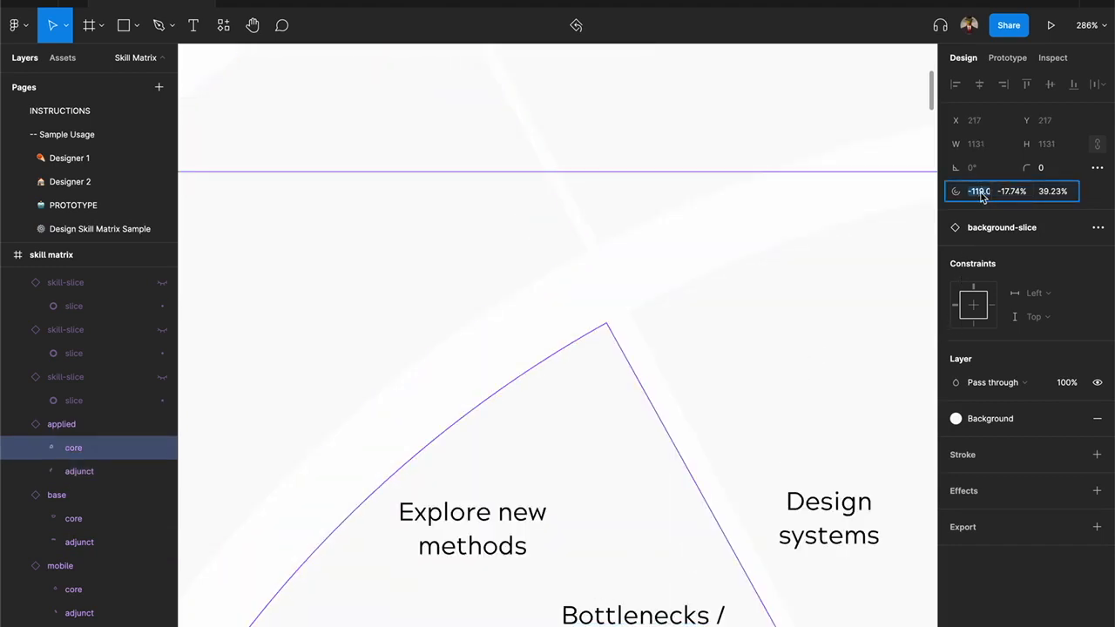
type("-")
type("118.2")
key("Return")
Step: Shorten the applied slice's core and adjunct arcs so they end just above the horizontal divider line
left_click(637, 274)
scroll(641, 287, "down", 5)
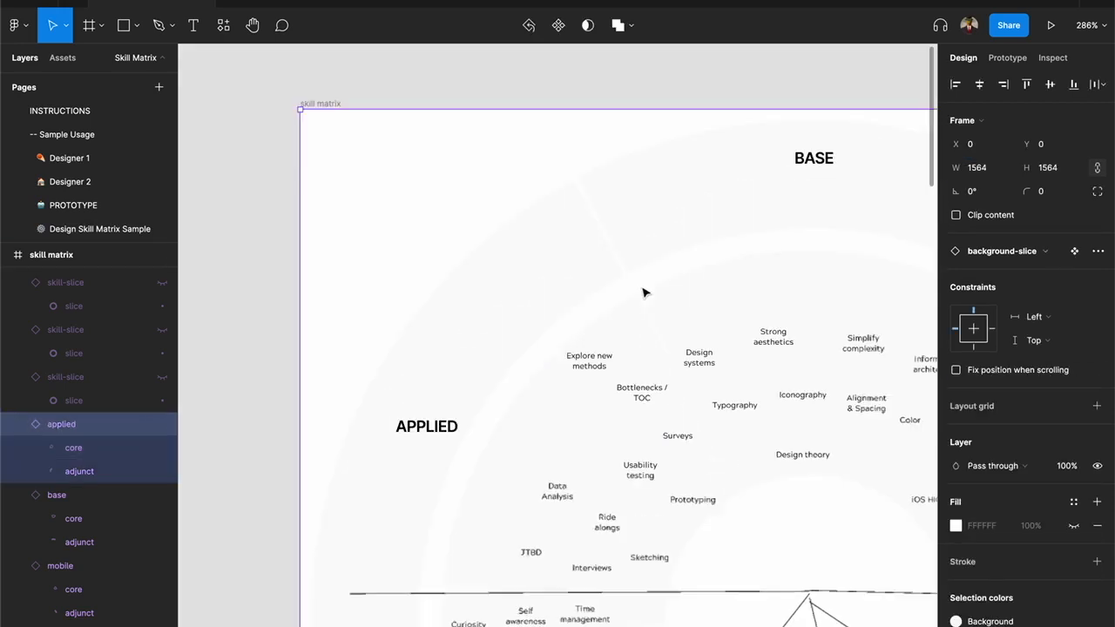
left_click_drag(676, 493, 646, 288)
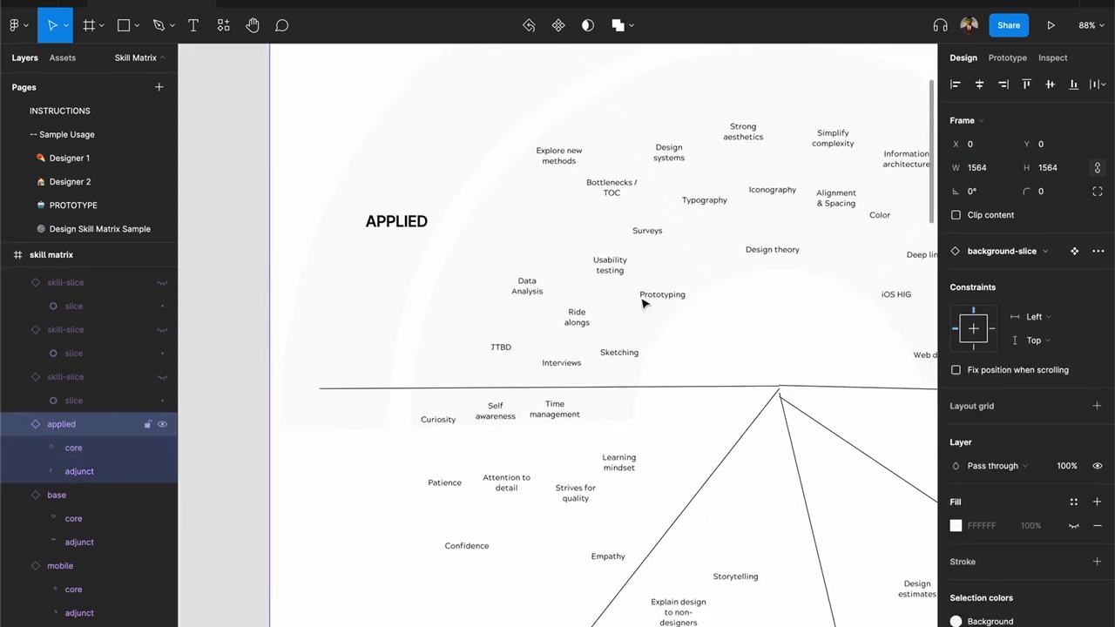
left_click(615, 416)
scroll(614, 393, "down", 5)
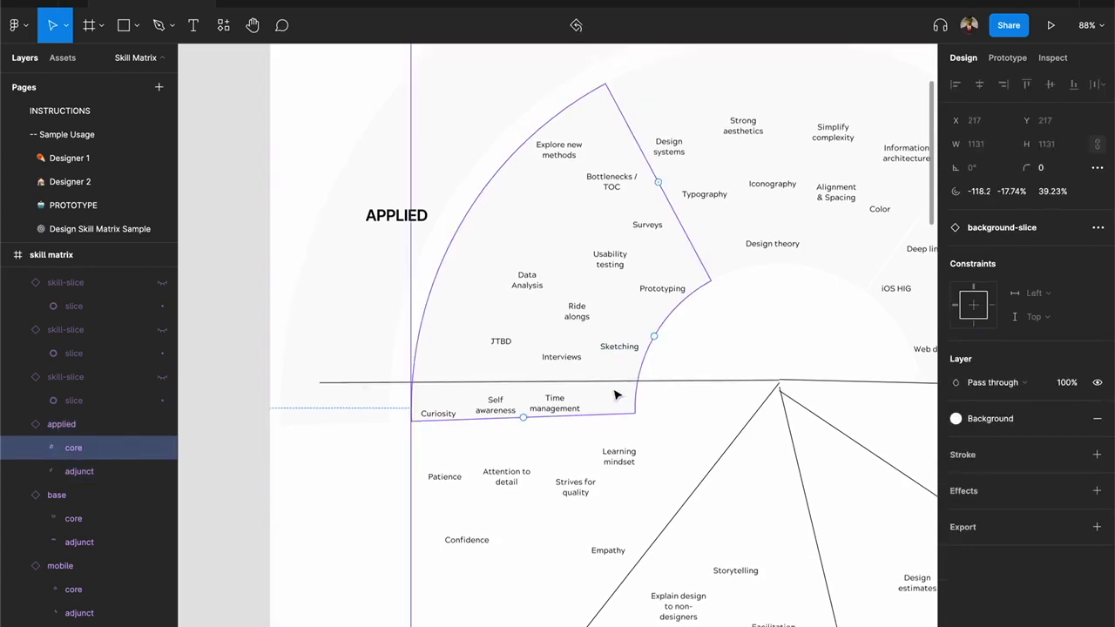
scroll(585, 341, "up", 1)
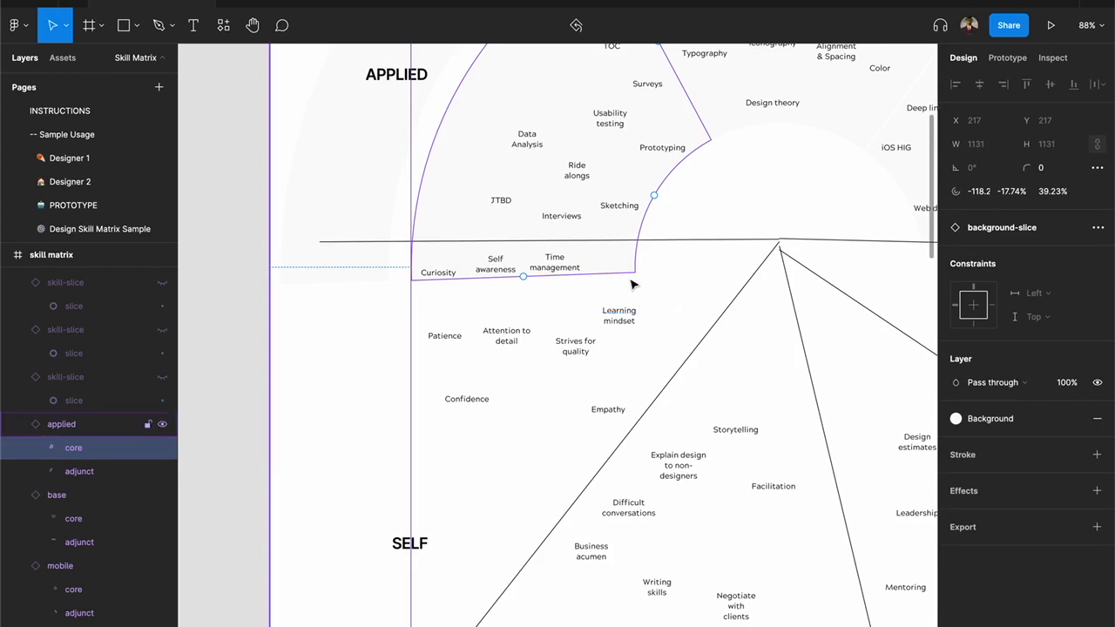
left_click_drag(633, 283, 665, 333)
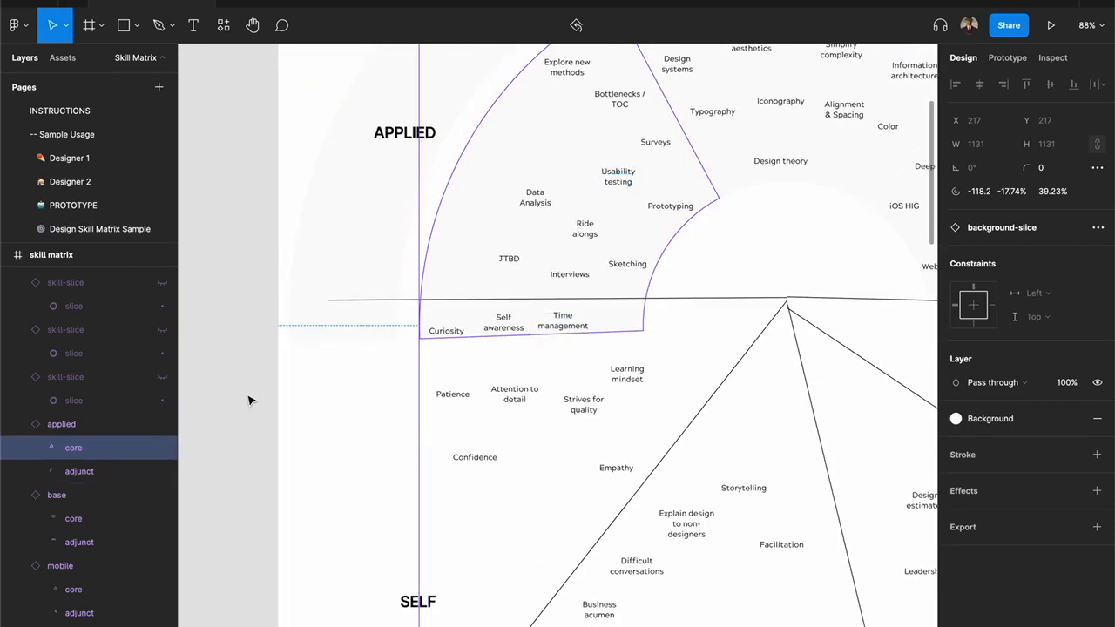
left_click(75, 425)
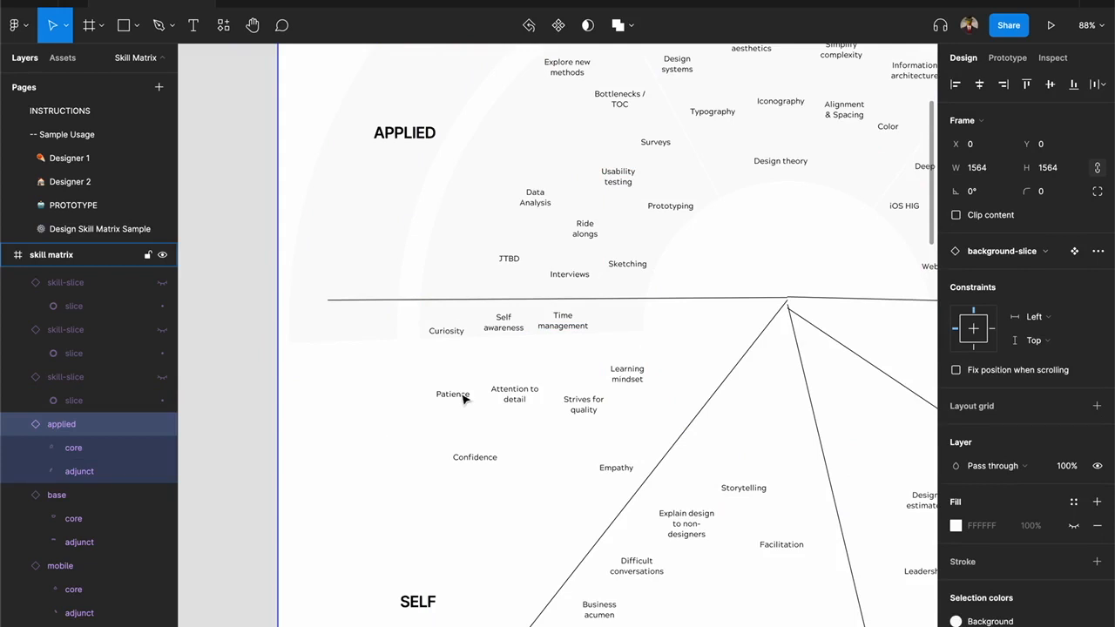
scroll(187, 278, "down", 2)
left_click(73, 447)
left_click_drag(477, 325, 508, 316)
Step: Duplicate the applied slice as self and fit its arcs to the SELF section, with core start about -178.2° and sweep -14.67%
key("super+d")
type("self")
left_click(73, 447)
left_click(655, 454)
left_click(73, 494)
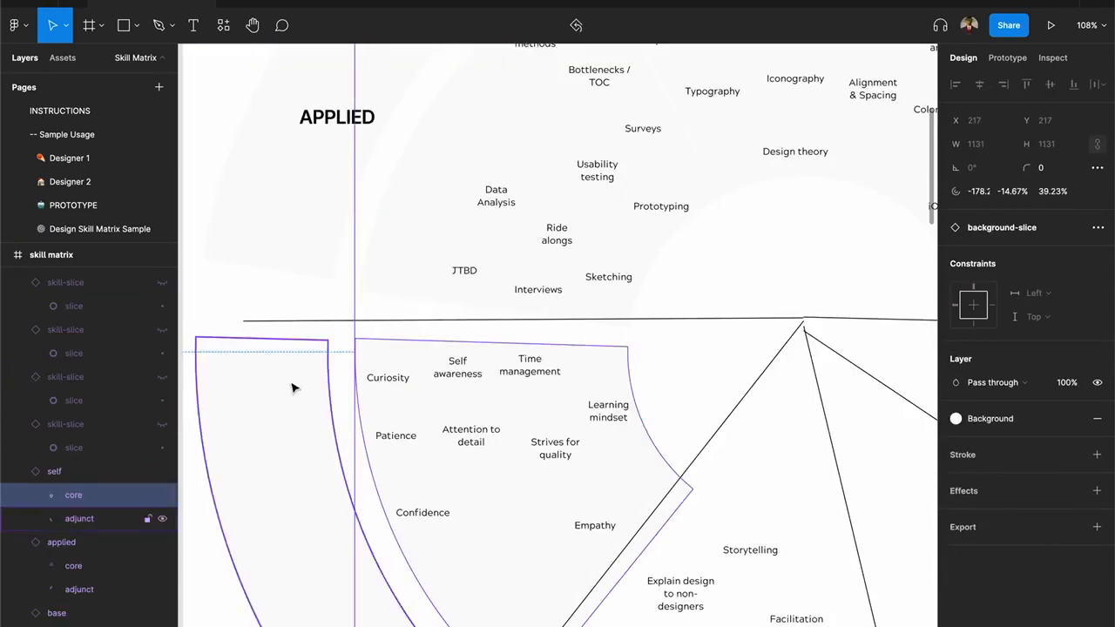
left_click(79, 518)
left_click(1015, 191)
Step: Duplicate the self slice as communication and fit its arcs to the COMMUNICATION section, with core start about 131.68° and sweep -13.73%
key("super+d")
double_click(56, 448)
type("communication")
left_click(80, 494)
scroll(354, 103, "up", 5)
left_click_drag(350, 94, 543, 547)
Step: Duplicate the communication slice as leadership and move the copy's core arc to the LEADERSHIP section
key("super+d")
type("leadership")
left_click(73, 471)
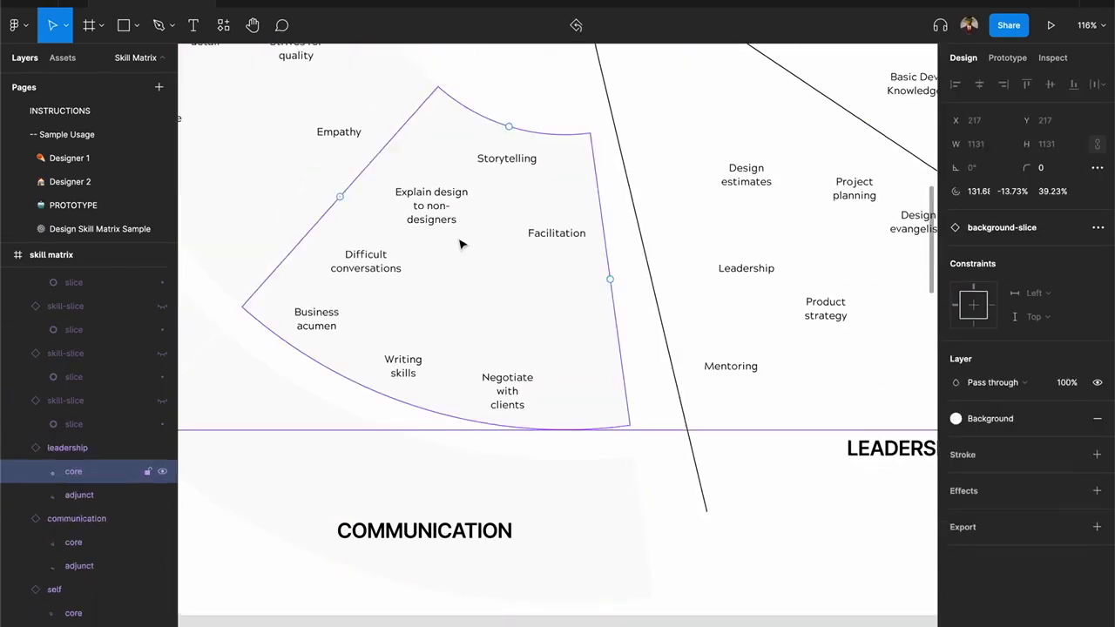
left_click(73, 542)
left_click_drag(609, 279, 634, 275)
Step: Fit the leadership slice's adjunct arc to its section and delete the divider line between COMMUNICATION and LEADERSHIP
left_click(79, 495)
left_click(512, 436)
left_click(478, 431)
key("Delete")
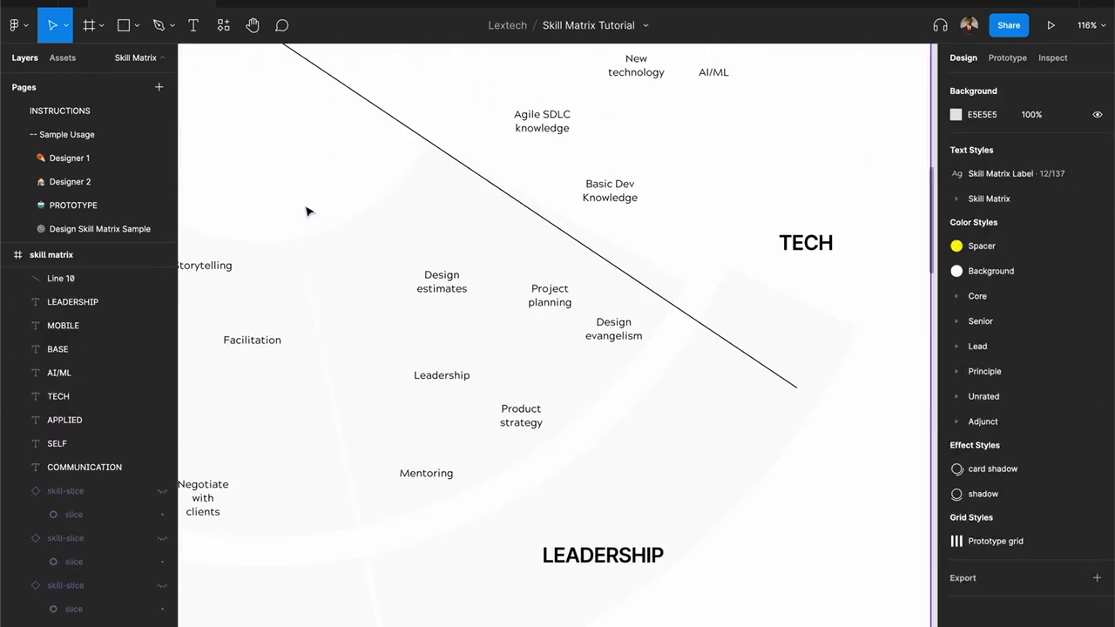
Step: Duplicate the leadership slice as tech and fit its core and adjunct arcs to the TECH section
left_click_drag(796, 386, 888, 69)
key("super+d")
double_click(67, 448)
type("tech")
left_click(73, 471)
left_click(80, 495)
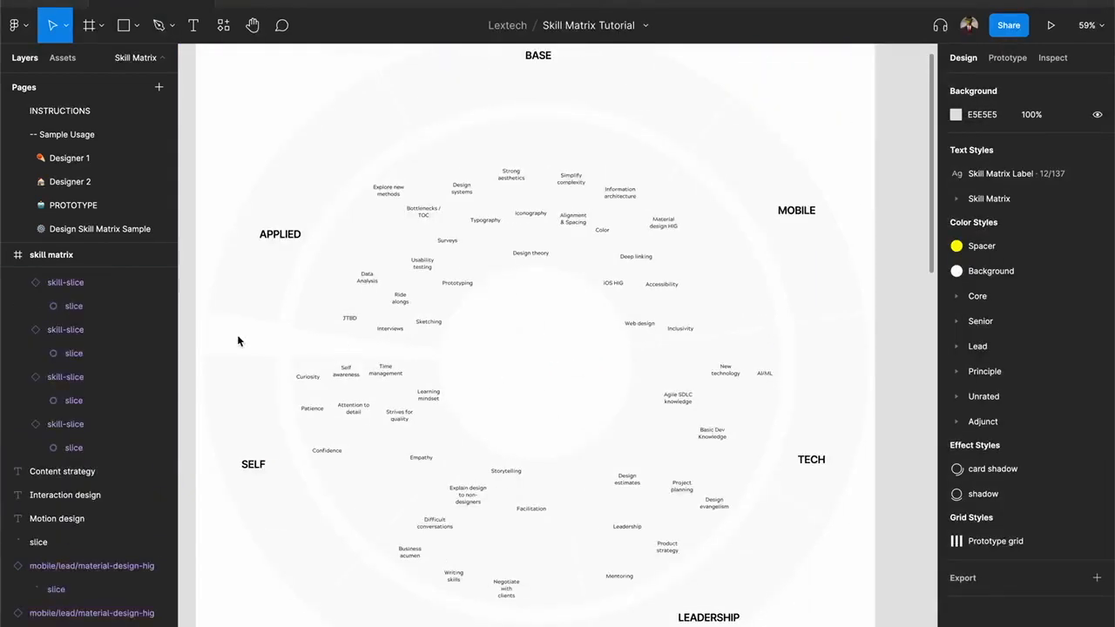
scroll(286, 341, "up", 2)
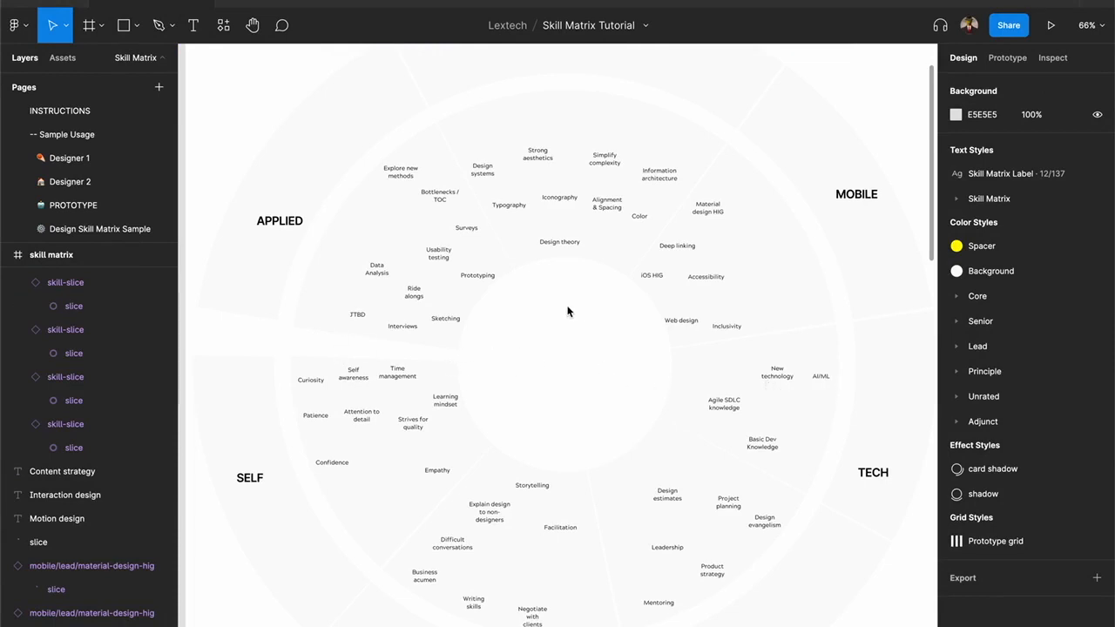
left_click_drag(752, 345, 288, 338)
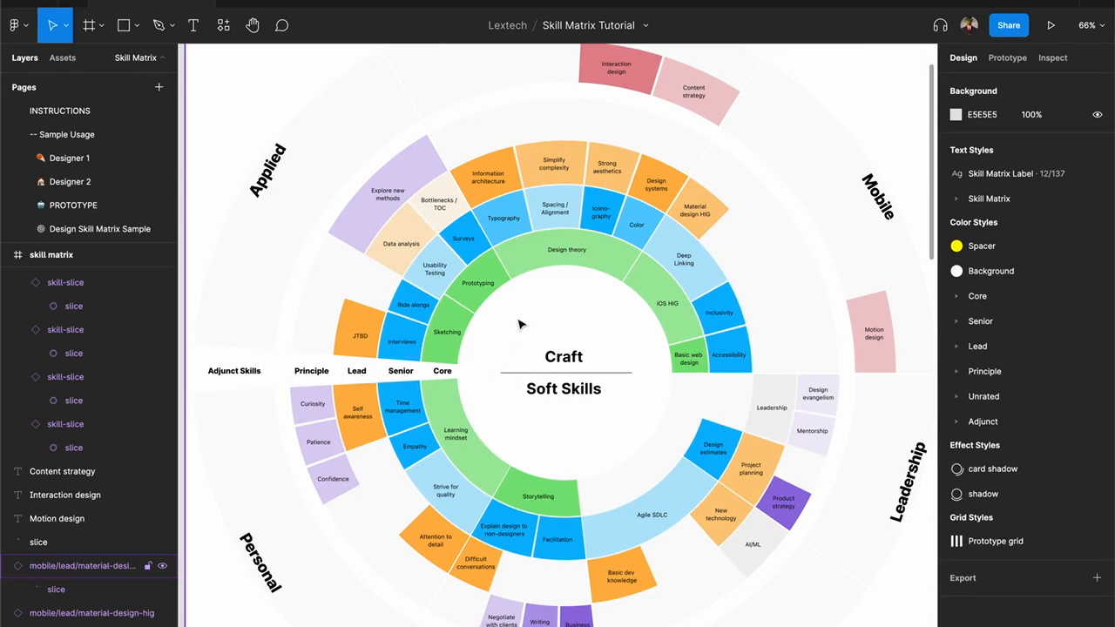
left_click_drag(267, 371, 483, 372)
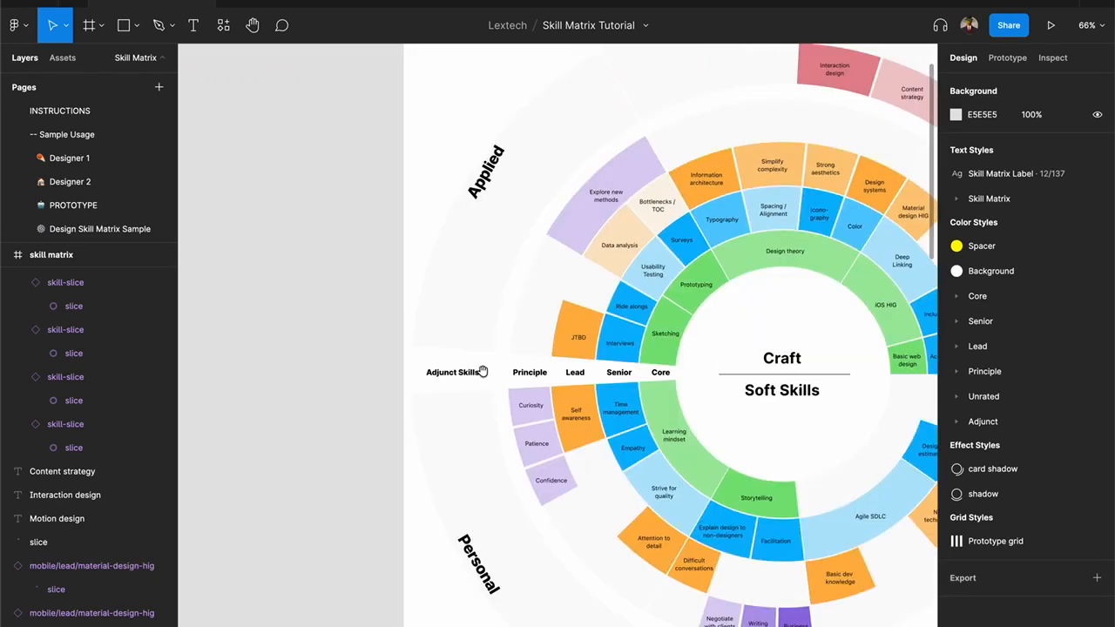
left_click_drag(901, 393, 539, 388)
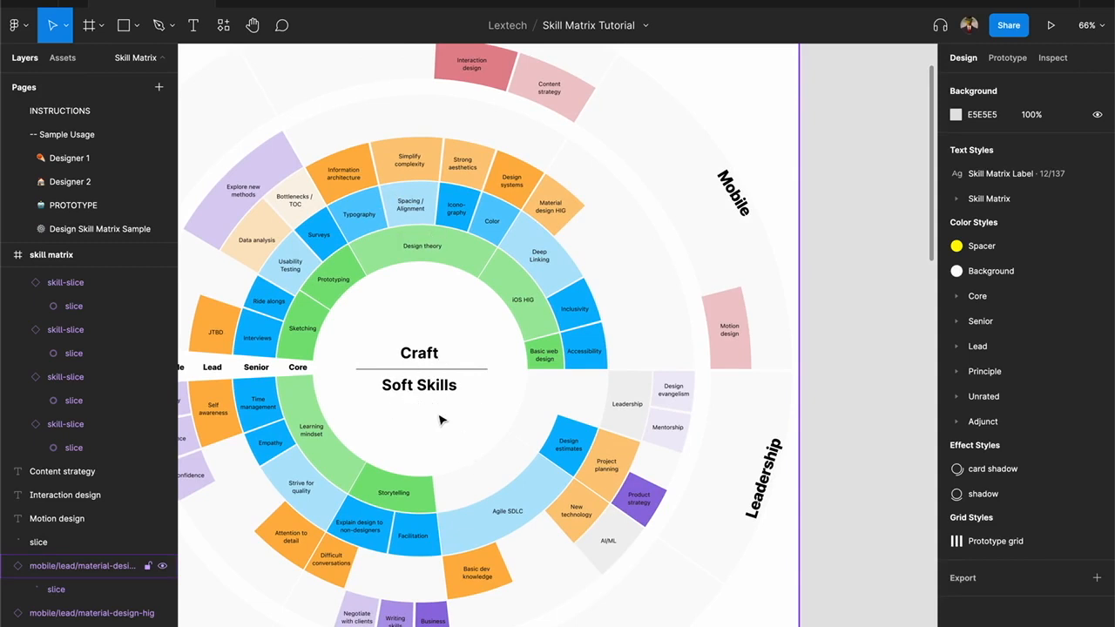
Step: Examine the placement of the level labels, from Core out to Adjunct Skills, on the finished sample matrix
left_click_drag(431, 407, 505, 399)
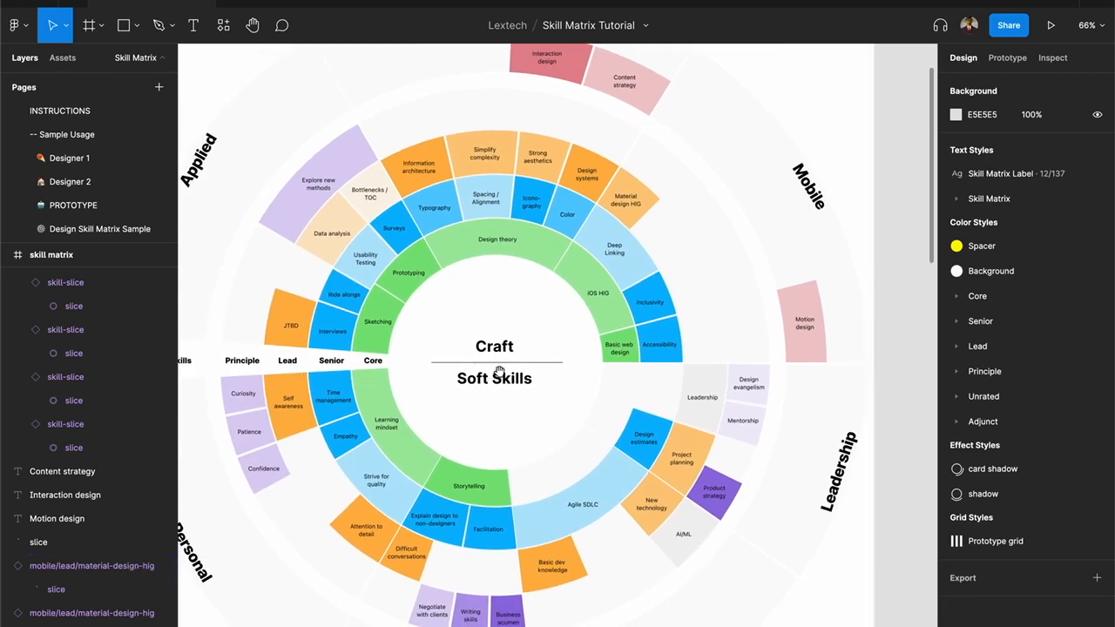
left_click_drag(424, 358, 723, 382)
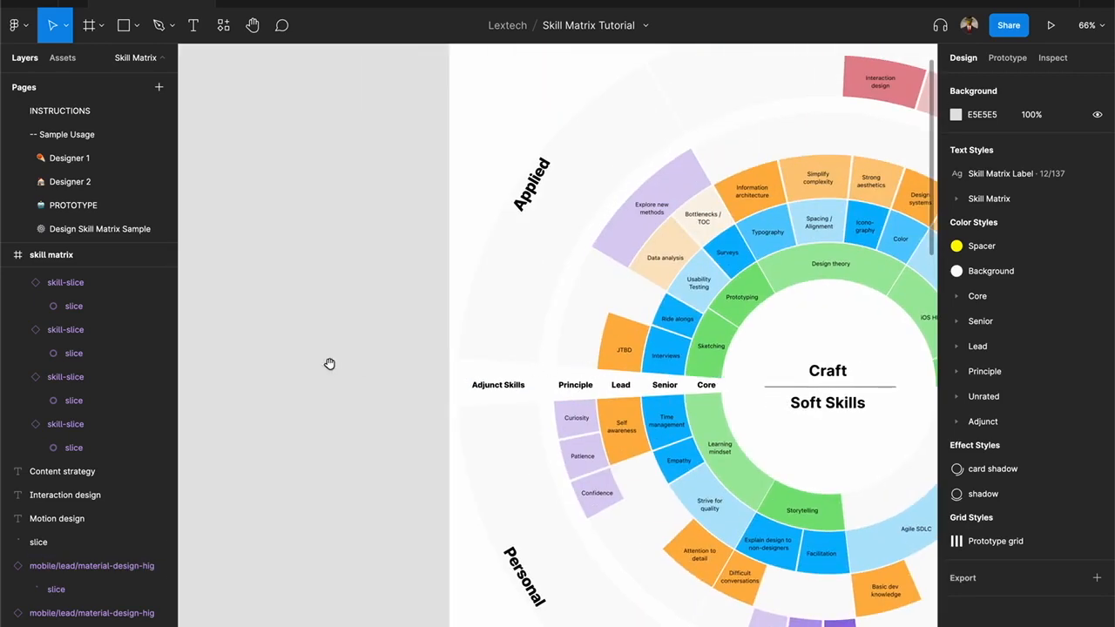
left_click_drag(329, 364, 405, 366)
left_click_drag(781, 428, 583, 411)
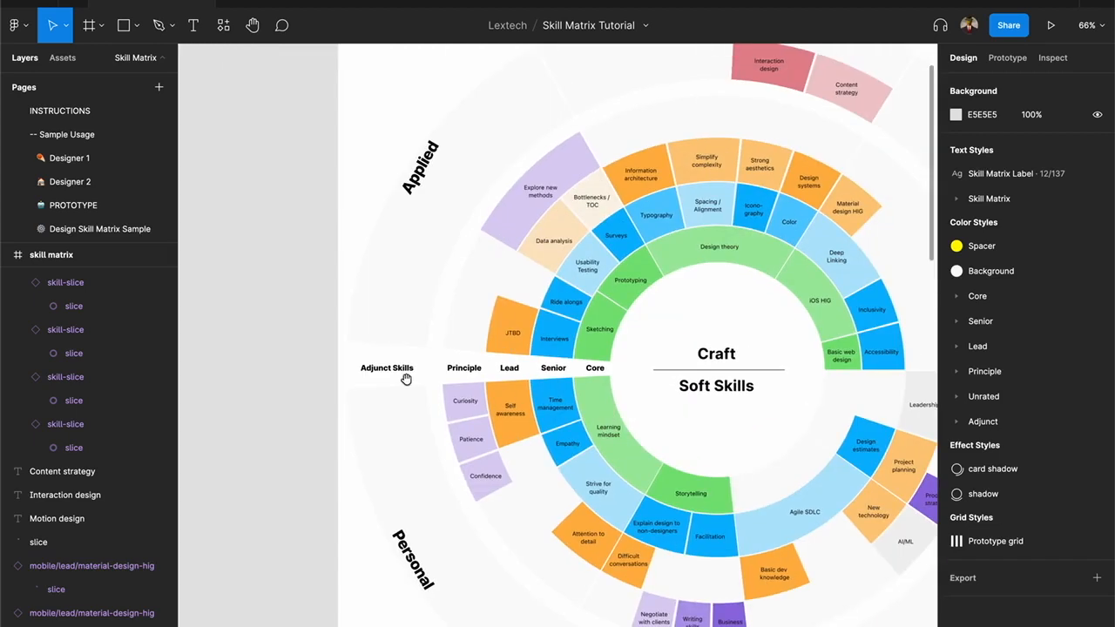
left_click_drag(271, 380, 679, 391)
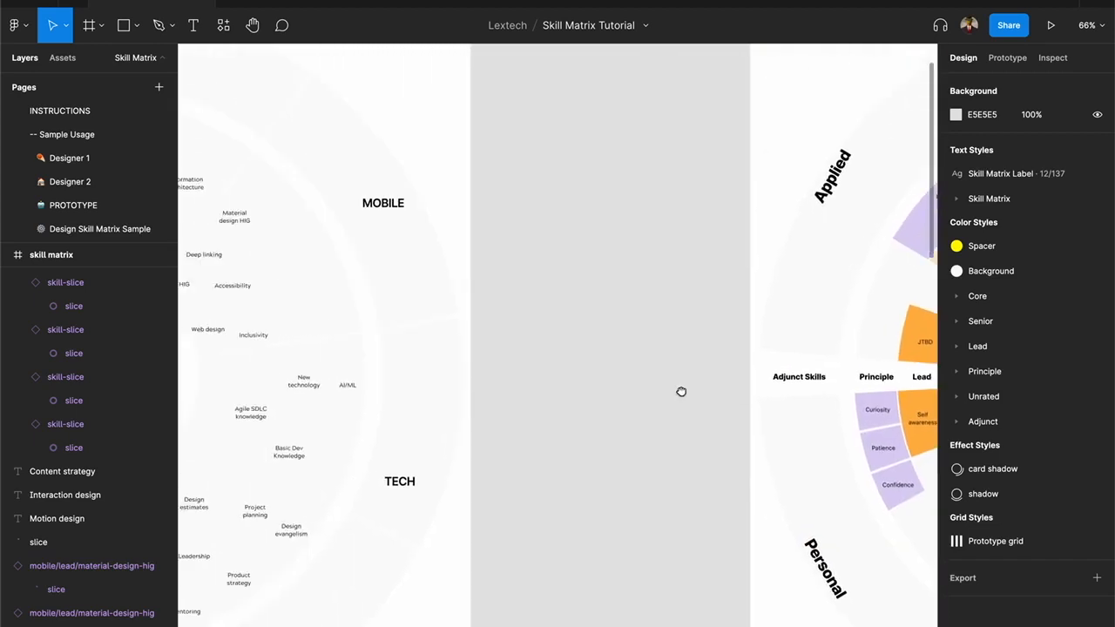
left_click_drag(315, 386, 671, 395)
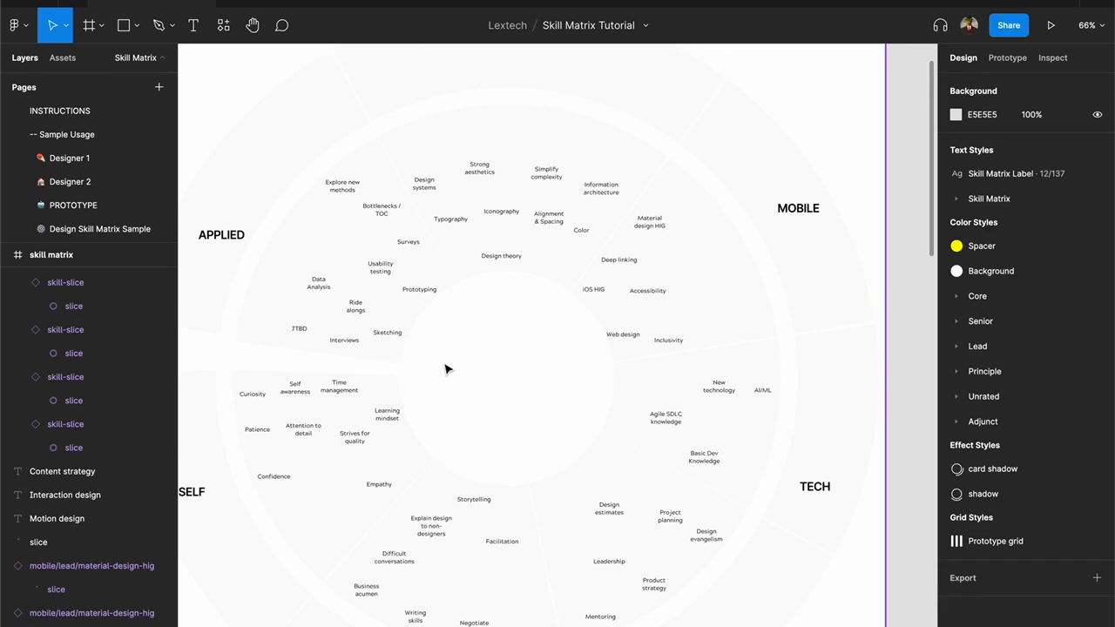
scroll(470, 366, "left", 3)
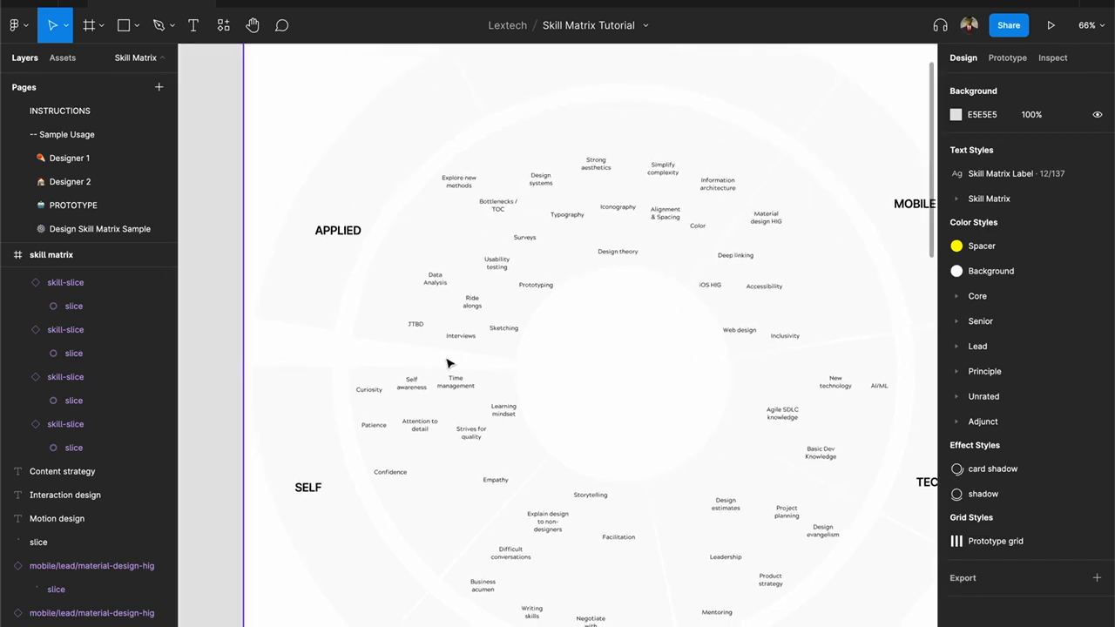
Step: Duplicate the APPLIED heading into the gap between the APPLIED and SELF sections, beside the inner circle, and change the copy's text to Core
left_click(340, 232)
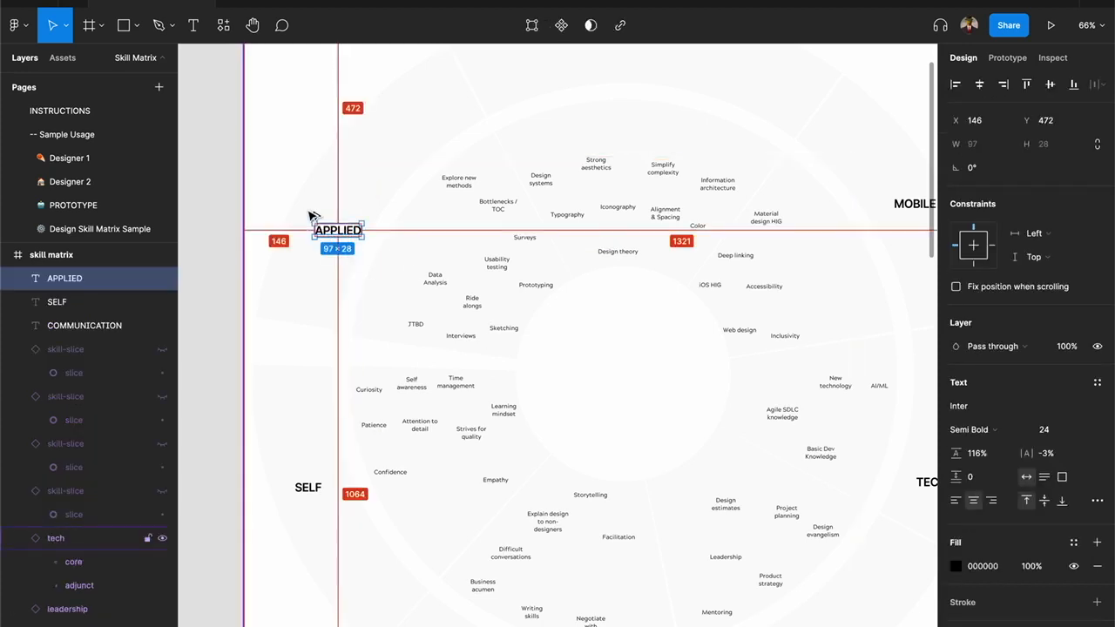
left_click_drag(340, 231, 489, 365)
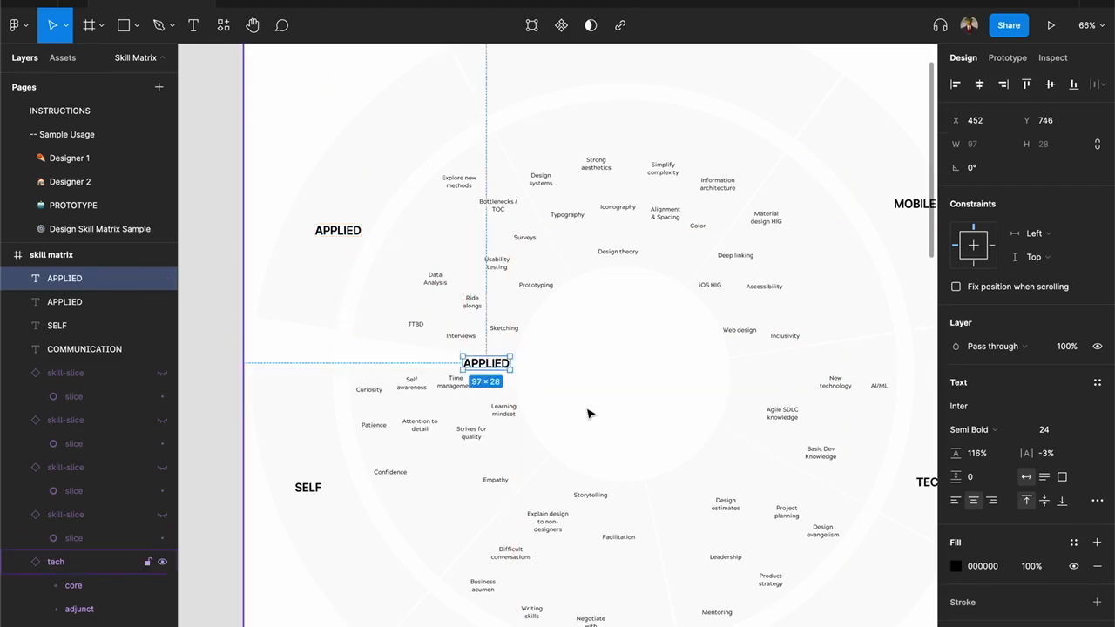
key("Return")
type("C")
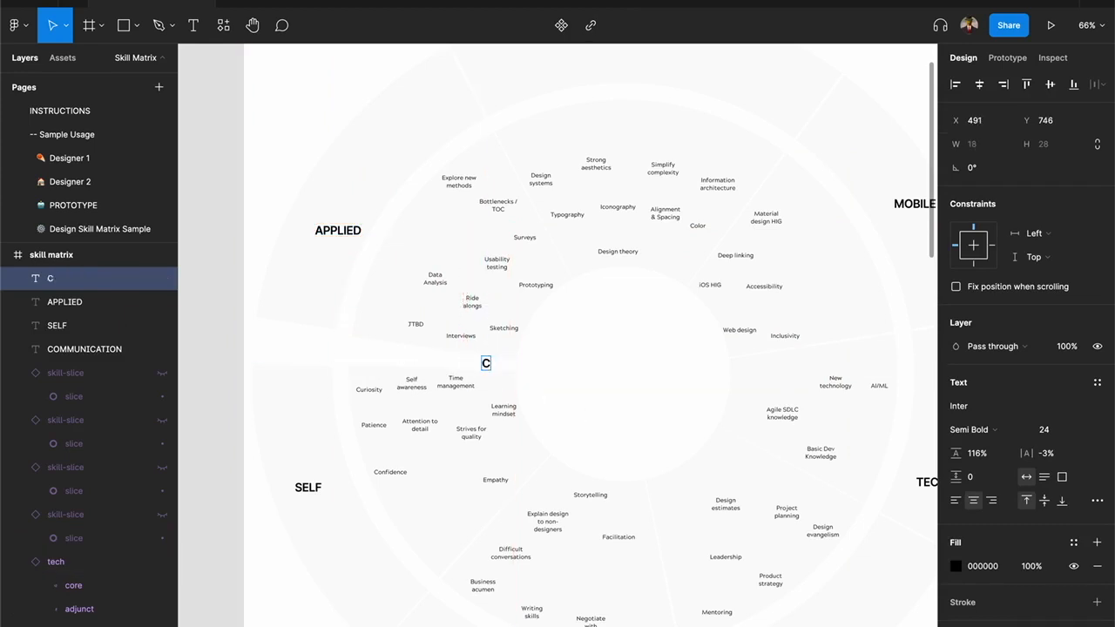
type("ore")
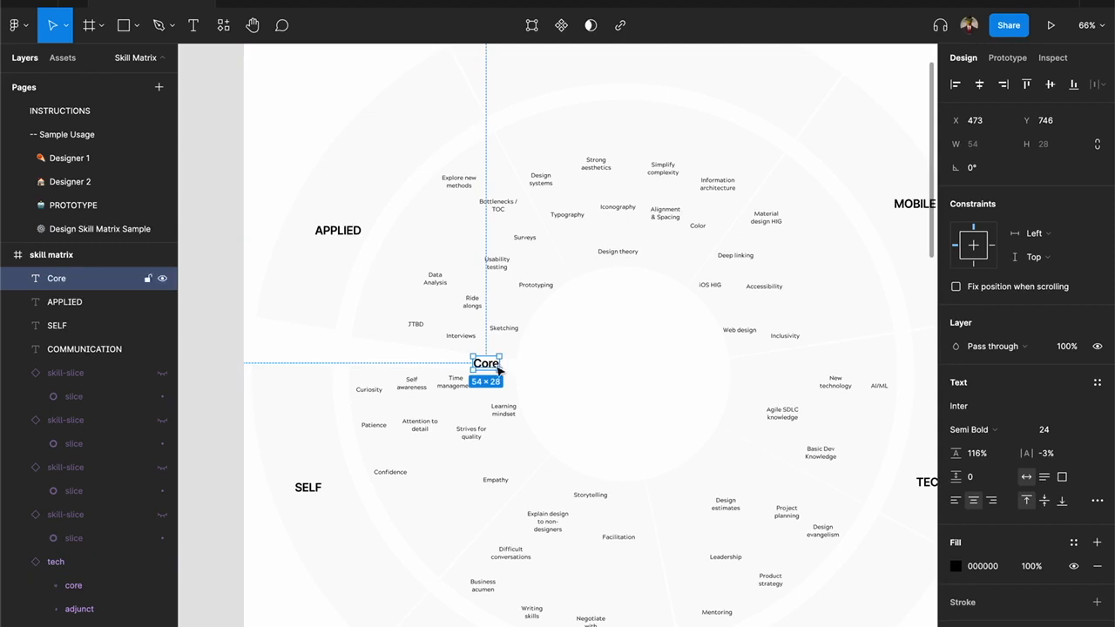
Step: Duplicate the Core label outward along the gap and change the copy's text to Senior
left_click_drag(489, 371, 450, 370)
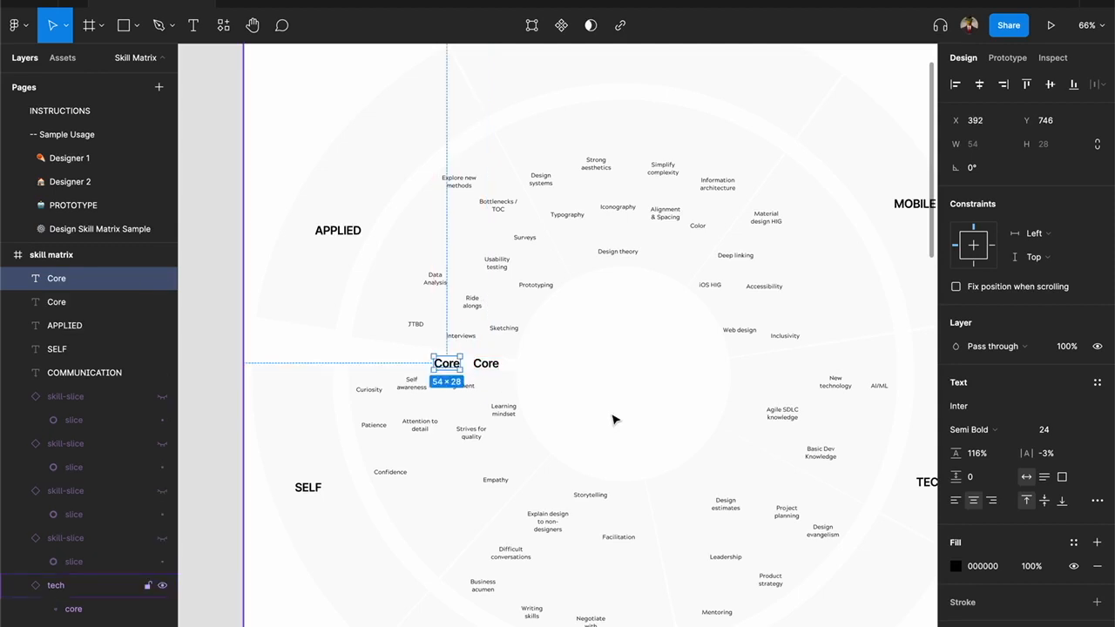
key("Return")
type("Senrio")
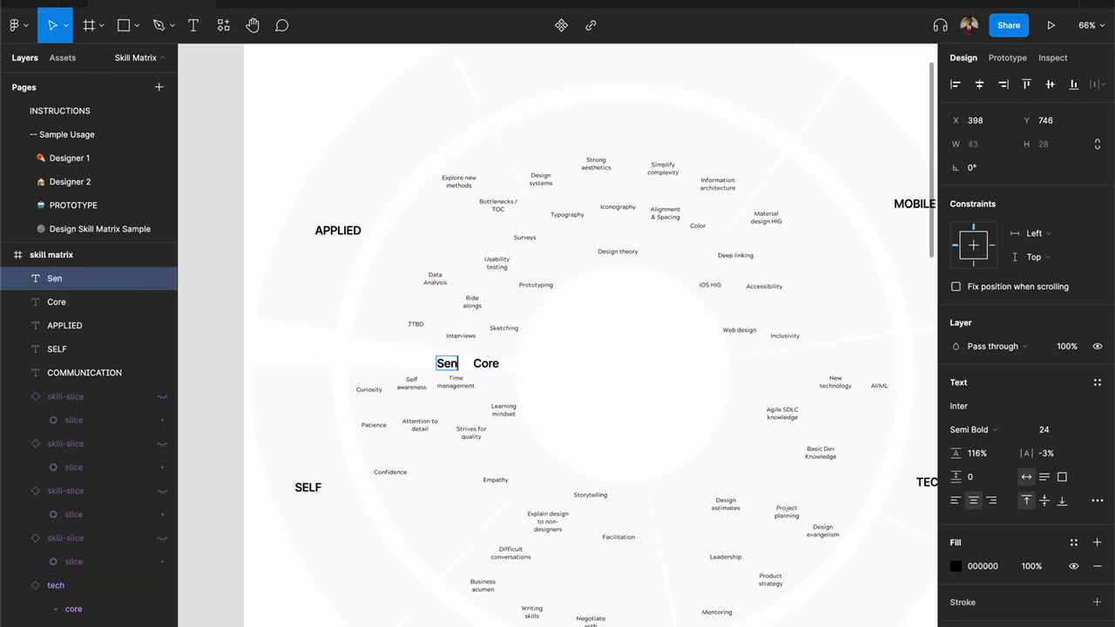
key("BackSpace")
key("BackSpace")
key("BackSpace")
type("ior")
key("Escape")
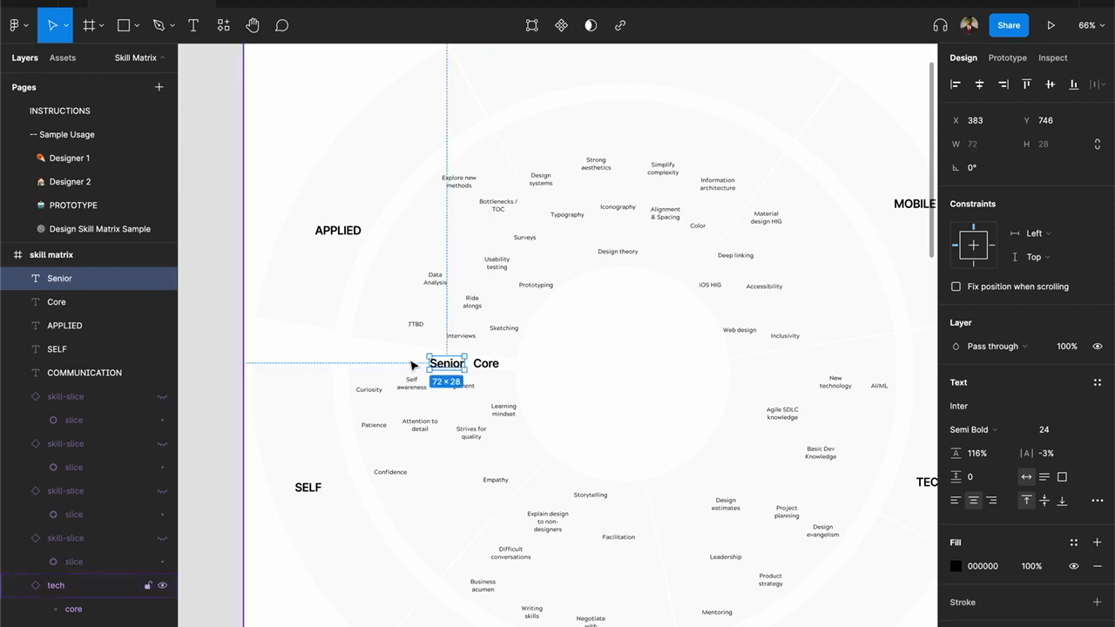
Step: Duplicate the Senior label outward as Lead, and duplicate the Lead label further outward as Principle
left_click_drag(444, 368, 402, 363)
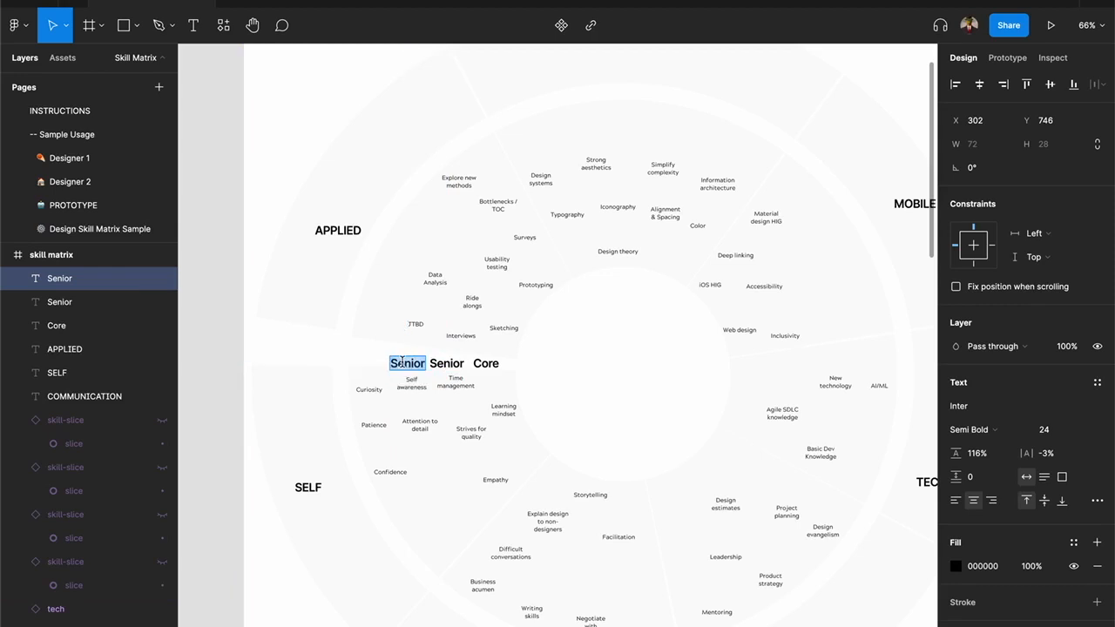
type("Lead")
key("Escape")
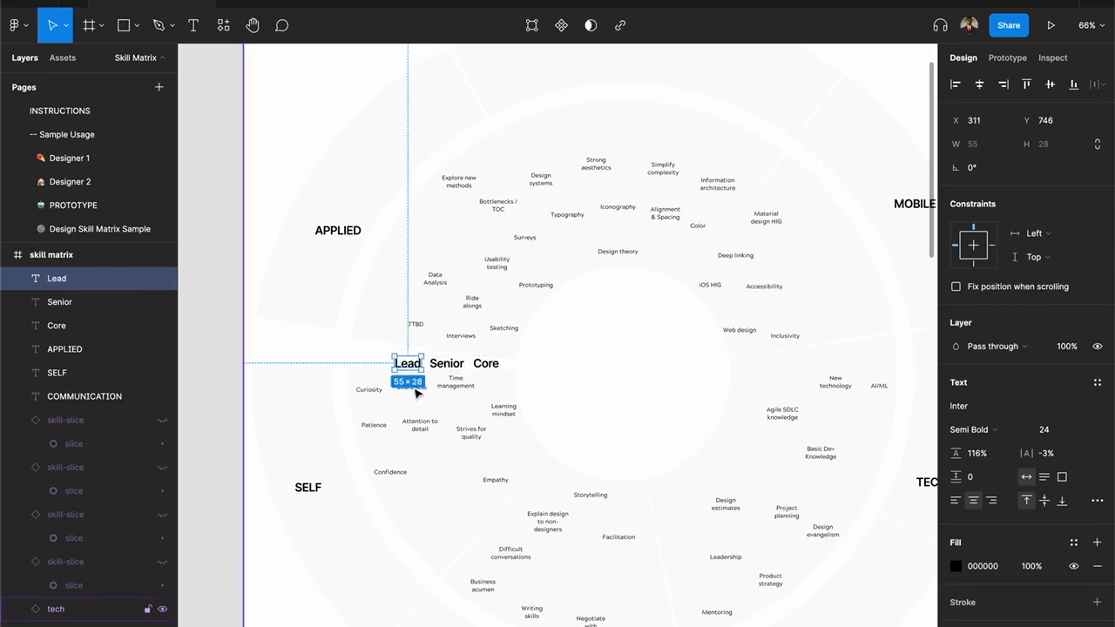
left_click_drag(406, 370, 369, 367)
double_click(368, 363)
type("Principle")
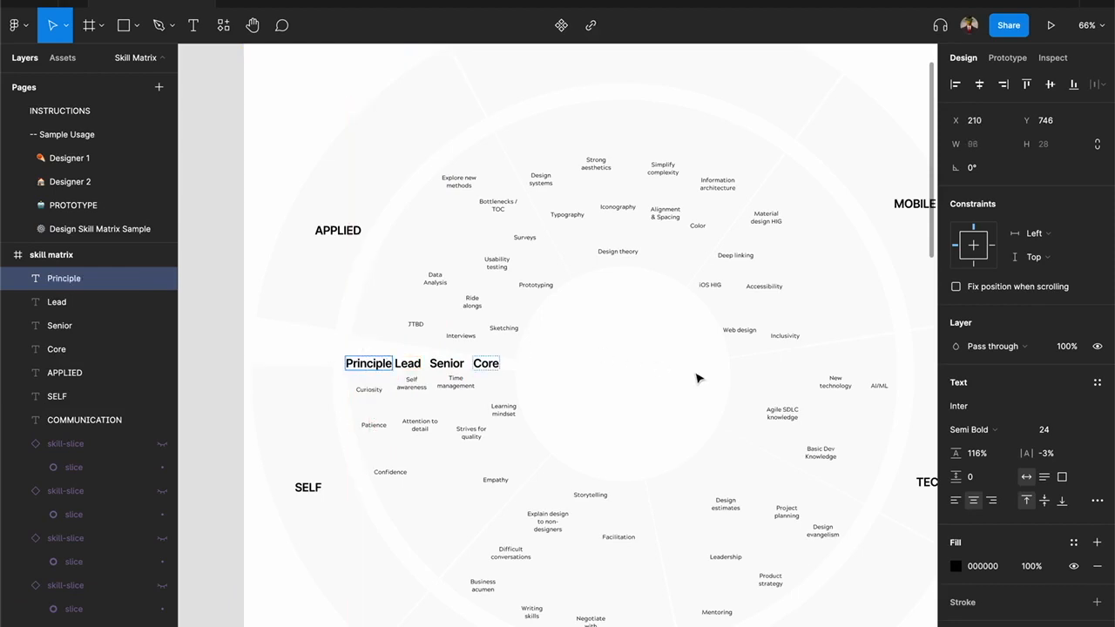
key("Escape")
Step: Duplicate the Principle label onto the outer ring and change the copy's text to Adjunct
left_click_drag(380, 367, 302, 368)
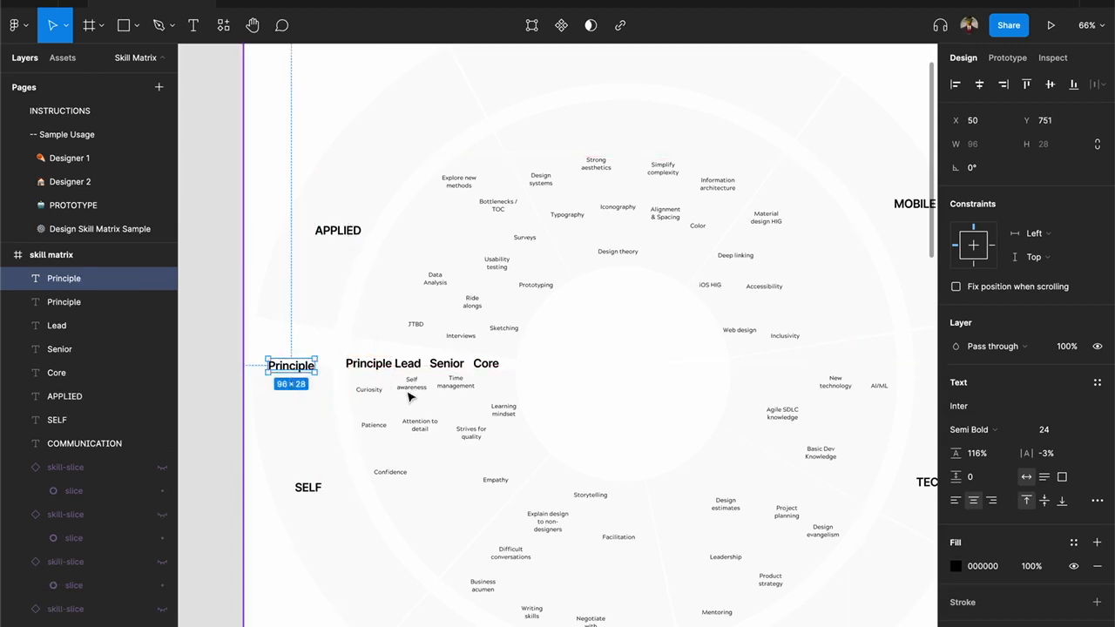
key("Return")
type("Adj")
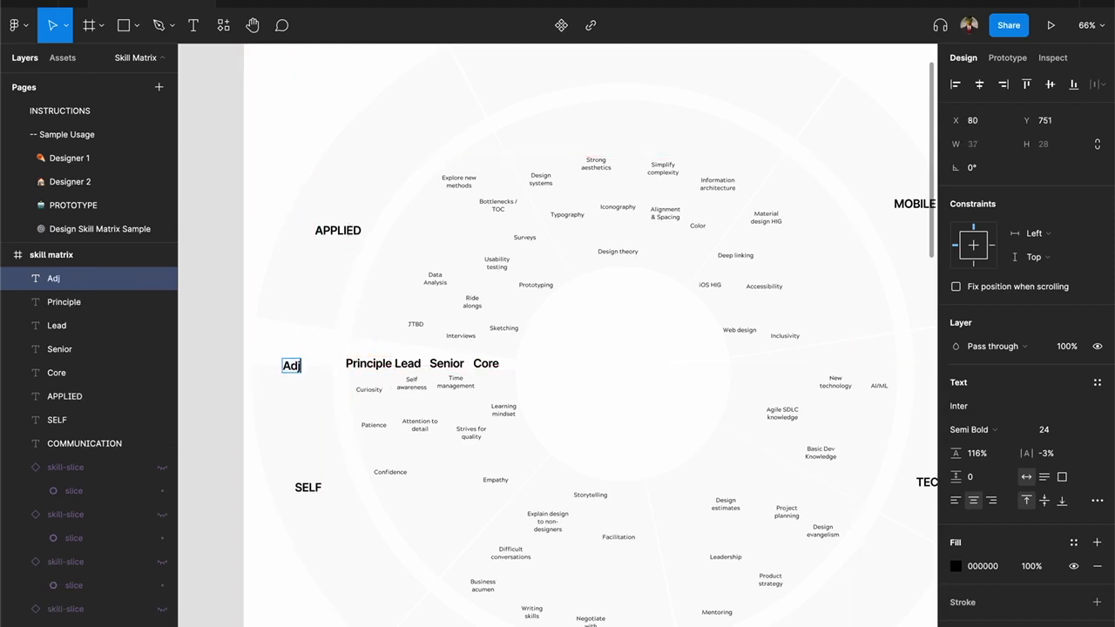
type("unct")
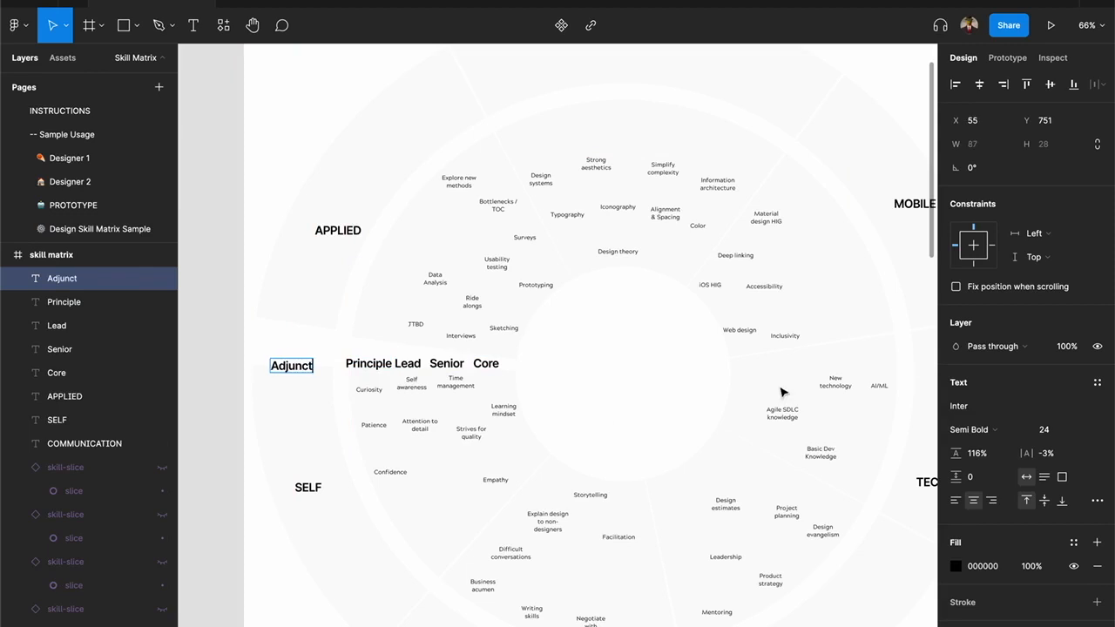
key("Escape")
Step: Align the bottom edges of the Adjunct, Principle, Lead, Senior and Core labels
left_click(376, 365, "shift")
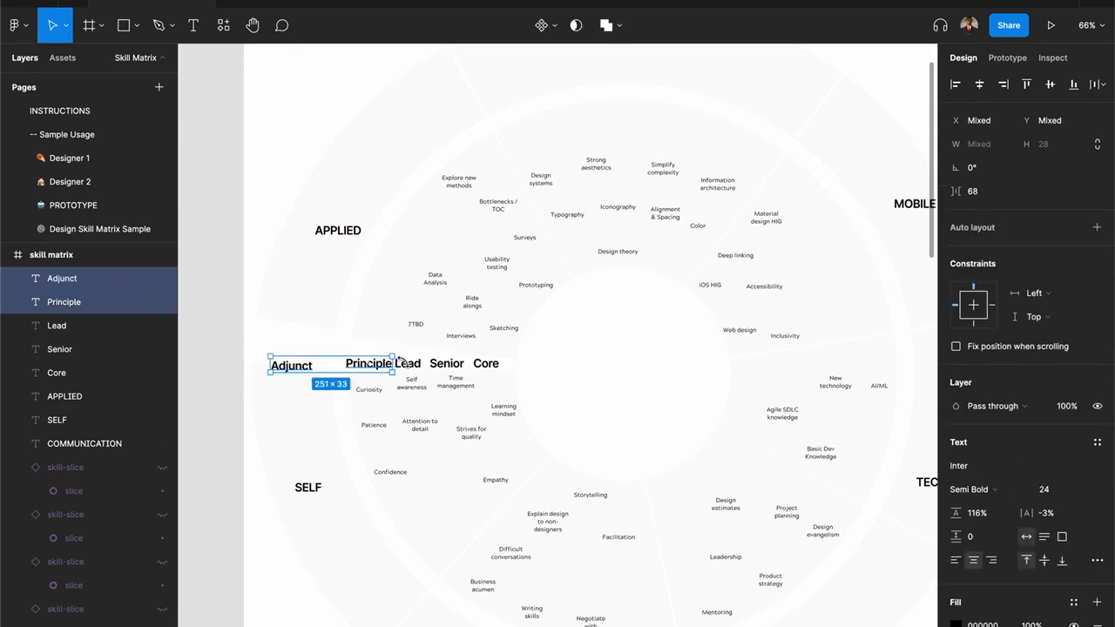
left_click(407, 363, "shift")
left_click(448, 364, "shift")
left_click(485, 364, "shift")
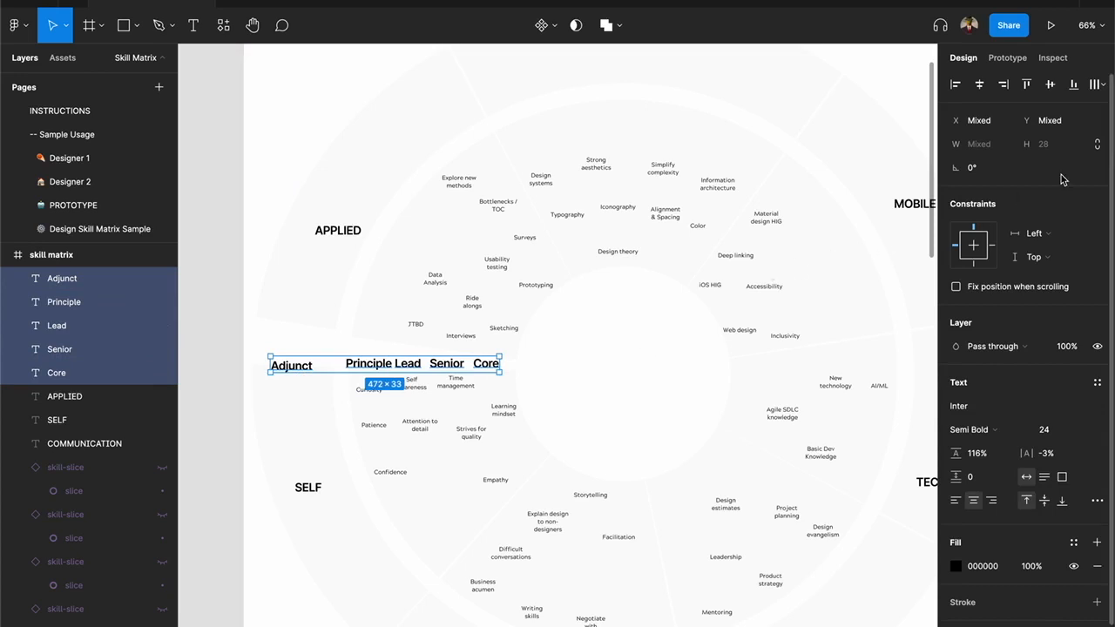
left_click(1073, 84)
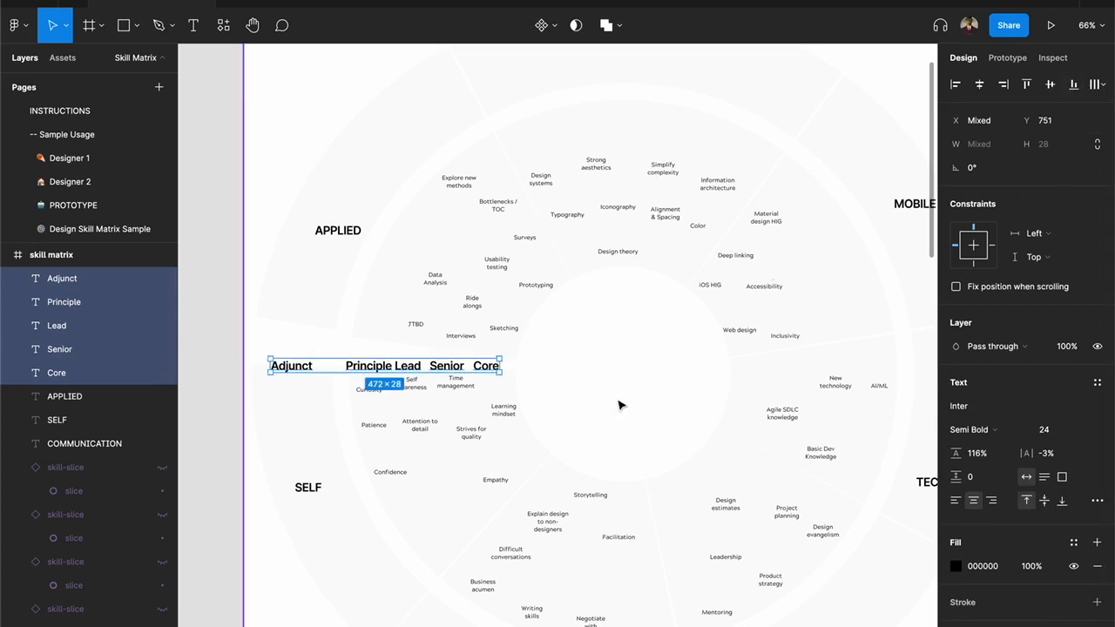
Step: Set the five level labels' font size to 18 and shift the row slightly inward and up within the gap
left_click(1055, 431)
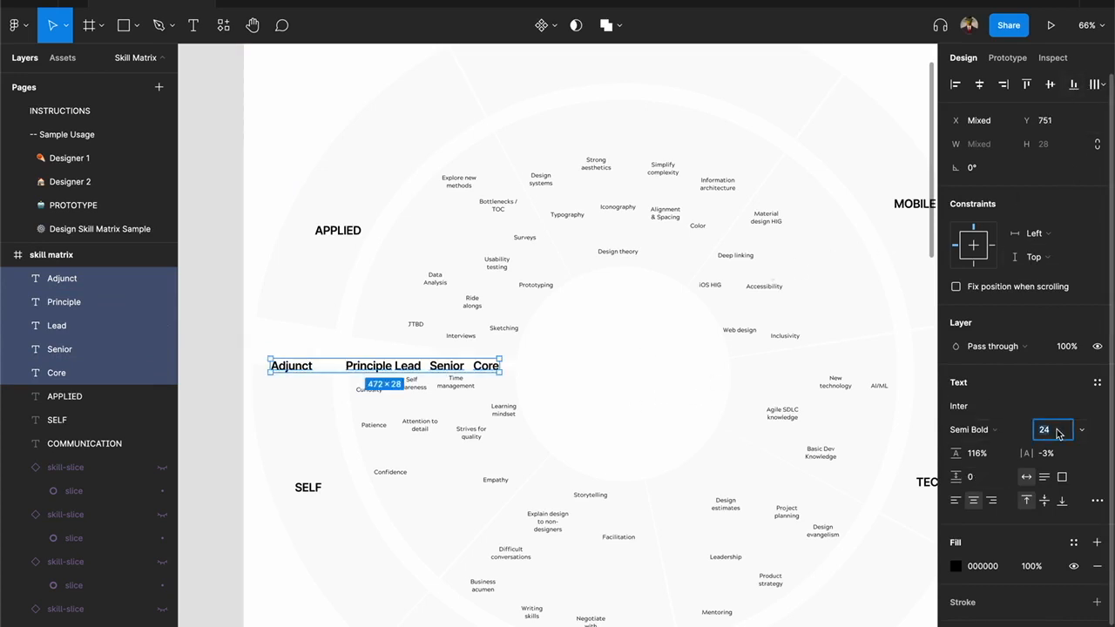
type("18")
key("Return")
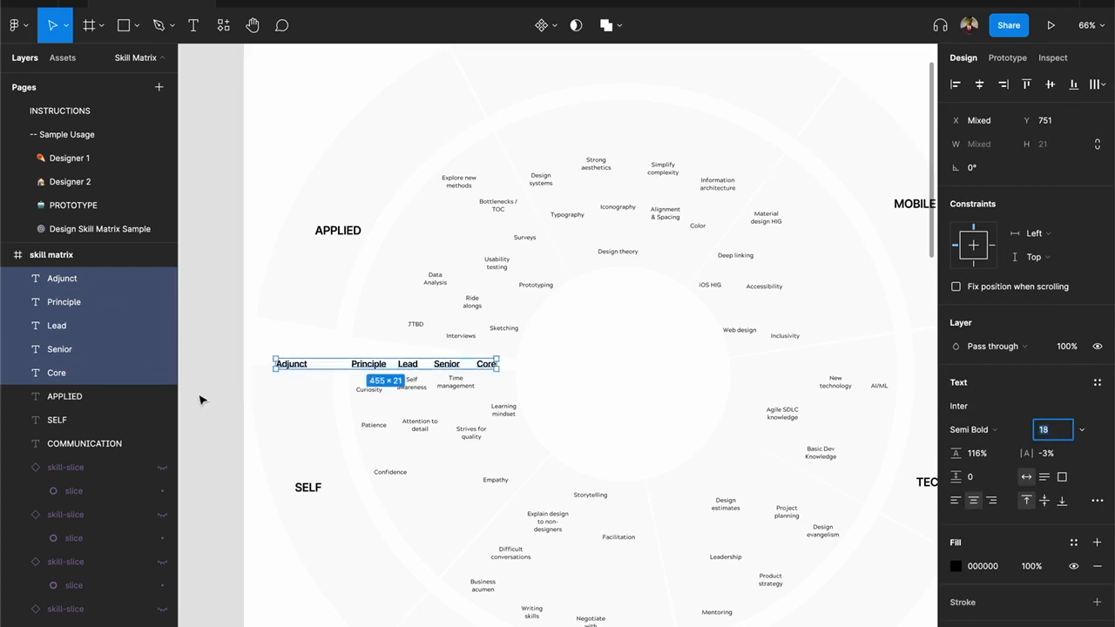
scroll(399, 372, "up", 3)
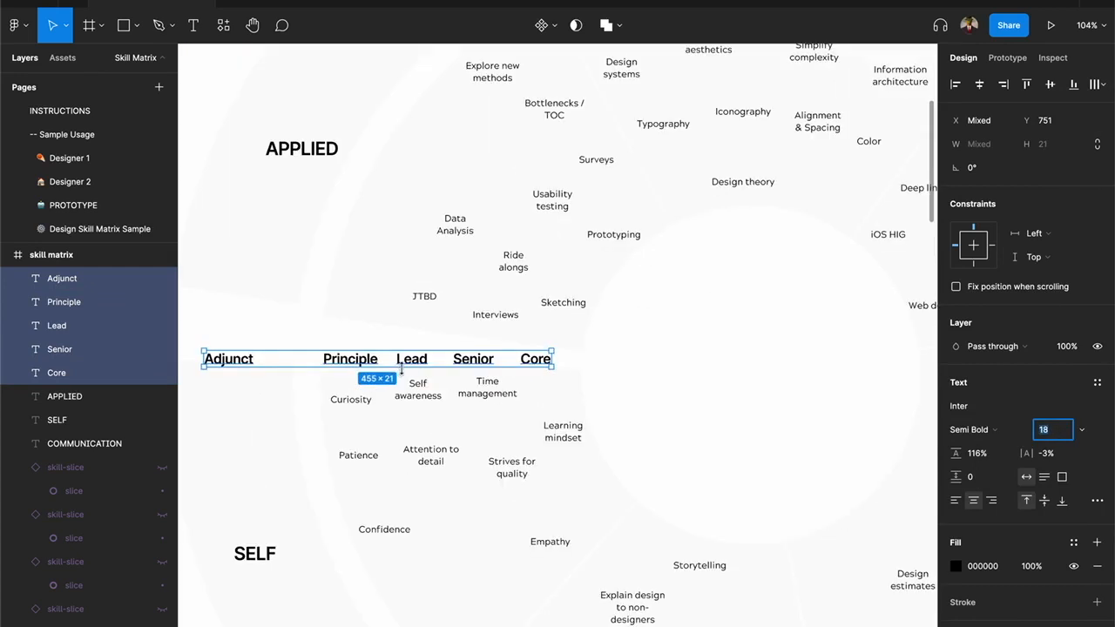
left_click_drag(409, 367, 425, 366)
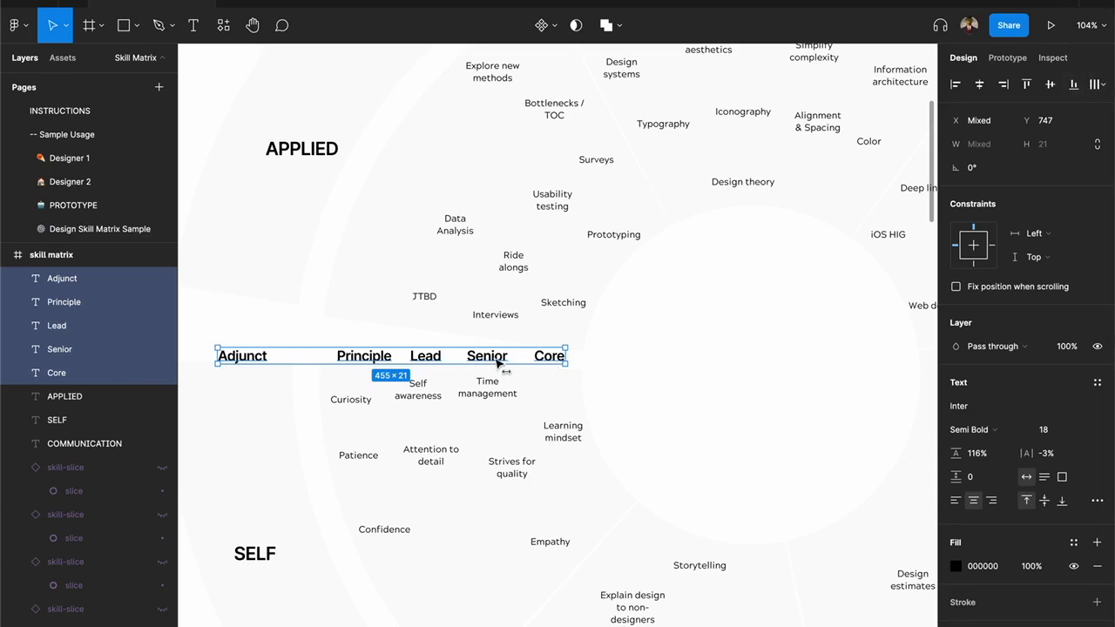
left_click_drag(492, 361, 494, 363)
Step: Nudge the upper edge of the self slice's core arc away from the level labels and select the applied slice's core arc
left_click(550, 385)
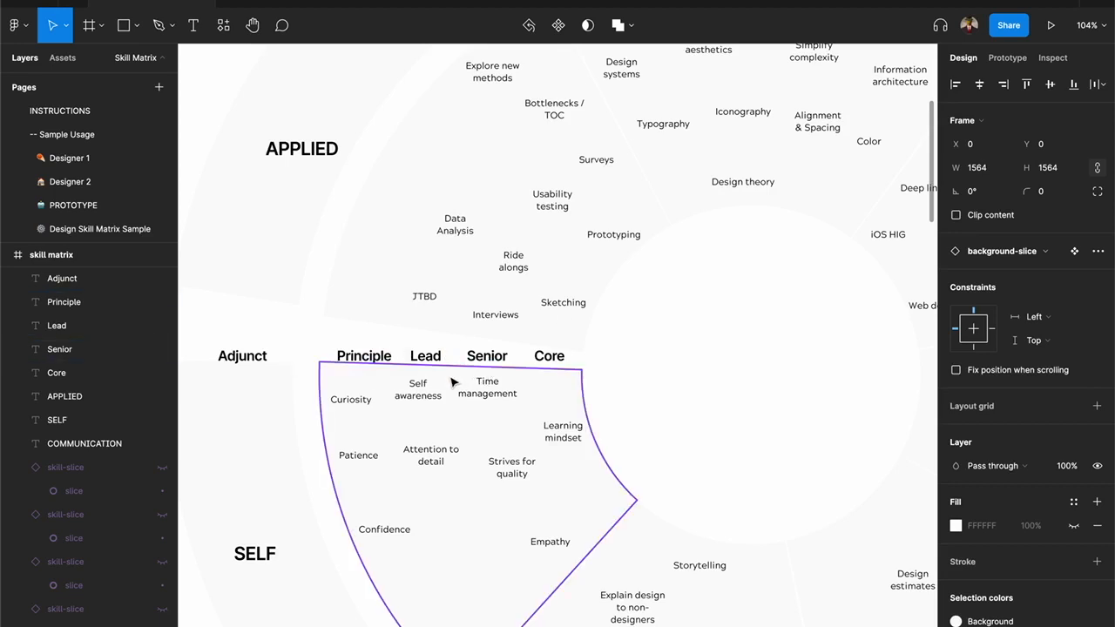
double_click(368, 385)
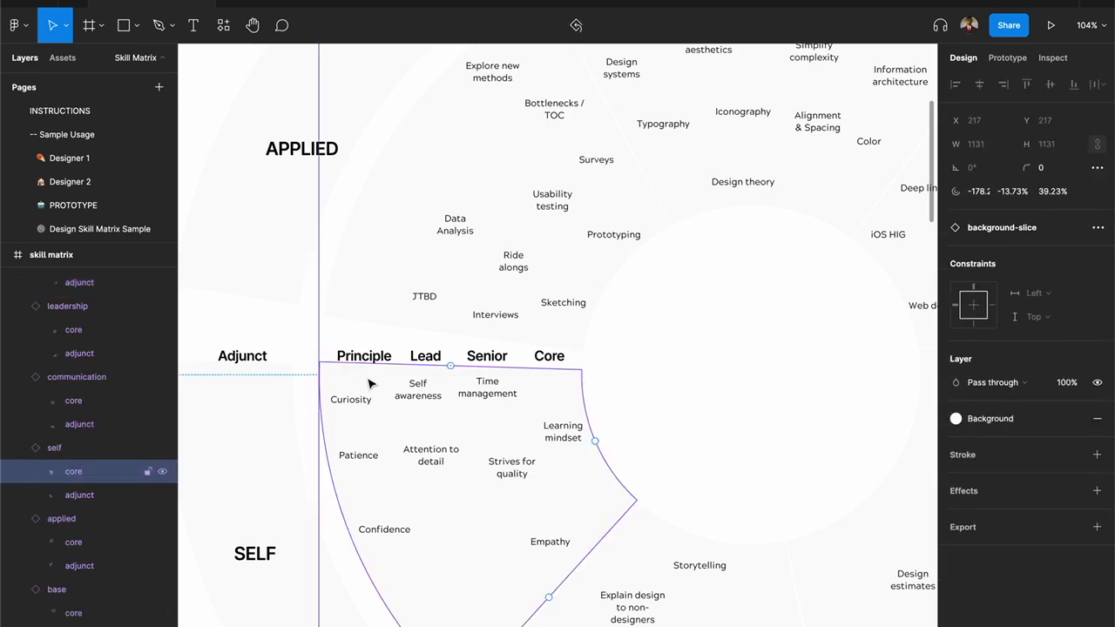
left_click_drag(452, 370, 451, 372)
left_click(458, 323)
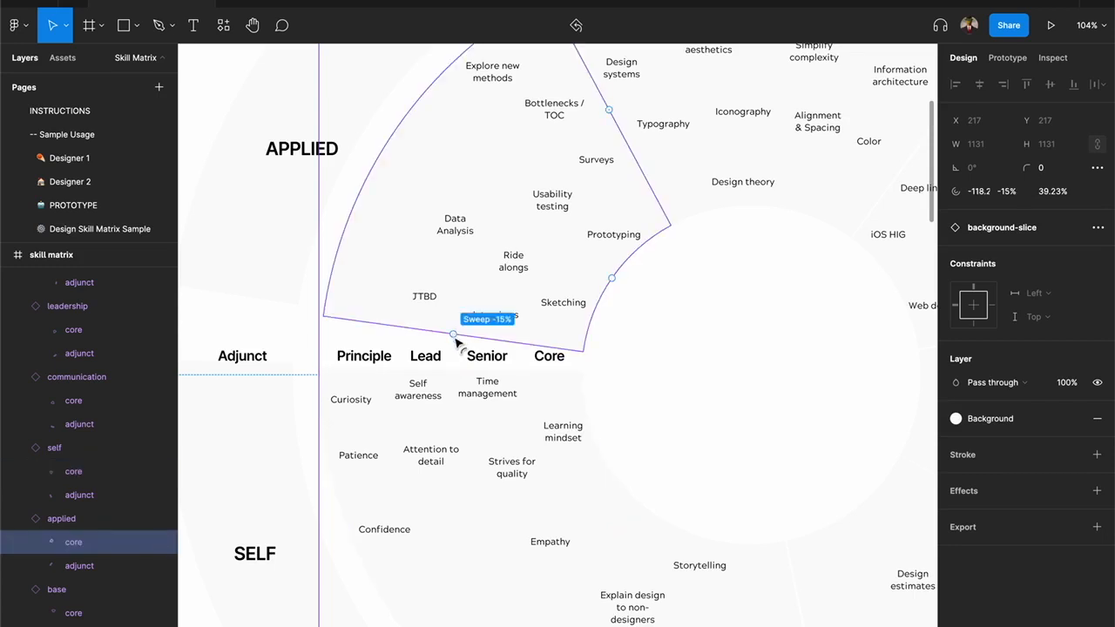
Step: Raise the Senior, Lead, Principle and Adjunct labels progressively more toward the outer ring so the row follows the gap's slope
left_click(369, 358)
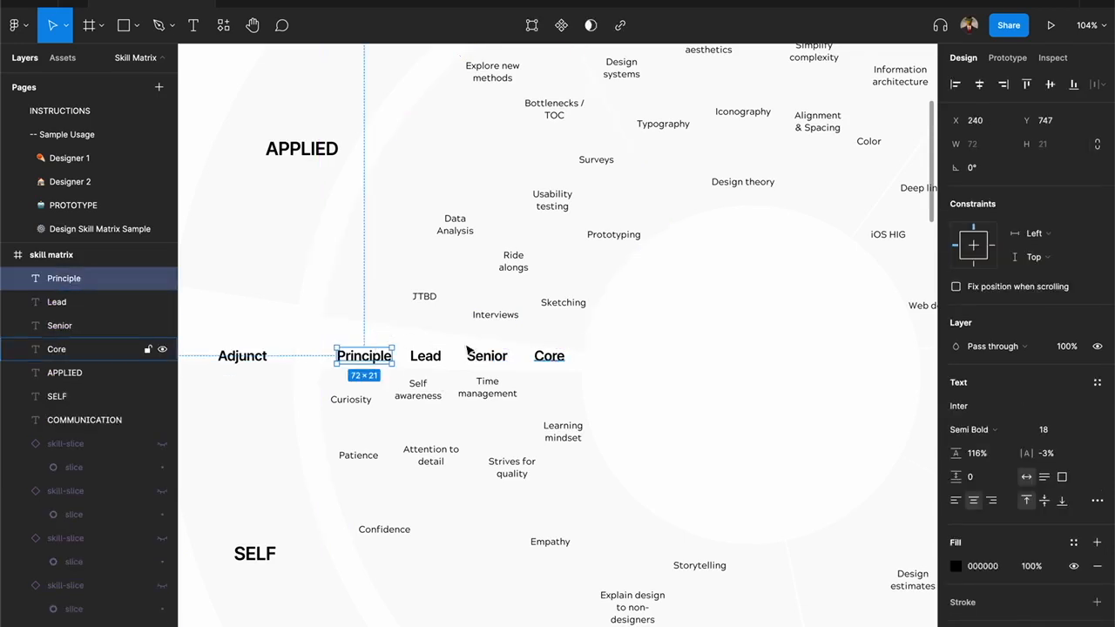
left_click(250, 357)
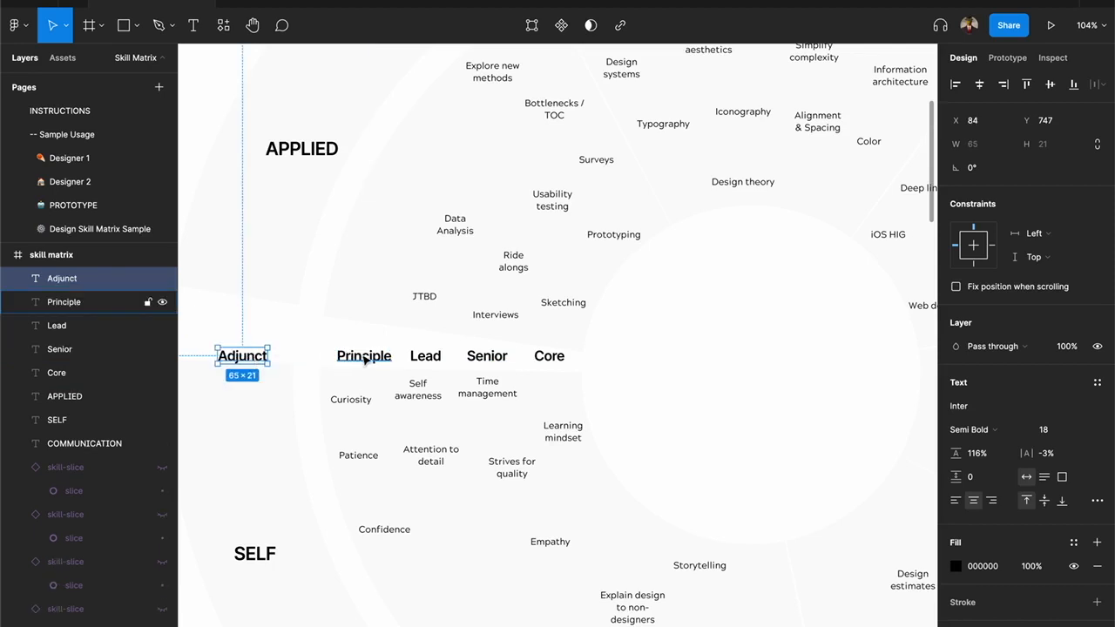
left_click(551, 360)
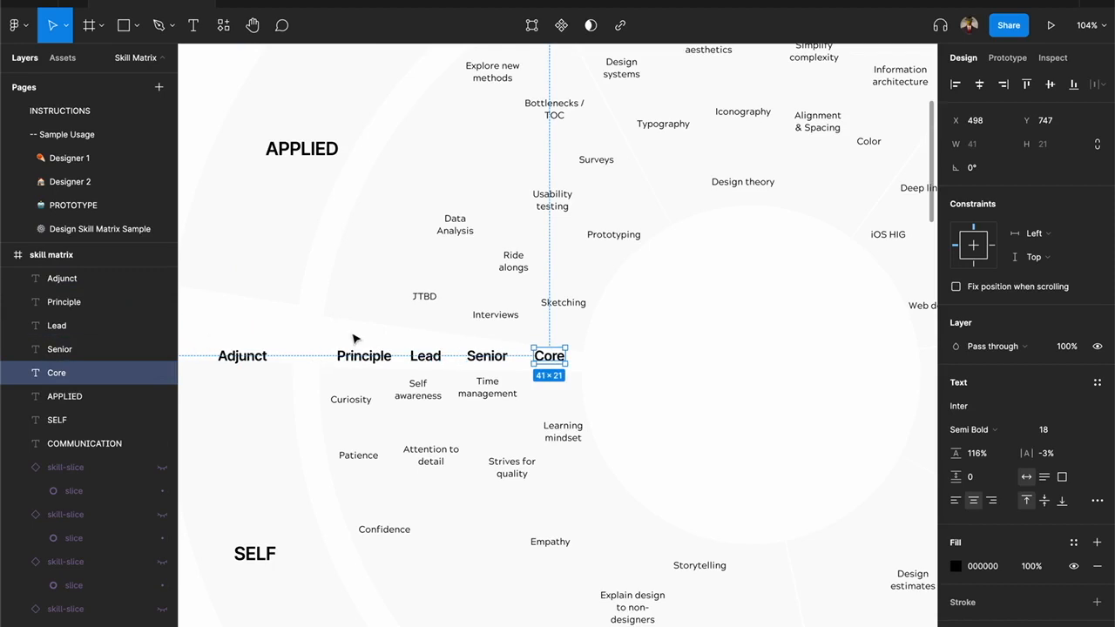
left_click(248, 359)
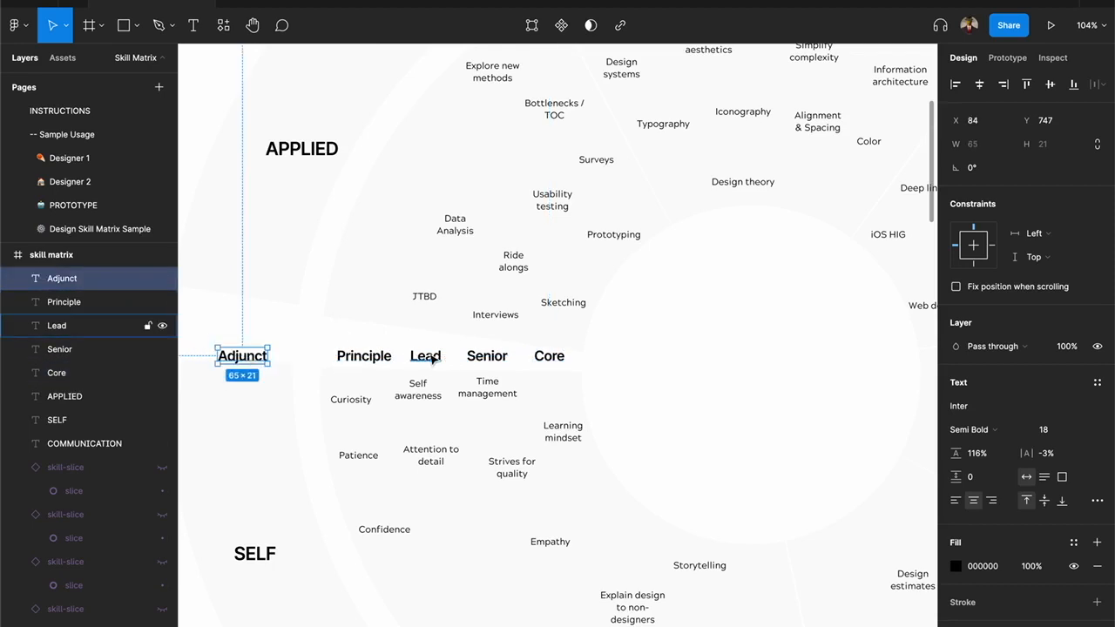
left_click_drag(247, 363, 249, 347)
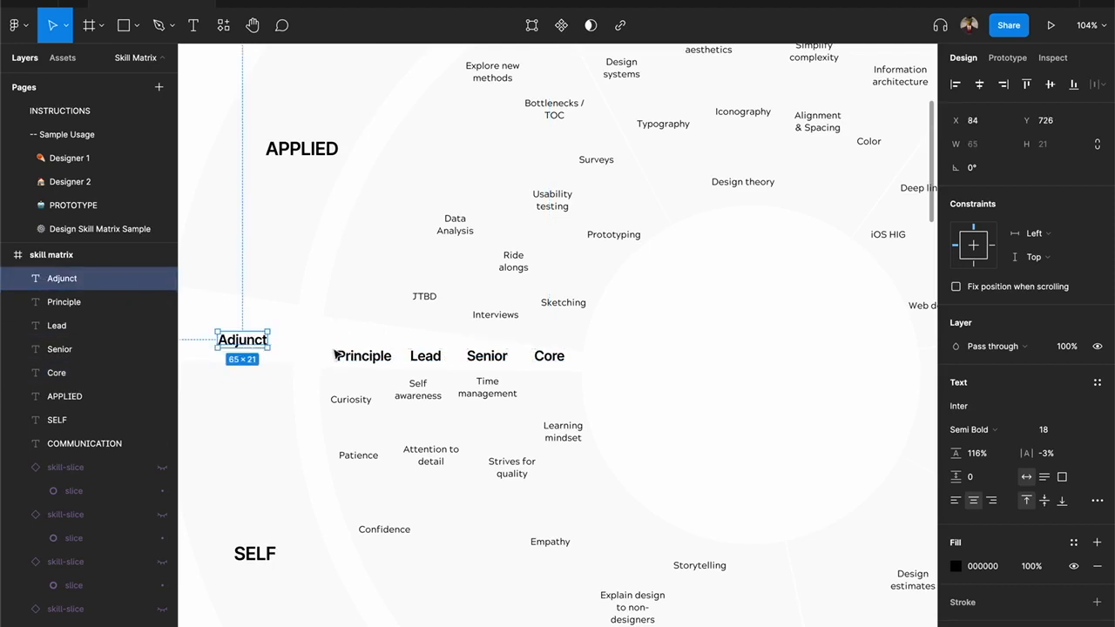
left_click(359, 357, "shift")
left_click_drag(359, 357, 362, 344)
left_click(433, 363, "shift")
left_click_drag(433, 363, 484, 361)
left_click(481, 365, "shift")
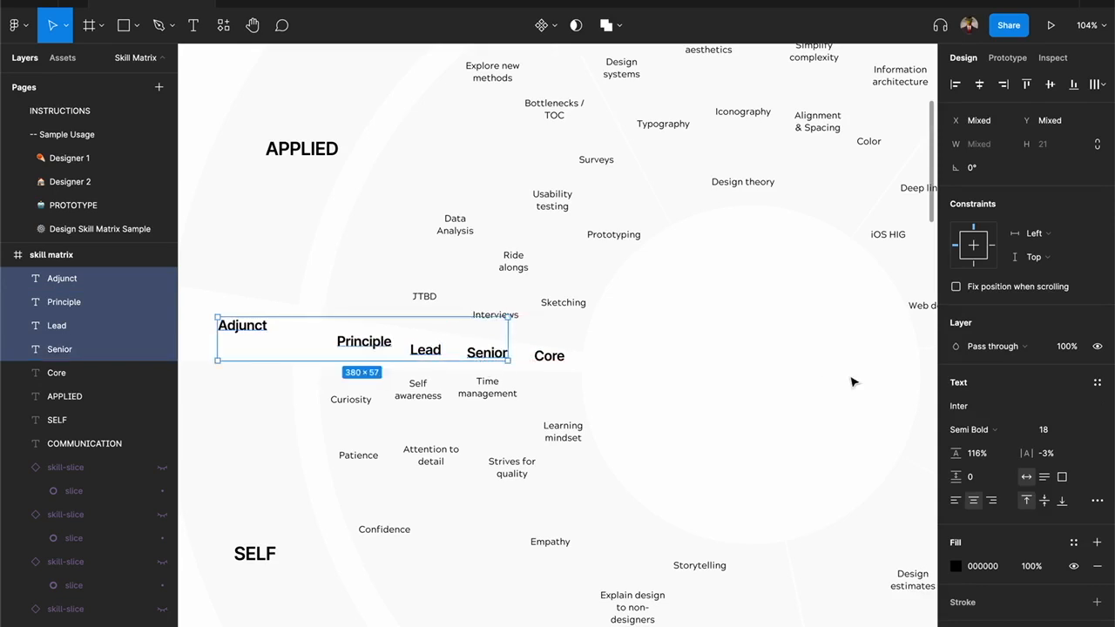
Step: Undo the raising of the Adjunct, Principle, Lead and Senior labels
left_click(851, 381)
key("super+z")
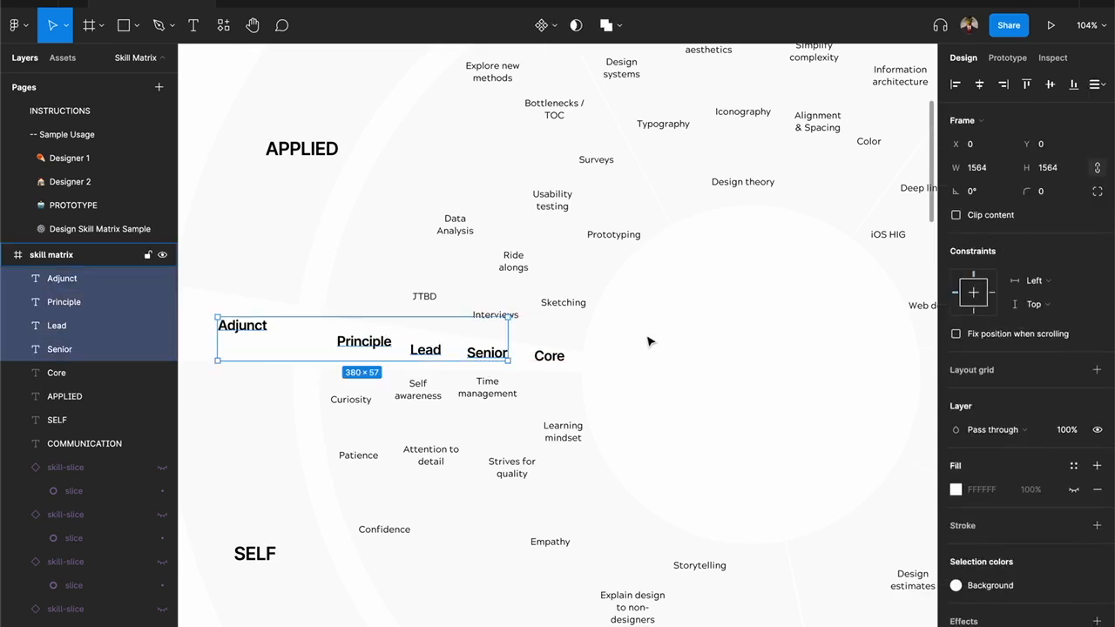
key("super+z")
key("super+z")
key("super+z")
key("super+z")
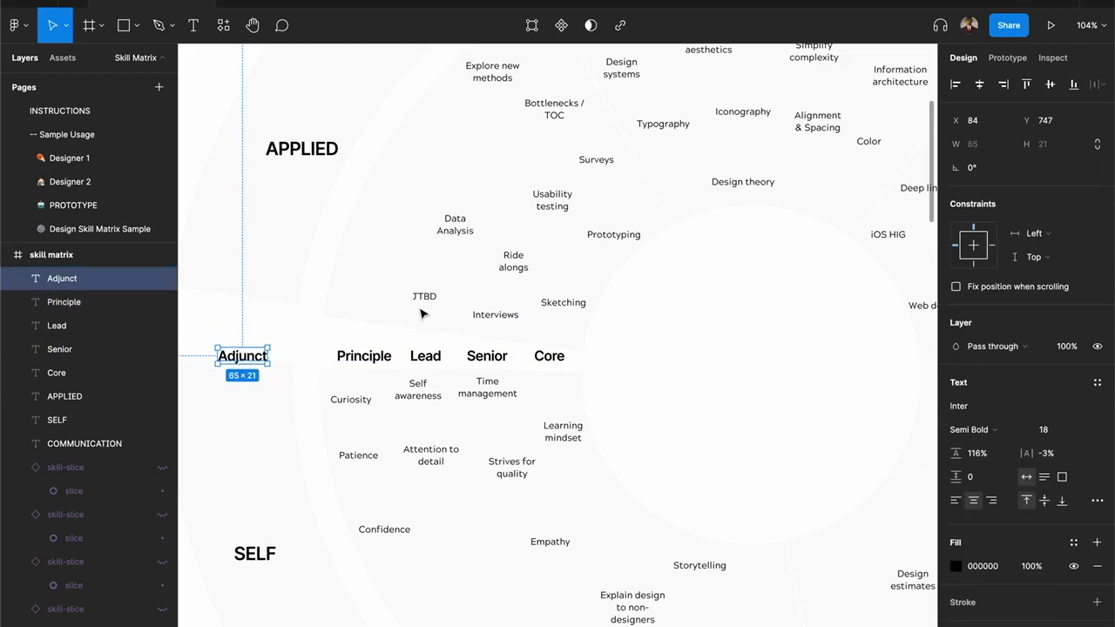
left_click(398, 312)
left_click(235, 278, "super")
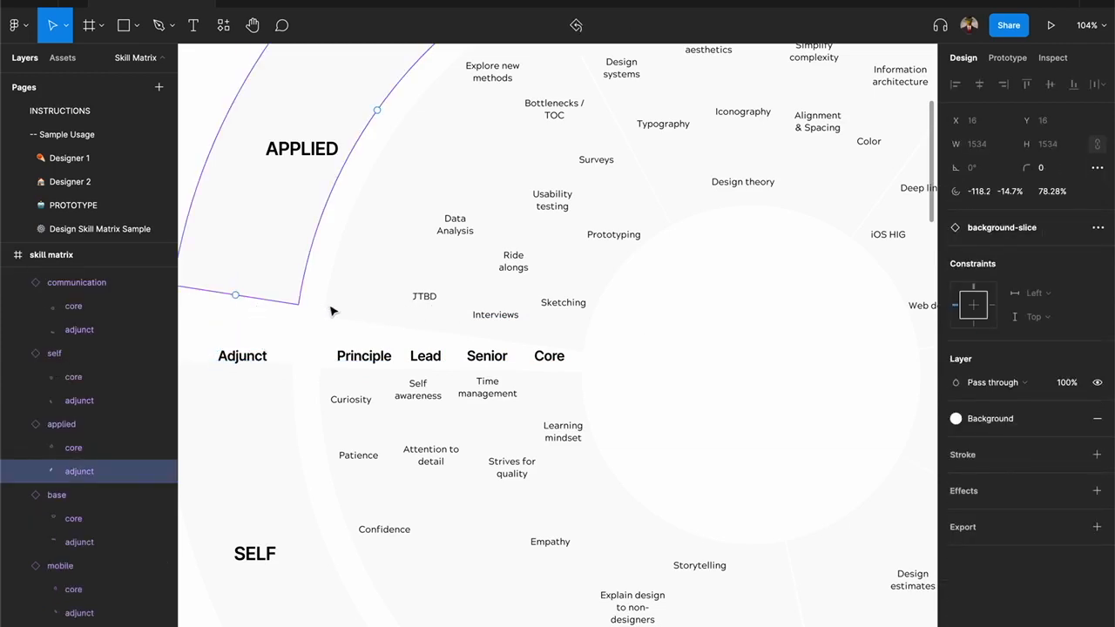
left_click(411, 325)
left_click(425, 332, "super")
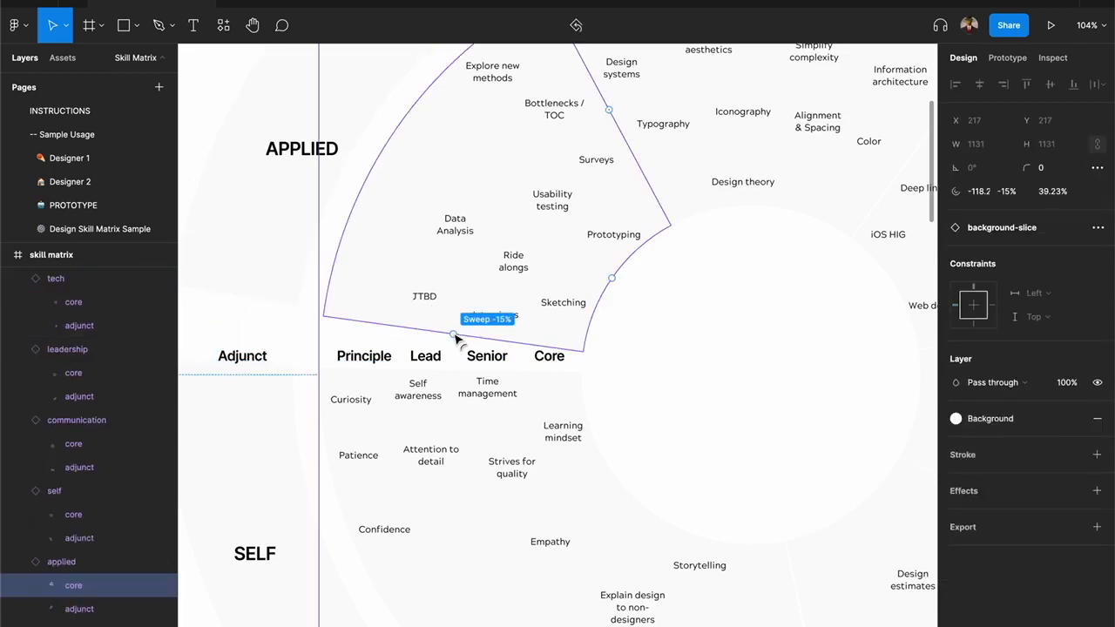
left_click(492, 383)
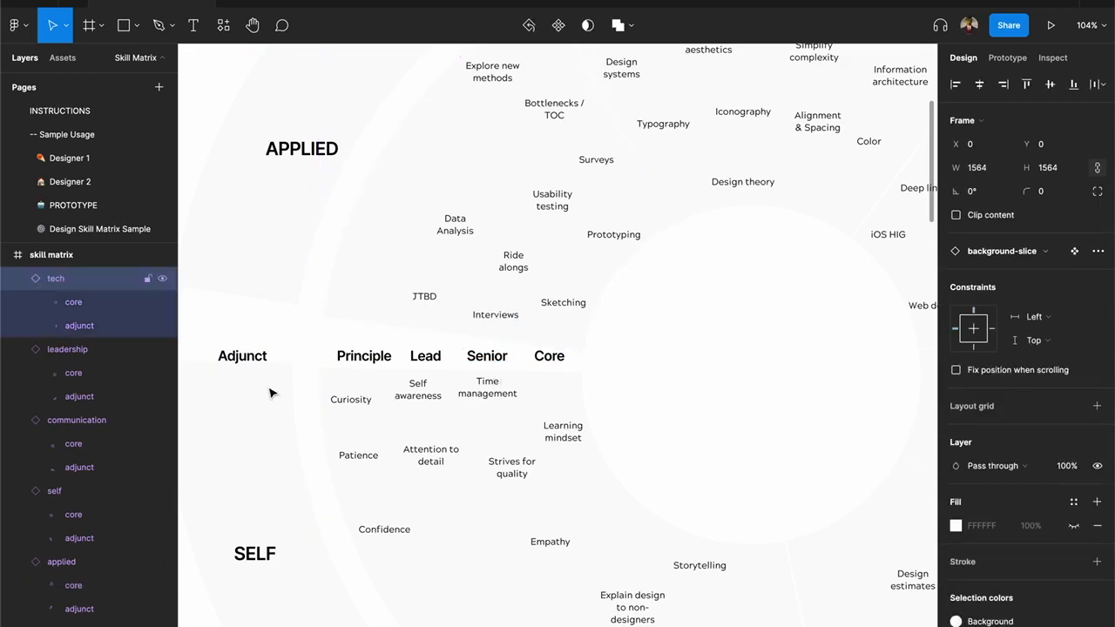
Step: Match the self slice's adjunct arc to its core arc by setting the adjunct's start angle to -179.1
left_click(571, 402, "super")
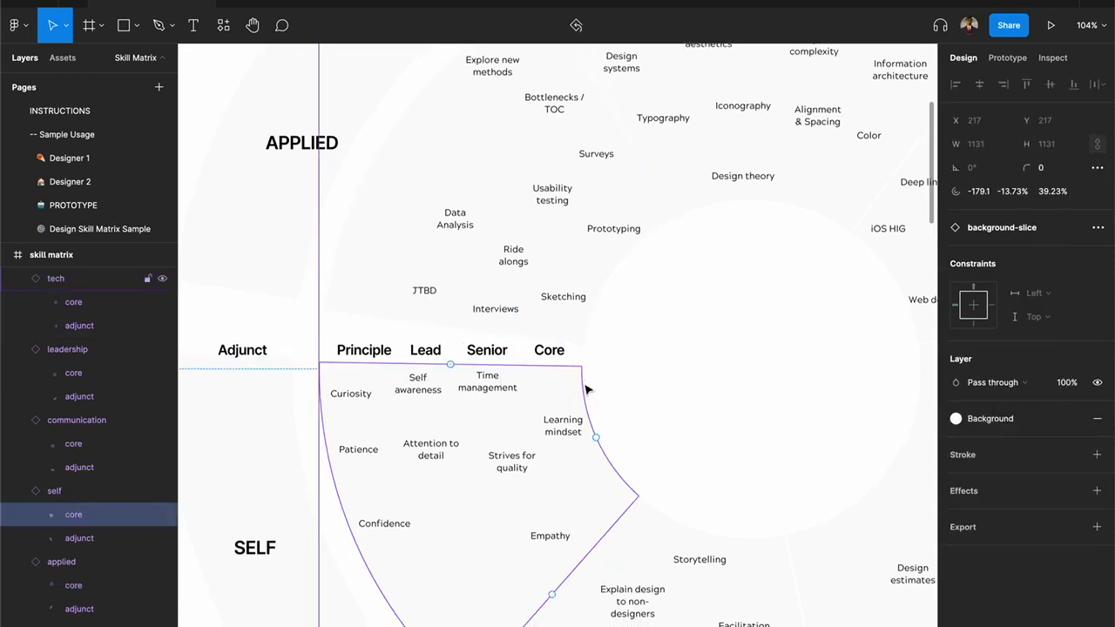
scroll(586, 388, "down", 2)
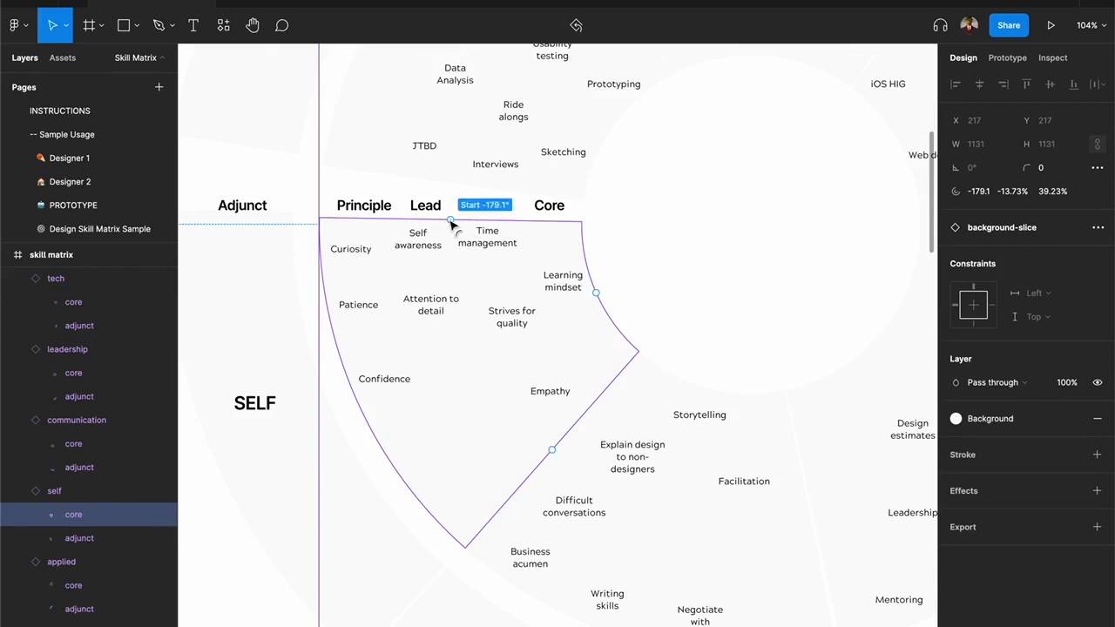
left_click(289, 253)
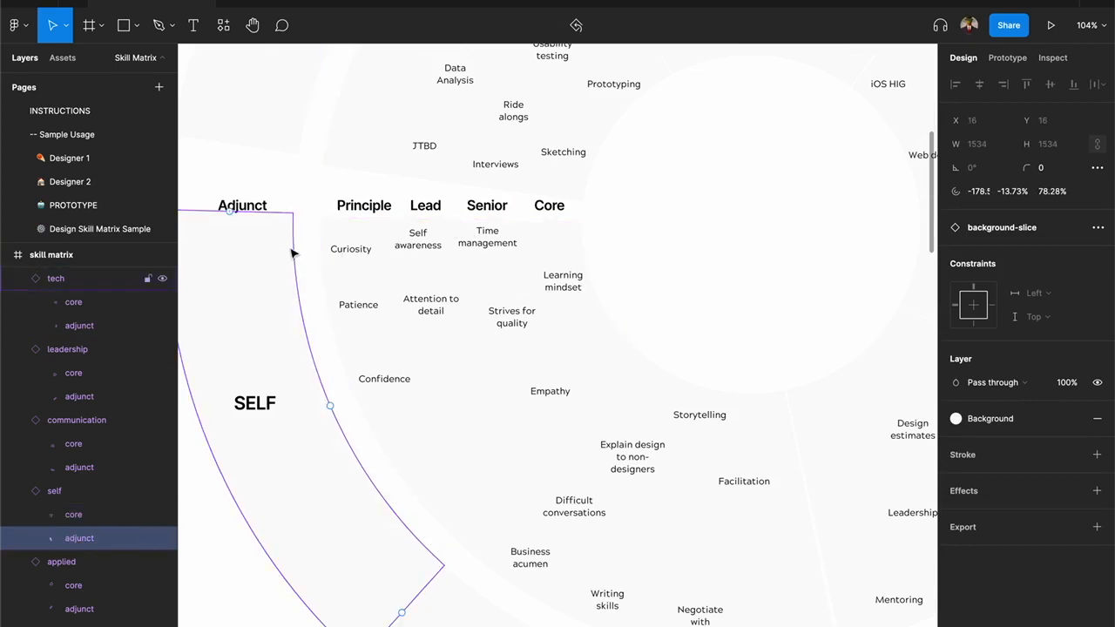
left_click(975, 194)
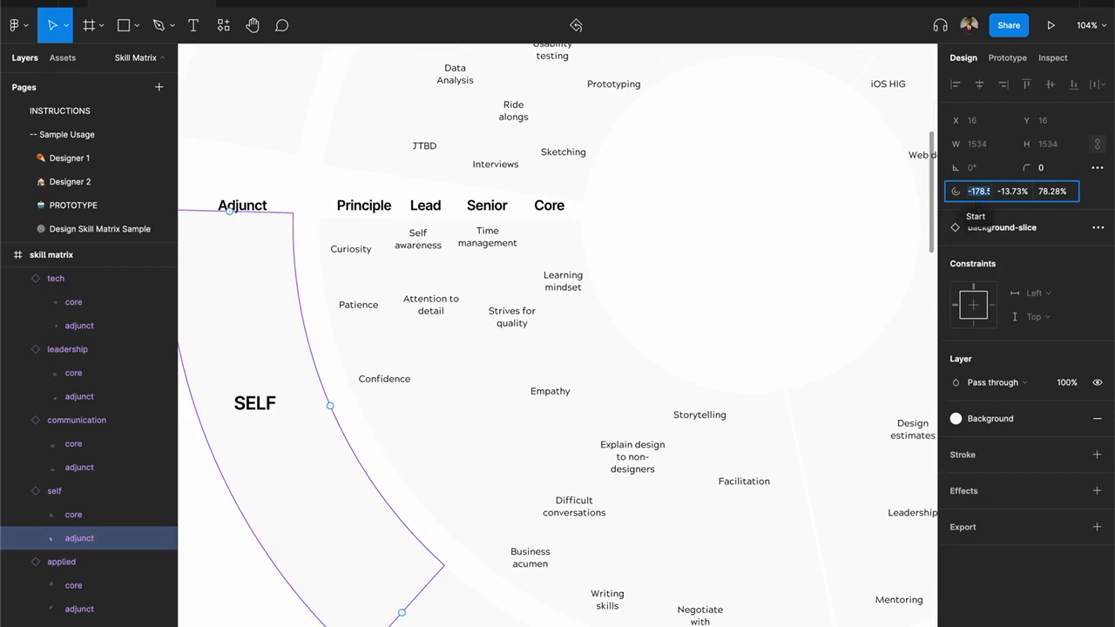
type("-")
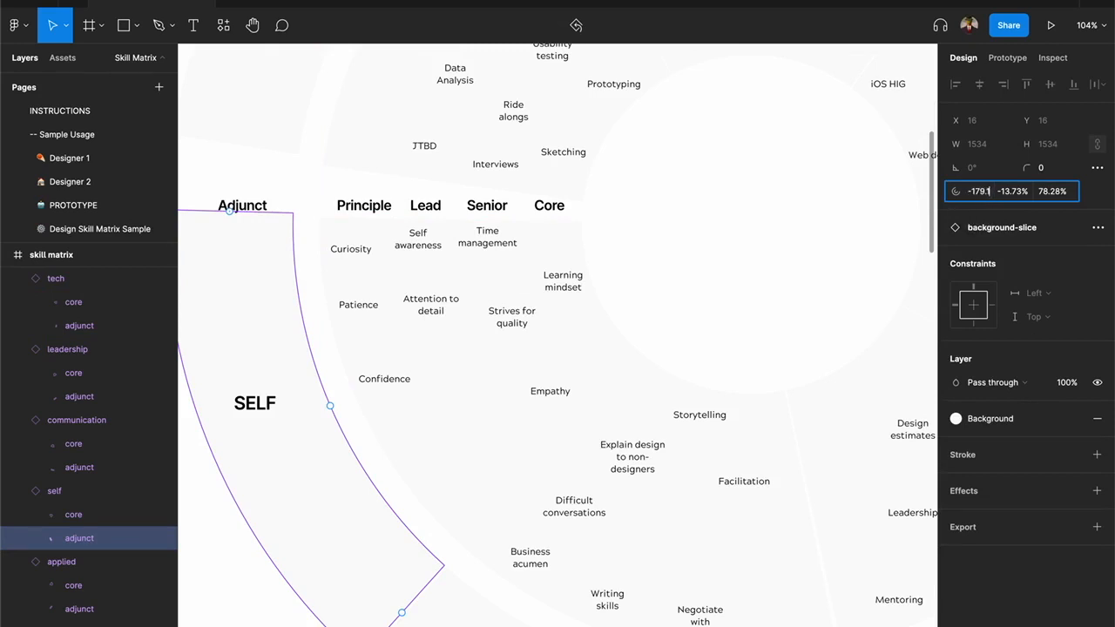
type("179.1")
key("Return")
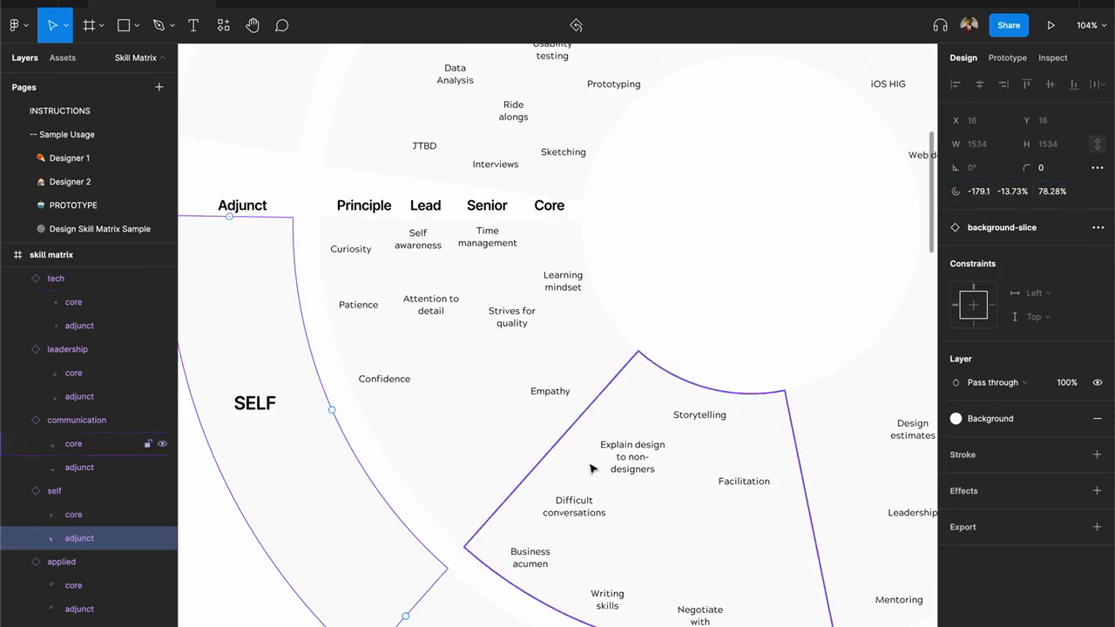
Step: Pull the self core arc's lower edge back from the communication slice to a sweep of about -13.49%
scroll(579, 455, "up", 3)
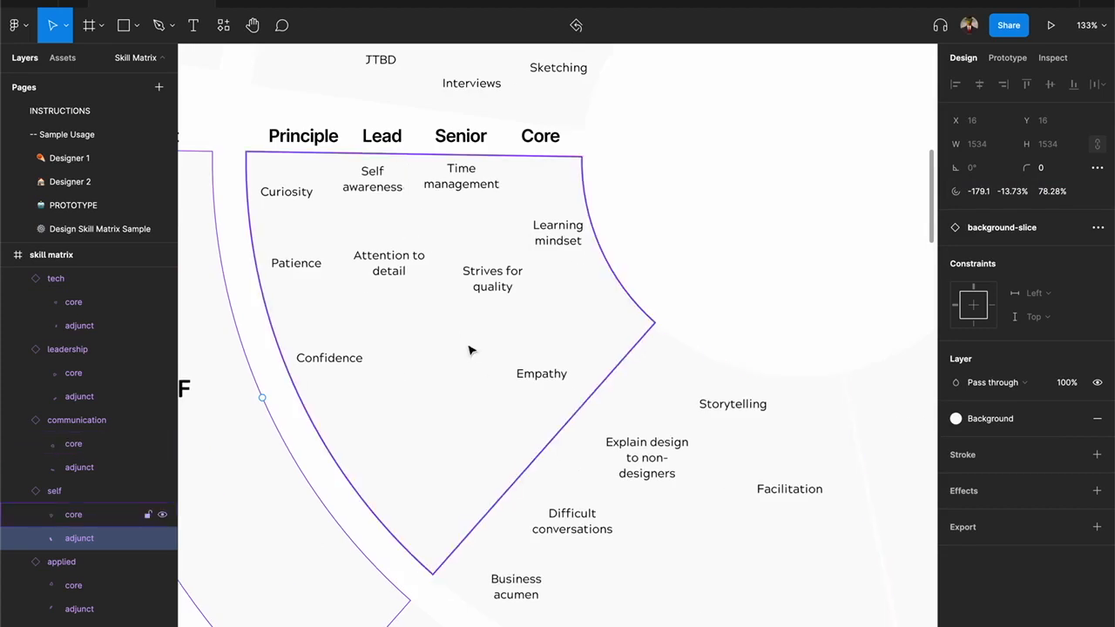
left_click(494, 416)
scroll(536, 457, "up", 3)
scroll(547, 490, "down", 3)
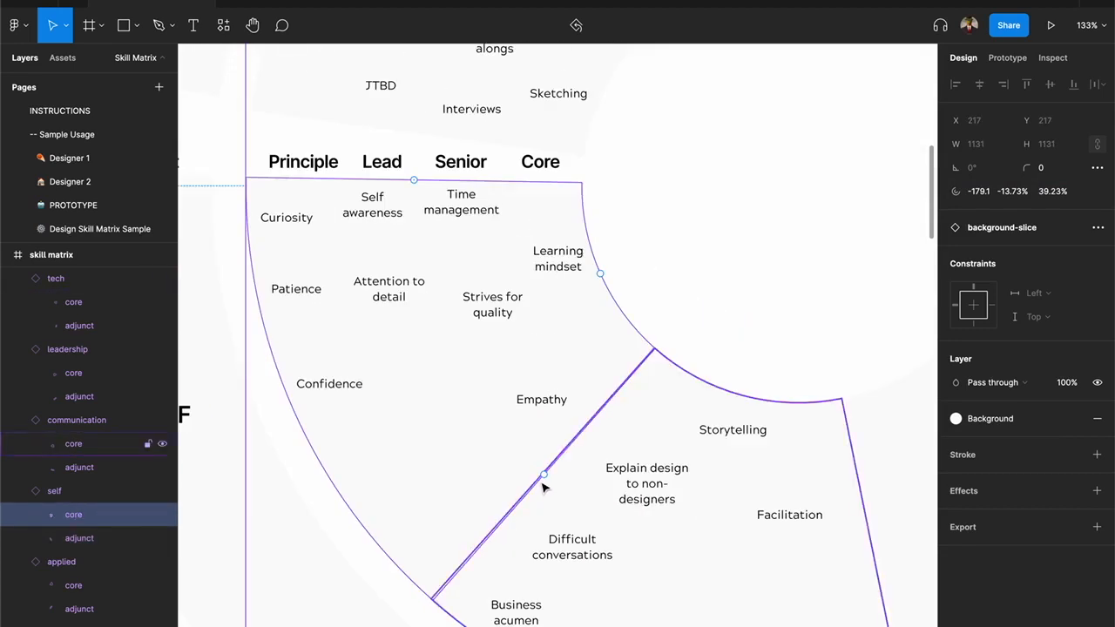
scroll(546, 482, "up", 3)
left_click_drag(546, 481, 540, 474)
scroll(540, 477, "up", 3)
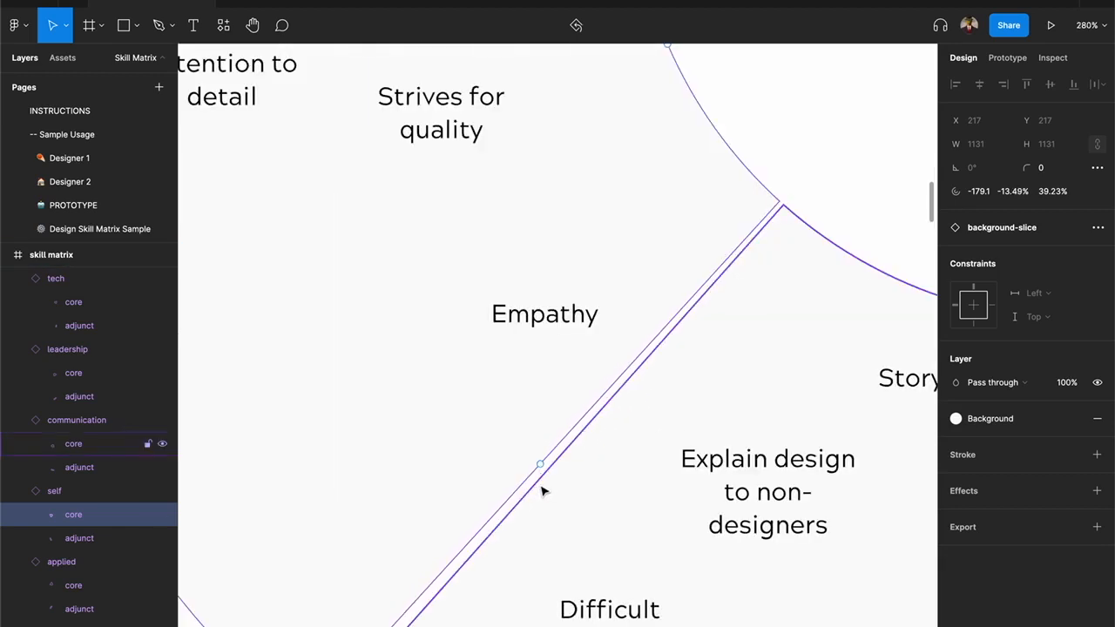
Step: Pull the self adjunct arc's lower edge slightly back from the communication slice to open a thin gap
scroll(470, 545, "down", 5)
scroll(647, 343, "left", 4)
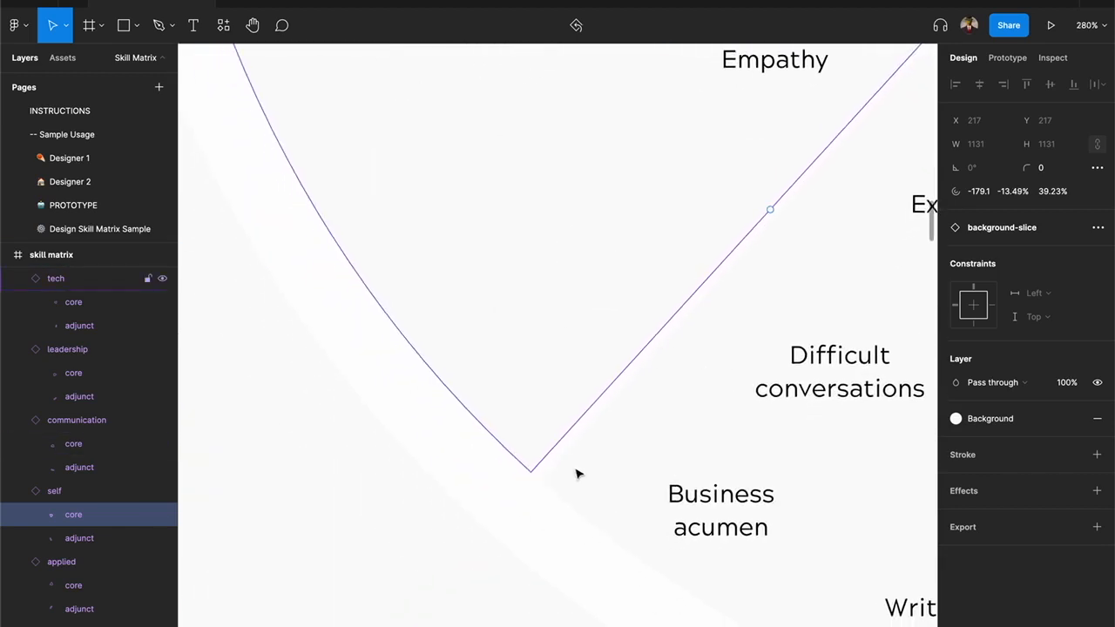
left_click(478, 549)
scroll(444, 527, "down", 2)
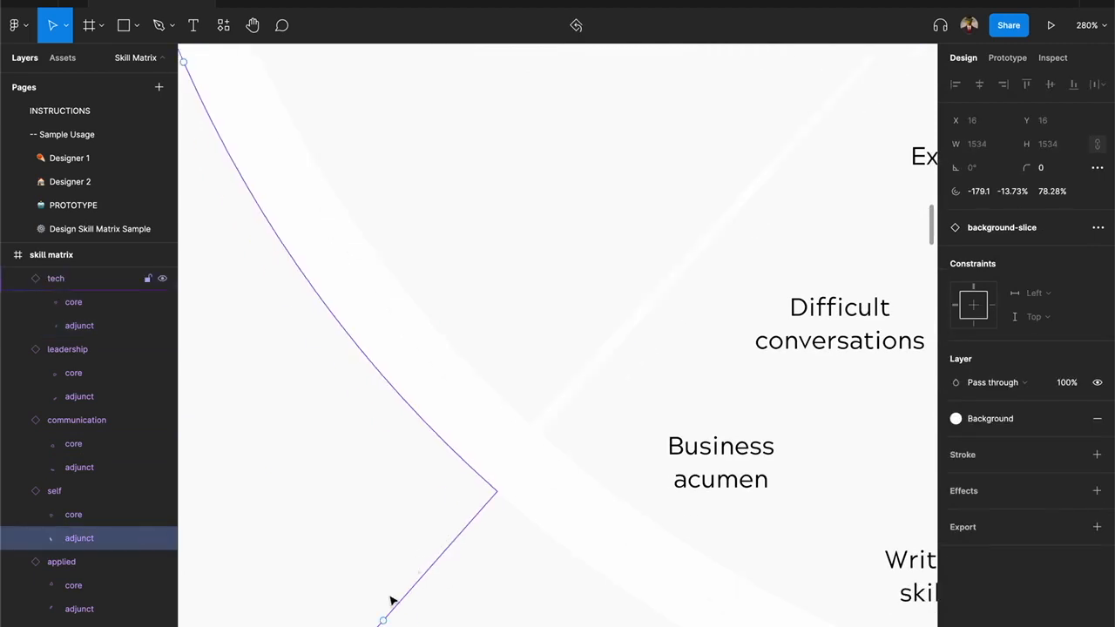
mouse_move(383, 621)
left_mouse_down()
mouse_move(358, 610)
mouse_move(373, 615)
left_mouse_up()
Step: Set the self core arc's sweep to -13.6%
left_click(537, 340)
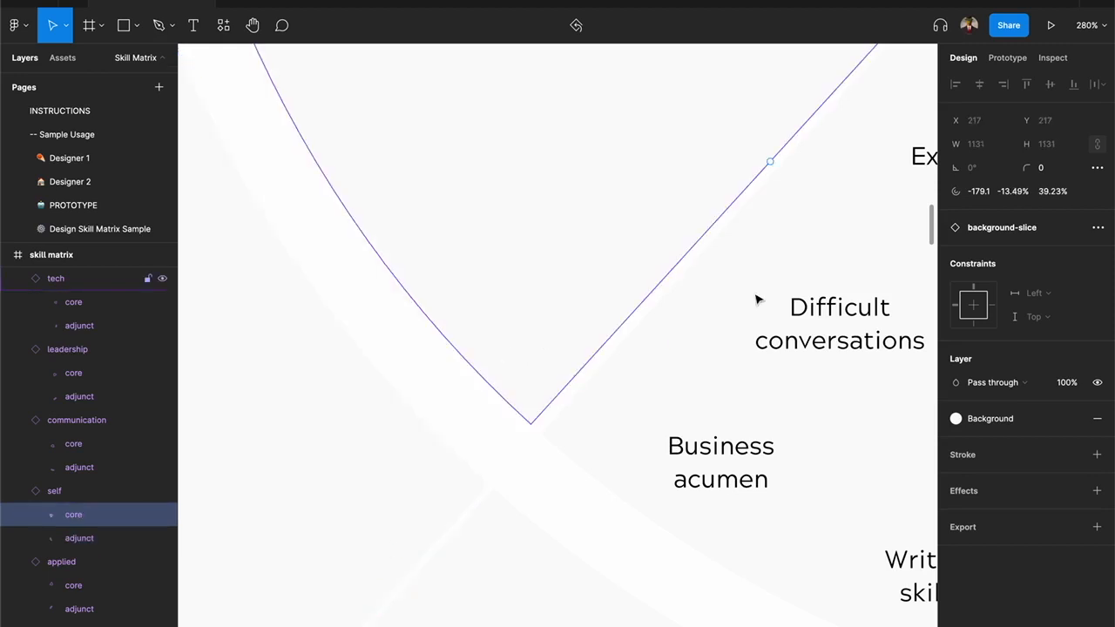
left_click(1013, 193)
type("-1")
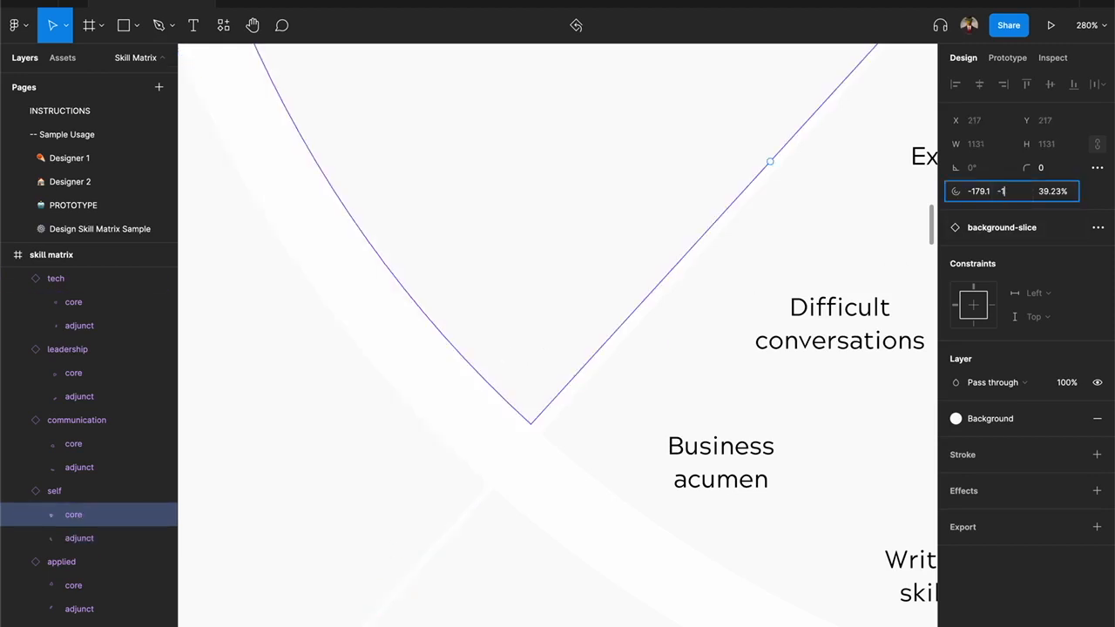
key("Return")
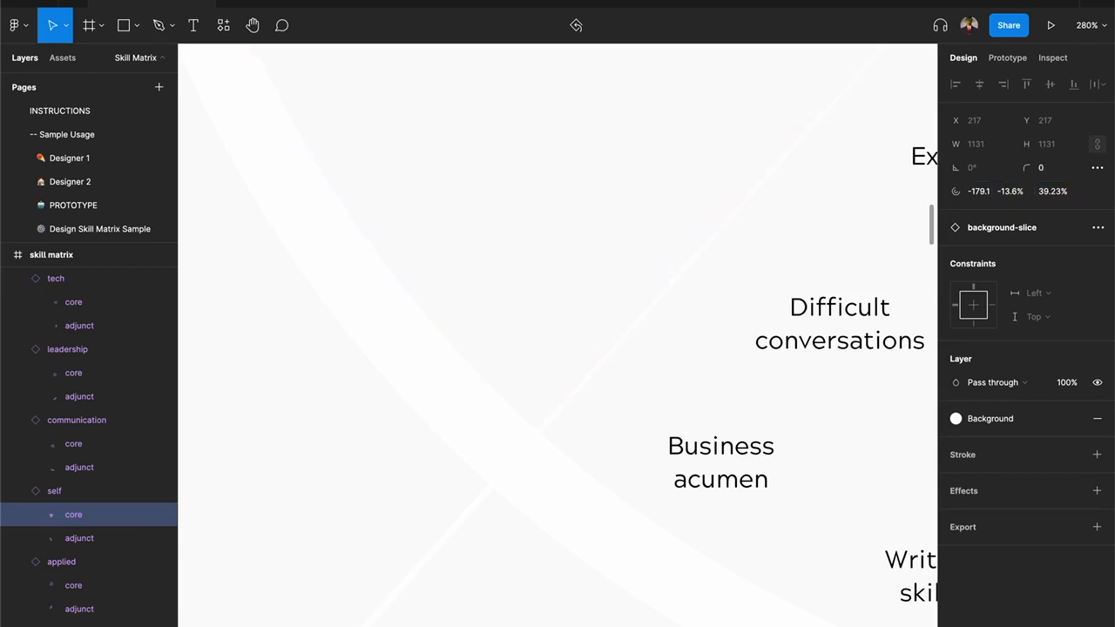
scroll(627, 281, "down", 3)
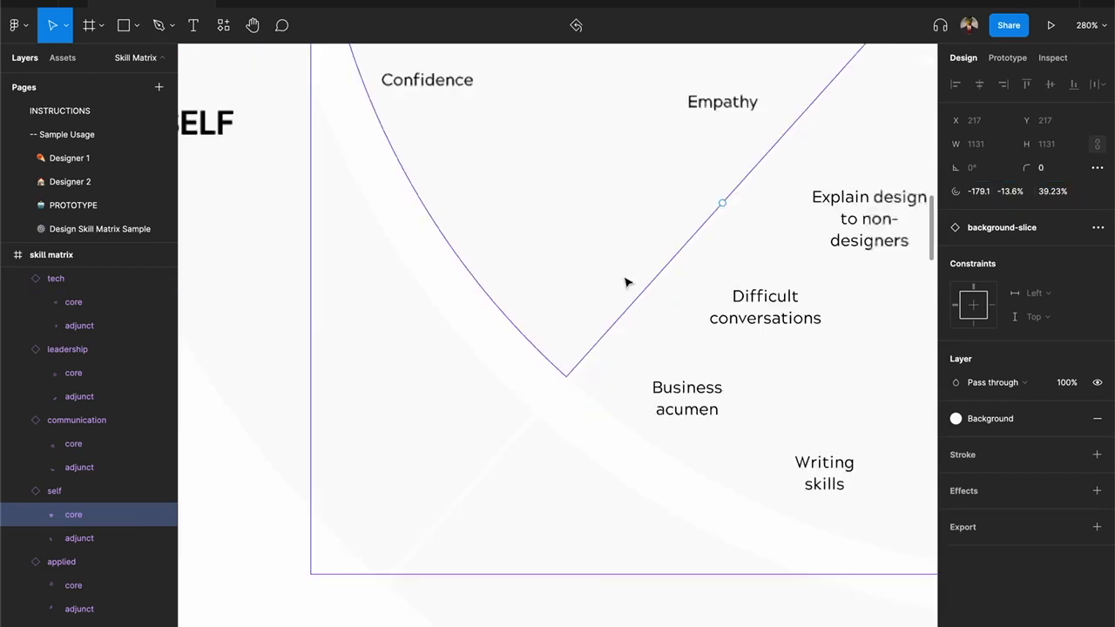
Step: Lower the Core label slightly within the gap and move the Senior label down to Y 751
left_click(504, 331)
scroll(506, 331, "down", 2)
left_click_drag(859, 85, 813, 341)
left_click(761, 190)
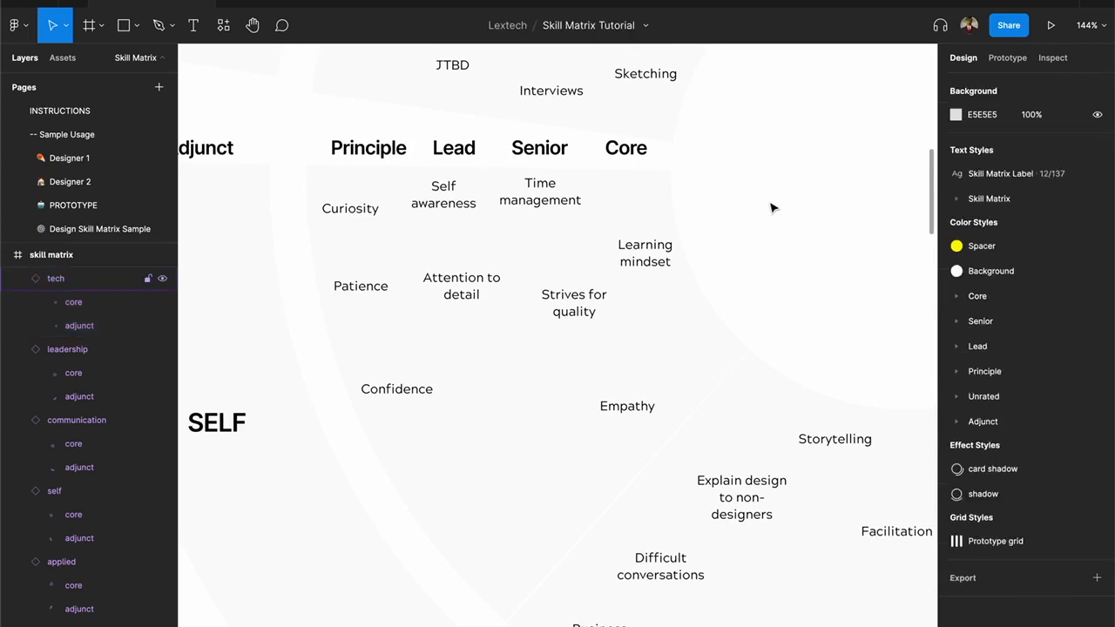
left_click_drag(626, 155, 636, 157)
left_click(558, 157)
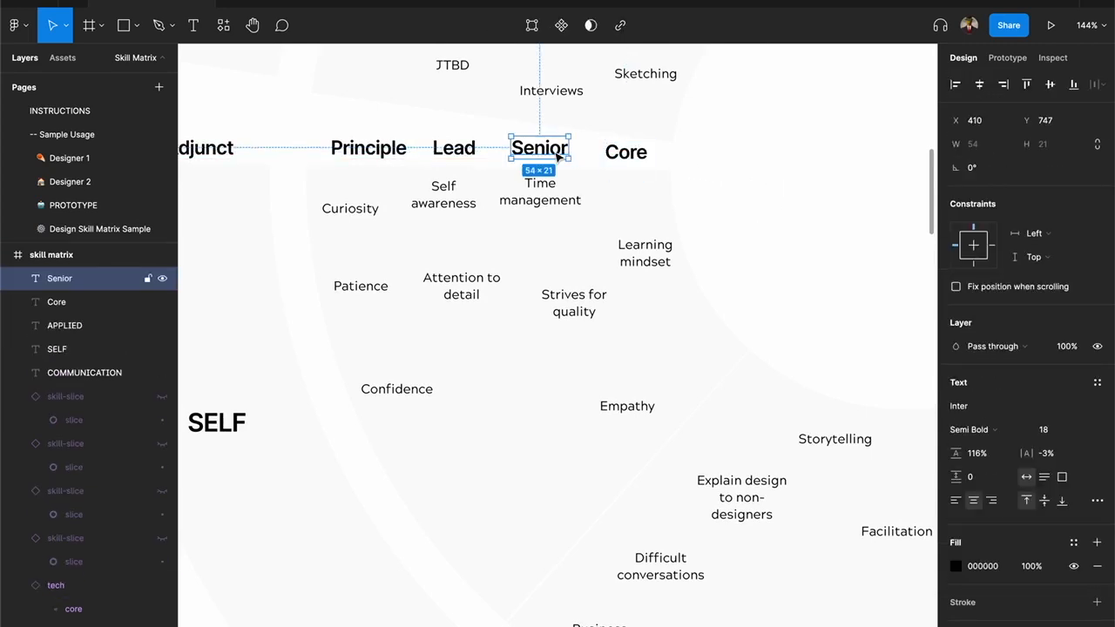
key("Down")
key("Down")
key("Down")
key("Down")
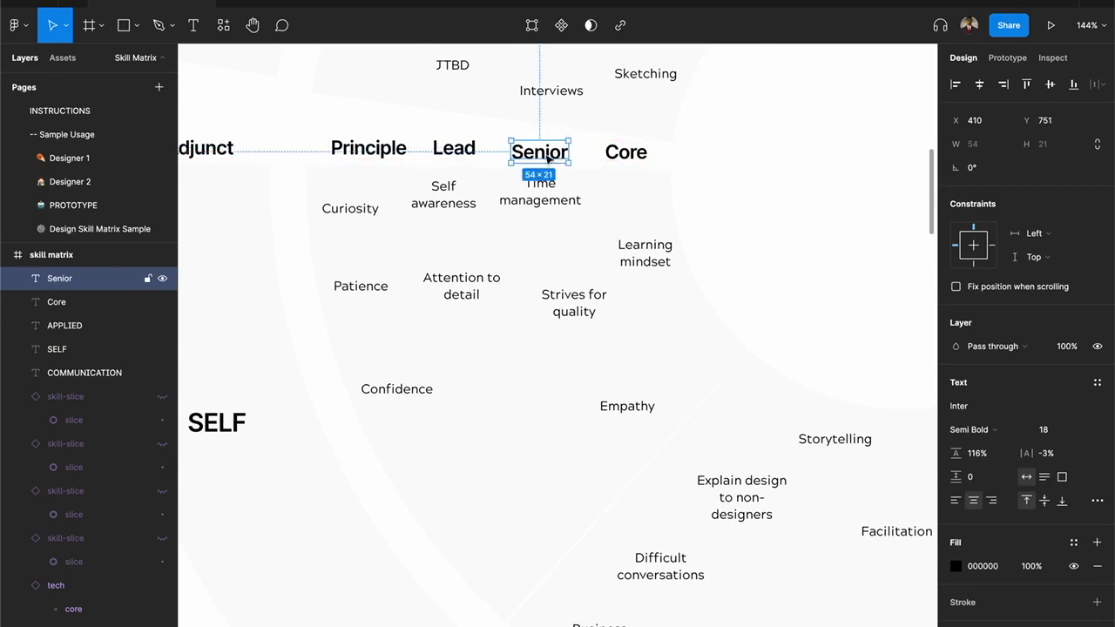
Step: Align the bottom edges of the Adjunct, Principle, Lead, Senior and Core labels at the lowered height
left_click(454, 153)
left_click(542, 155, "shift")
left_click(623, 153, "shift")
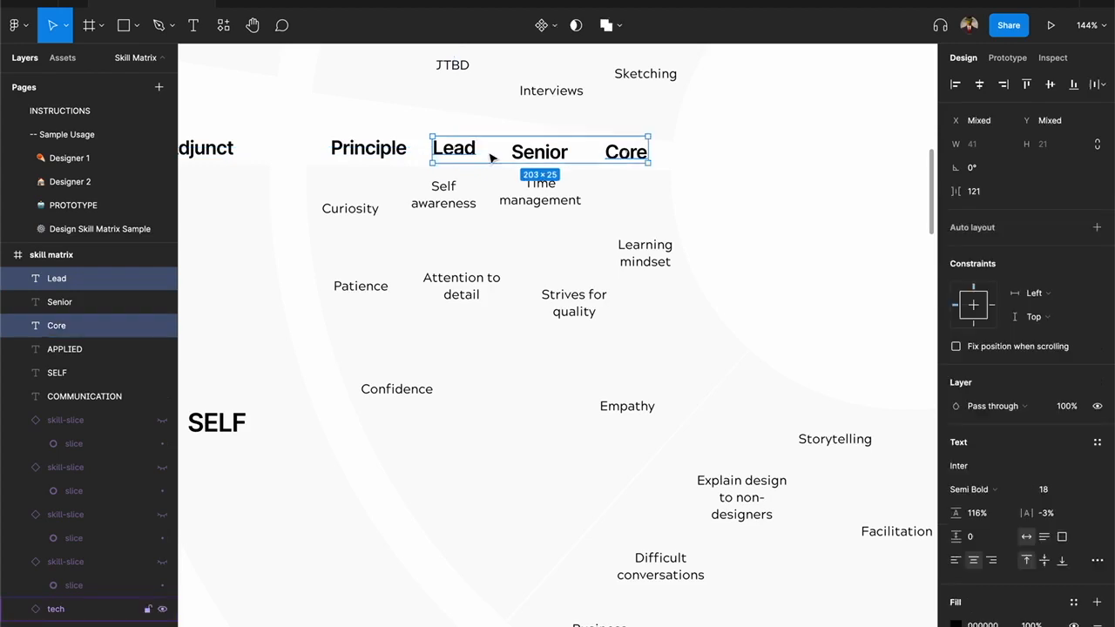
left_click(361, 148, "shift")
left_click(207, 148, "shift")
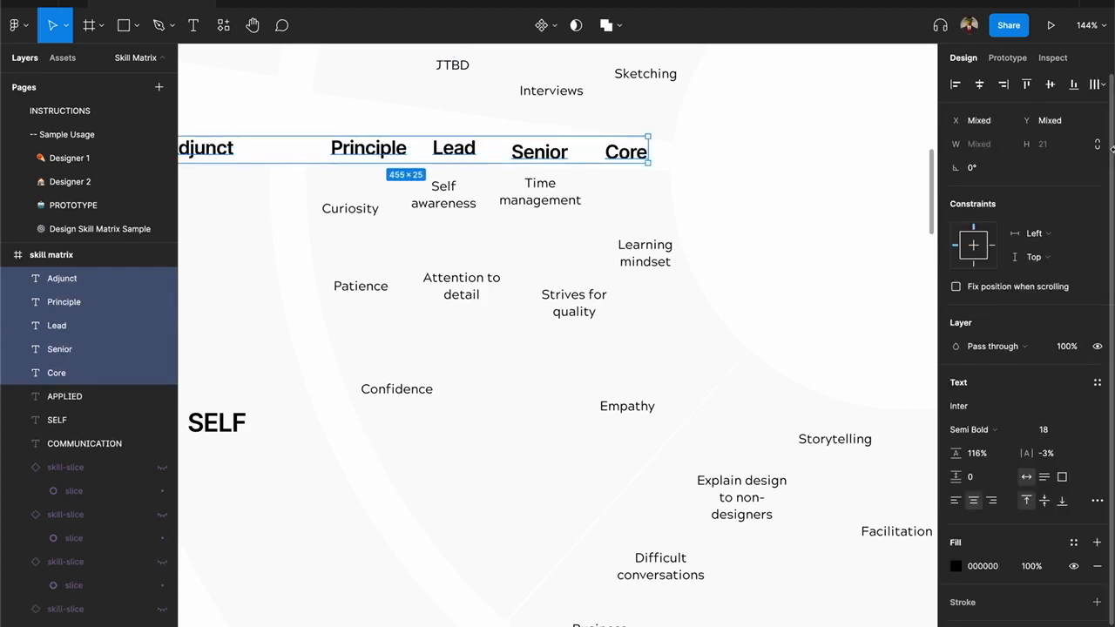
left_click(1072, 85)
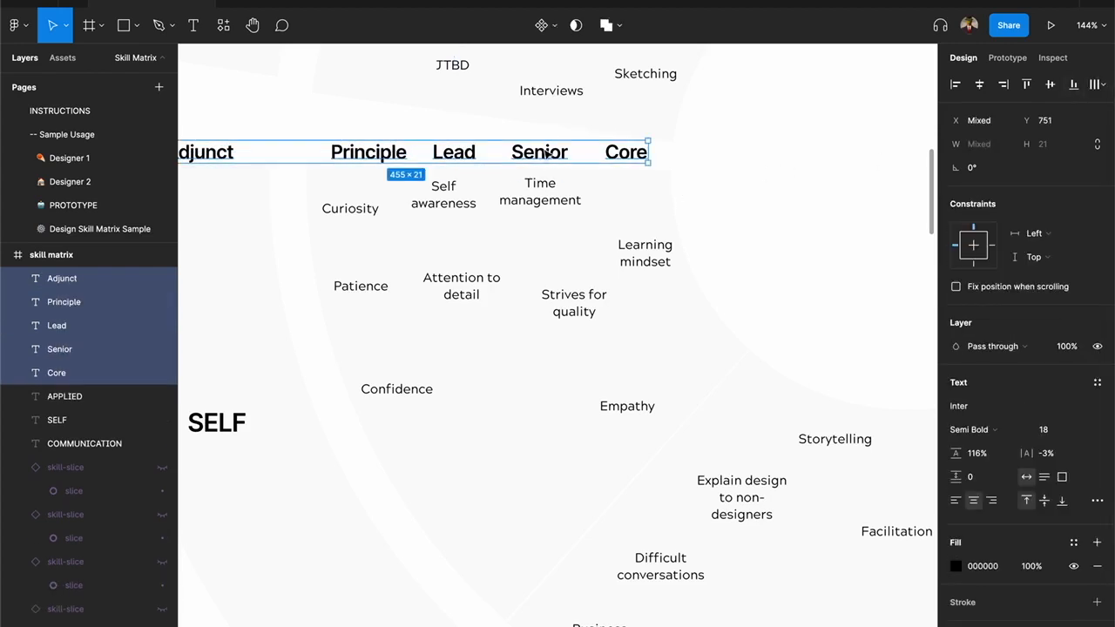
left_click(728, 180)
Step: Place a skill-slice component instance in the skill matrix and move it to the frame's origin, with X at 0
scroll(729, 179, "down", 3)
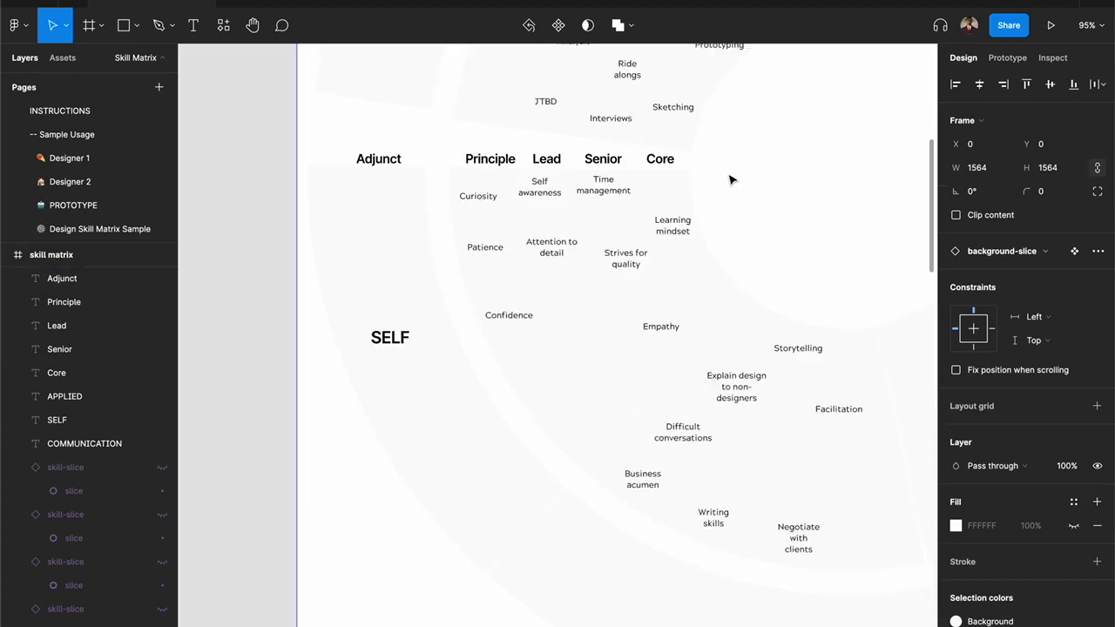
left_click_drag(812, 152, 758, 178)
left_click_drag(853, 147, 519, 340)
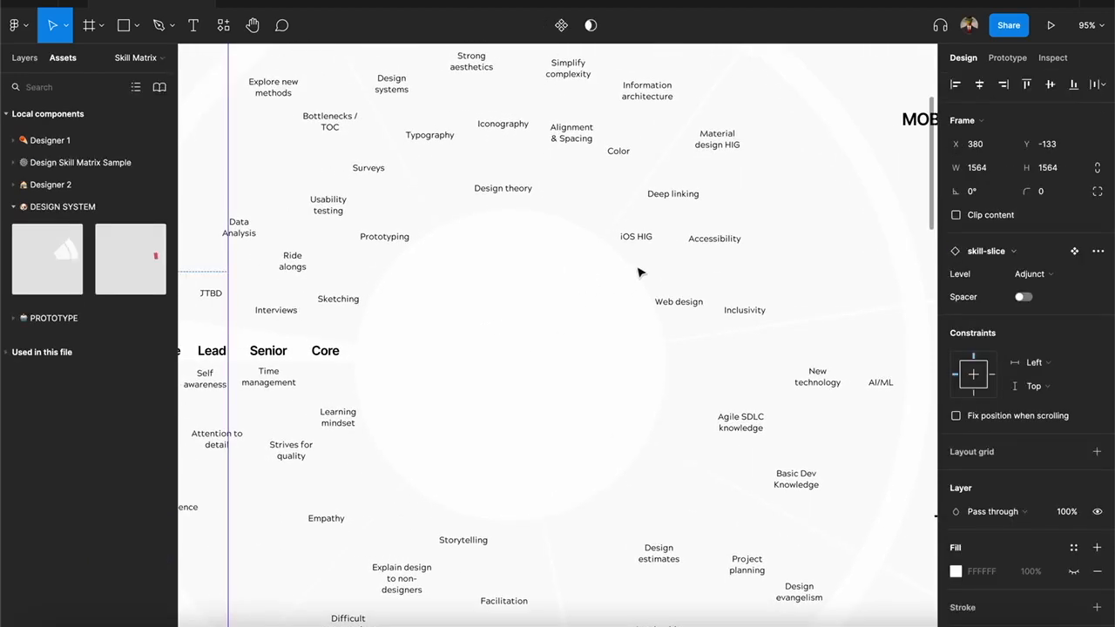
scroll(562, 303, "down", 5)
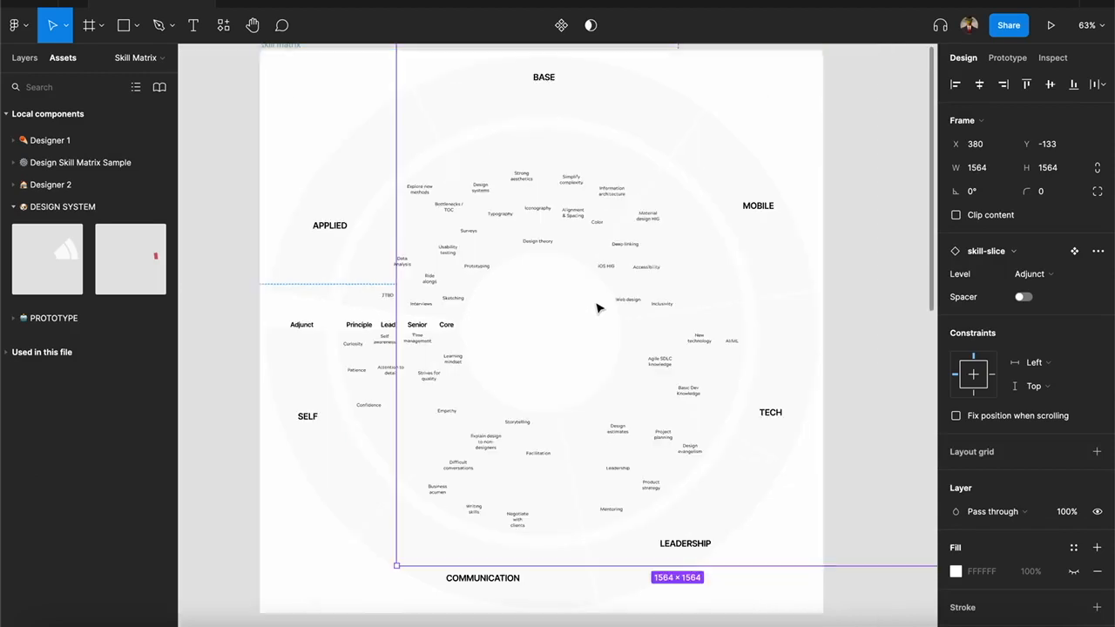
left_click(972, 147)
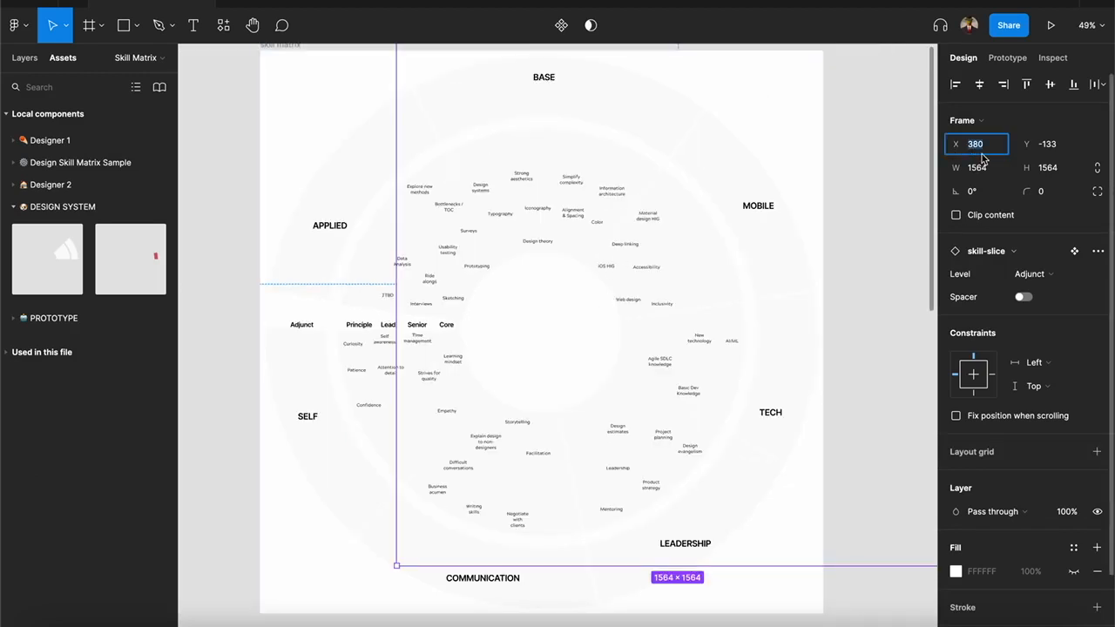
type("0")
key("Tab")
left_click(841, 249)
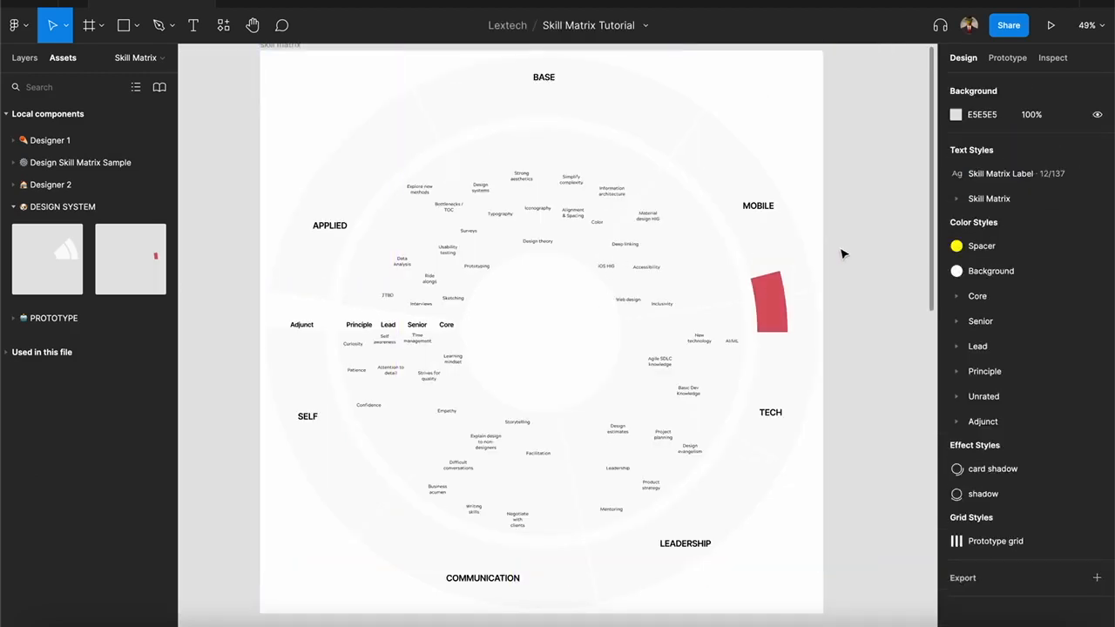
Step: Move the locked skill label group, Group 2, above the new skill-slice in the layer order
scroll(664, 334, "up", 3)
scroll(676, 326, "up", 2)
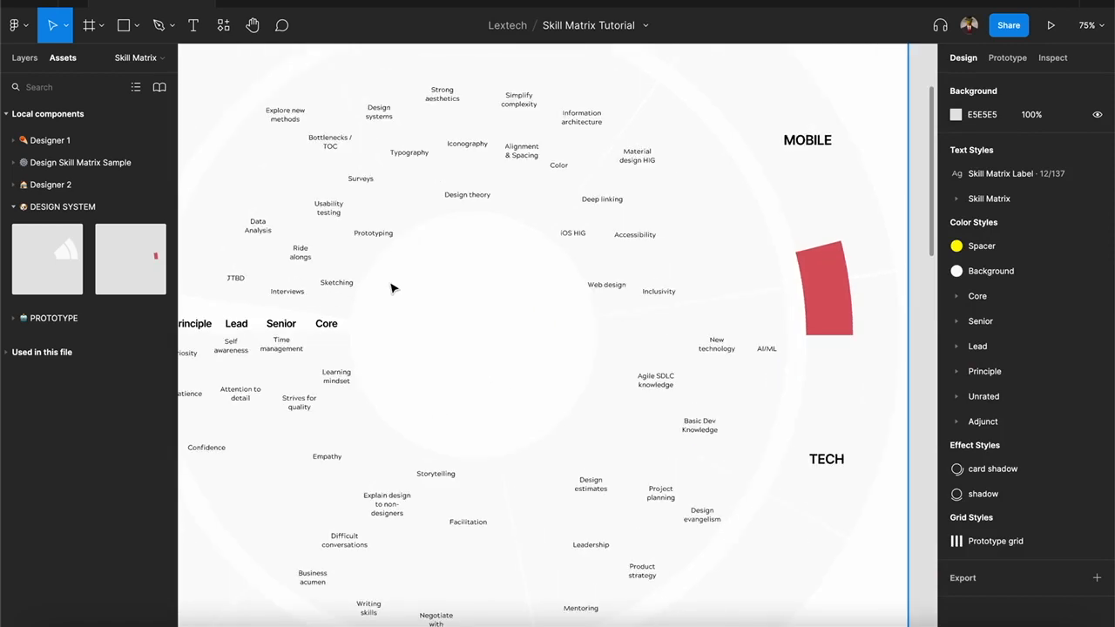
left_click(24, 59)
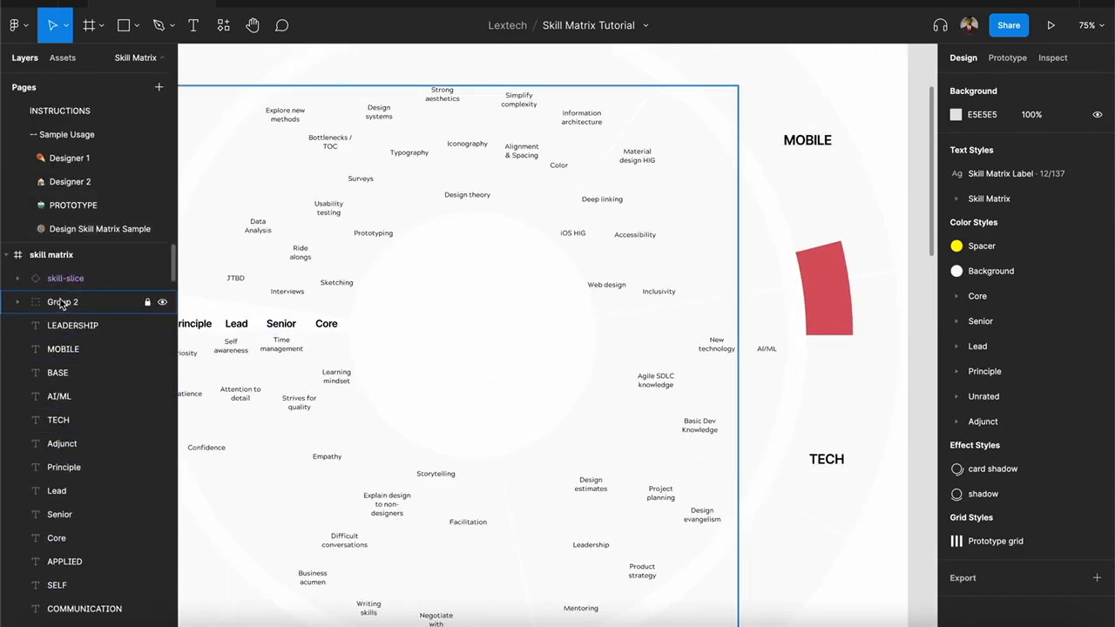
left_click(67, 301)
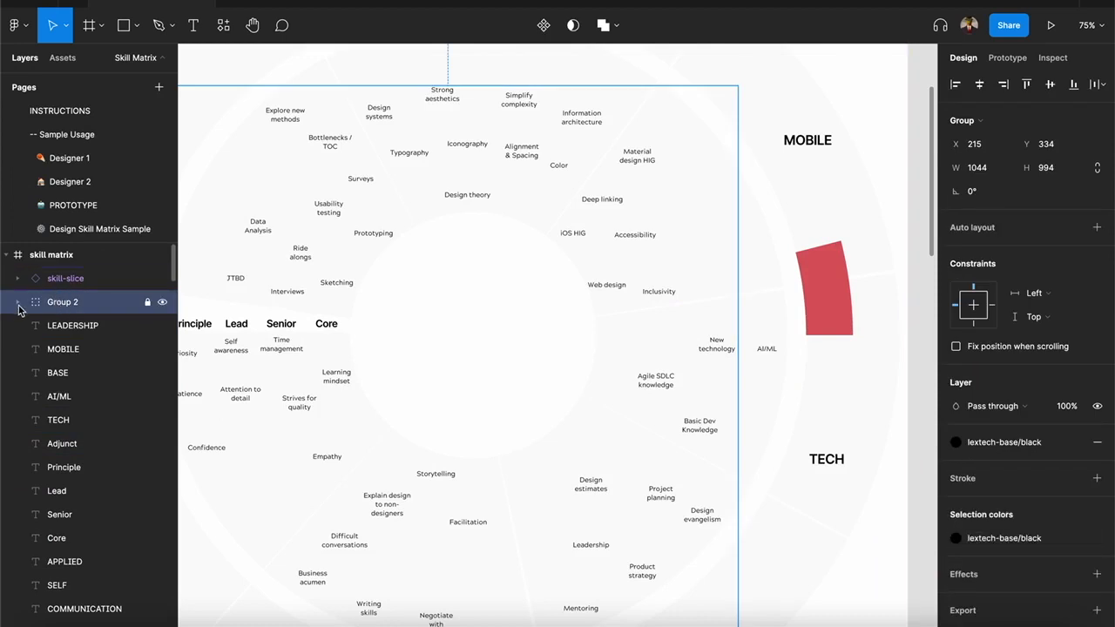
left_click(18, 302)
left_click(25, 302)
left_click_drag(57, 306, 58, 277)
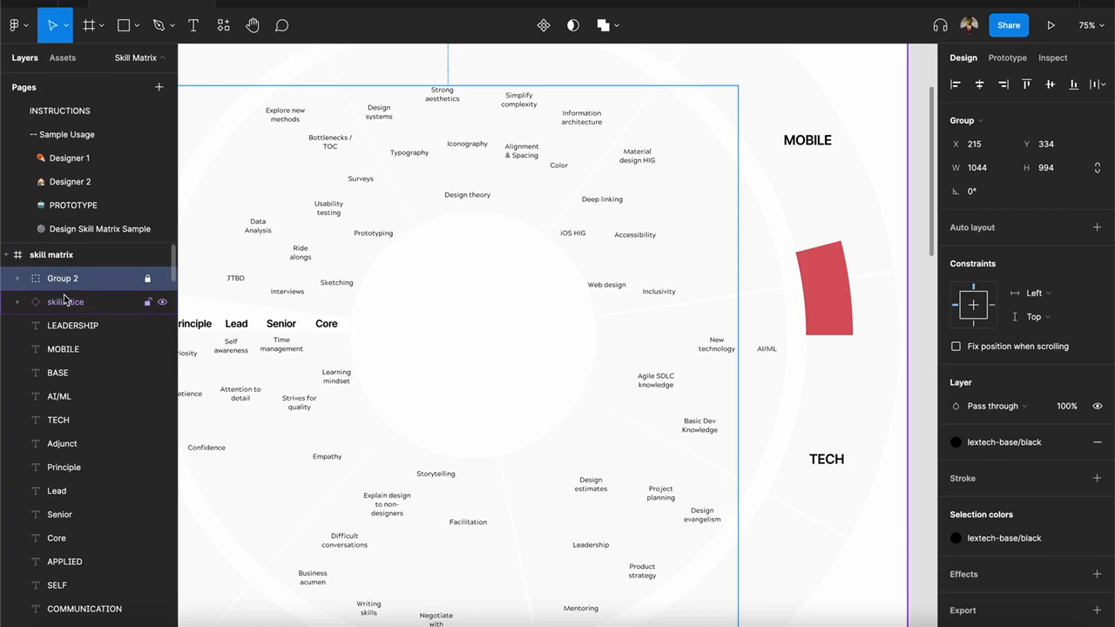
Step: Group the Adjunct, Principle, Lead, Senior and Core labels under the name skill levels
left_click(63, 303)
left_click(62, 325)
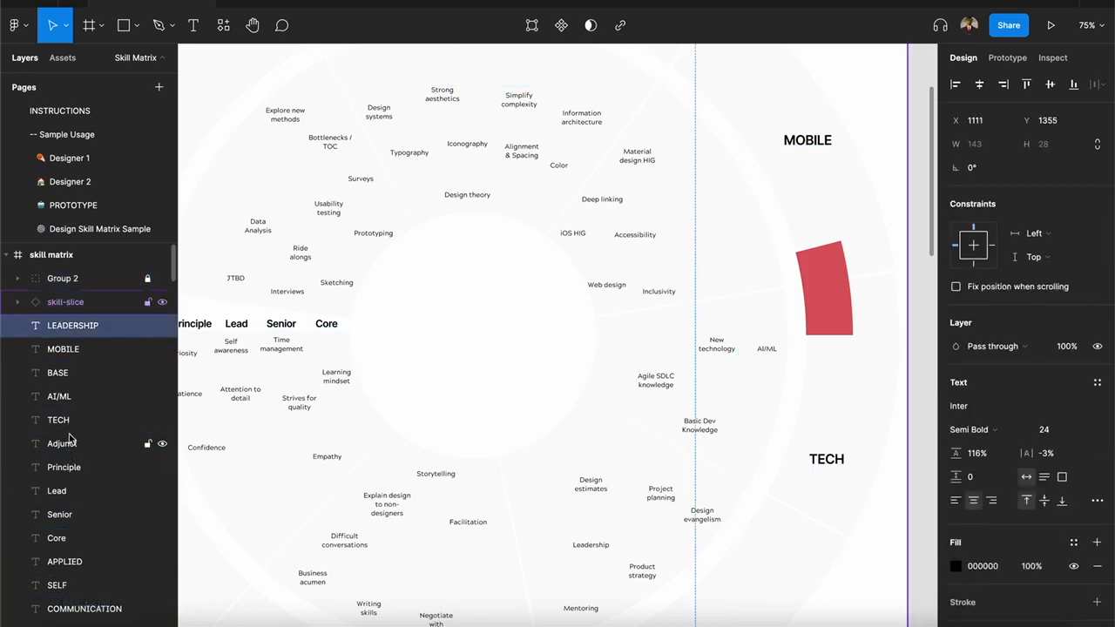
scroll(69, 440, "down", 1)
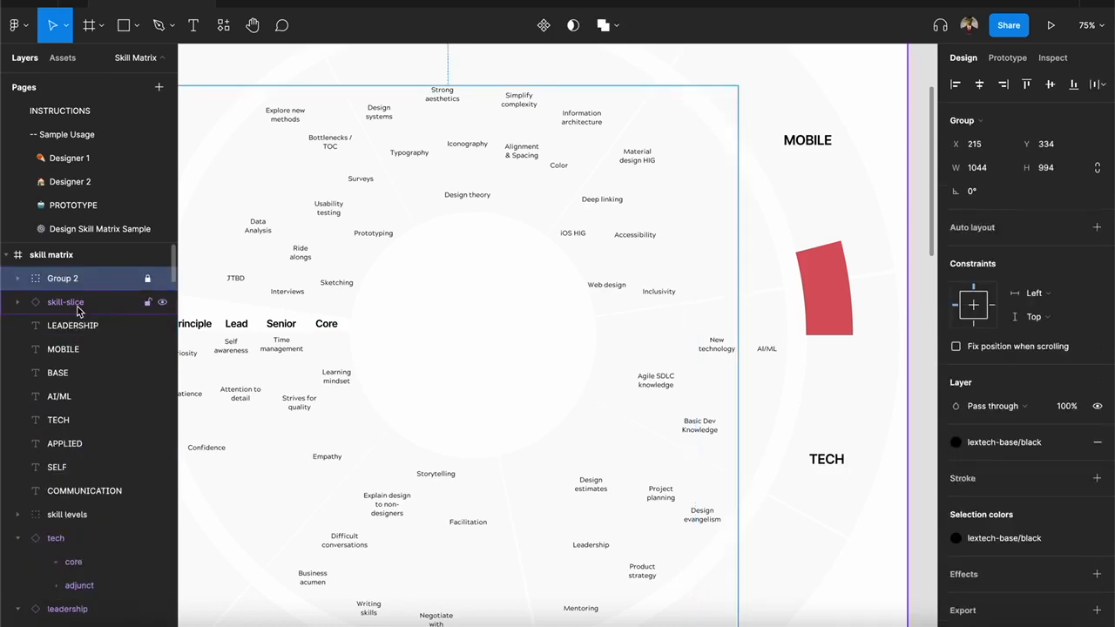
Step: Set the Level property of the skill-slice instance beneath Group 2 to Core
left_click(78, 308)
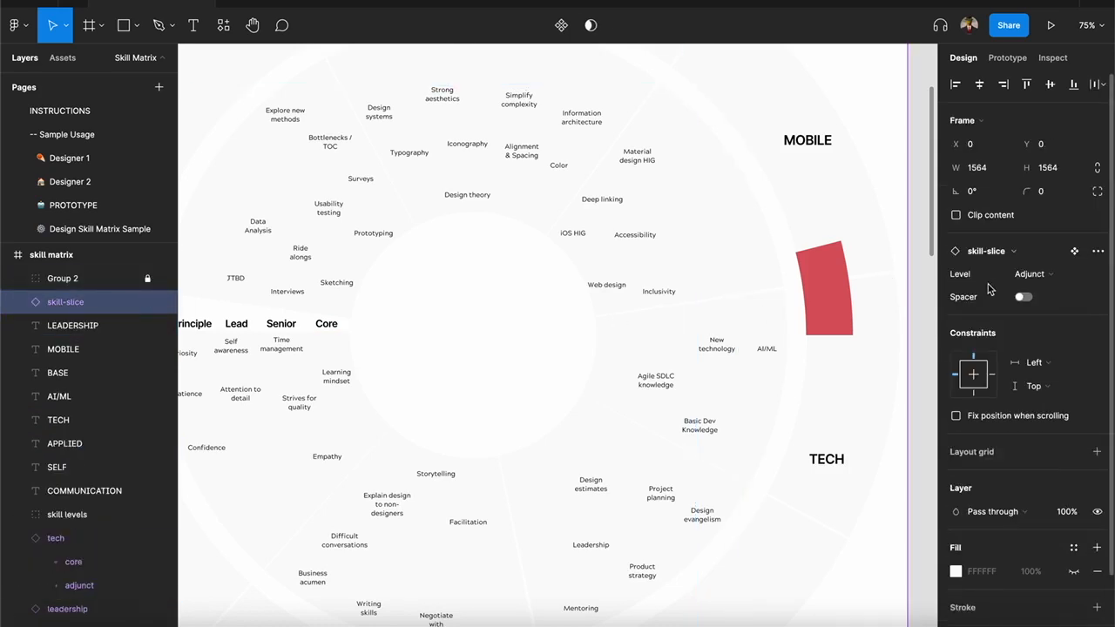
left_click(1037, 276)
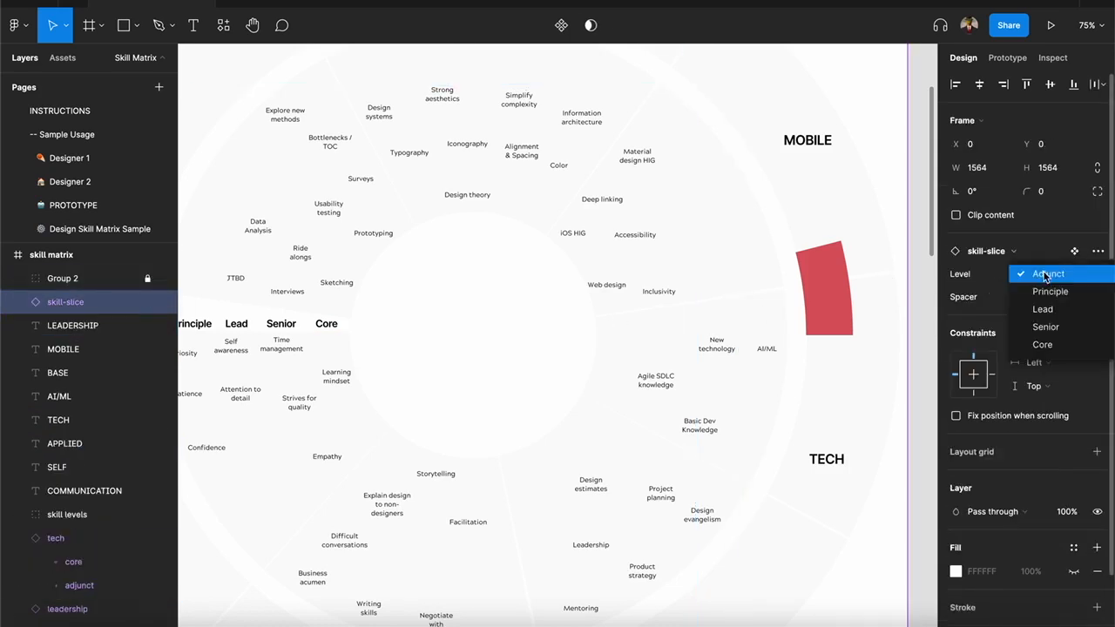
left_click(1061, 343)
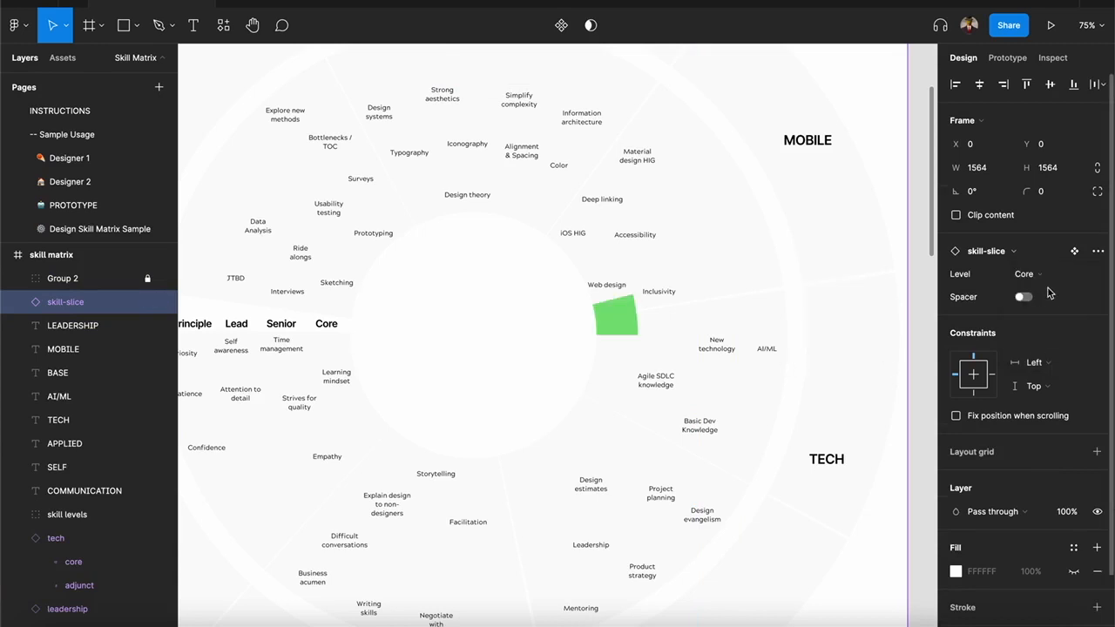
Step: Set the green core slice's start angle to -8.96°, matching the lower edge of the Mobile background slice
scroll(716, 309, "up", 5)
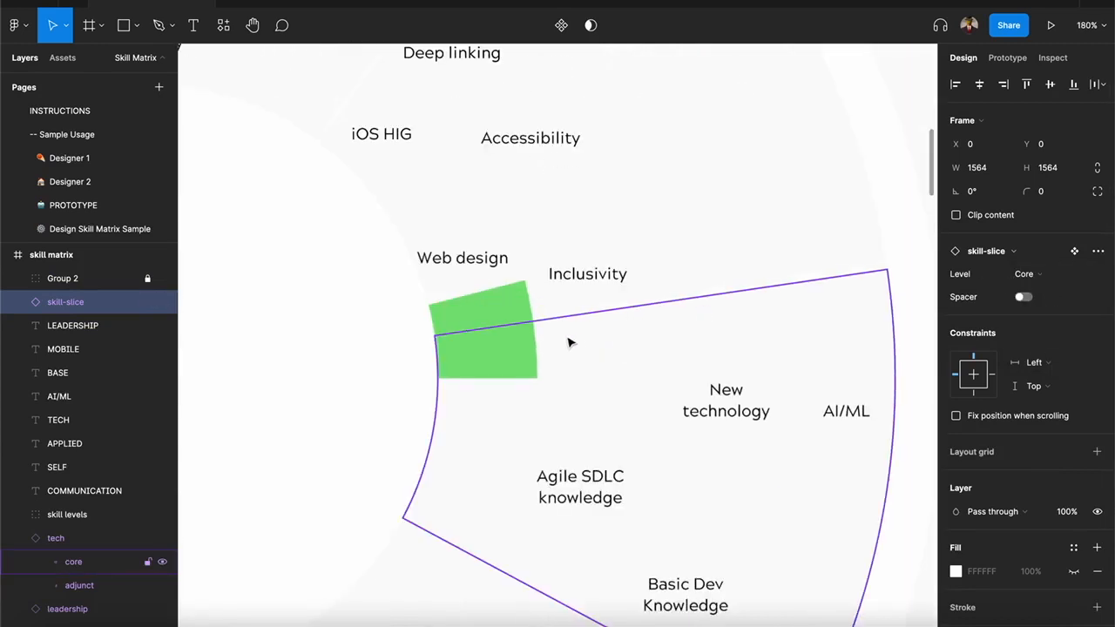
left_click(471, 347)
scroll(440, 371, "up", 5)
mouse_move(584, 410)
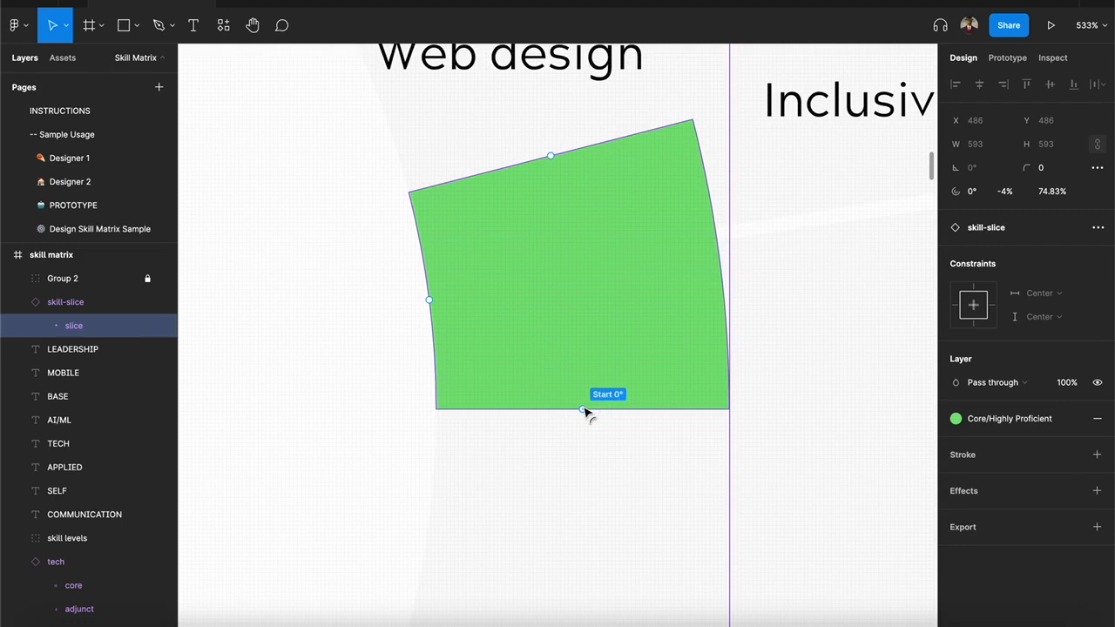
left_click_drag(585, 409, 562, 253)
left_click(808, 202)
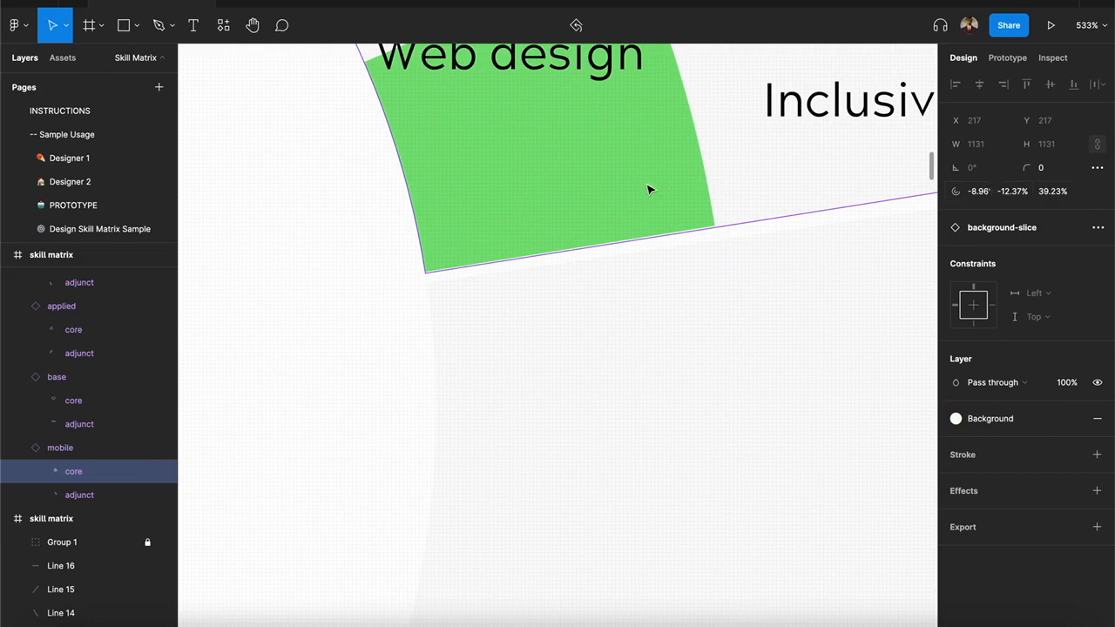
left_click(642, 191)
left_click(974, 195)
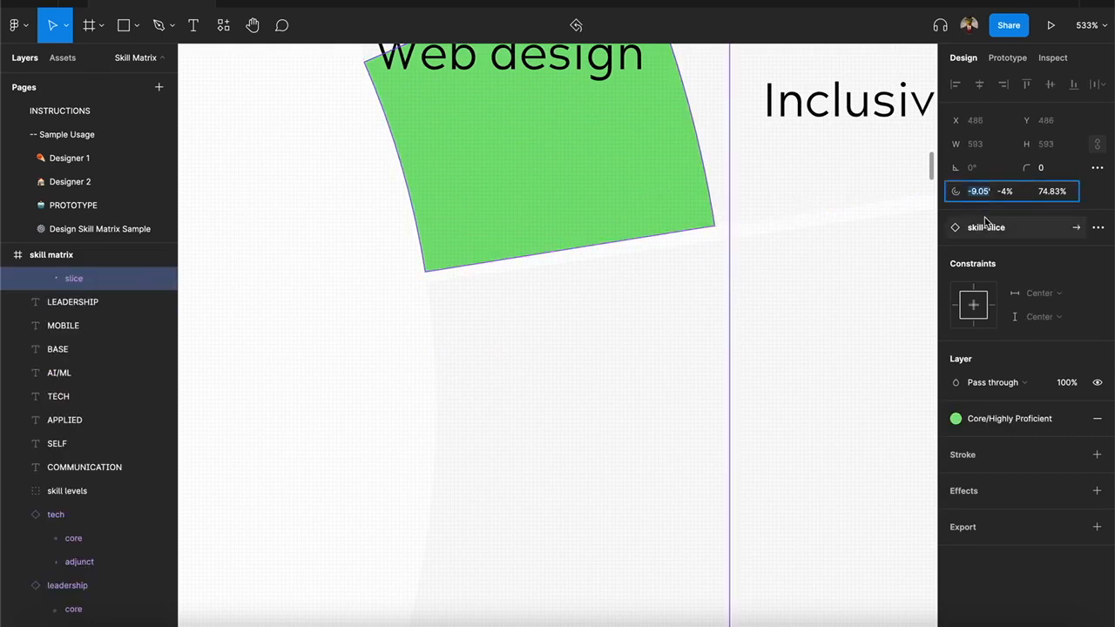
type("-8.96")
key("Return")
left_click(275, 209)
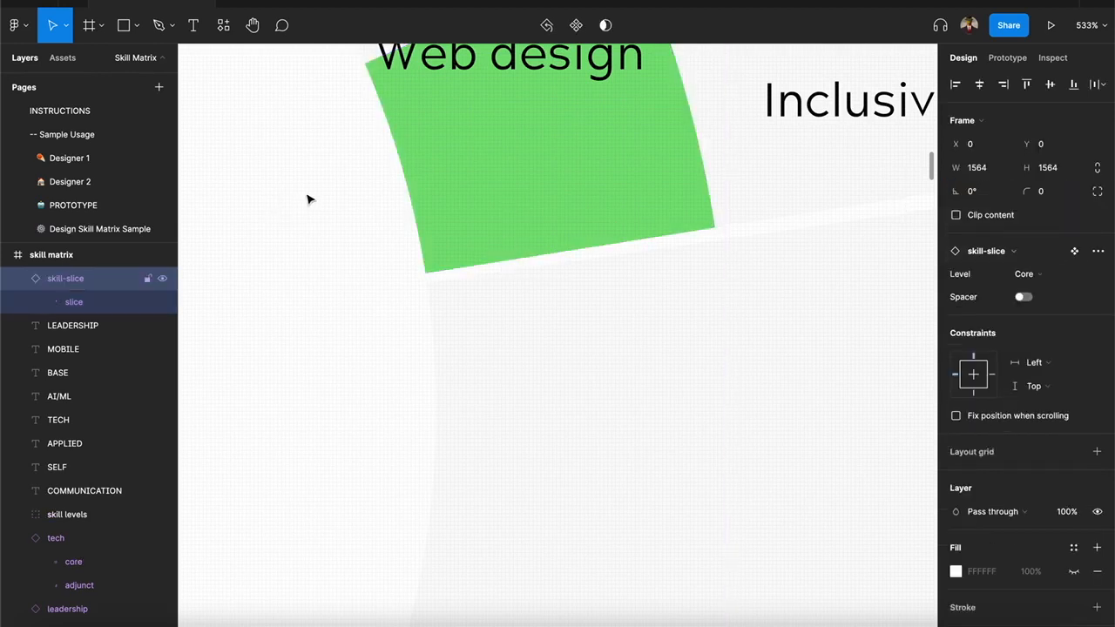
Step: Extend the green core slice's sweep to about -6.66% so it surrounds the Web design label
scroll(307, 199, "up", 4)
left_click(528, 409)
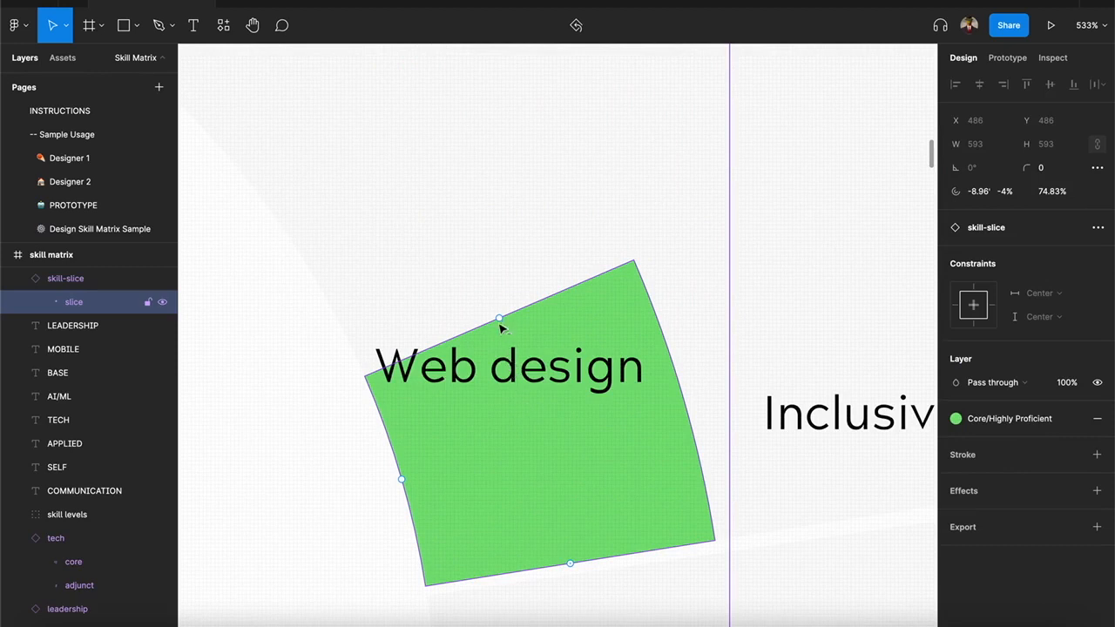
left_click_drag(500, 324, 424, 171)
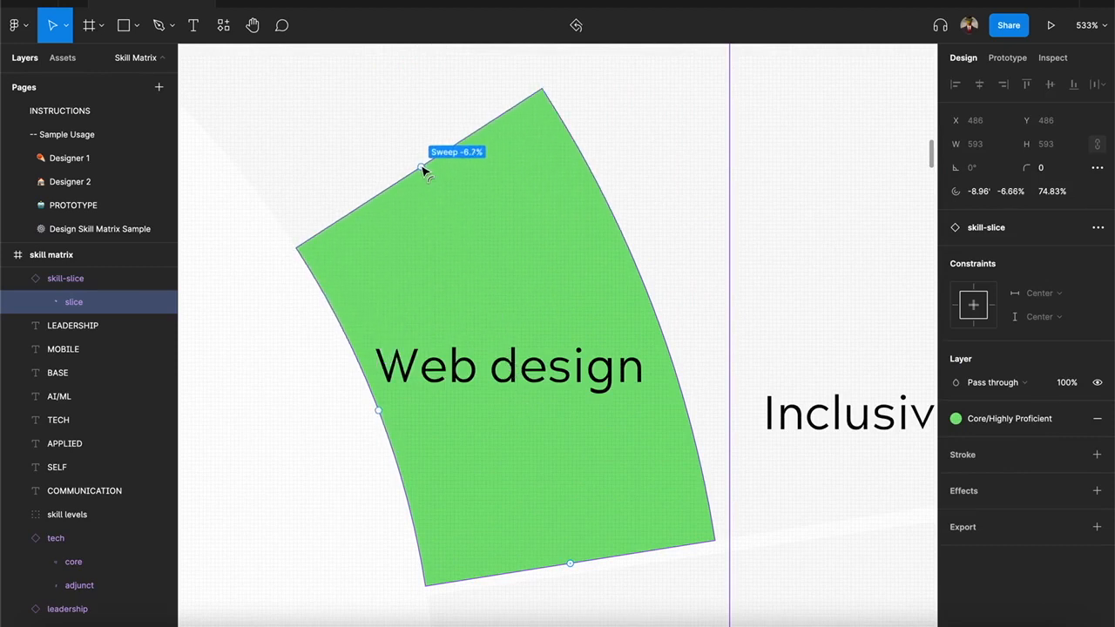
scroll(273, 301, "down", 5)
left_click_drag(266, 306, 452, 447)
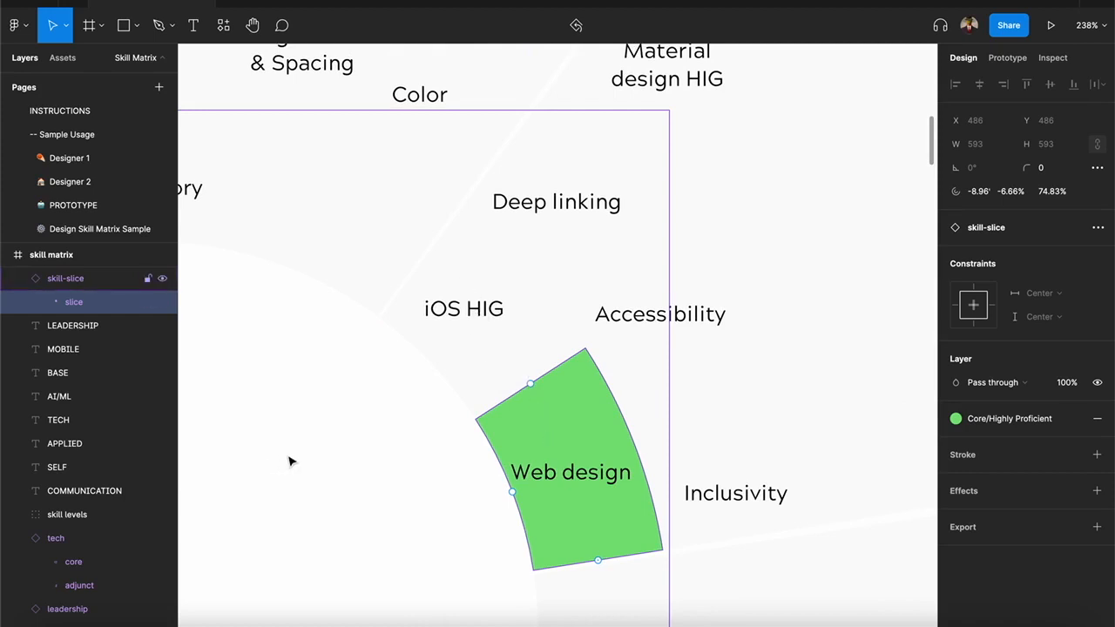
Step: Rename the skill-slice layer as core/web-design
left_click(95, 279)
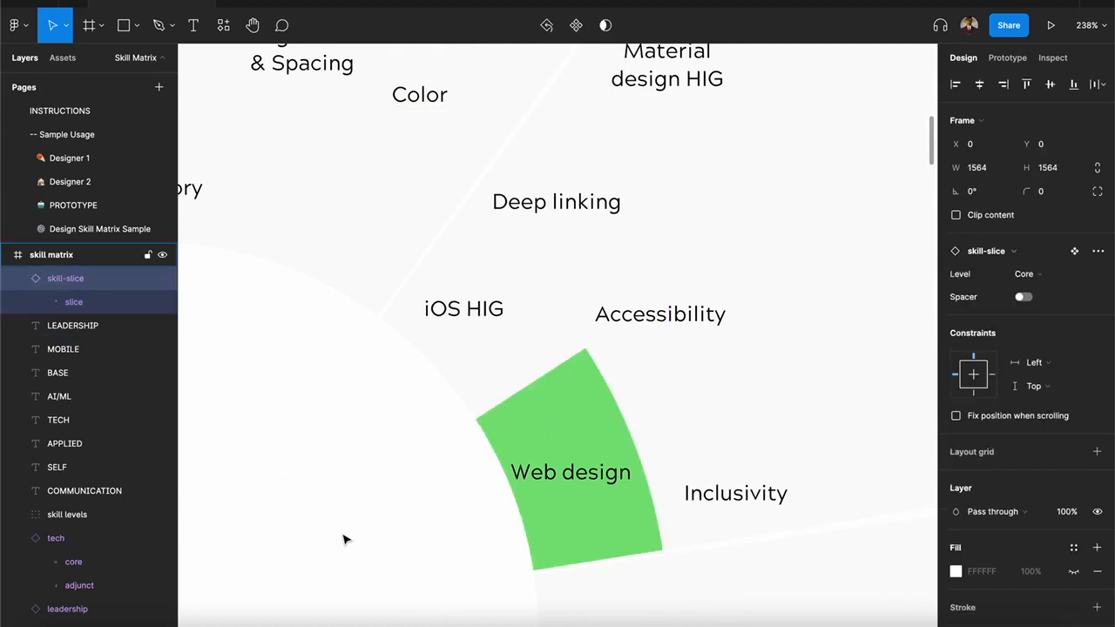
key("ctrl+r")
type("we")
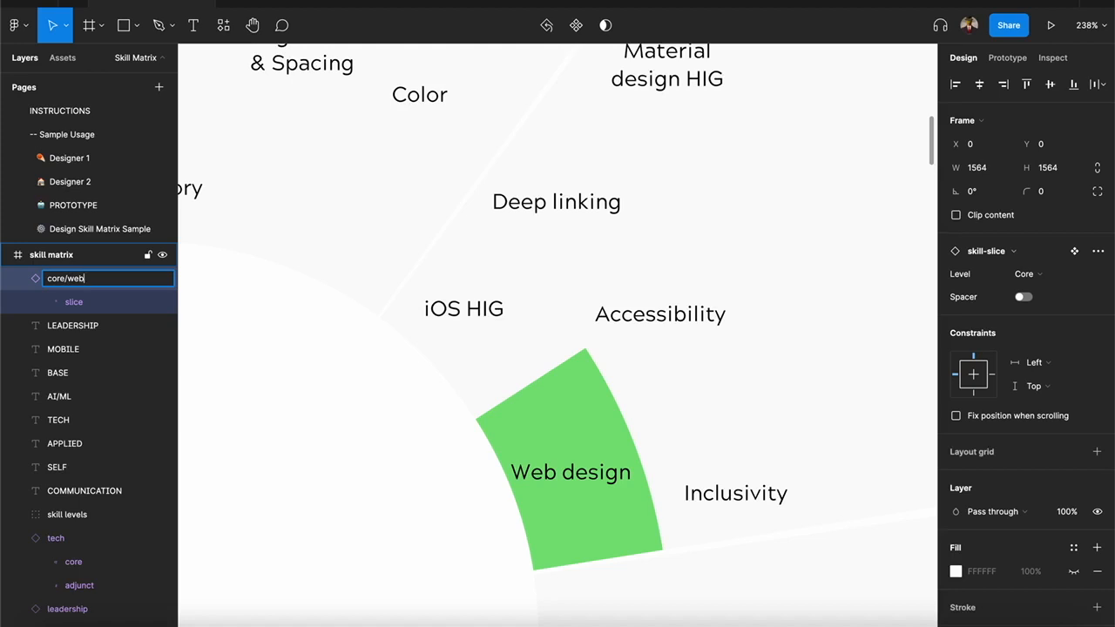
key("Return")
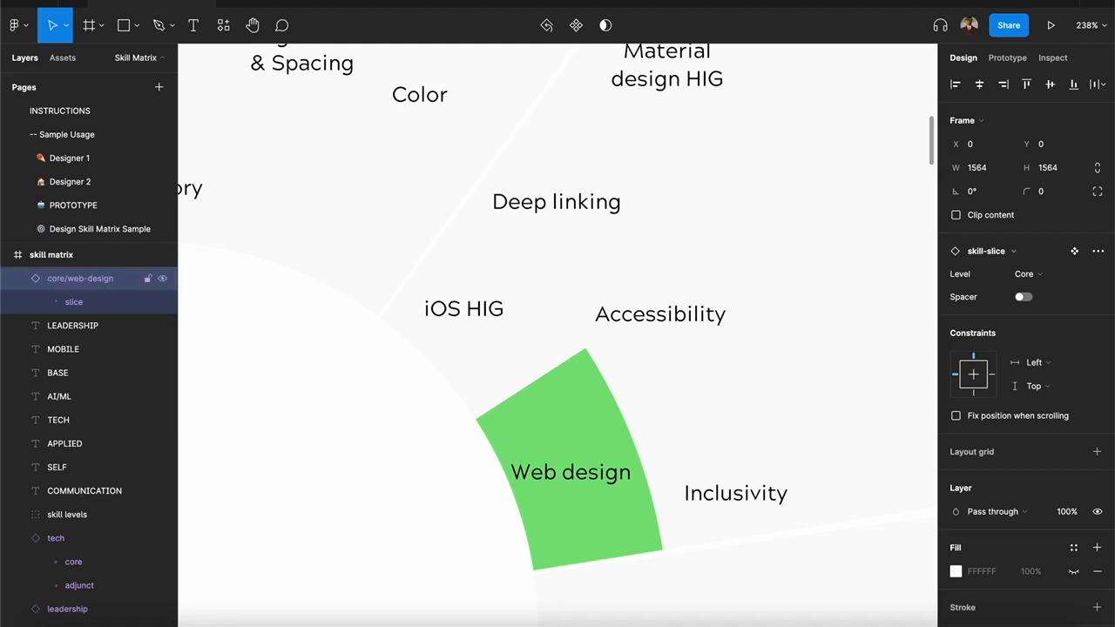
Step: Duplicate the core/web-design slice and rename the copy core/iOS-HIG
left_click(569, 410)
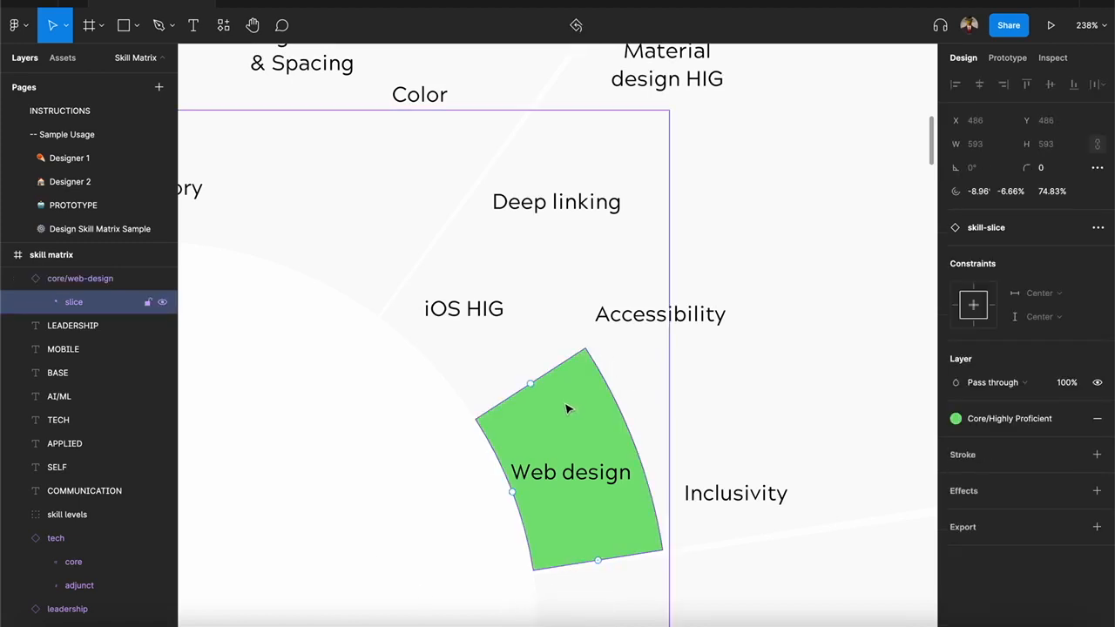
left_click(83, 281)
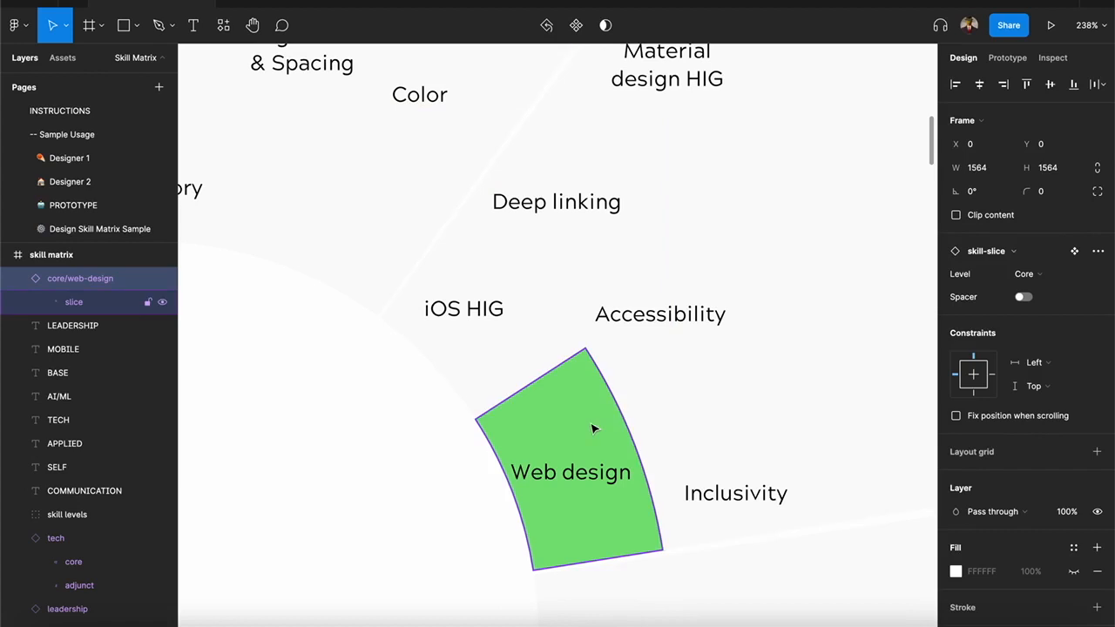
key("super+d")
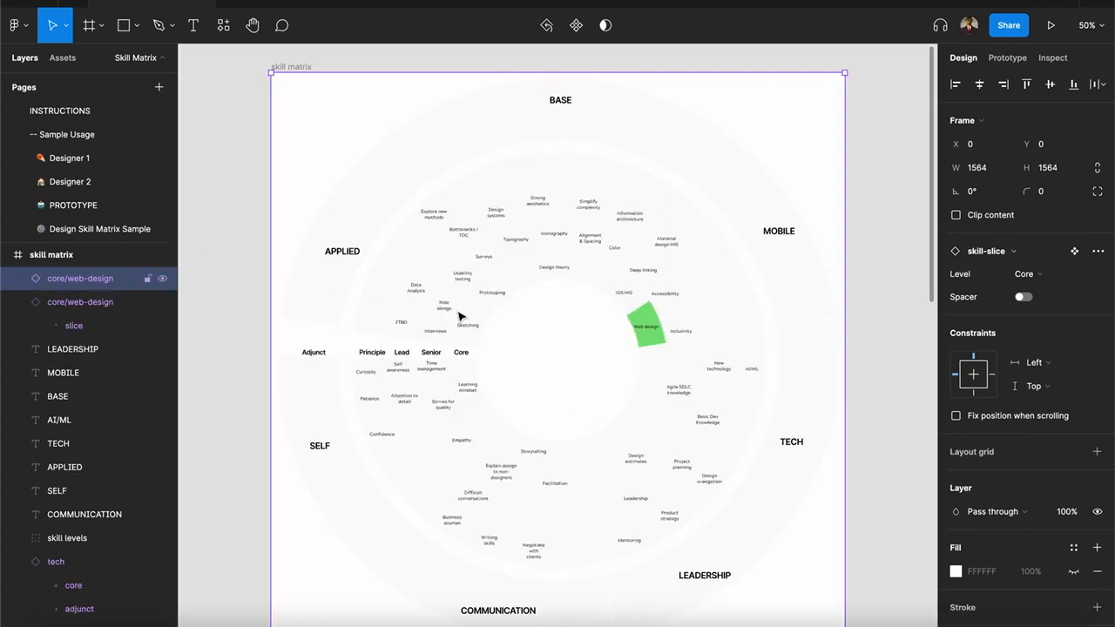
key("super+r")
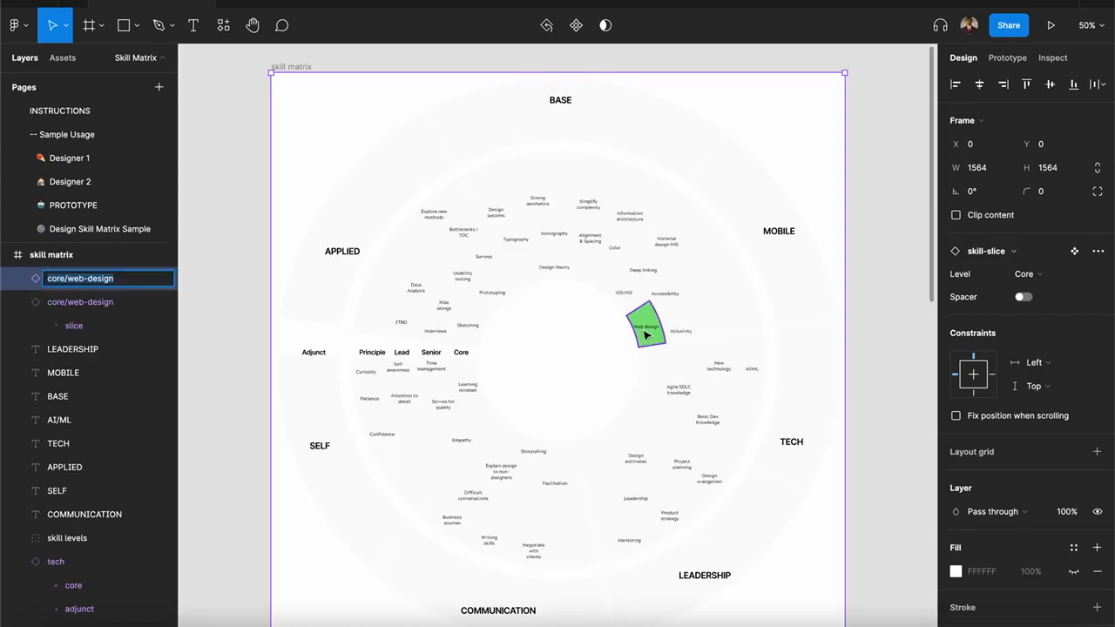
key("Right")
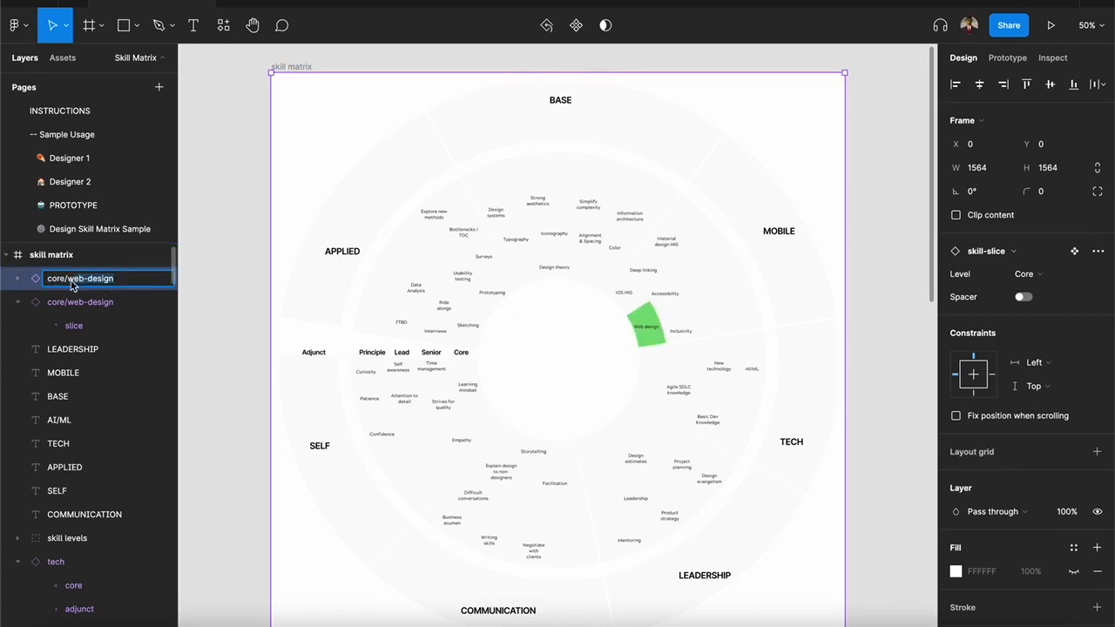
key("BackSpace")
key("BackSpace")
key("BackSpace")
key("BackSpace")
key("BackSpace")
key("BackSpace")
key("BackSpace")
key("BackSpace")
key("BackSpace")
key("BackSpace")
key("Return")
Step: Rotate the core/iOS-HIG slice's start to about -33.7°, leaving a small gap above the Web design slice
scroll(644, 322, "up", 10)
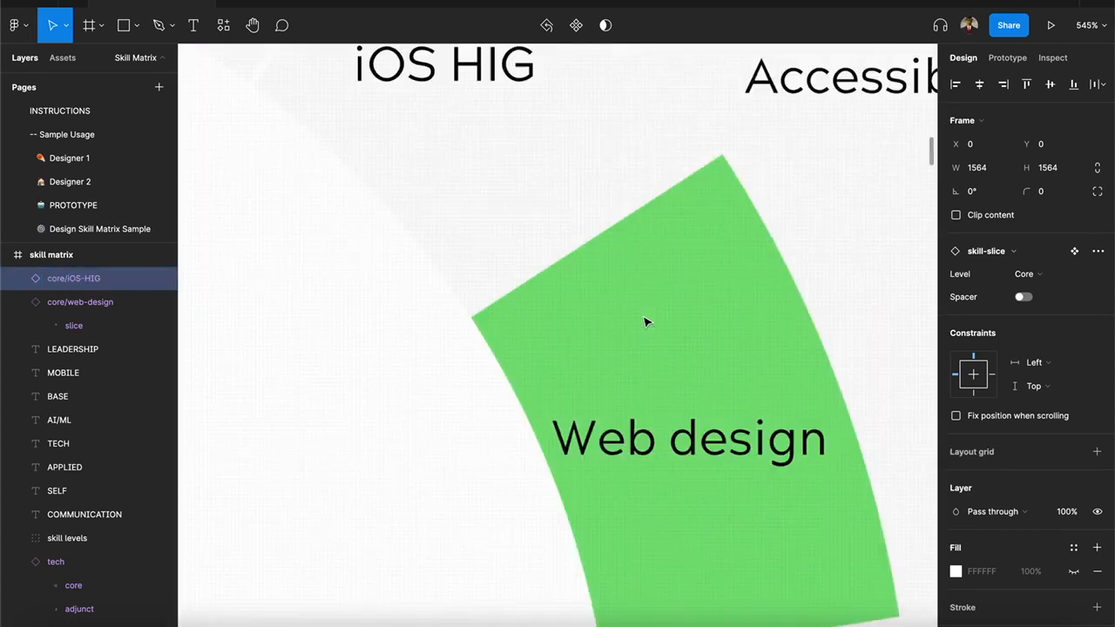
scroll(644, 322, "down", 3)
double_click(653, 319)
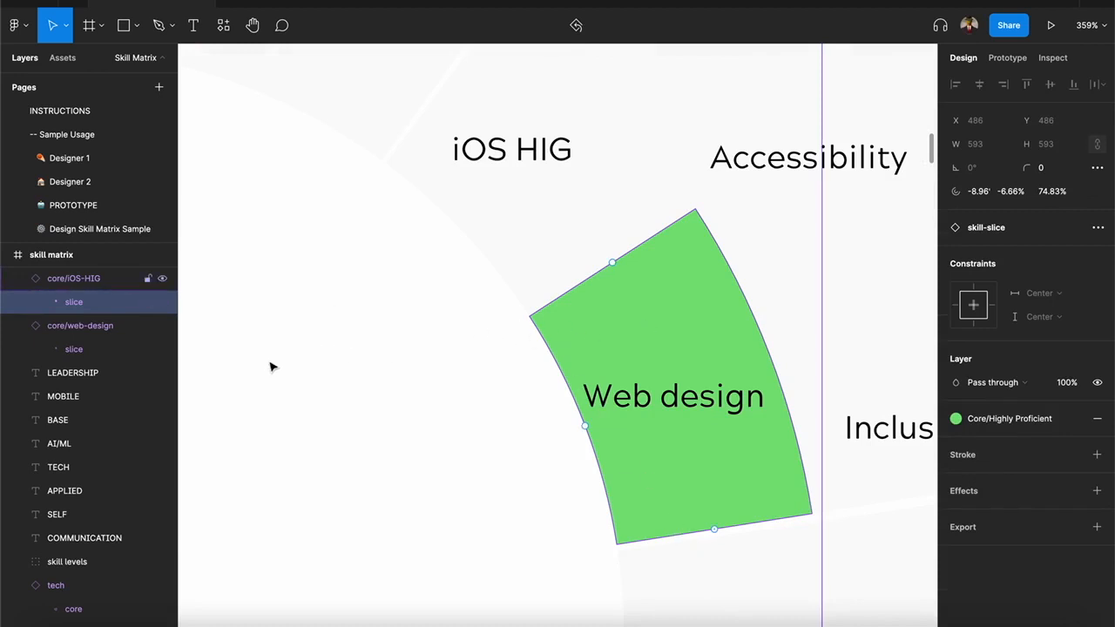
left_click_drag(722, 530, 611, 260)
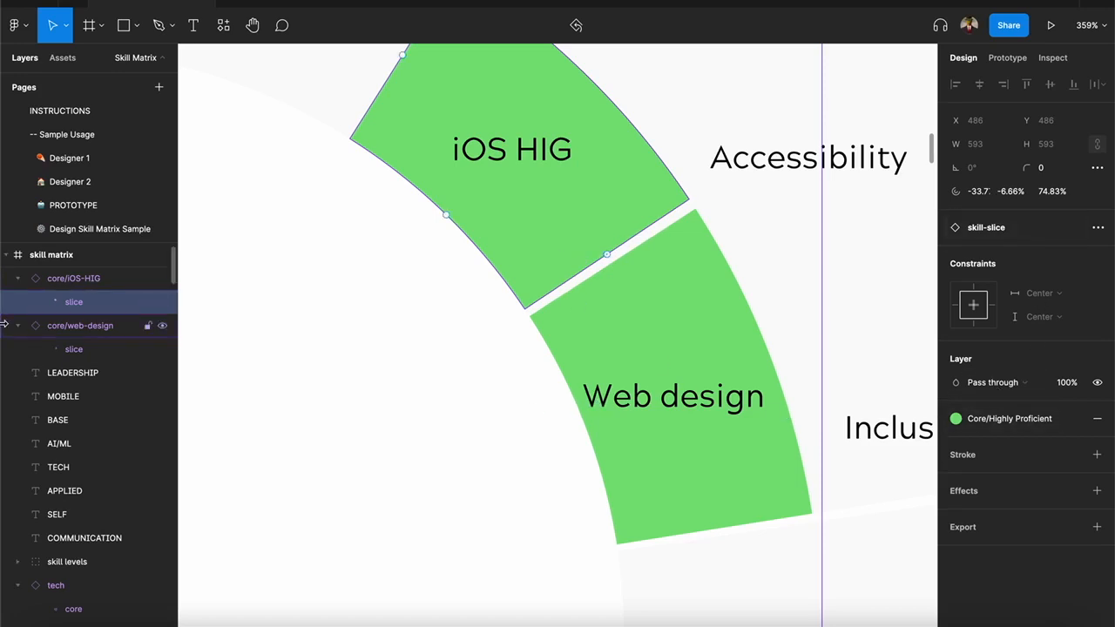
Step: Turn on the Spacer property for the core/iOS-HIG instance
left_click(83, 279)
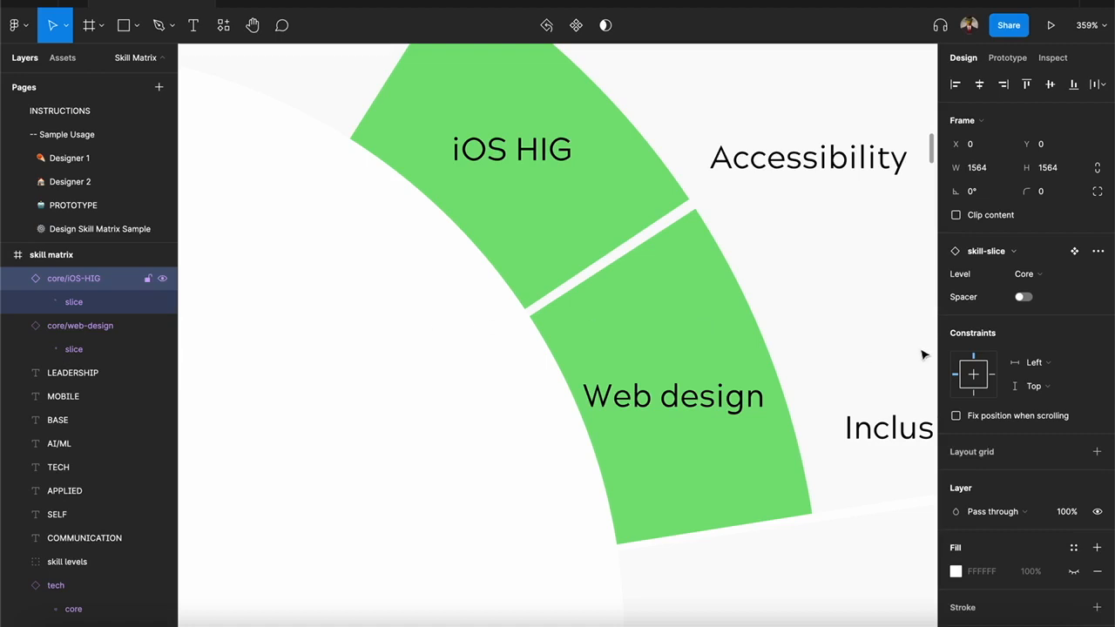
left_click(1025, 297)
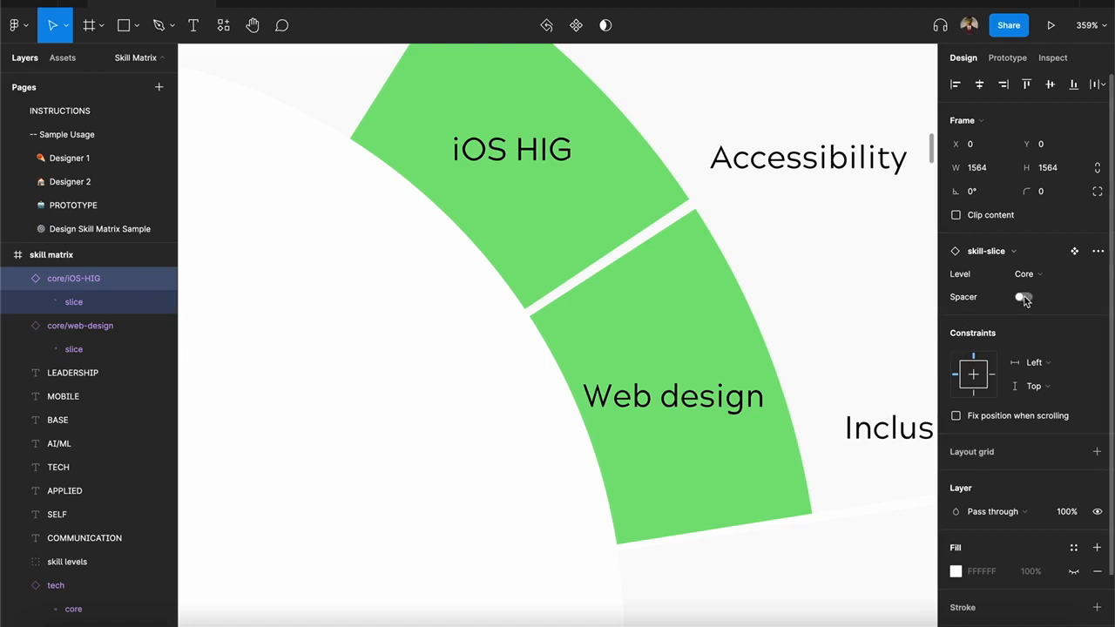
scroll(741, 426, "down", 5)
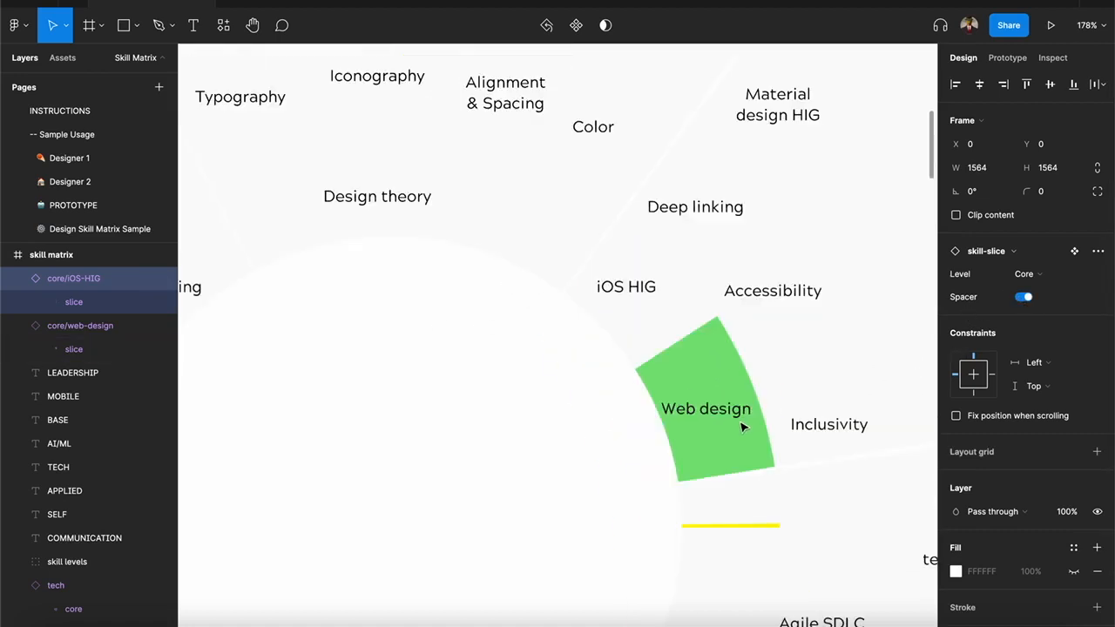
Step: Rotate the yellow spacer's start to about -32.9° so it sits flush against the Web design slice's upper edge
left_click(737, 526)
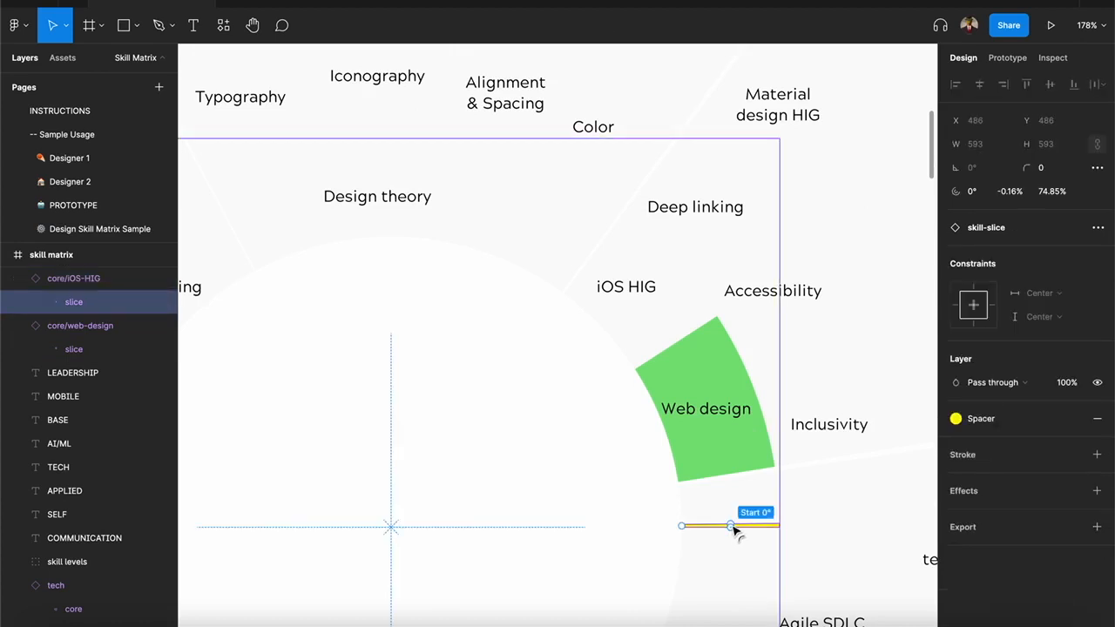
scroll(734, 532, "up", 5)
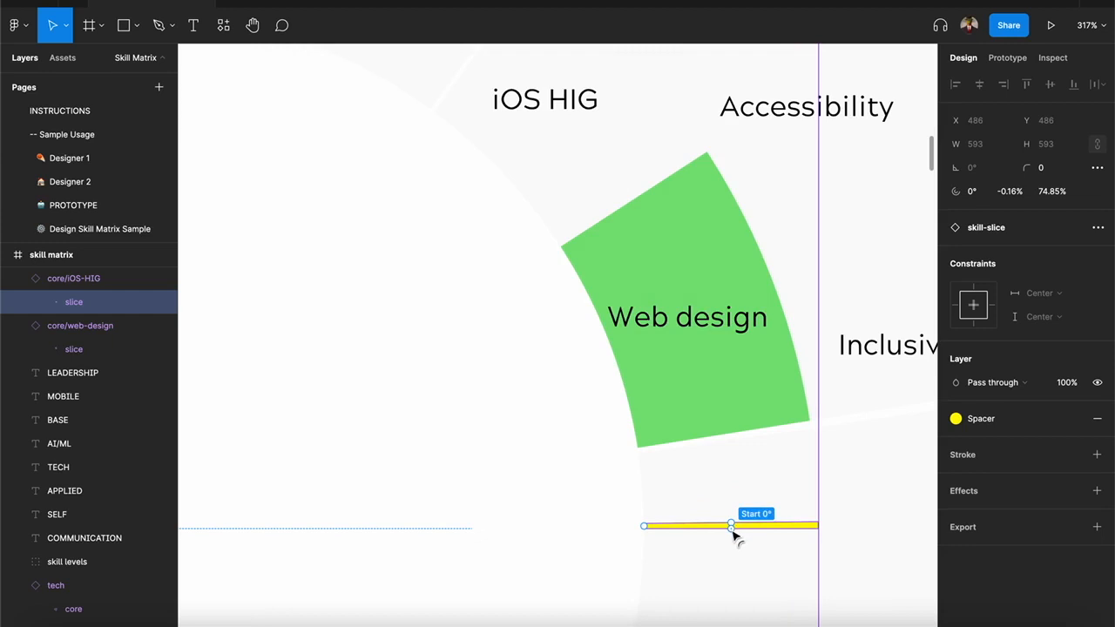
left_click_drag(732, 533, 650, 174)
scroll(645, 187, "up", 5)
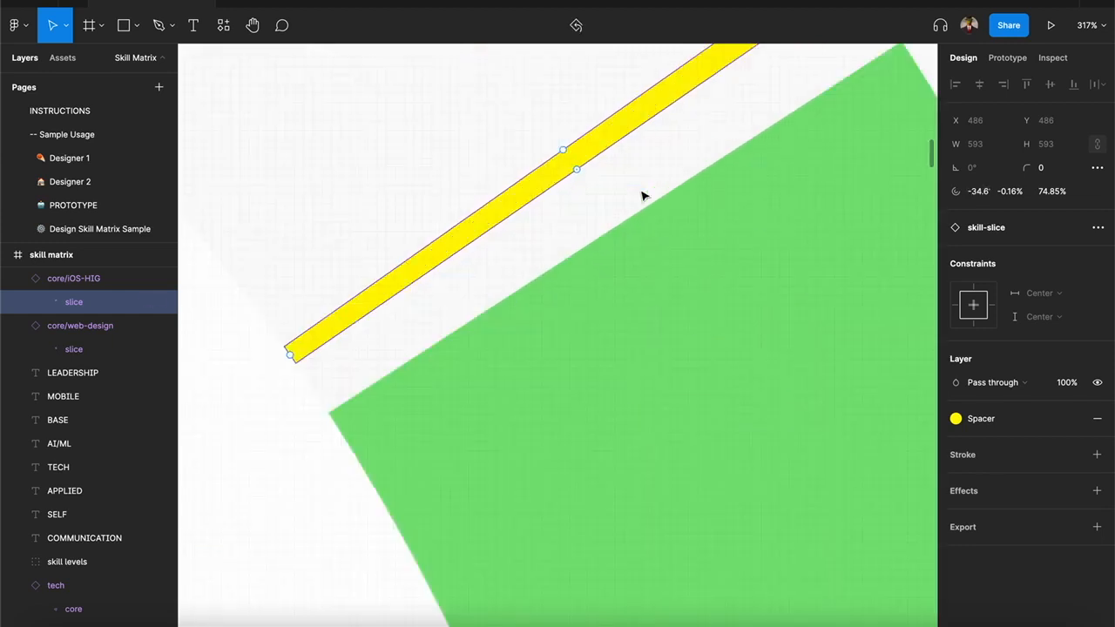
left_click_drag(577, 169, 615, 226)
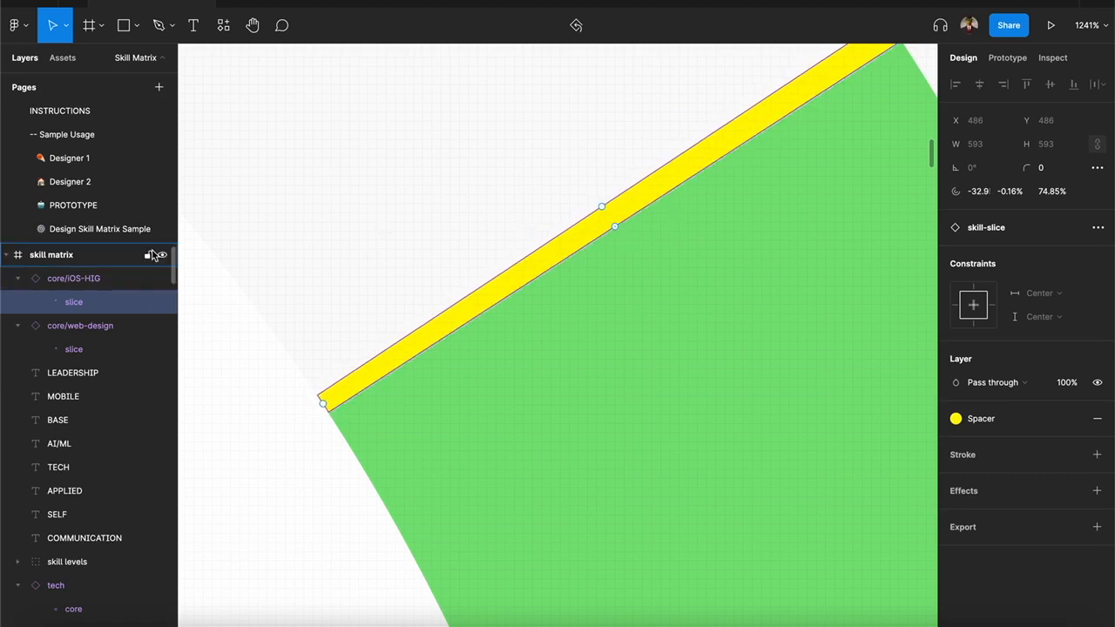
Step: Rename the core/iOS-HIG layer as core spacer
left_click(72, 280)
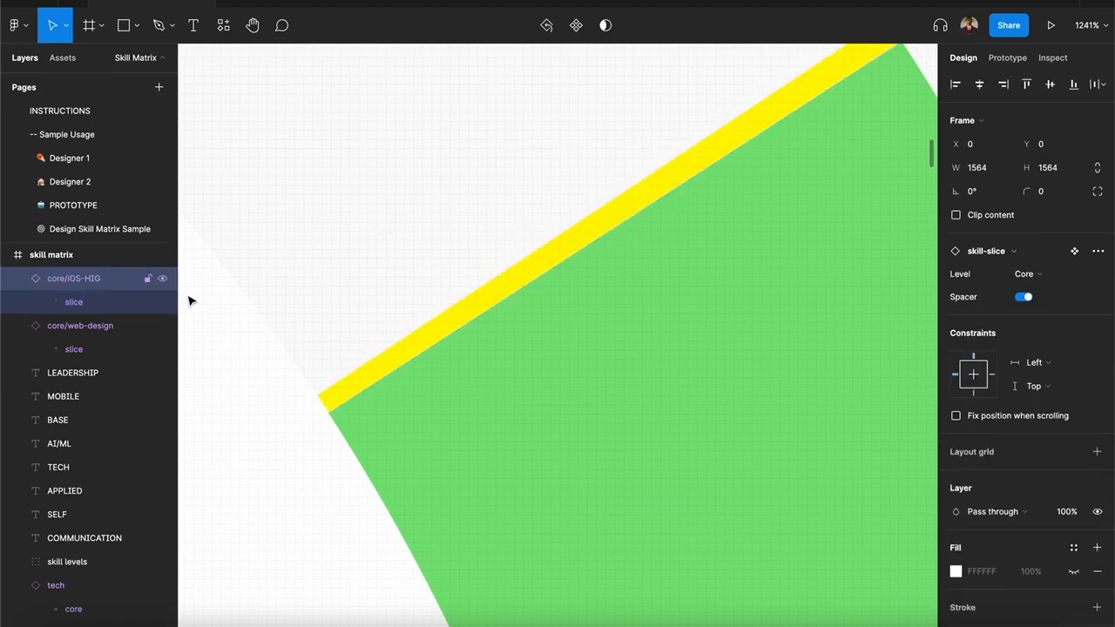
key("ctrl+r")
type("s")
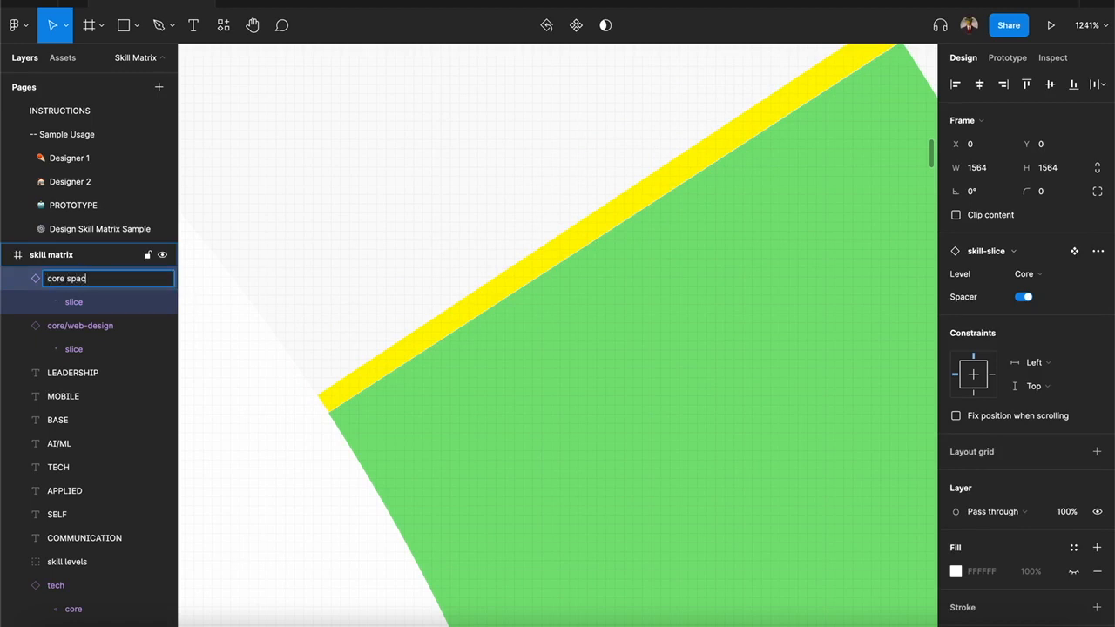
Step: Duplicate the core/web-design instance and rename the copy as core/iOS-HIG
left_click(87, 329)
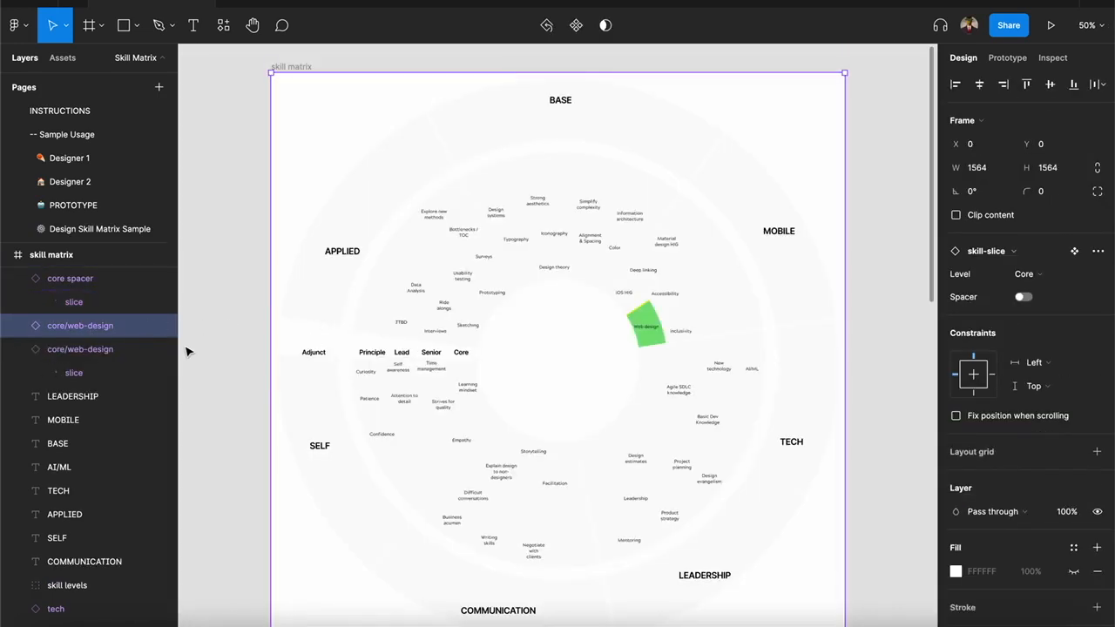
key("ctrl+r")
left_click_drag(69, 326, 114, 325)
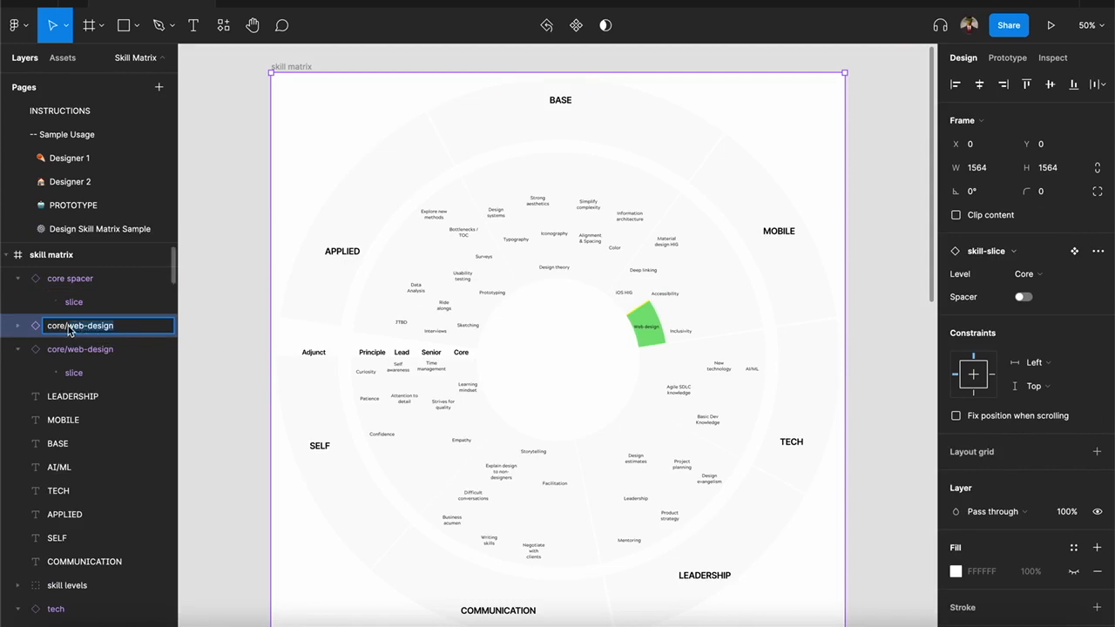
type("iOS")
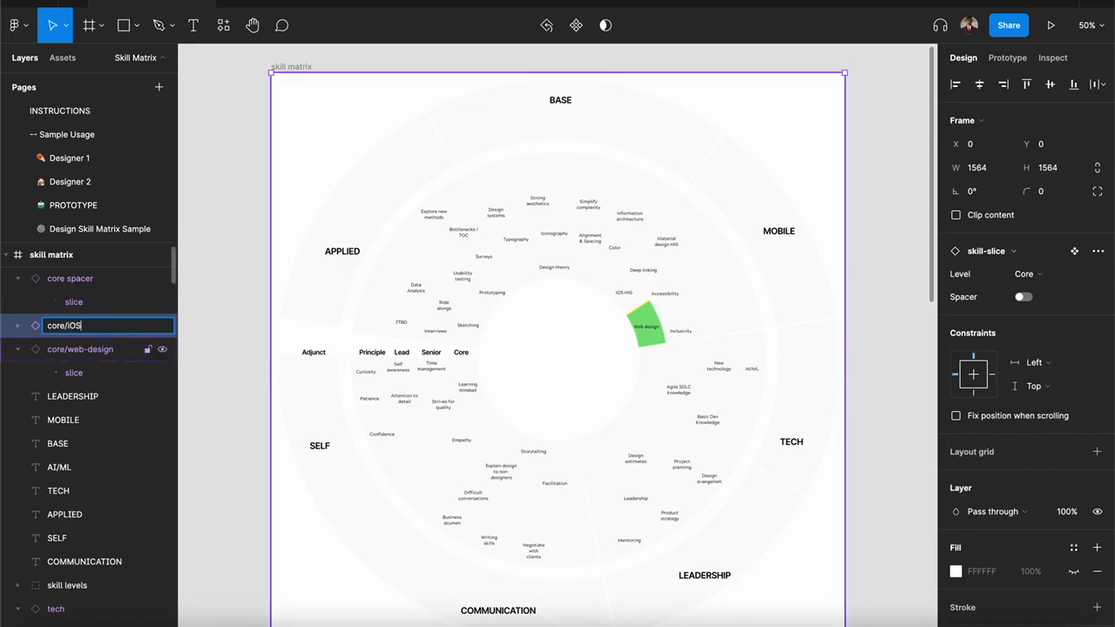
type("-HIG")
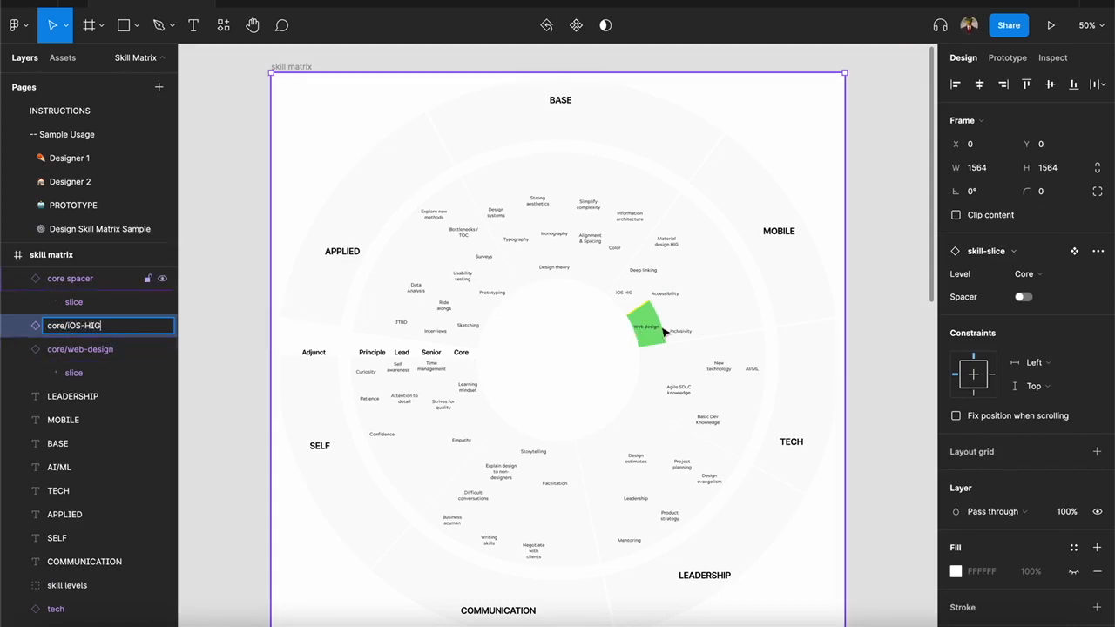
left_click(642, 350)
Step: Rotate the core/iOS-HIG slice's start to about -33.5° so it sits flush against the yellow spacer's upper edge
scroll(640, 349, "up", 5)
scroll(713, 336, "up", 4)
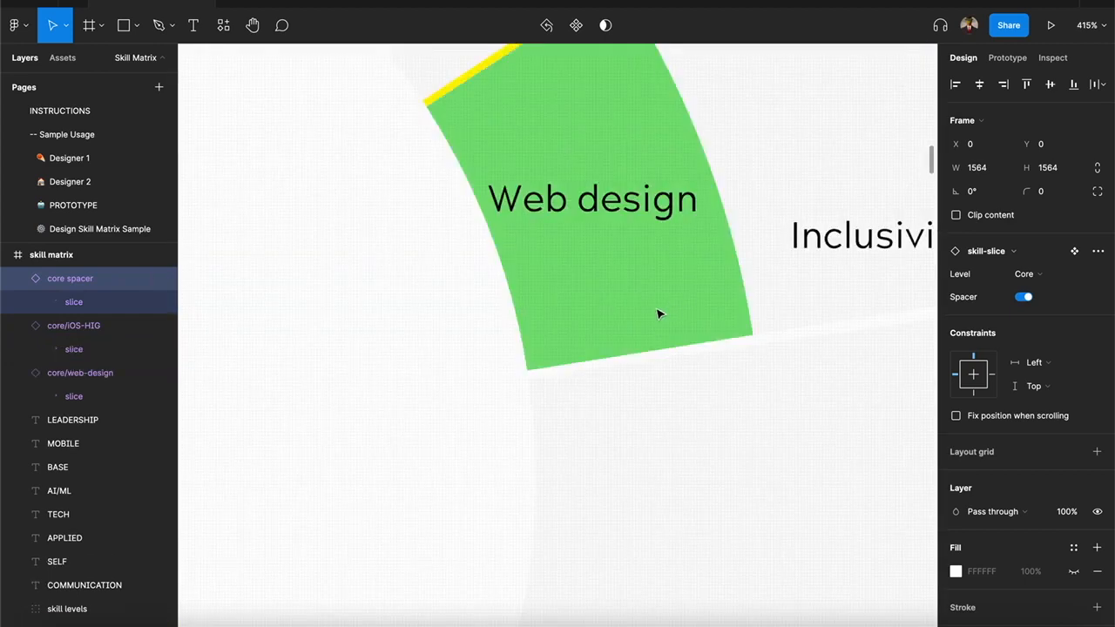
left_click(641, 350)
left_click_drag(642, 357, 534, 182)
scroll(524, 263, "up", 5)
scroll(438, 130, "down", 1)
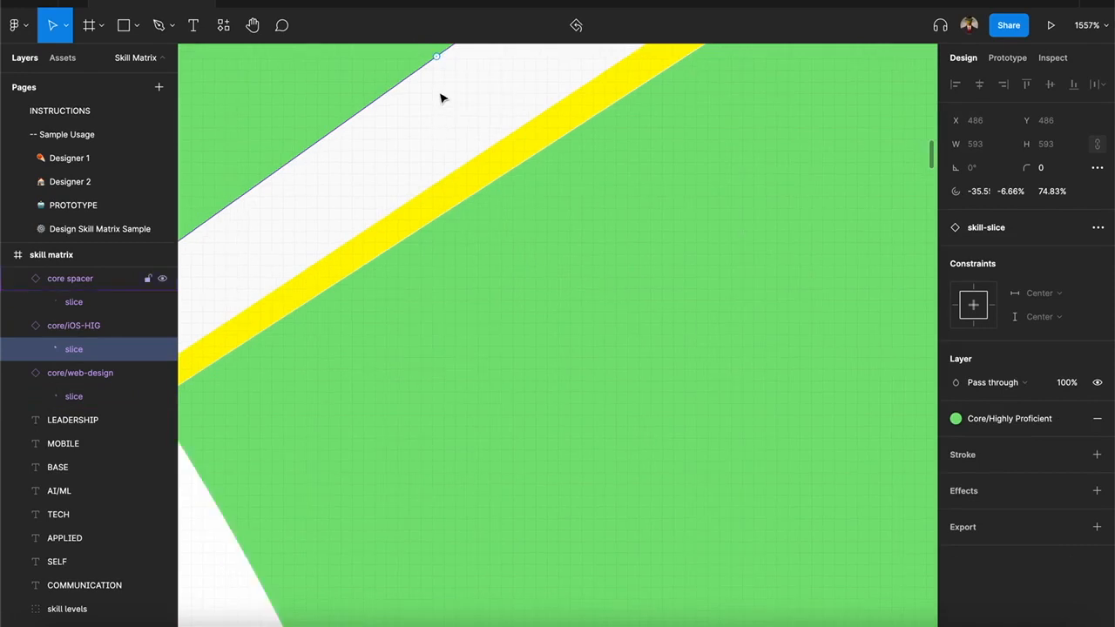
left_click_drag(441, 70, 491, 155)
scroll(509, 170, "down", 5)
left_click(369, 292)
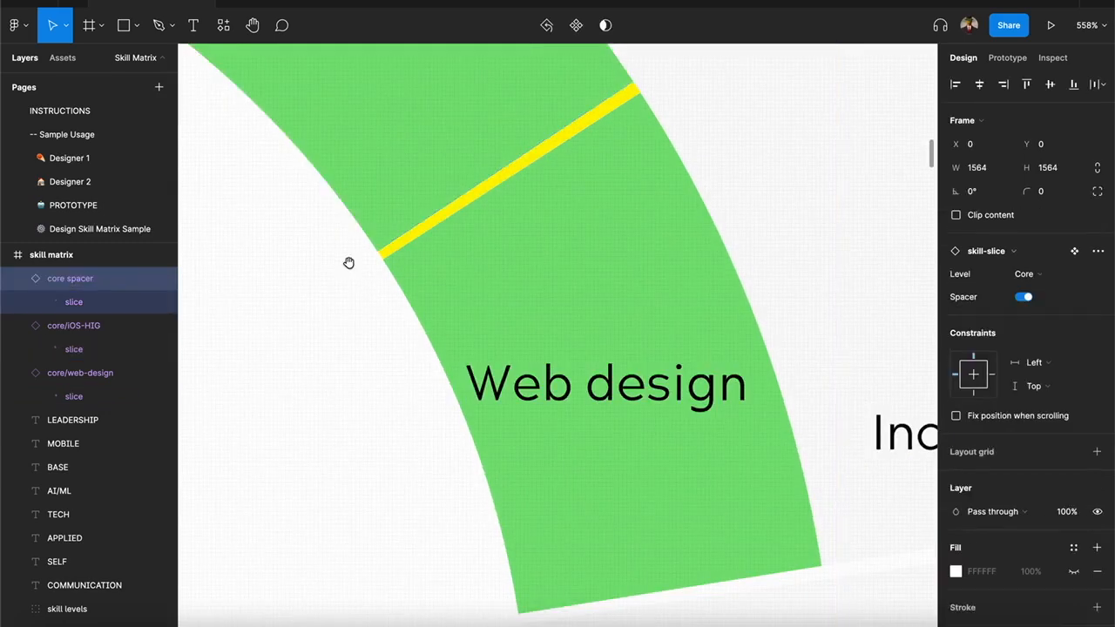
Step: Reduce the core/iOS-HIG slice's sweep to about -5.54% so it ends at the mobile background's upper edge
left_click_drag(349, 262, 577, 626)
double_click(486, 301)
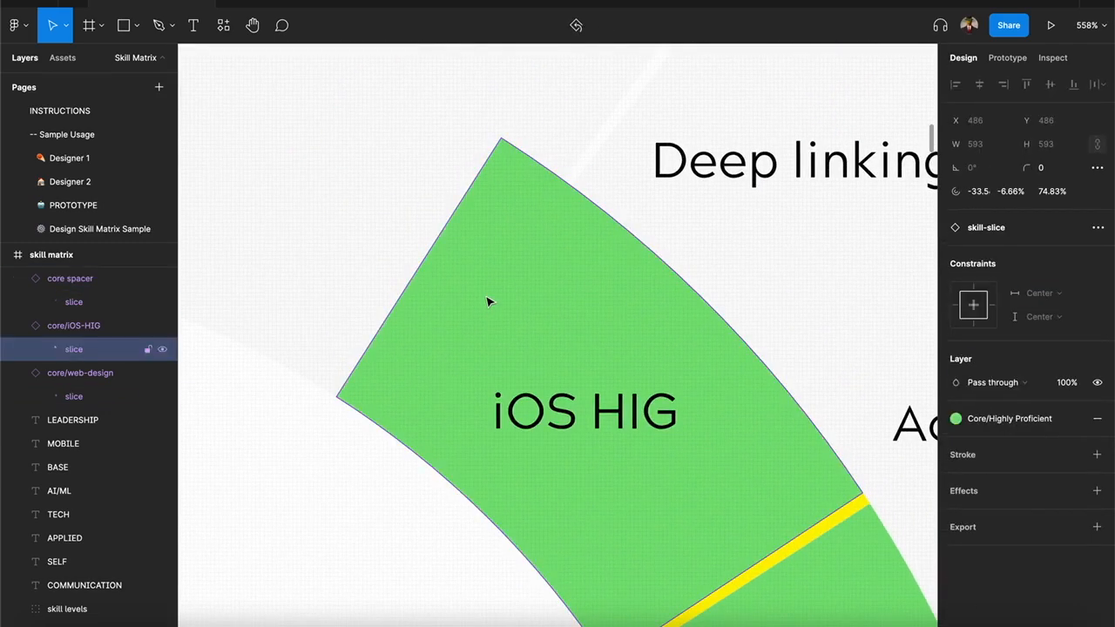
left_click_drag(419, 270, 490, 346)
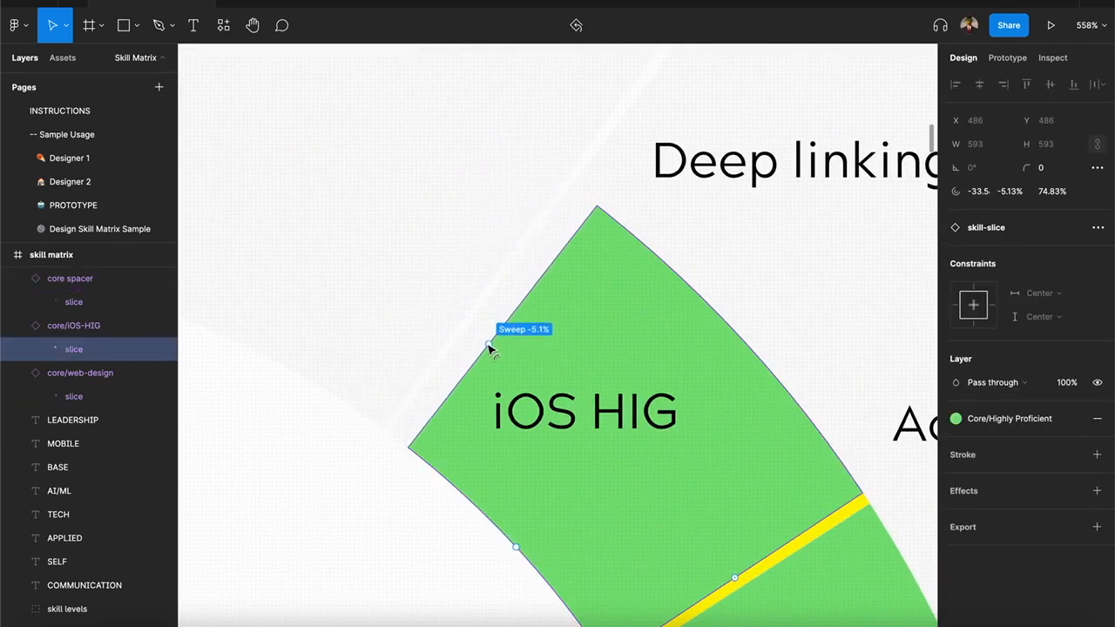
scroll(479, 335, "up", 10)
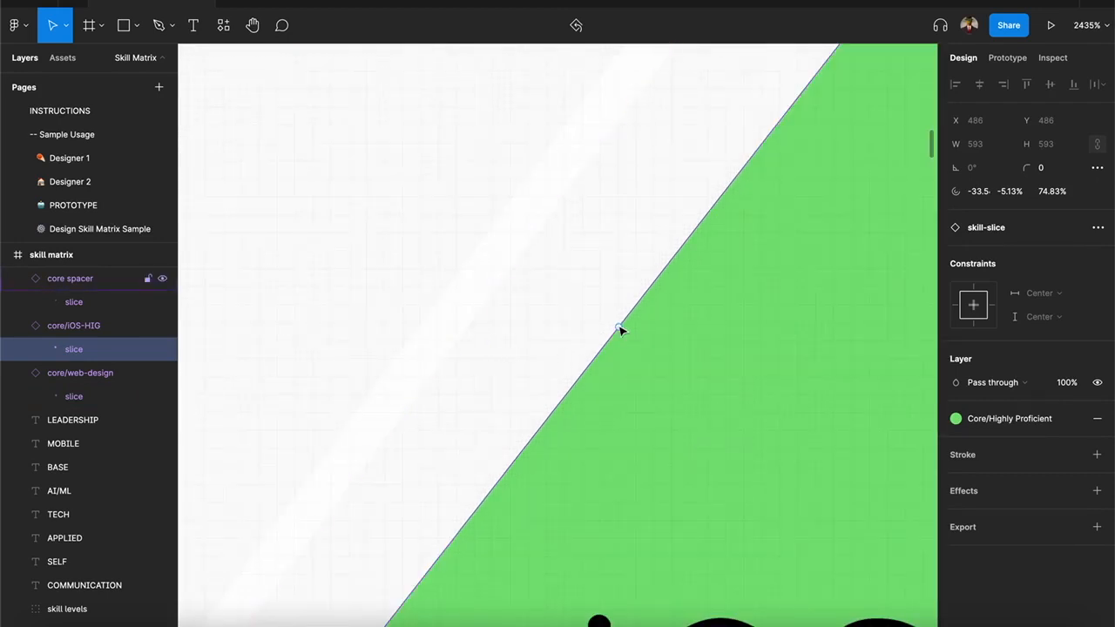
left_click_drag(618, 329, 527, 250)
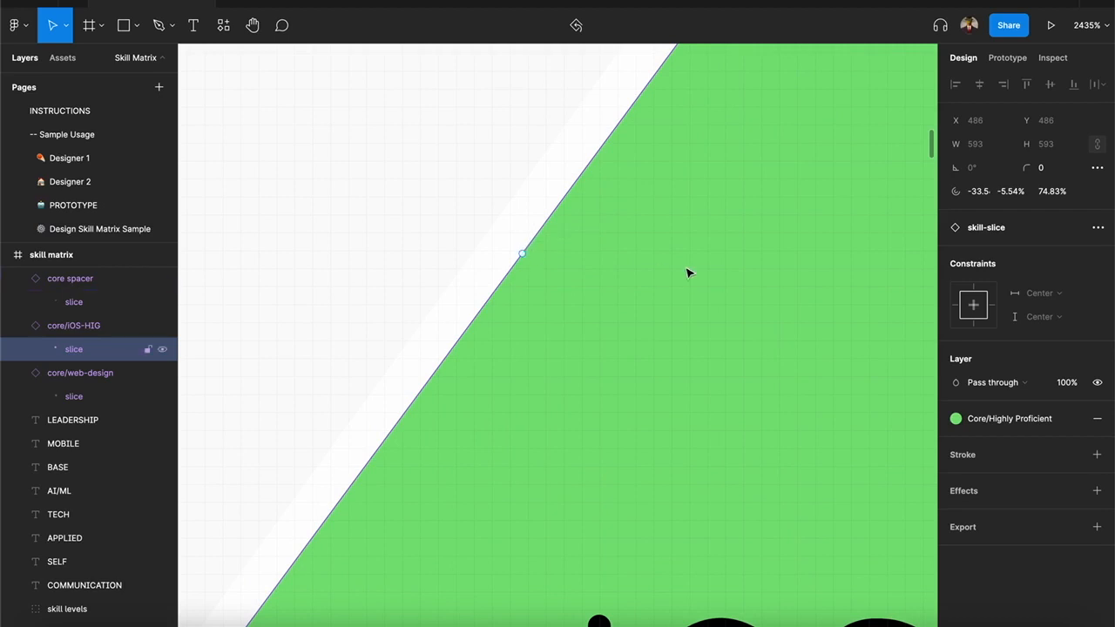
scroll(688, 272, "down", 2)
scroll(716, 261, "down", 3)
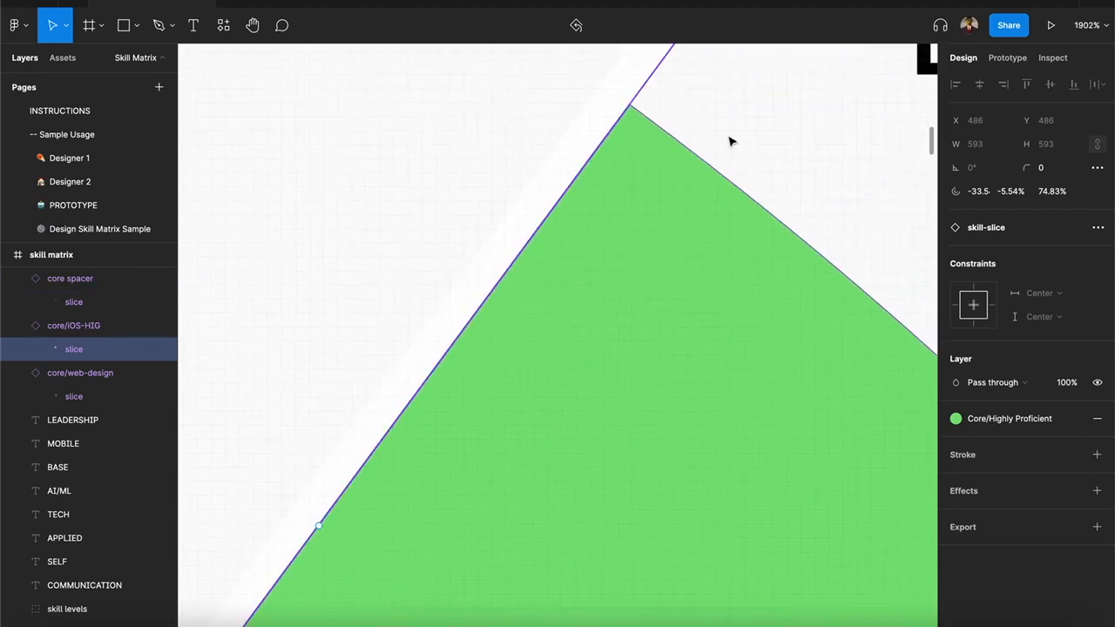
Step: Examine how the iOS HIG slice's edges line up with the mobile background's edge and the yellow spacer
left_click(729, 141)
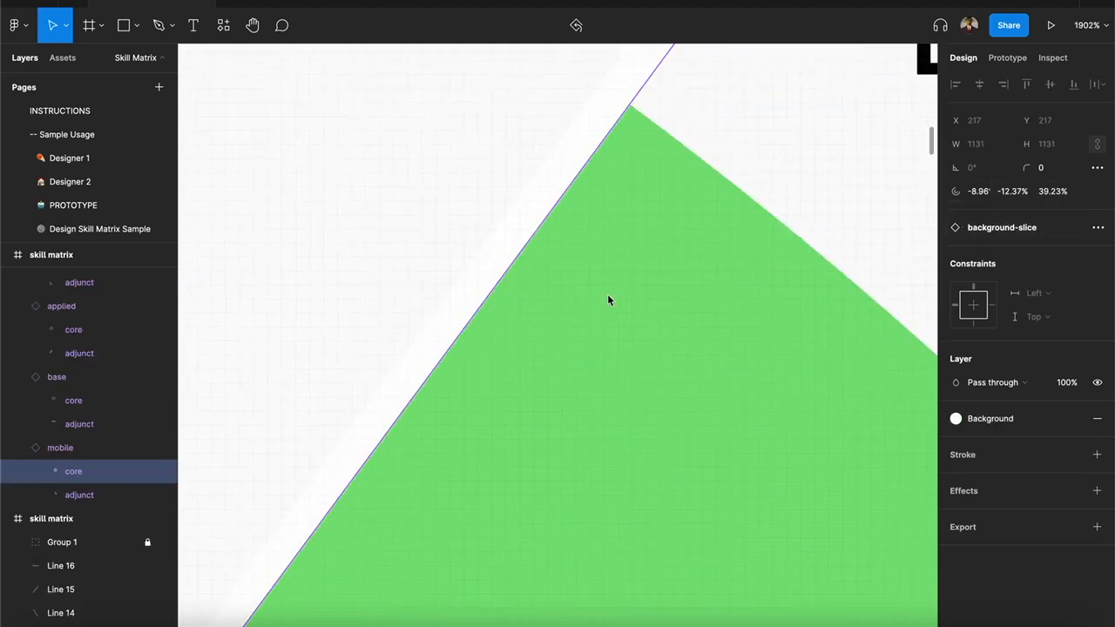
scroll(536, 342, "down", 5)
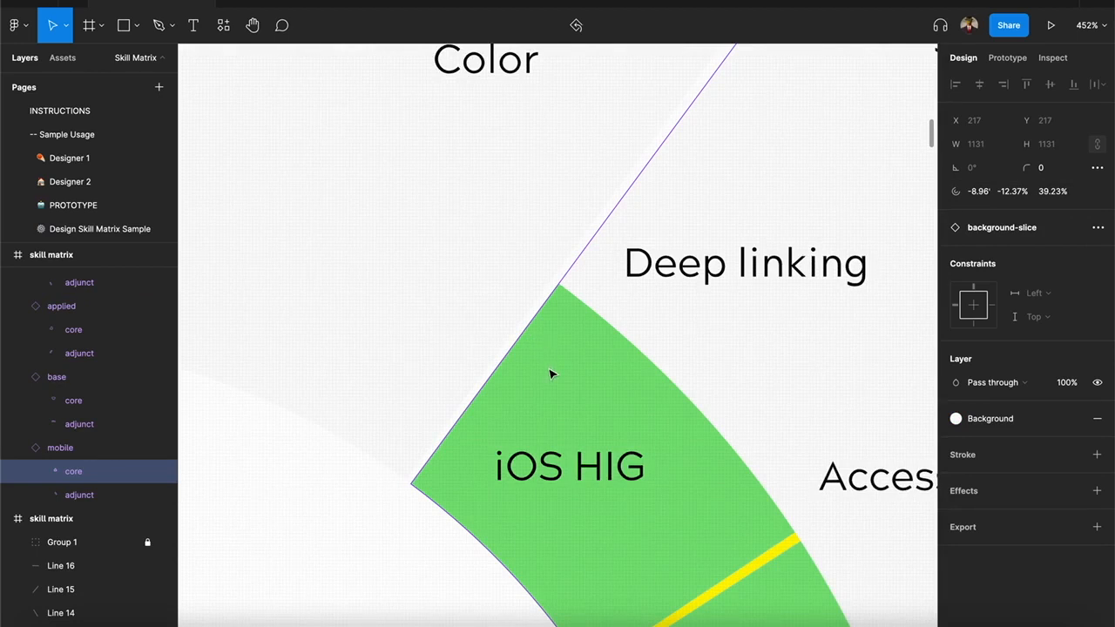
scroll(553, 379, "down", 1)
scroll(565, 415, "up", 5)
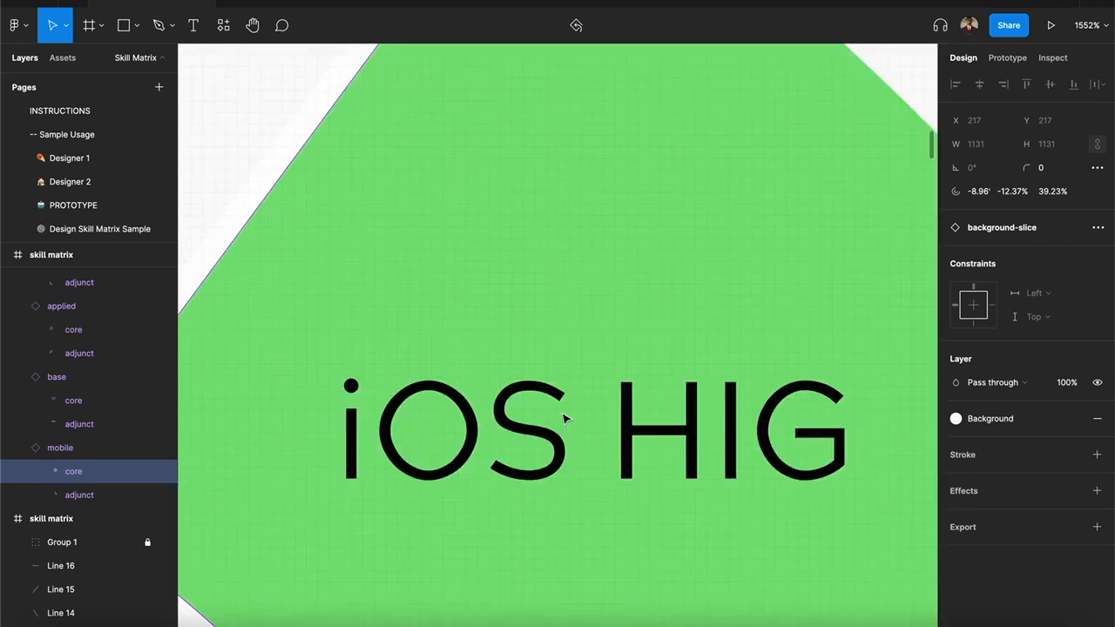
scroll(566, 412, "down", 4)
left_click(432, 529)
scroll(346, 291, "up", 5)
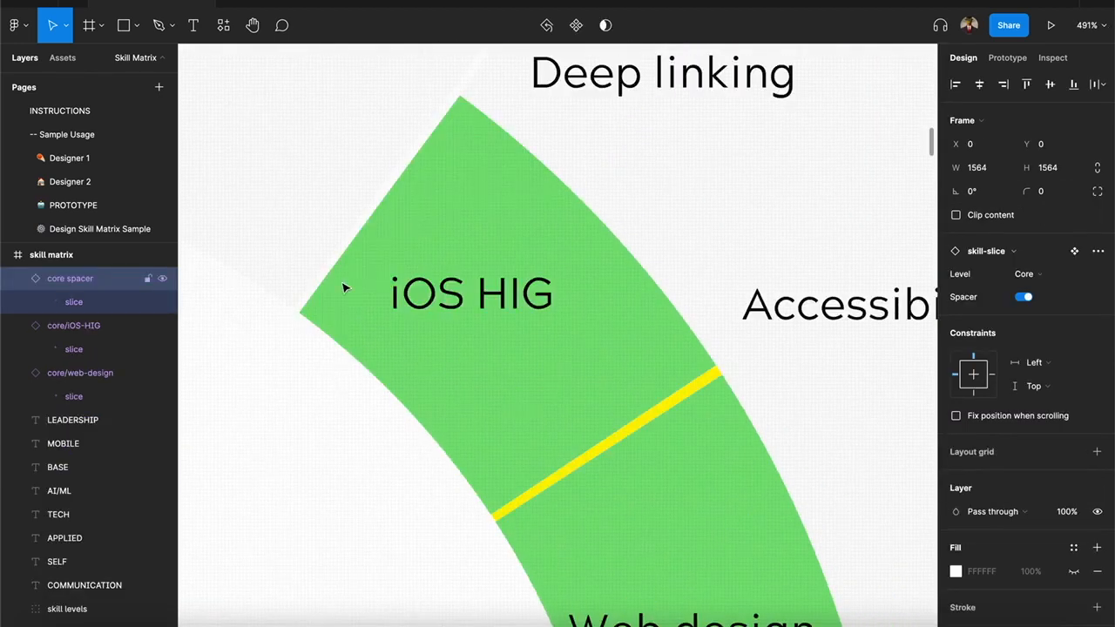
scroll(388, 270, "up", 2)
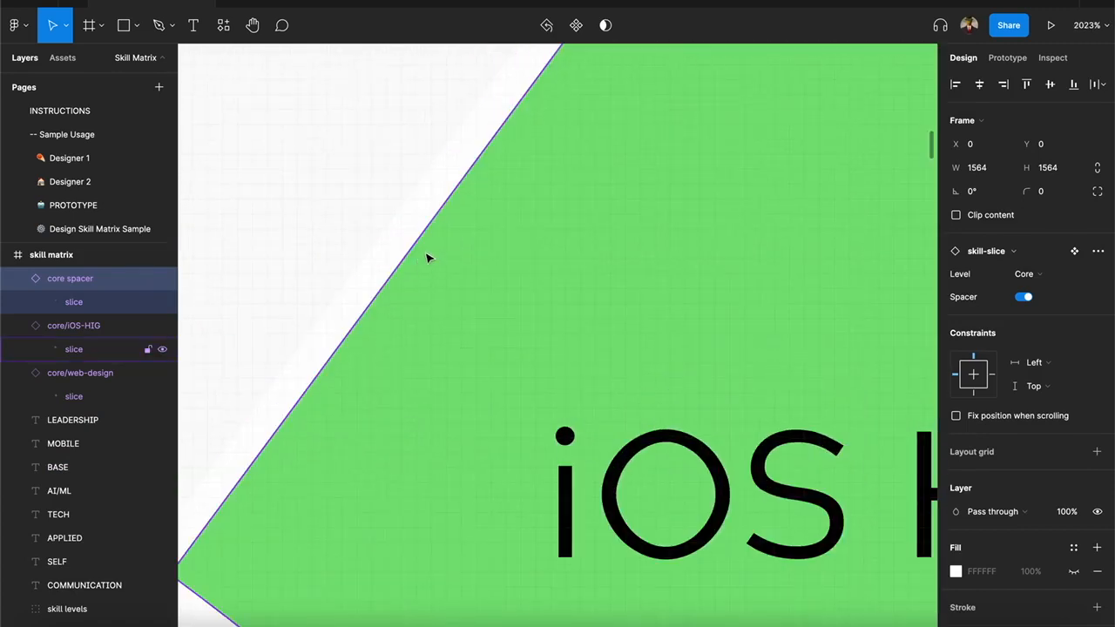
scroll(484, 409, "down", 4)
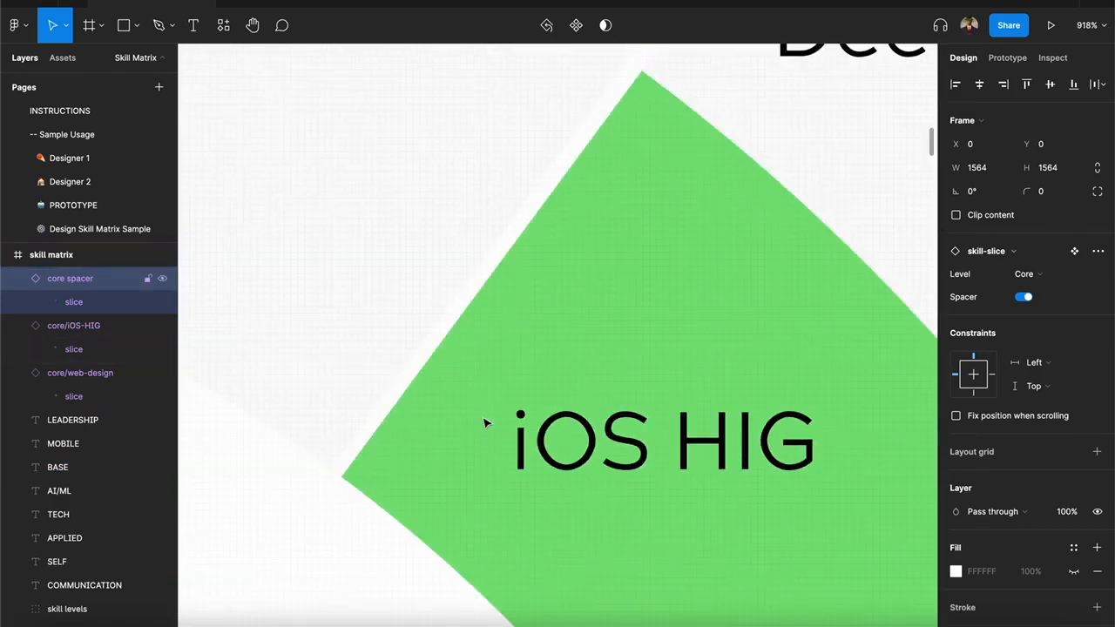
left_click_drag(482, 423, 296, 241)
left_click(444, 252)
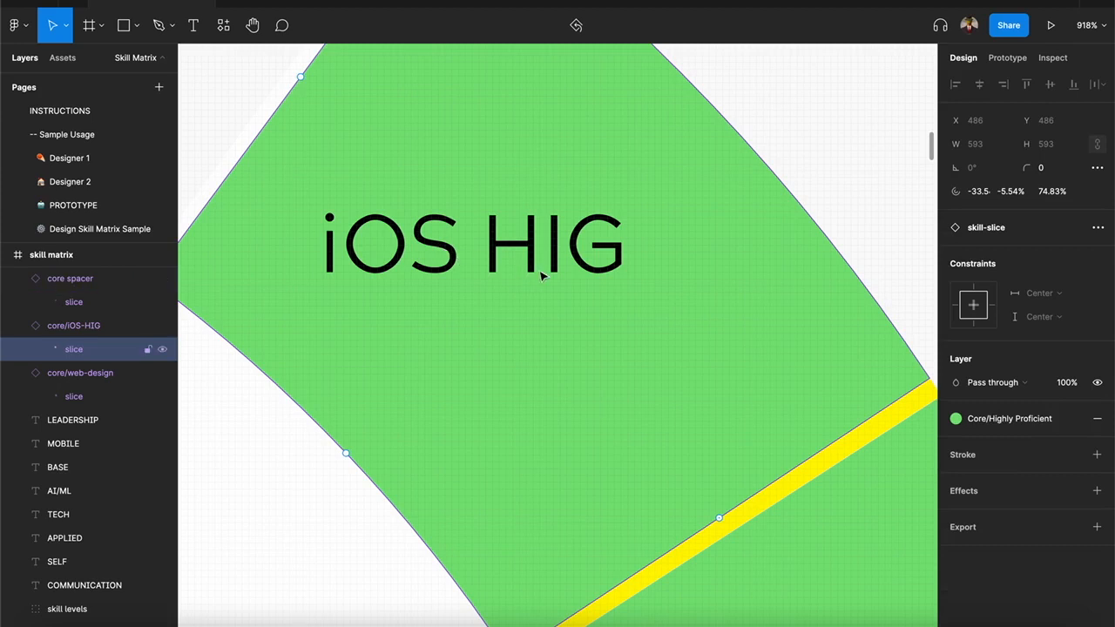
left_click(283, 478)
scroll(418, 279, "down", 3)
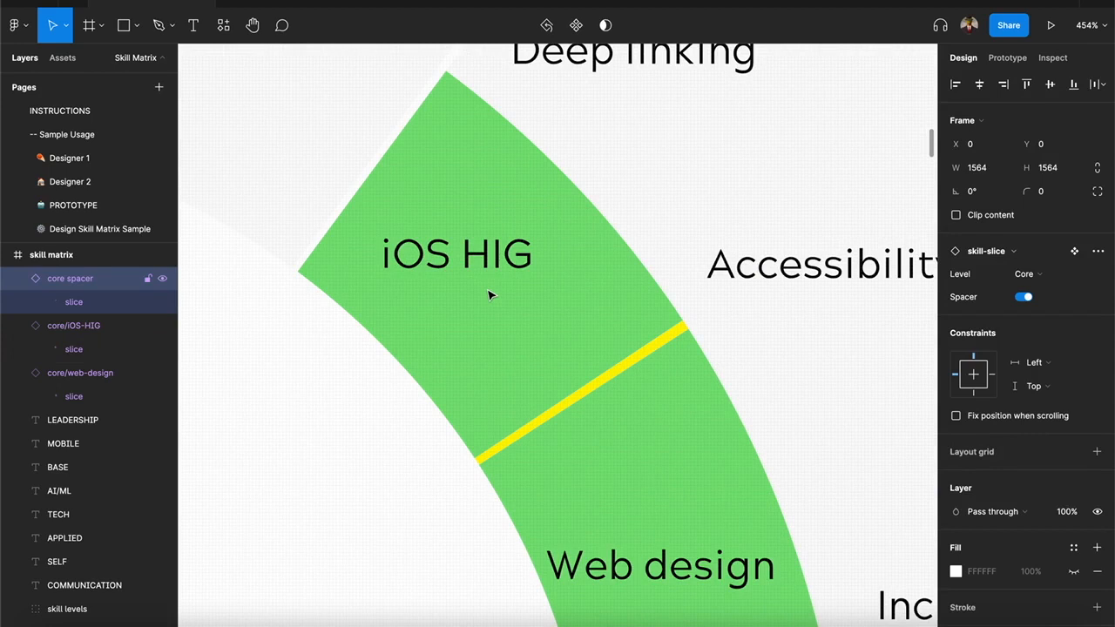
scroll(488, 295, "down", 4)
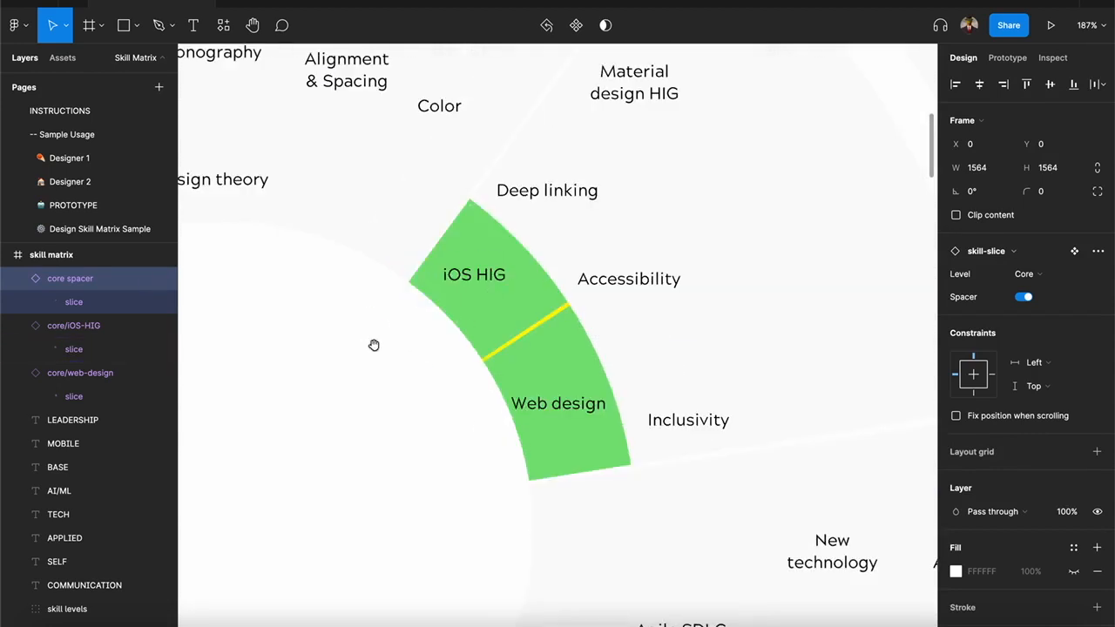
left_click_drag(374, 343, 675, 404)
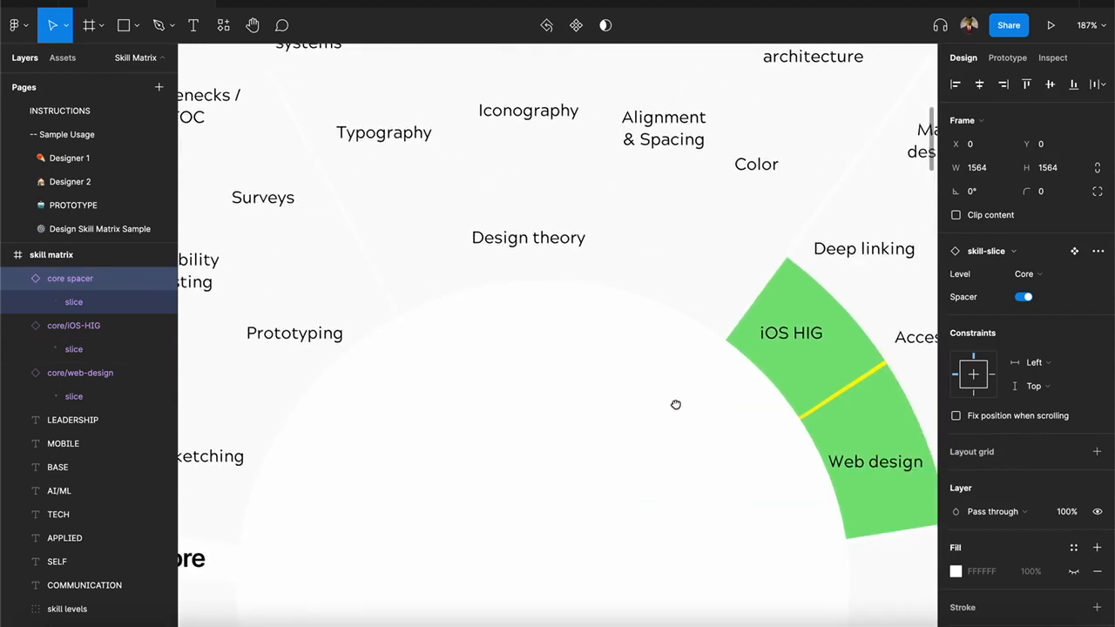
Step: Duplicate the core/iOS-HIG instance and rename the copy as base/design-theory
left_click(801, 376)
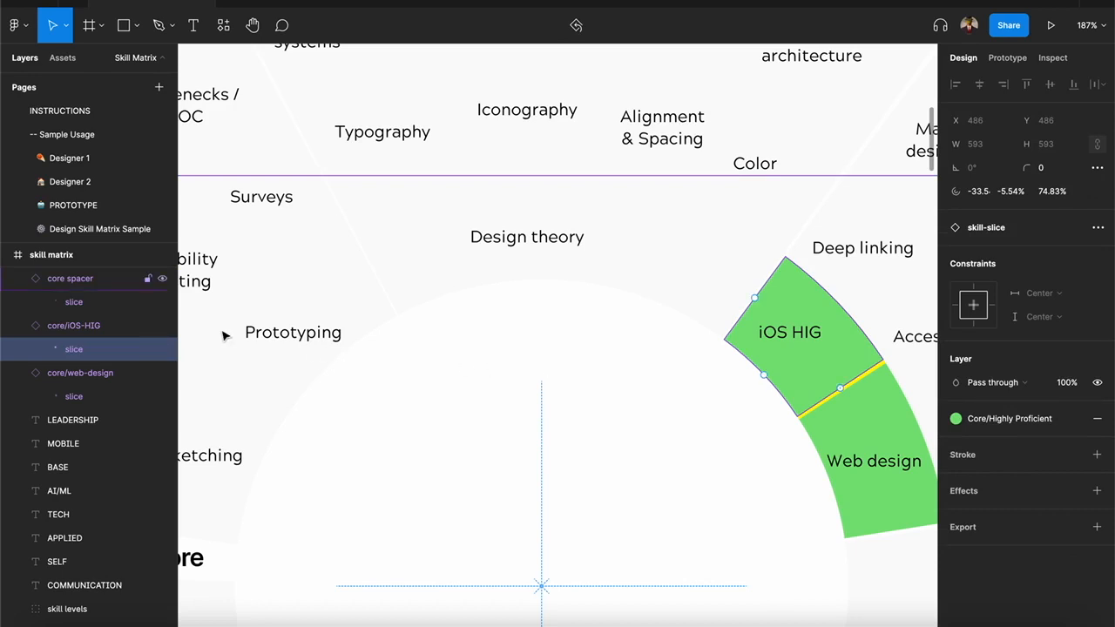
left_click(103, 330)
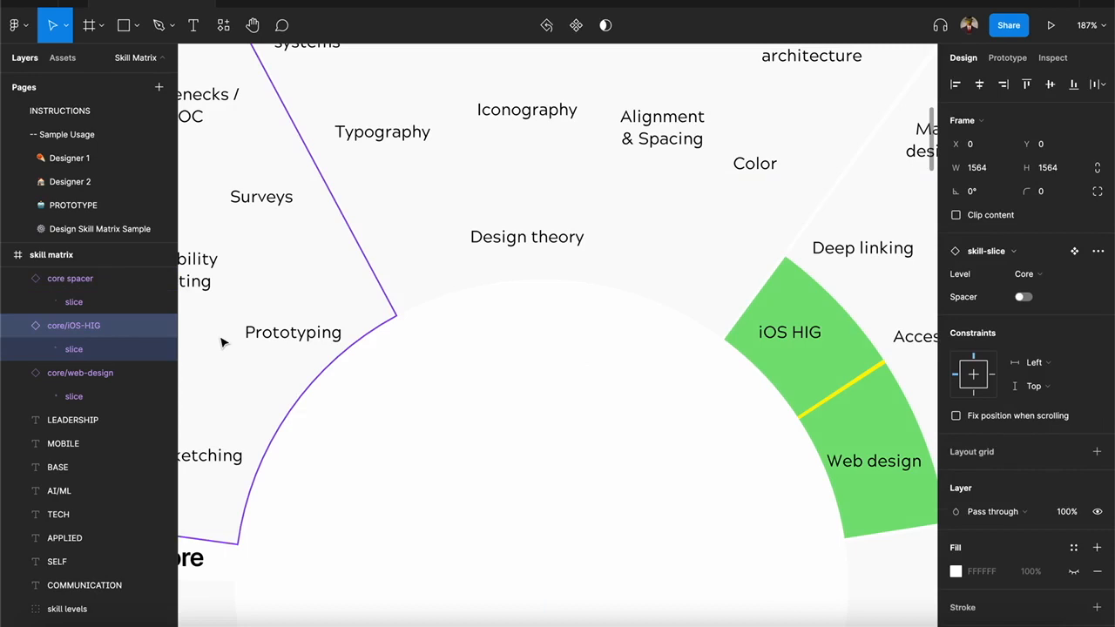
key("super+d")
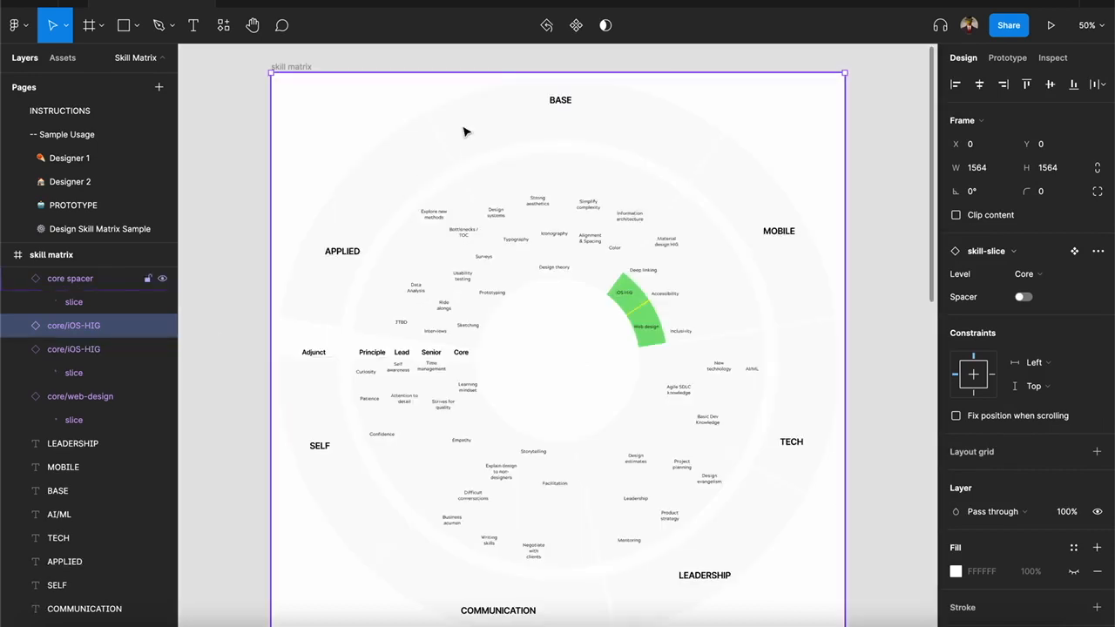
double_click(77, 326)
type("base/desi")
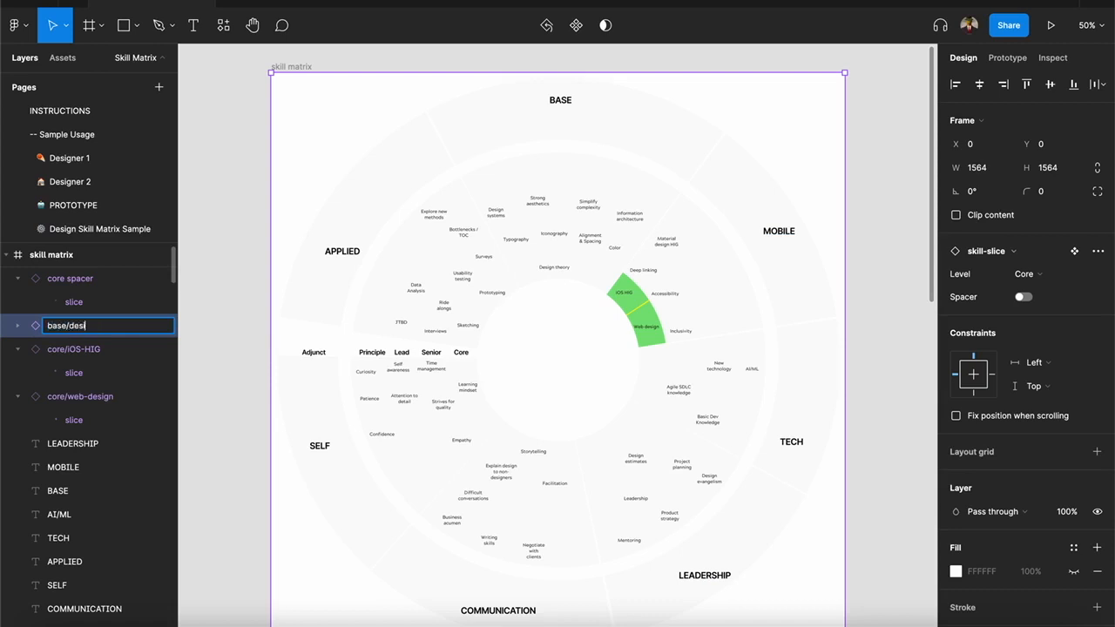
type("gn-theory")
key("Return")
Step: Rotate the base/design-theory slice's start to about -55.5° so it lies in the base section, leaving a gap beside the iOS HIG slice
scroll(518, 301, "up", 5)
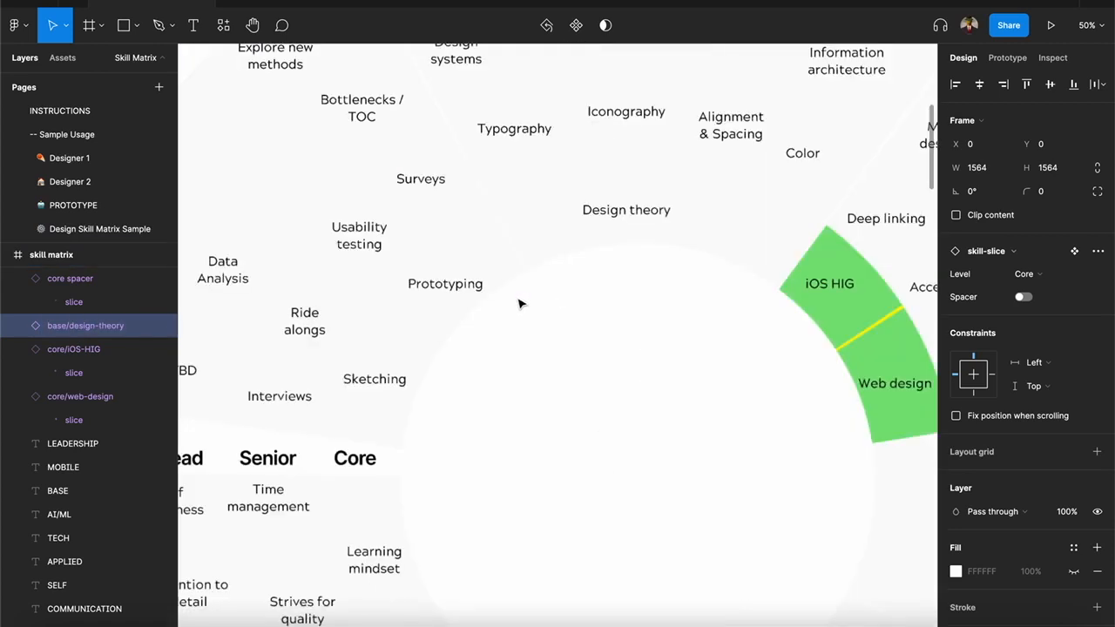
left_click(852, 328)
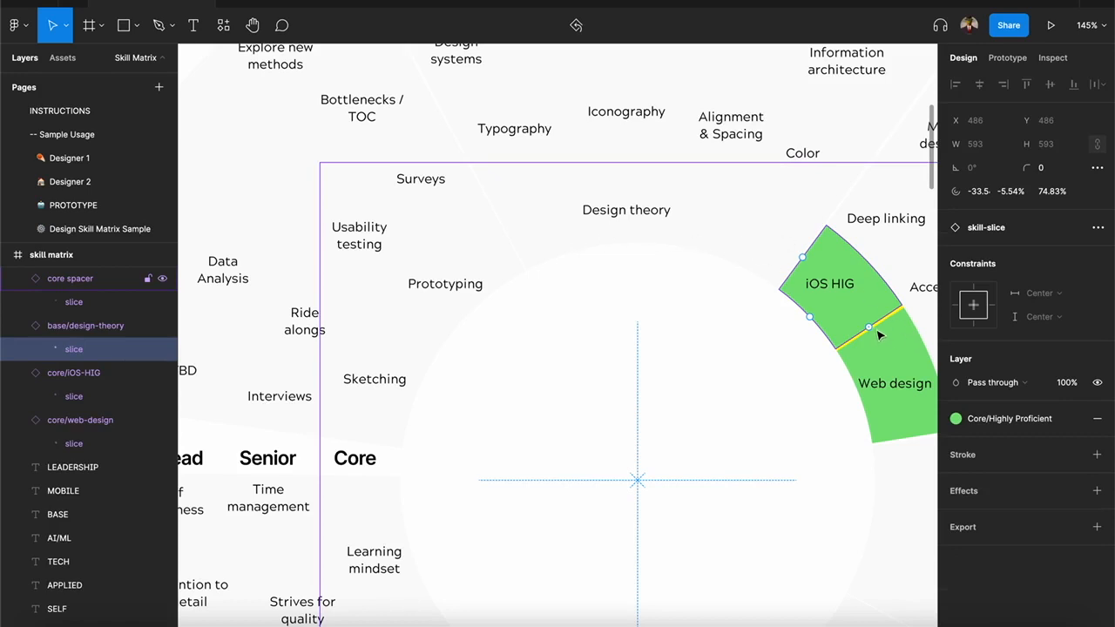
left_click_drag(880, 335, 816, 274)
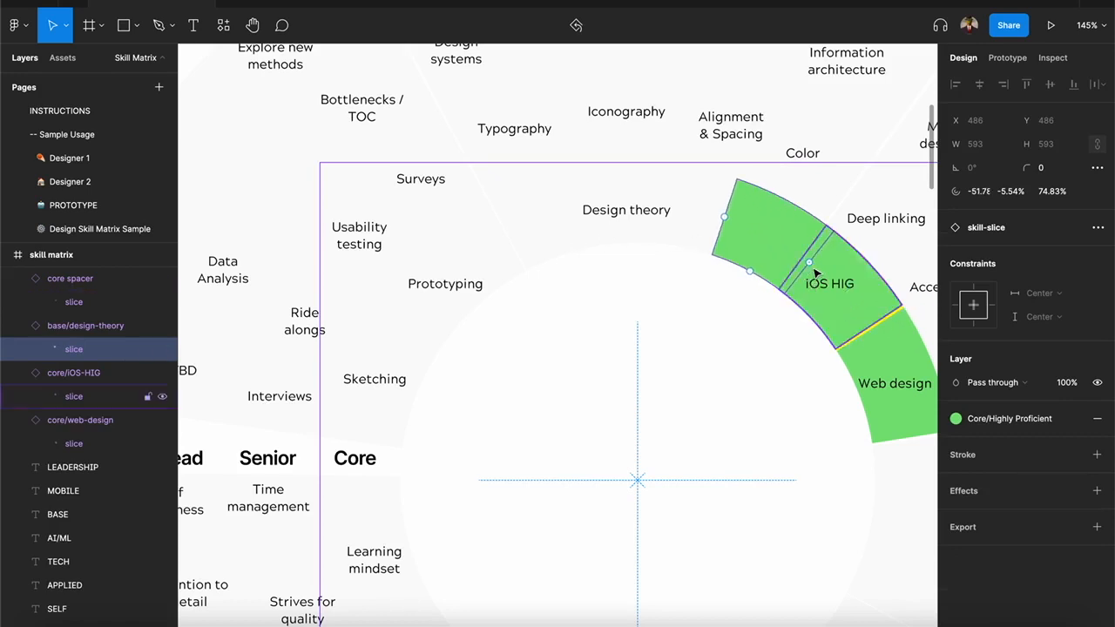
scroll(816, 273, "up", 10)
scroll(709, 238, "down", 5)
left_click_drag(719, 217, 659, 179)
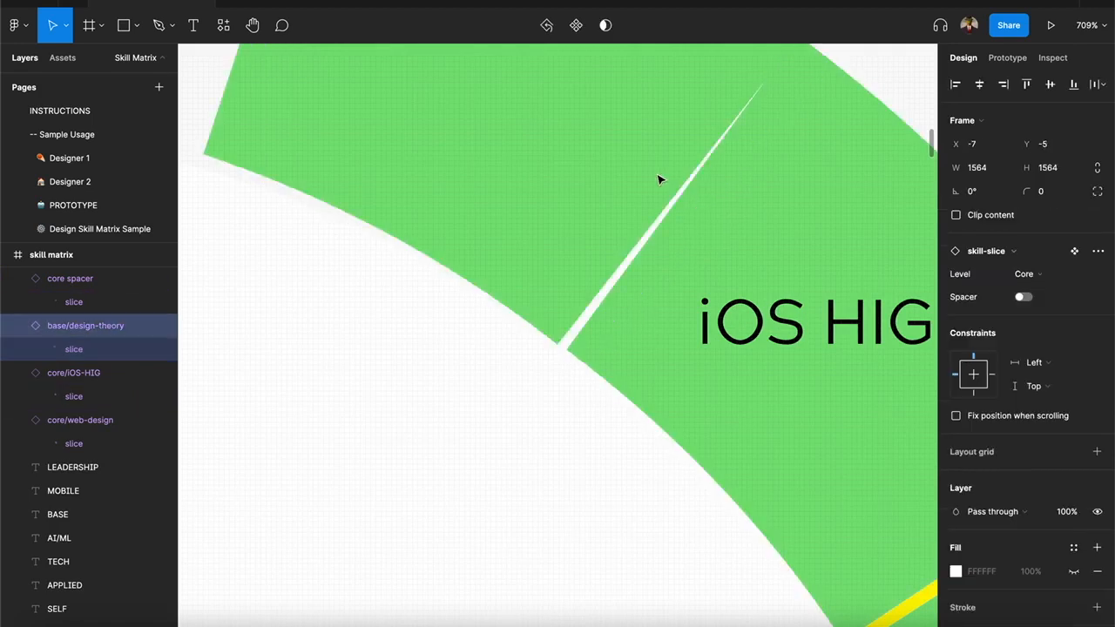
key("ctrl+z")
left_click_drag(714, 217, 643, 165)
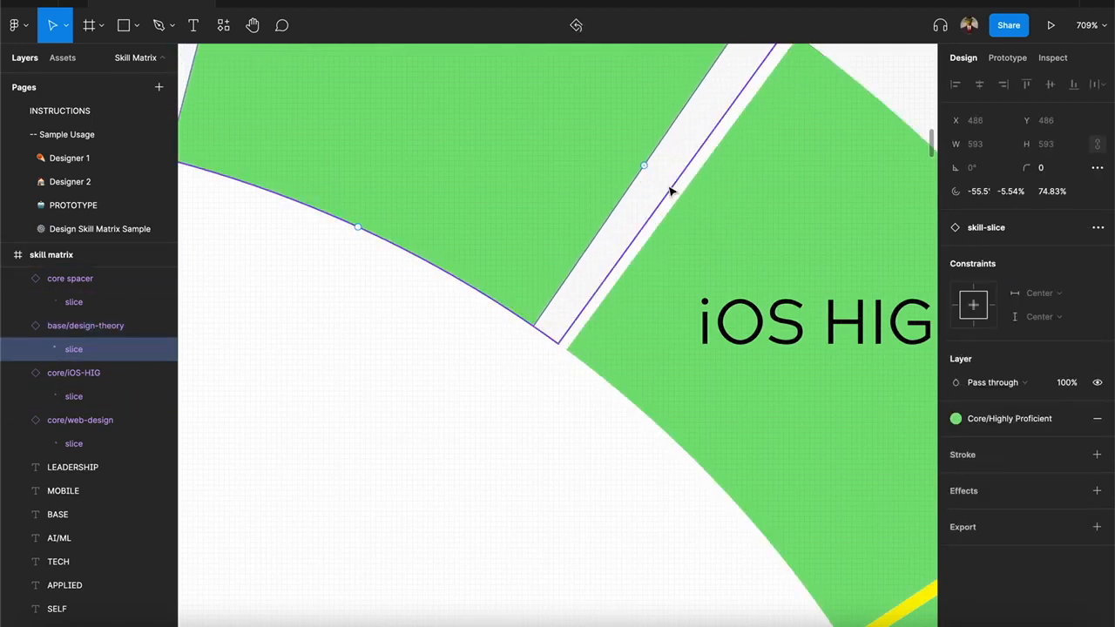
Step: Rotate the base/design-theory slice's start to about -54.6°, bringing it closer to the base background's edge beside the iOS HIG slice
left_click(676, 190)
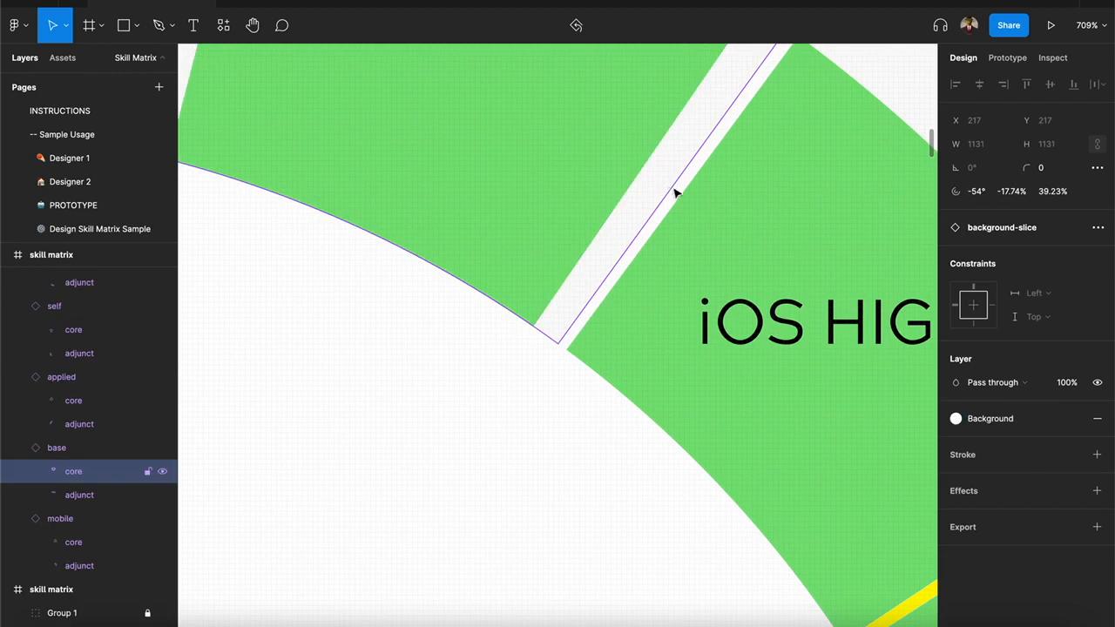
left_click(542, 144)
left_click(1021, 193)
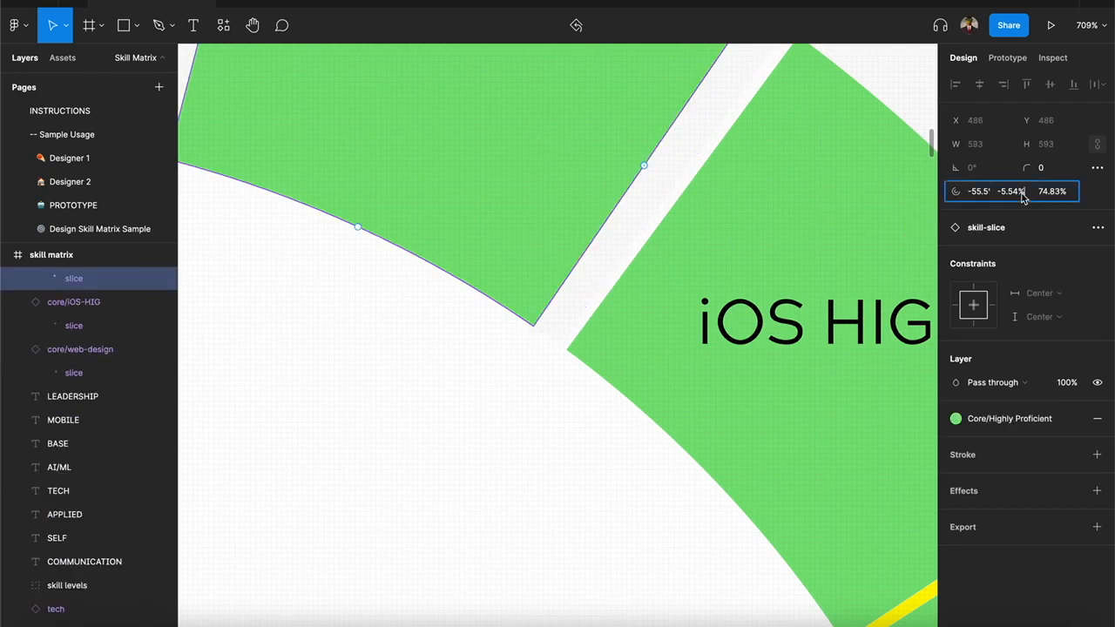
left_click_drag(652, 169, 664, 180)
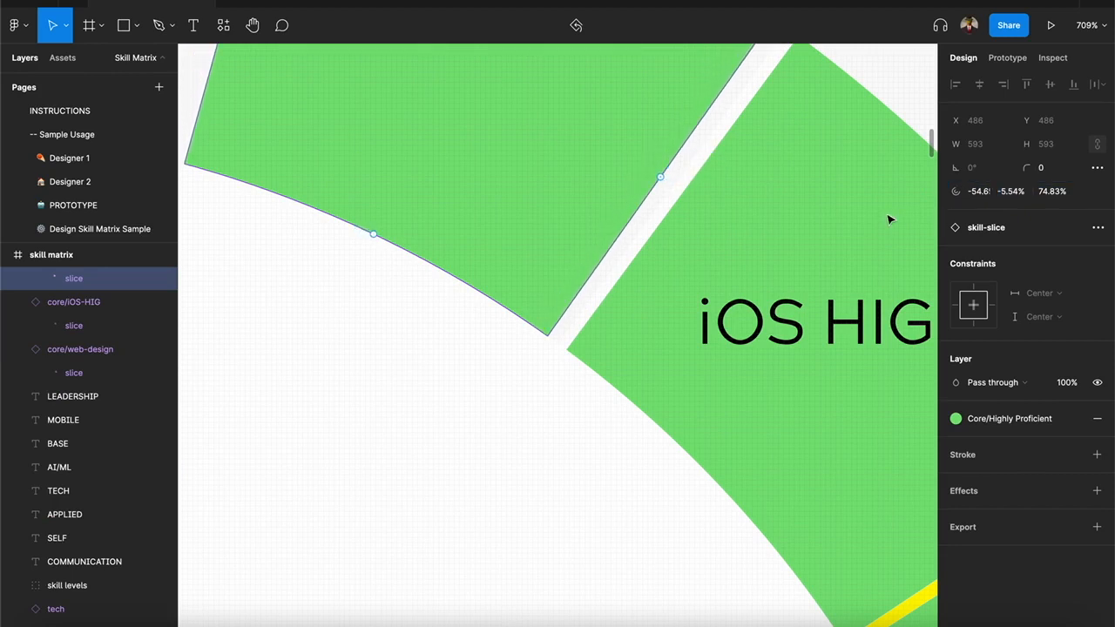
Step: Set the base/design-theory slice's start to -54° to match the start of the base category's core background
scroll(757, 83, "up", 3)
left_click(682, 259)
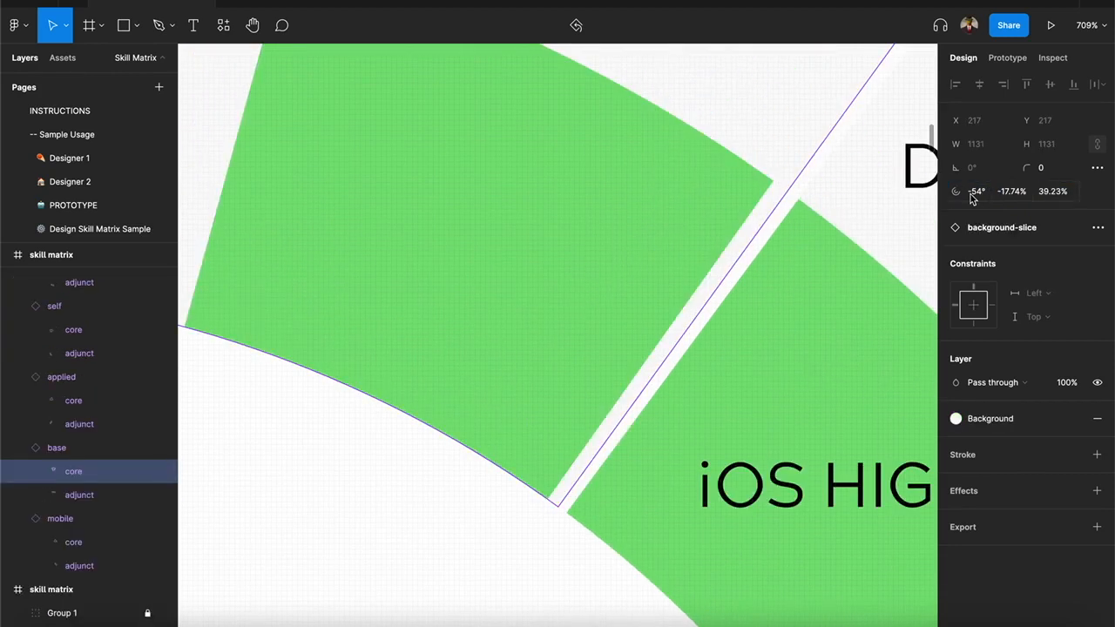
left_click(684, 265)
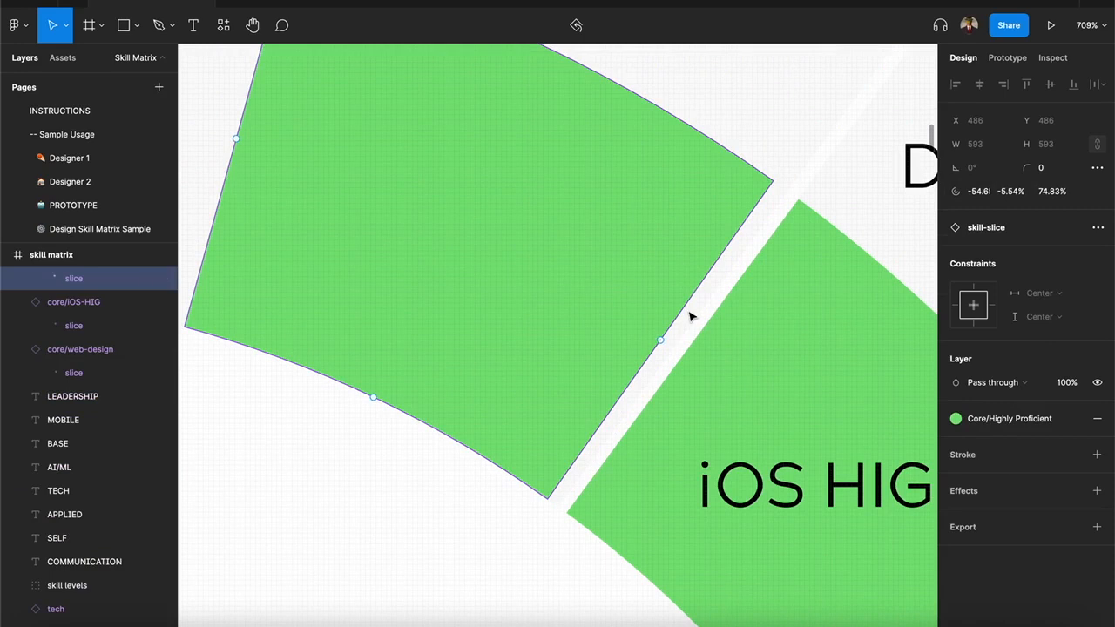
left_click(987, 195)
type("-")
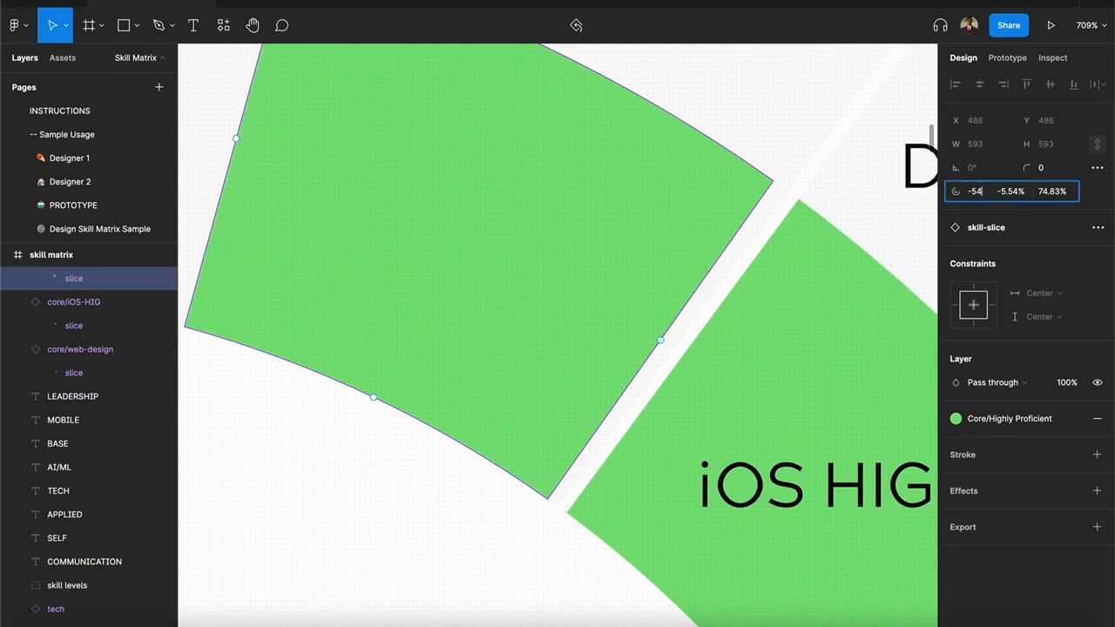
type("54")
key("Return")
left_click(476, 525)
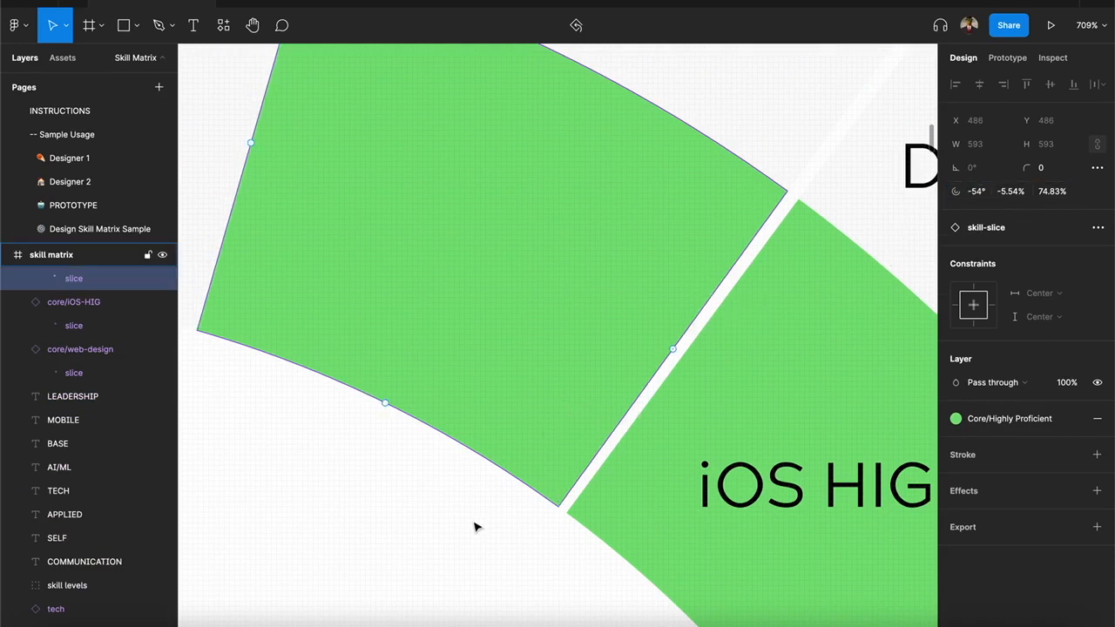
Step: Set the base/design-theory slice's sweep to -17.74% so it spans the full width of the base core background
left_click_drag(361, 465, 811, 509)
scroll(546, 302, "down", 5)
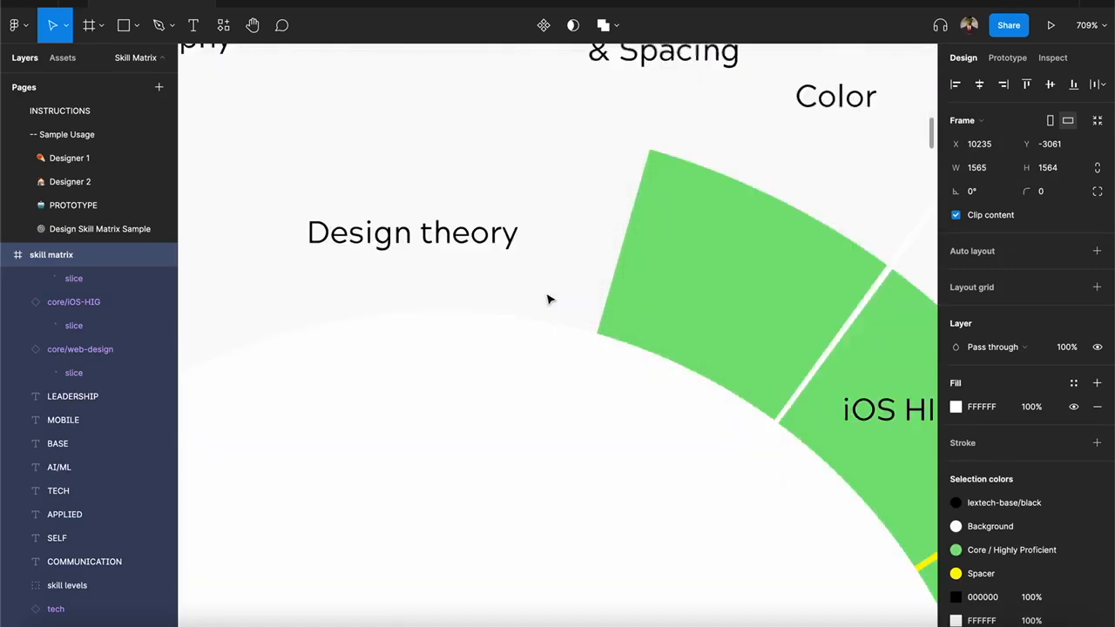
scroll(600, 348, "left", 3)
scroll(601, 349, "up", 2)
left_click(819, 370)
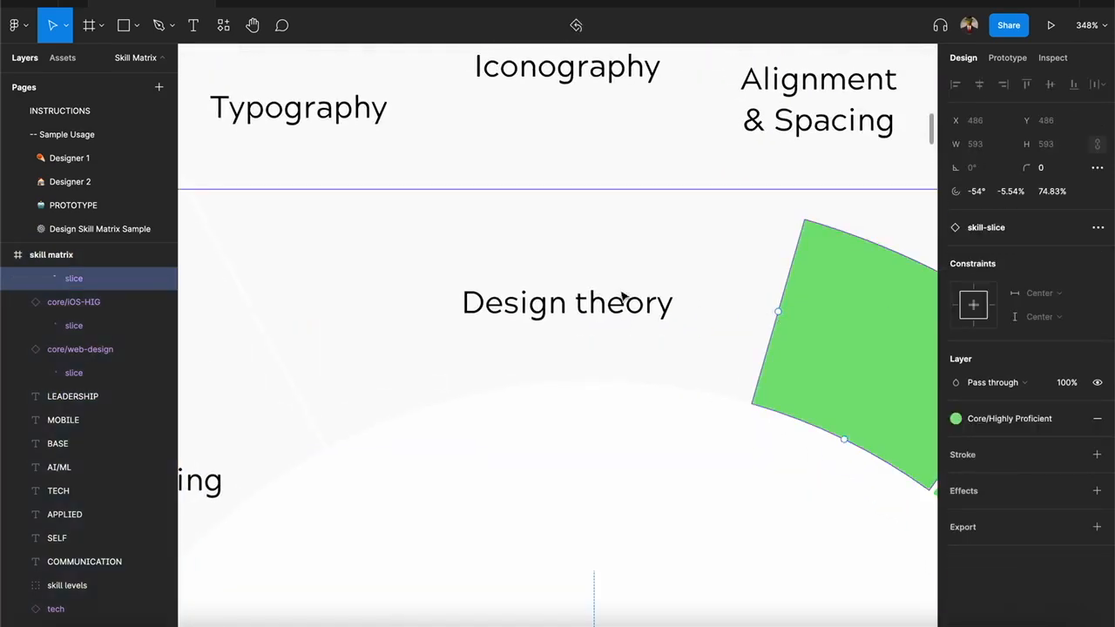
left_click(331, 323)
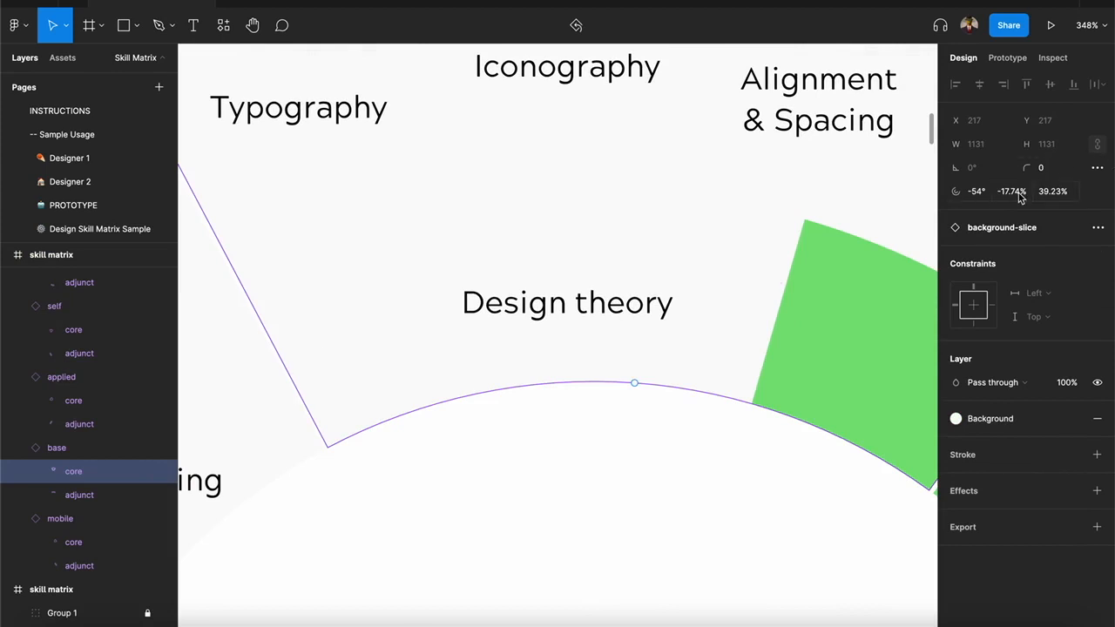
left_click(887, 281)
left_click(1007, 194)
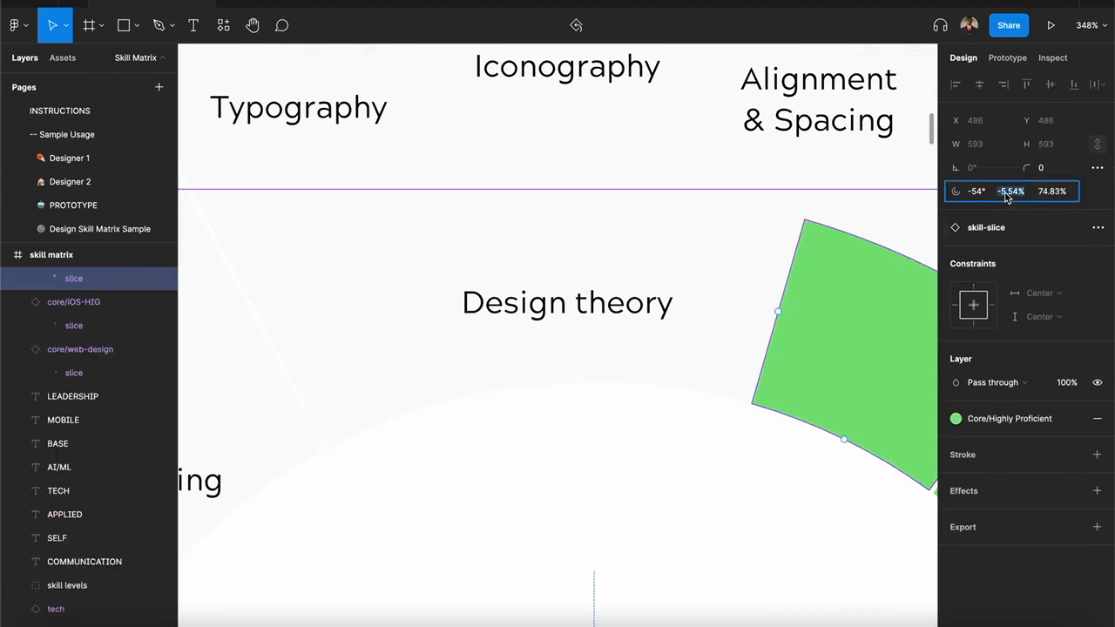
type("-17.74")
key("Return")
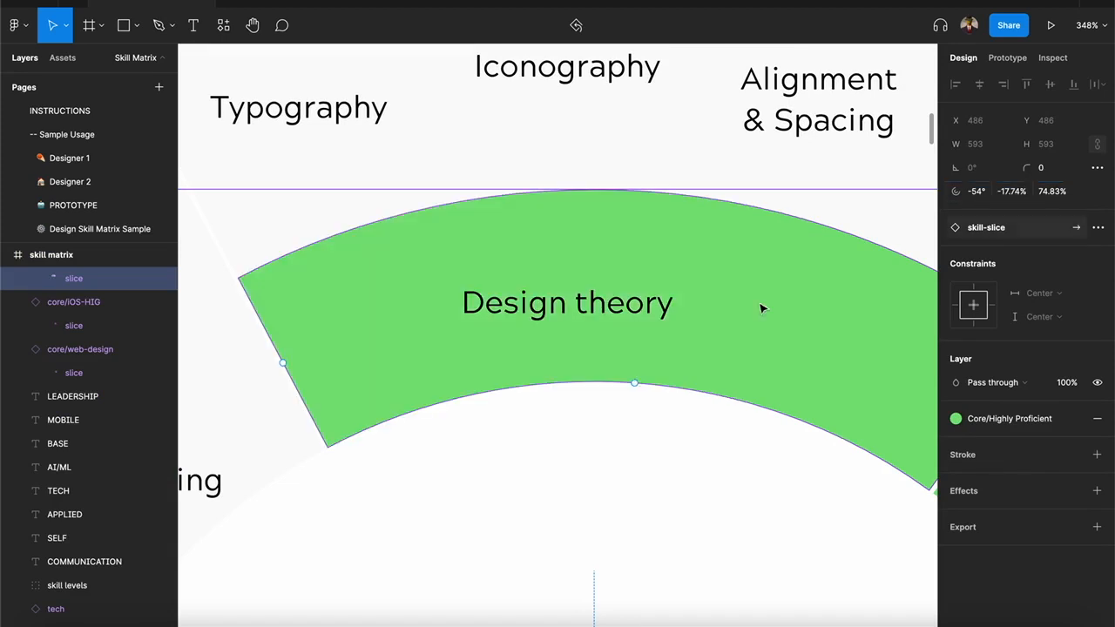
scroll(417, 457, "down", 2)
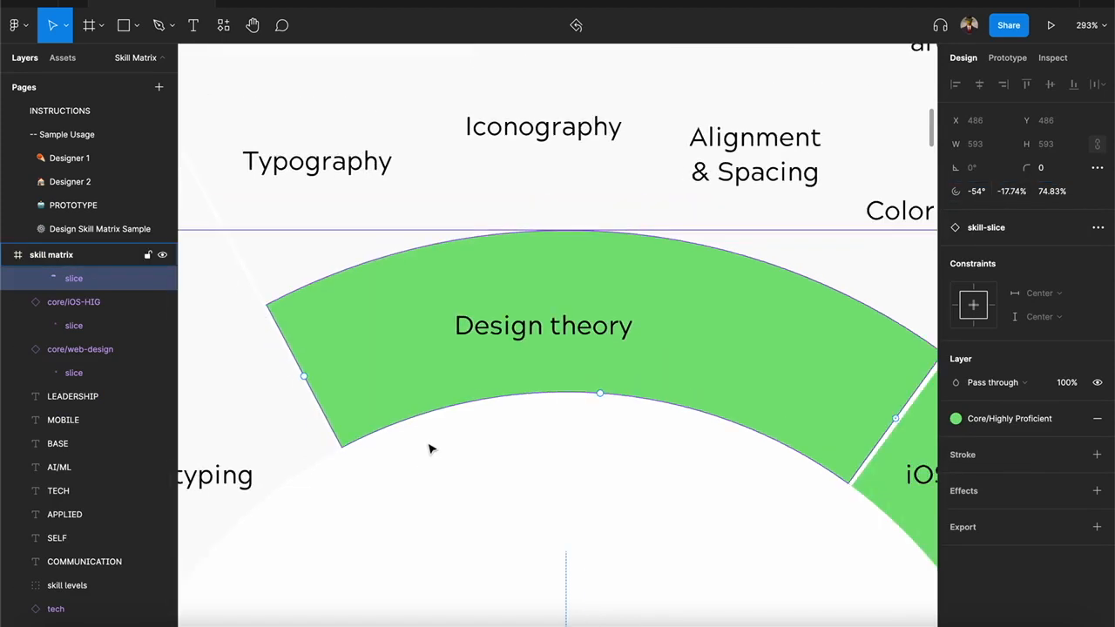
left_click(511, 444)
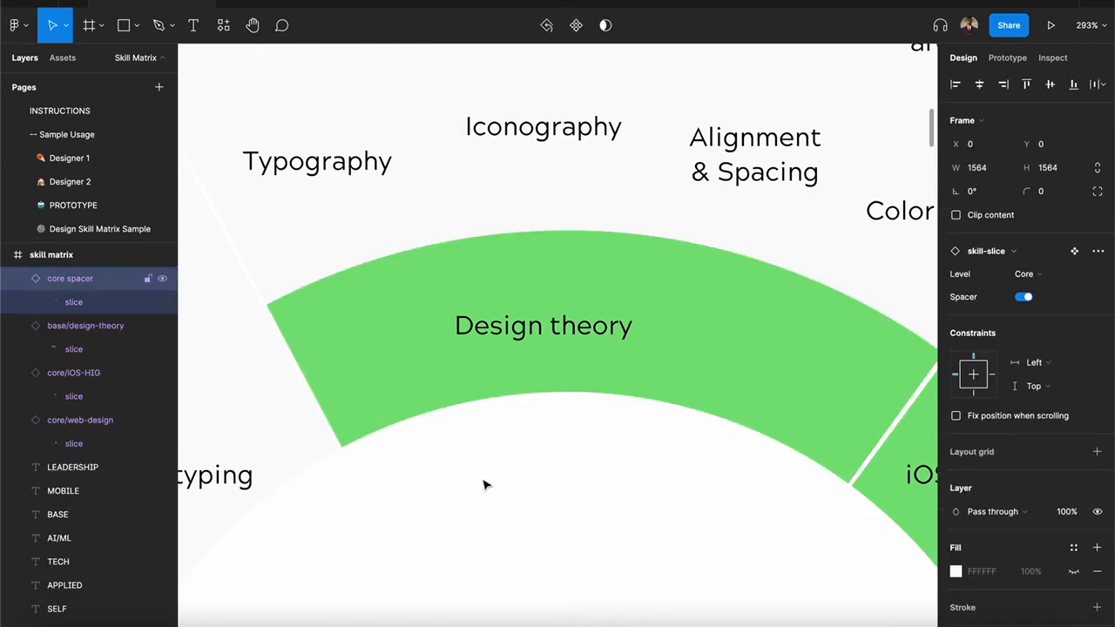
left_click_drag(485, 485, 853, 401)
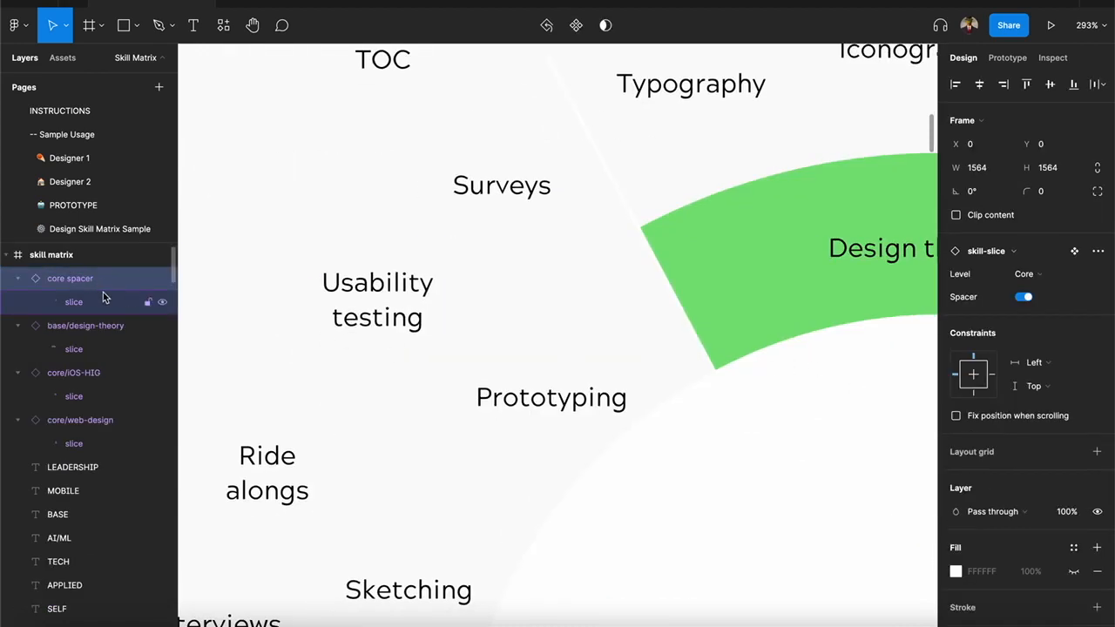
left_click(88, 326)
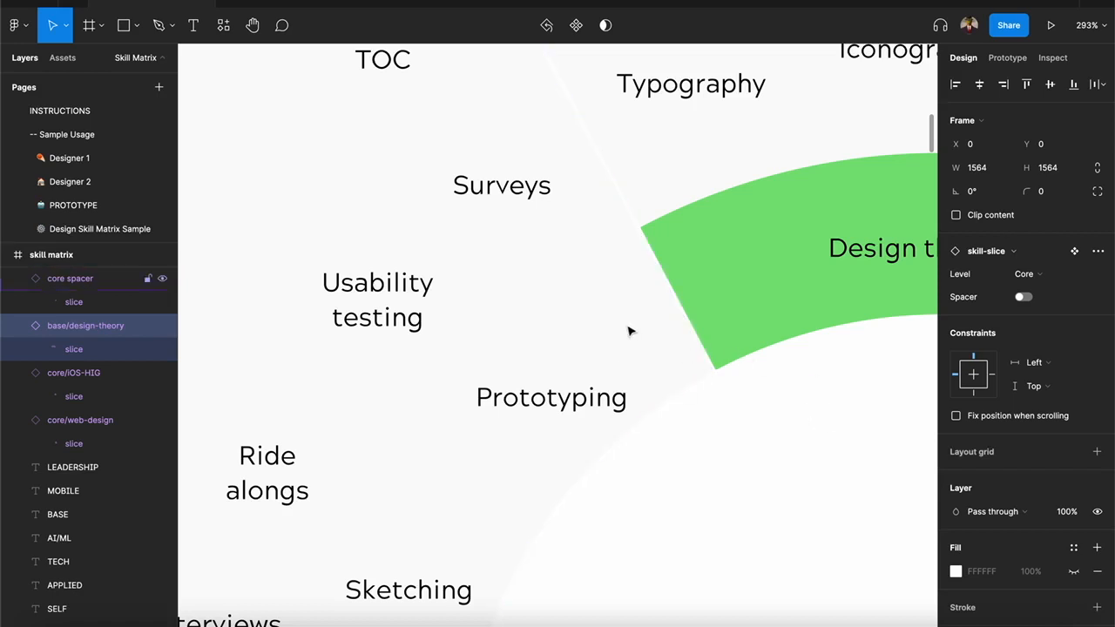
scroll(807, 409, "down", 2)
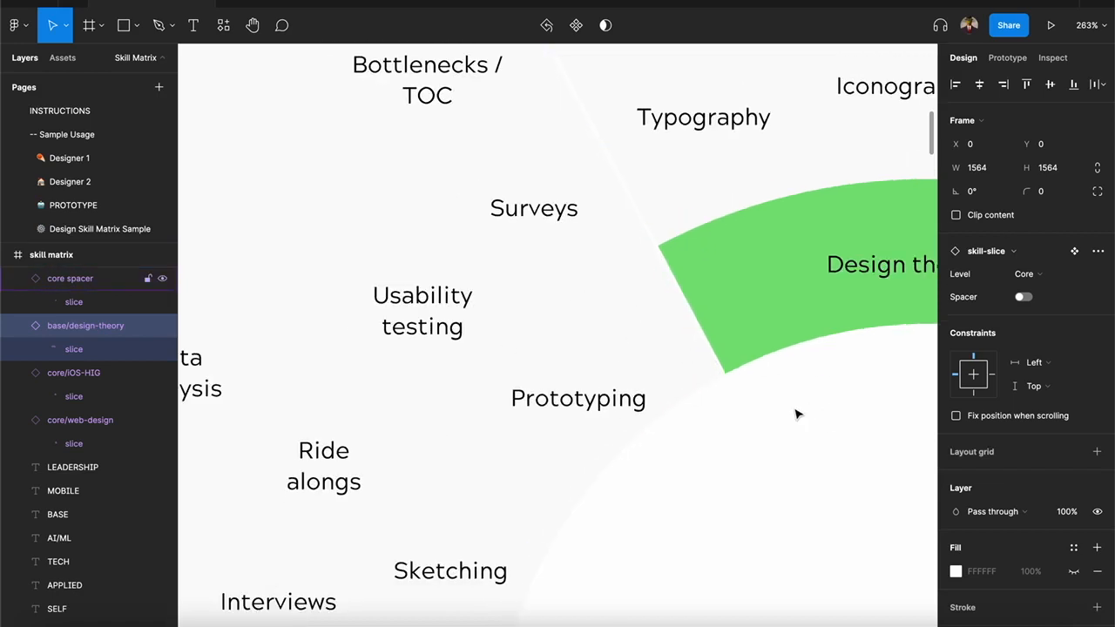
scroll(722, 405, "right", 1)
scroll(722, 404, "right", 5)
scroll(630, 391, "down", 3)
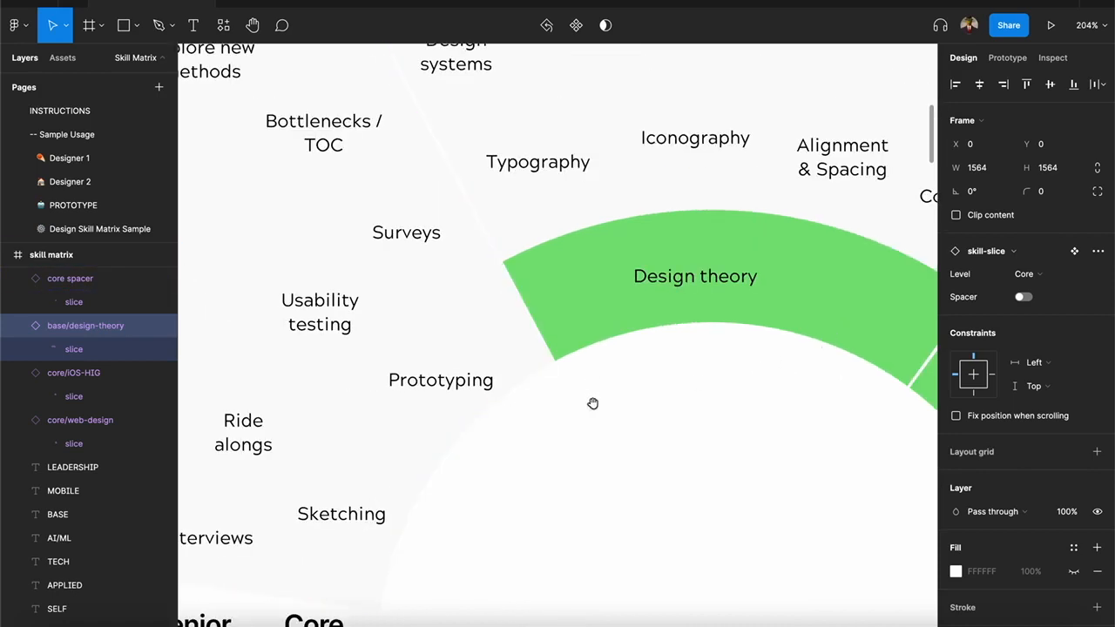
Step: Duplicate the core/web-design instance
left_click_drag(592, 403, 59, 226)
left_click(526, 377)
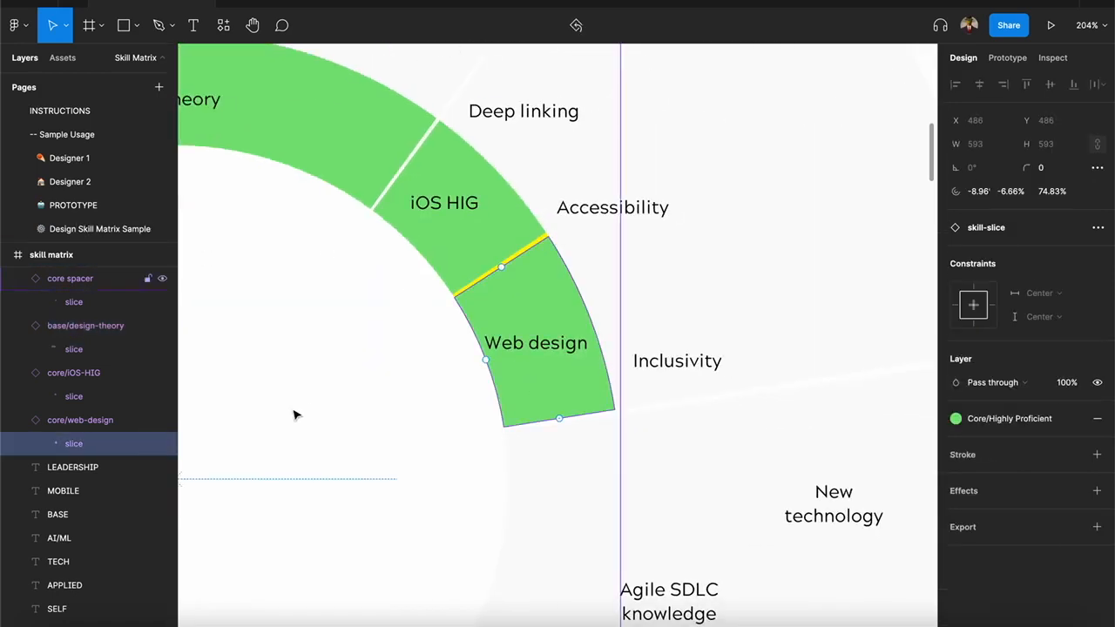
left_click(103, 424)
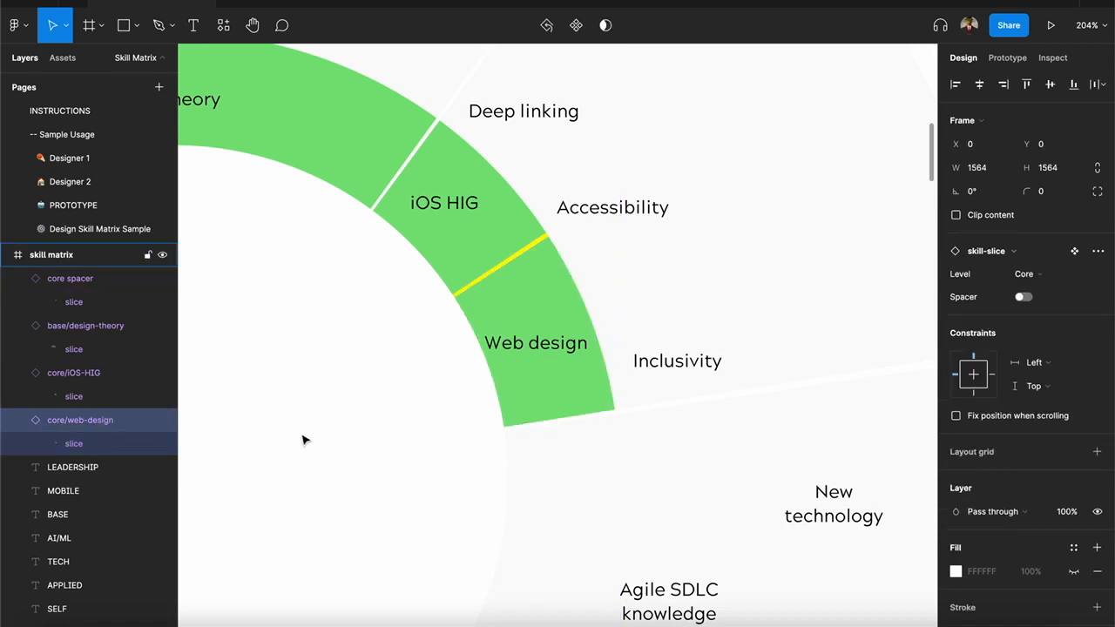
key("super+d")
Step: Rename both the original core/web-design instance and its copy as mobile/web-design
scroll(641, 346, "up", 5)
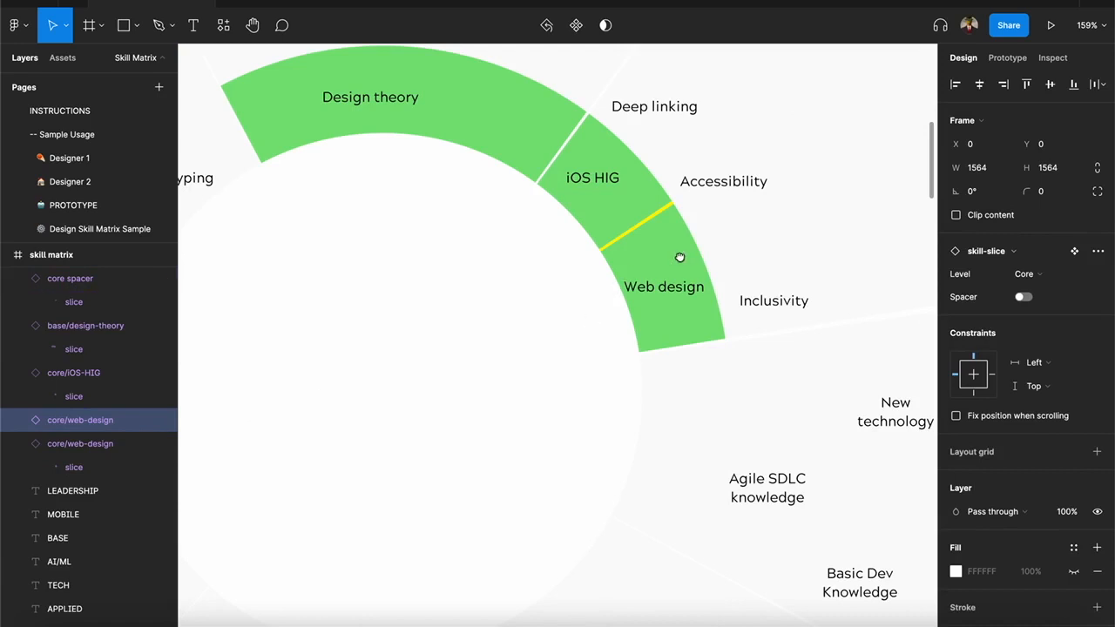
left_click_drag(685, 256, 622, 348)
left_click(92, 443)
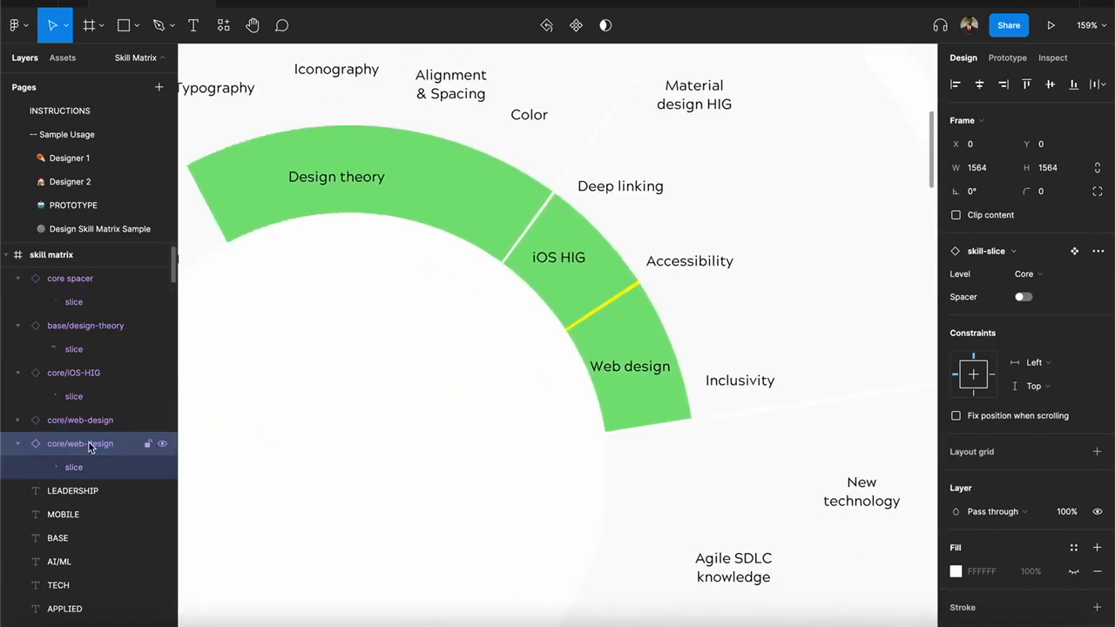
double_click(99, 445)
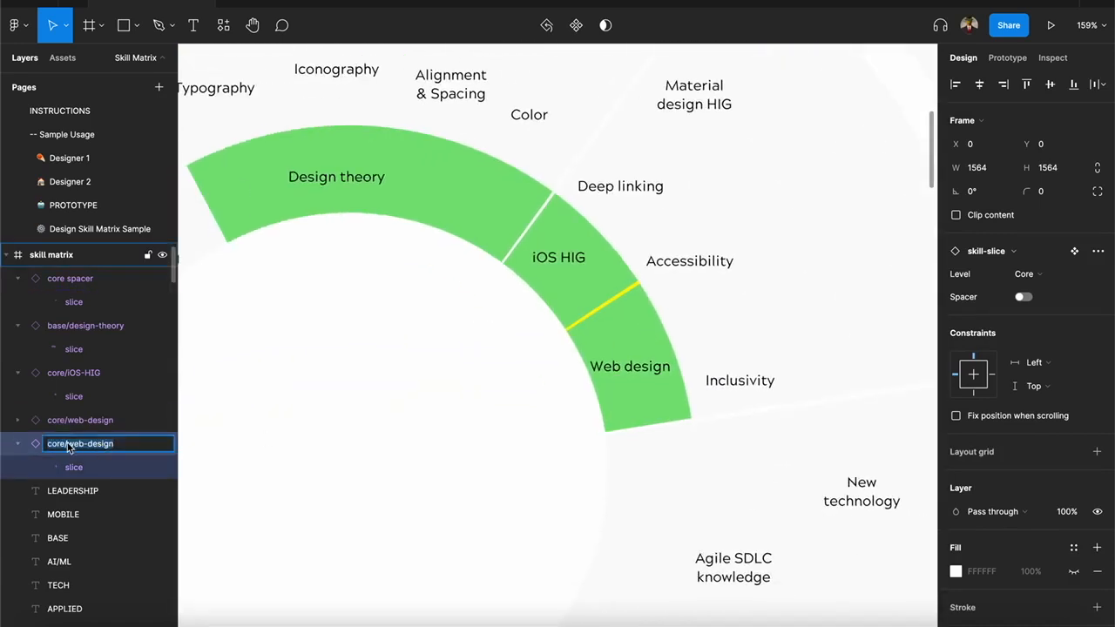
left_click(68, 447)
left_click_drag(67, 447, 33, 447)
type("mobile")
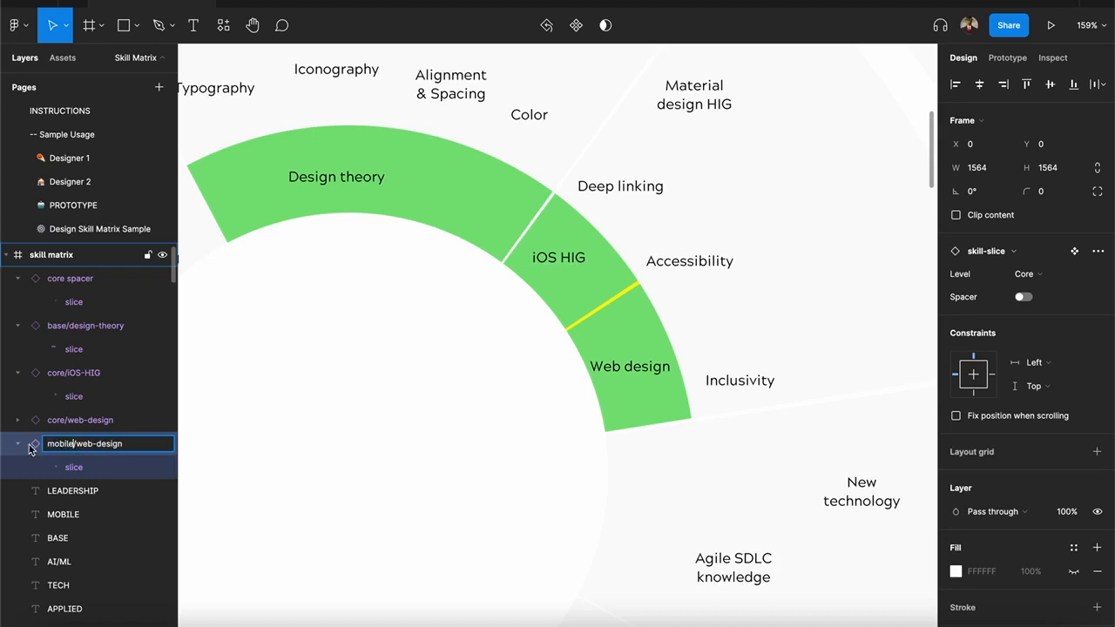
double_click(60, 421)
left_click(63, 424)
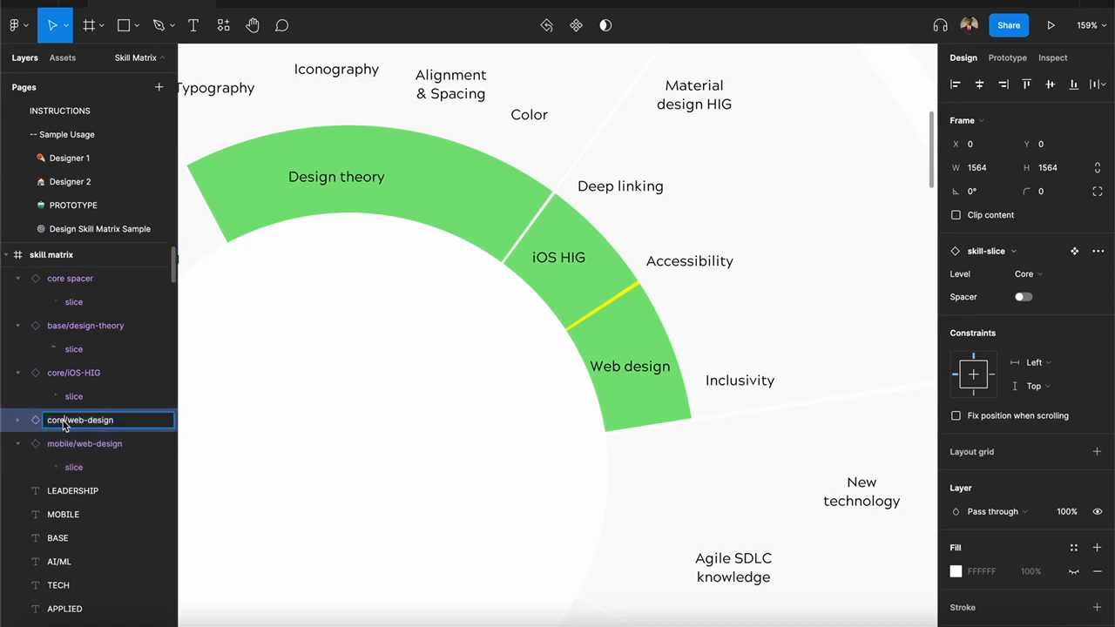
left_click_drag(63, 424, 42, 426)
type("mobile")
Step: Rename the core/iOS-HIG instance as mobileiOS-HIG
double_click(54, 375)
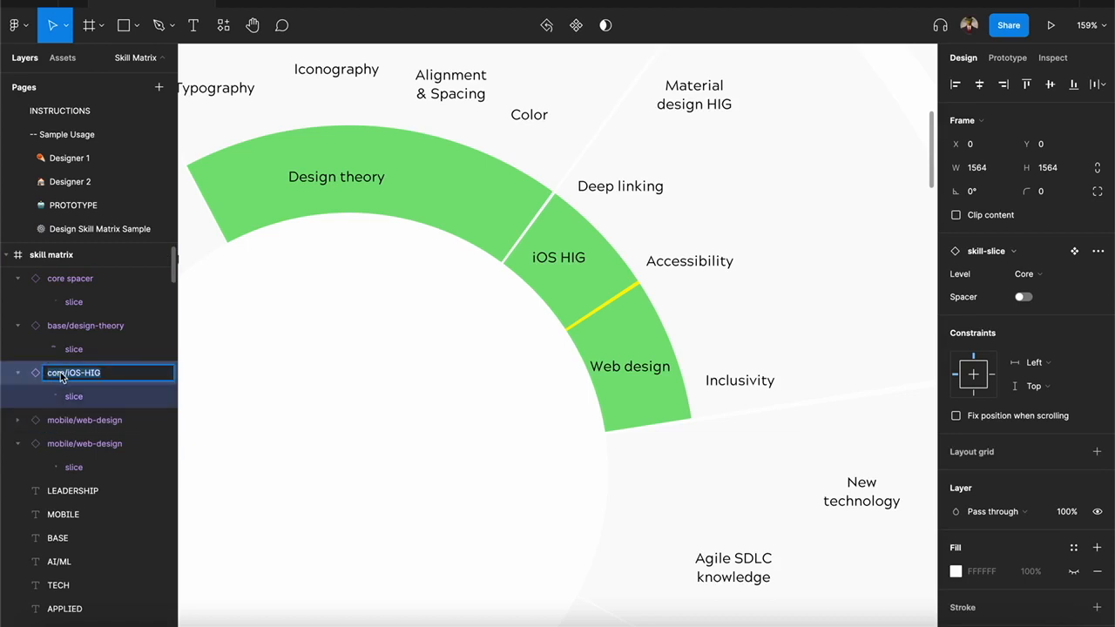
left_click_drag(60, 376, 37, 376)
type("mobile")
Step: Set the upper mobile/web-design copy's level to Senior and rotate its slice upward towards the mobile background's lower edge
left_click(94, 420)
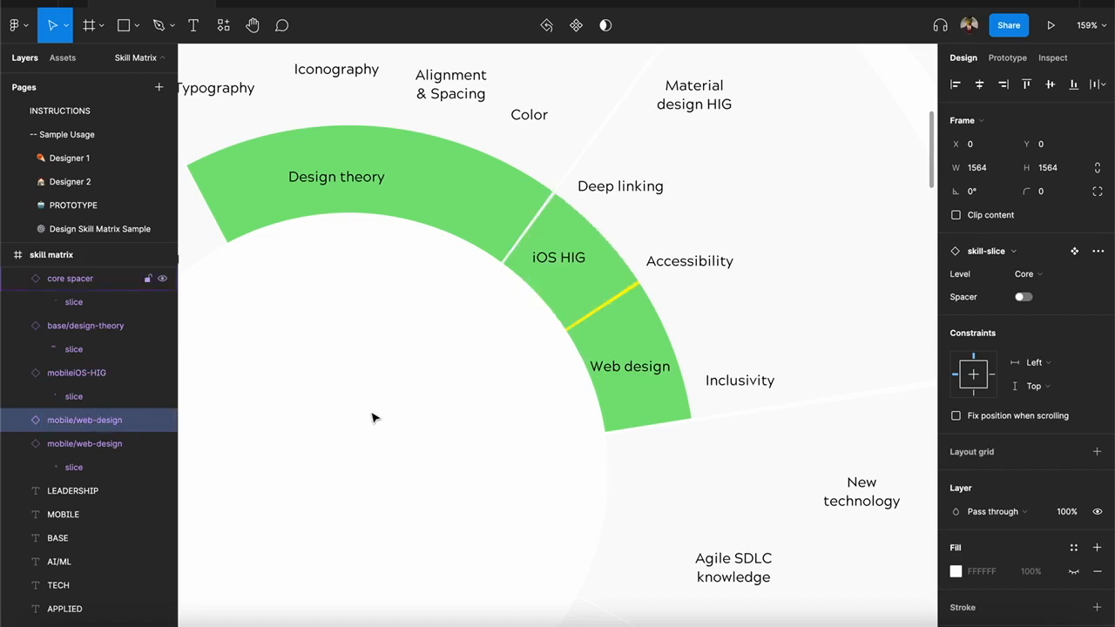
left_click(1040, 277)
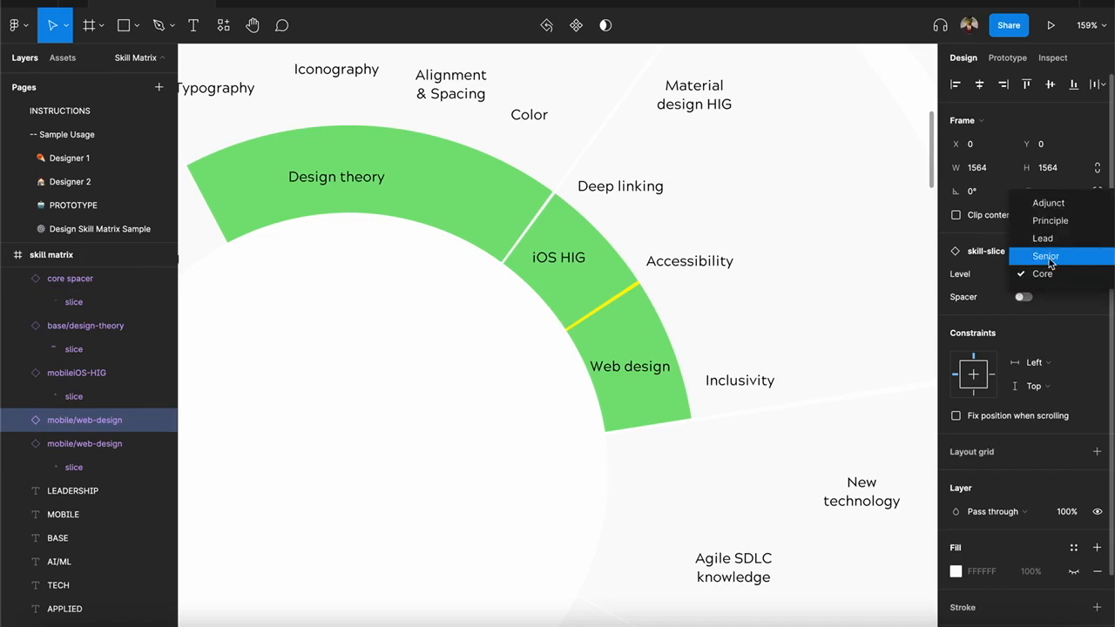
left_click(1047, 256)
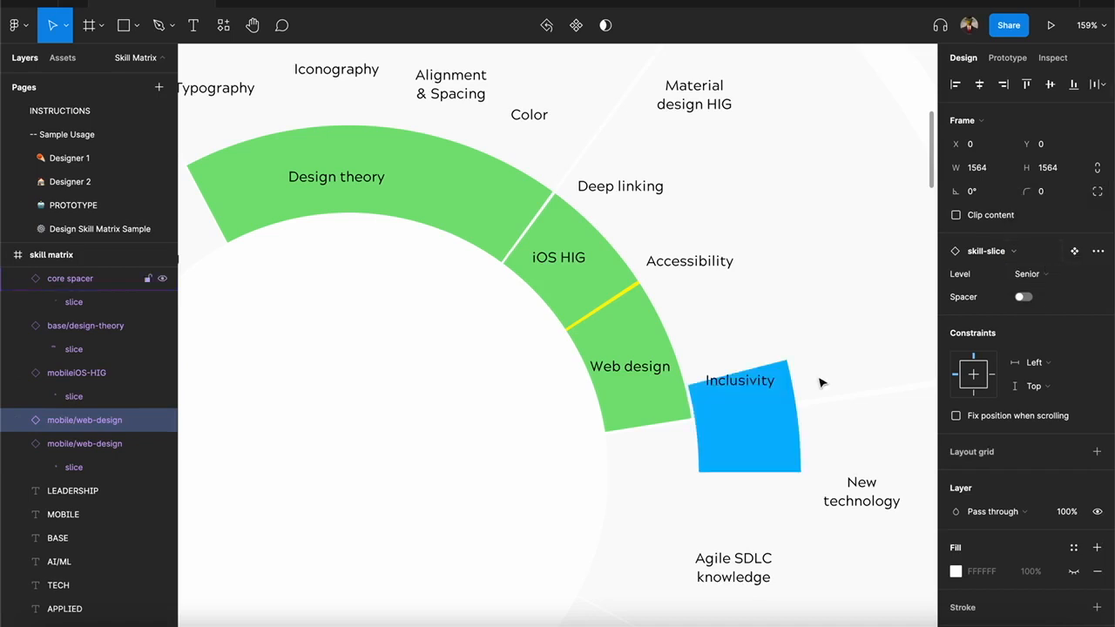
double_click(746, 425)
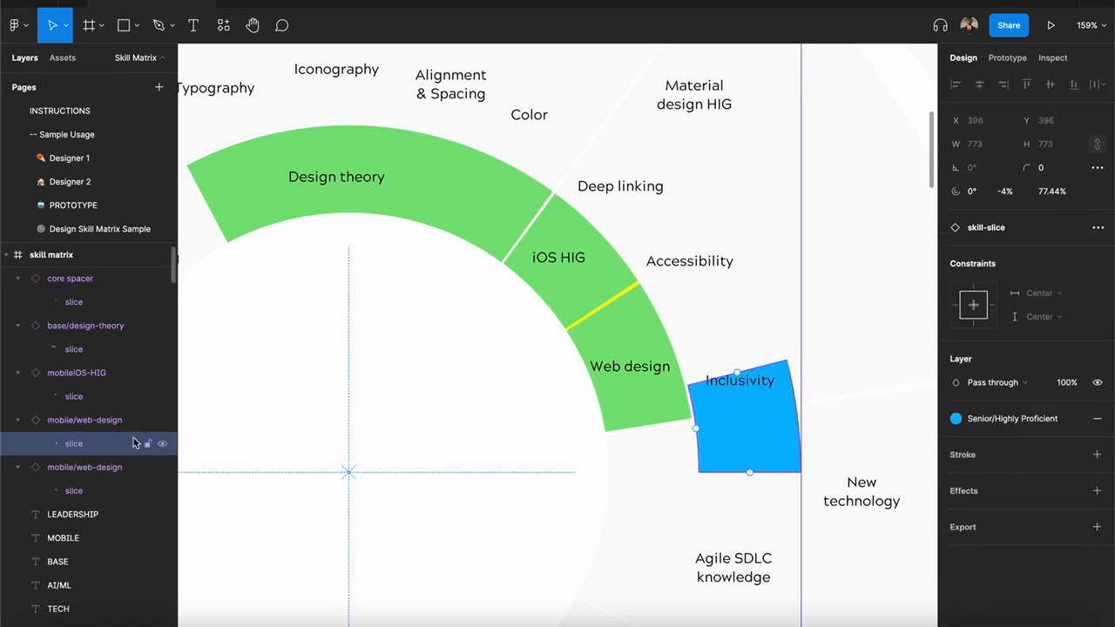
left_click_drag(754, 475, 743, 415)
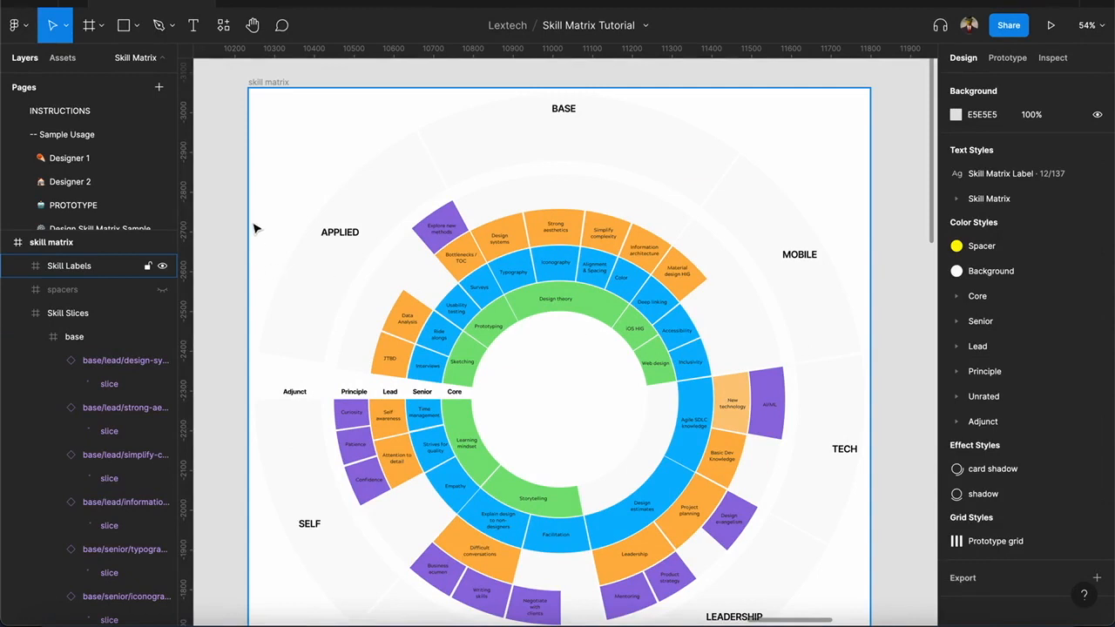
Step: Toggle the Skill Labels and Skill Slices frames' visibility to check what each holds, collapsing the Skill Slices frame
left_click(75, 262)
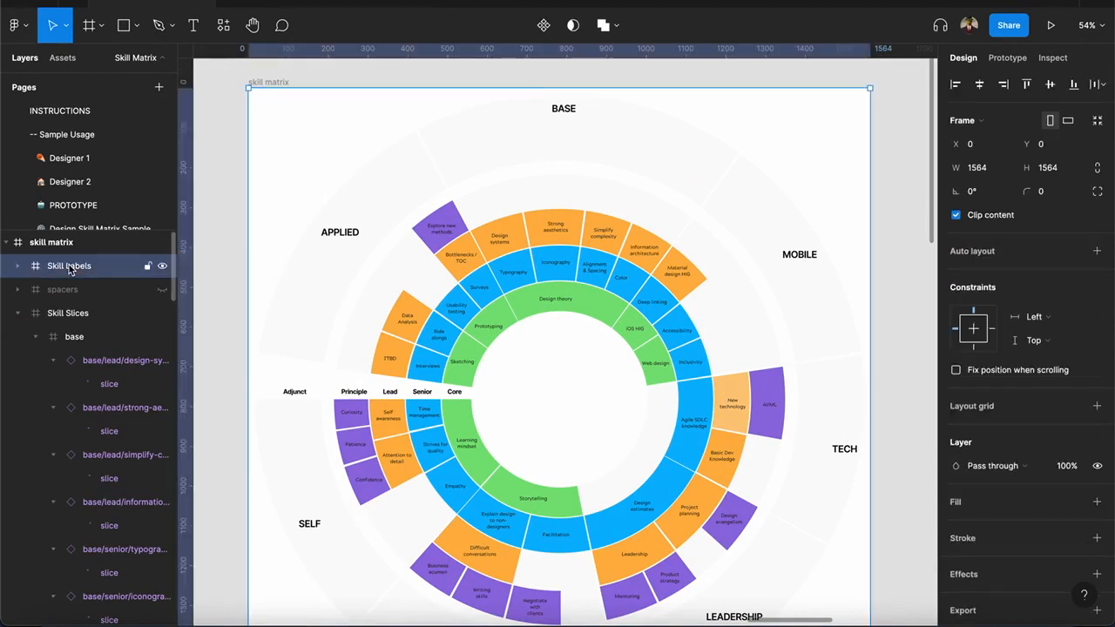
left_click(161, 269)
left_click(161, 269)
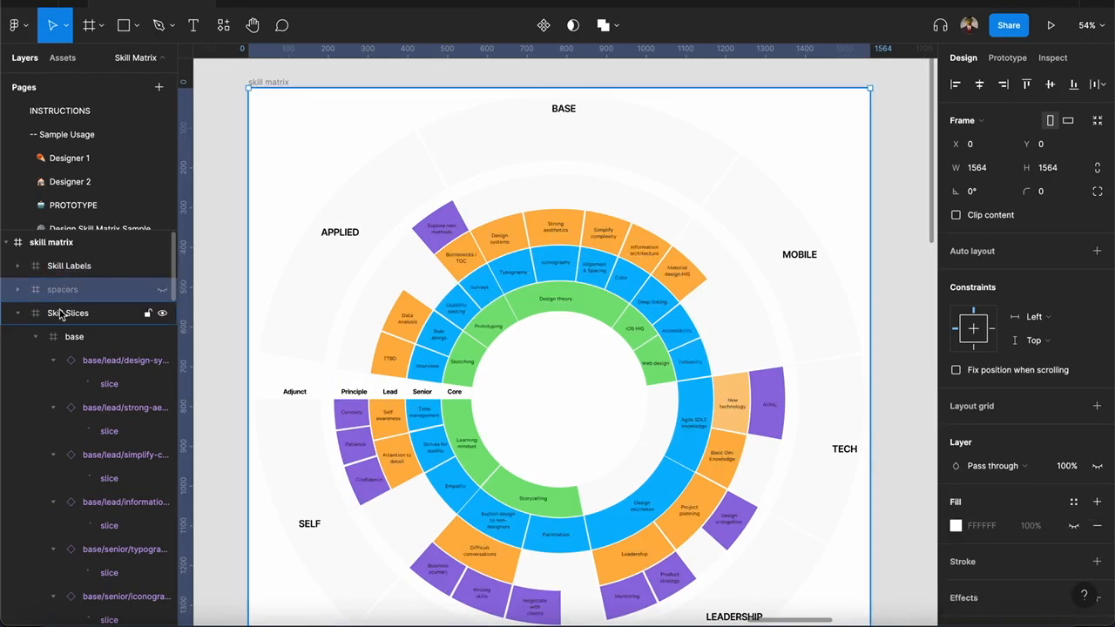
left_click(23, 317)
left_click(19, 315)
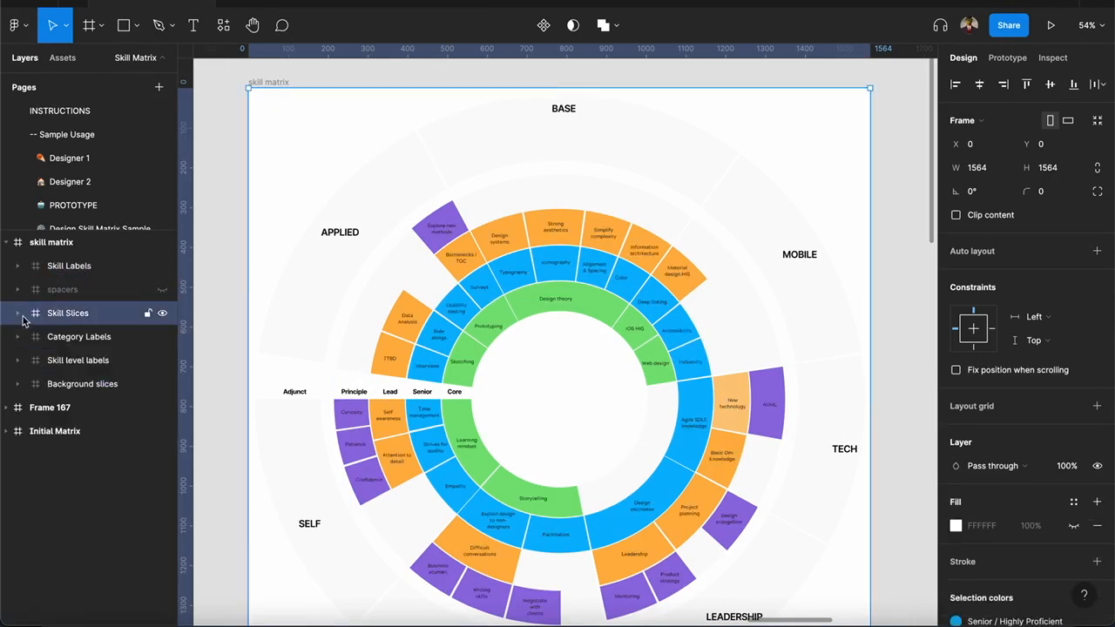
left_click(160, 314)
left_click(160, 313)
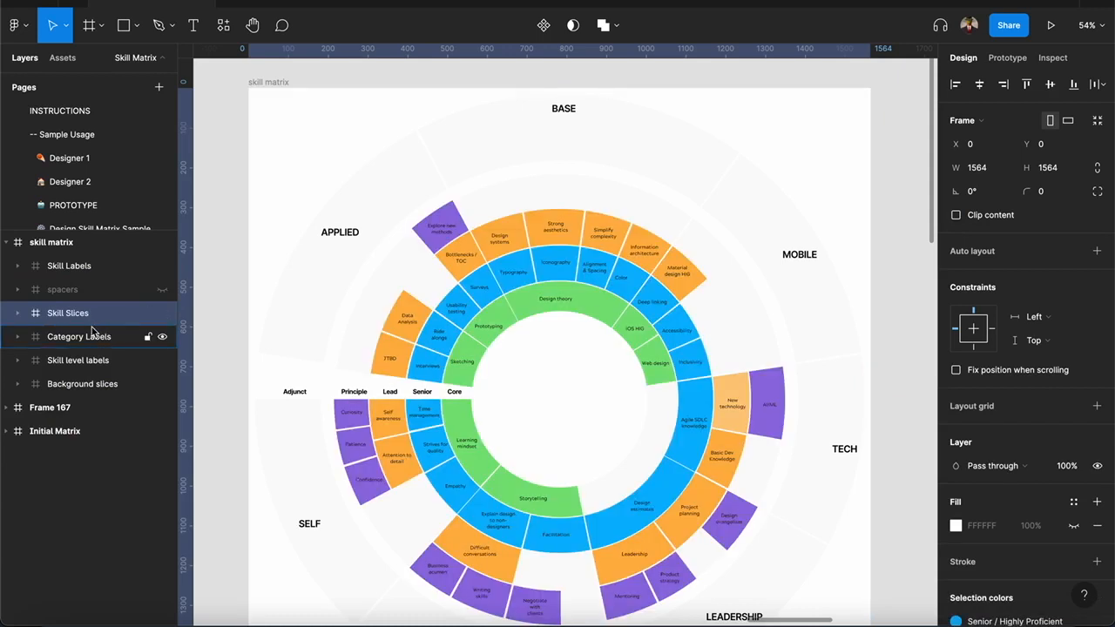
Step: Toggle the visibility of the Category Labels, Skill level labels, Background slices and Skill Labels frames to check what each holds
left_click(92, 332)
left_click(162, 337)
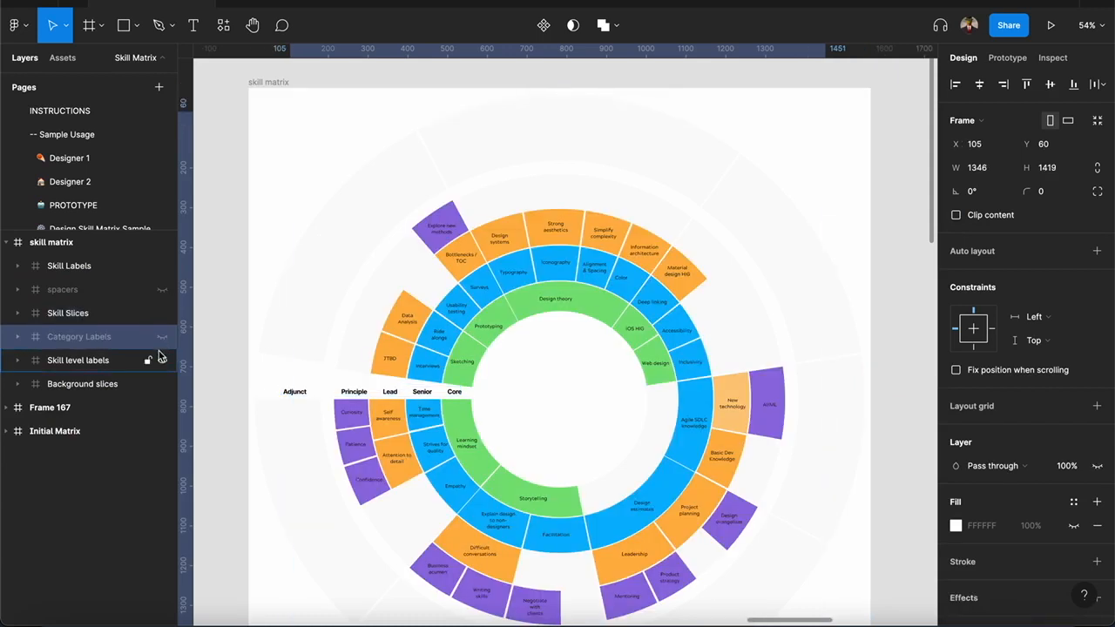
left_click(161, 362)
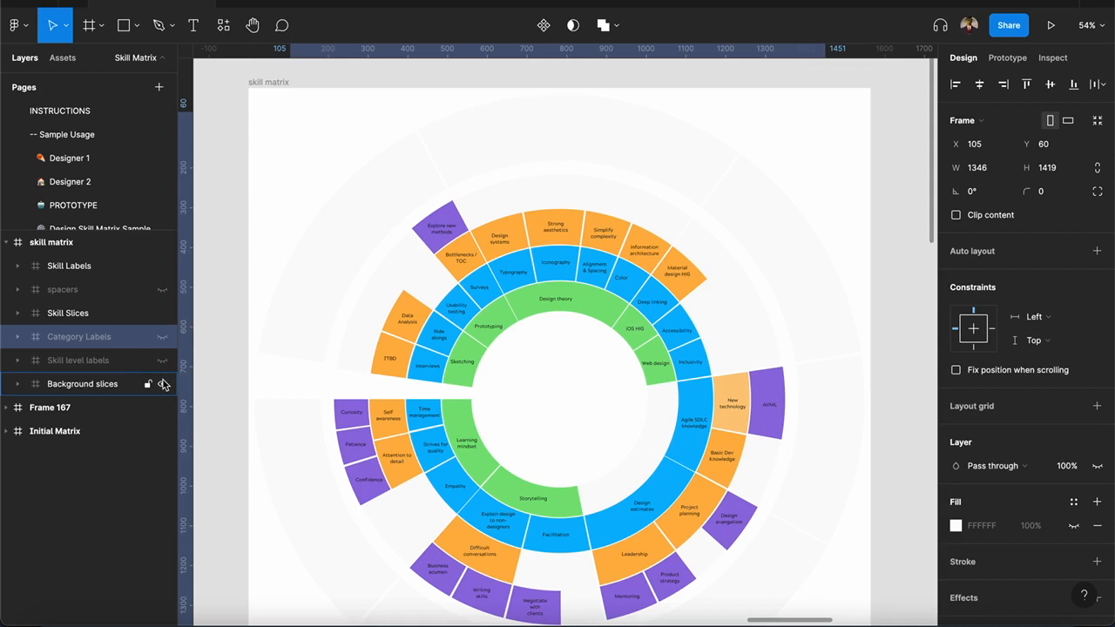
left_click(163, 384)
left_click(163, 384)
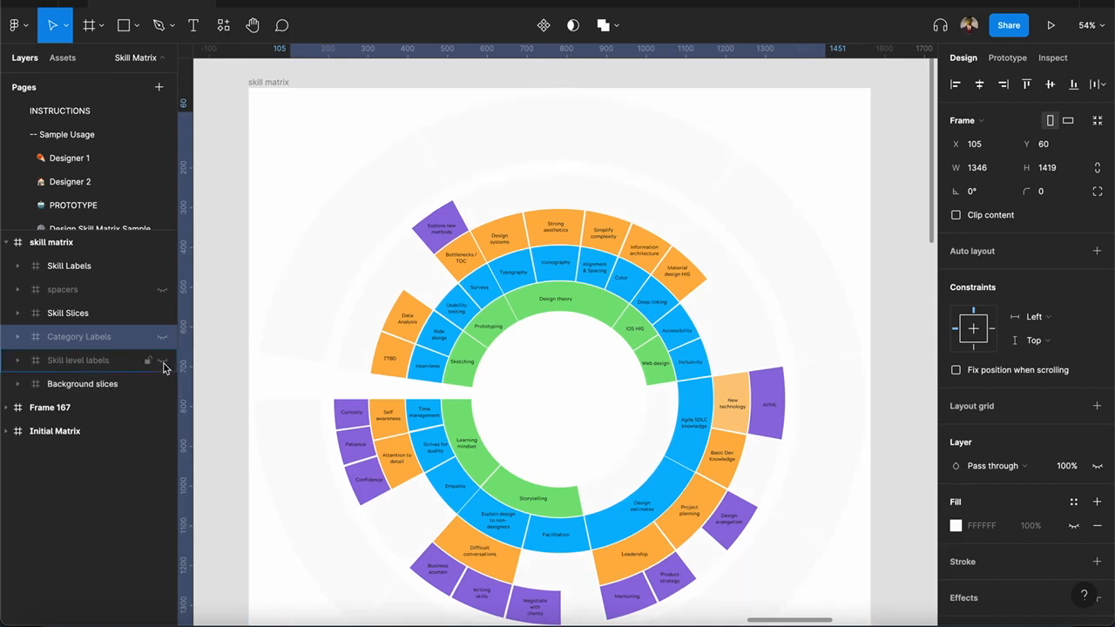
left_click(162, 360)
left_click(162, 336)
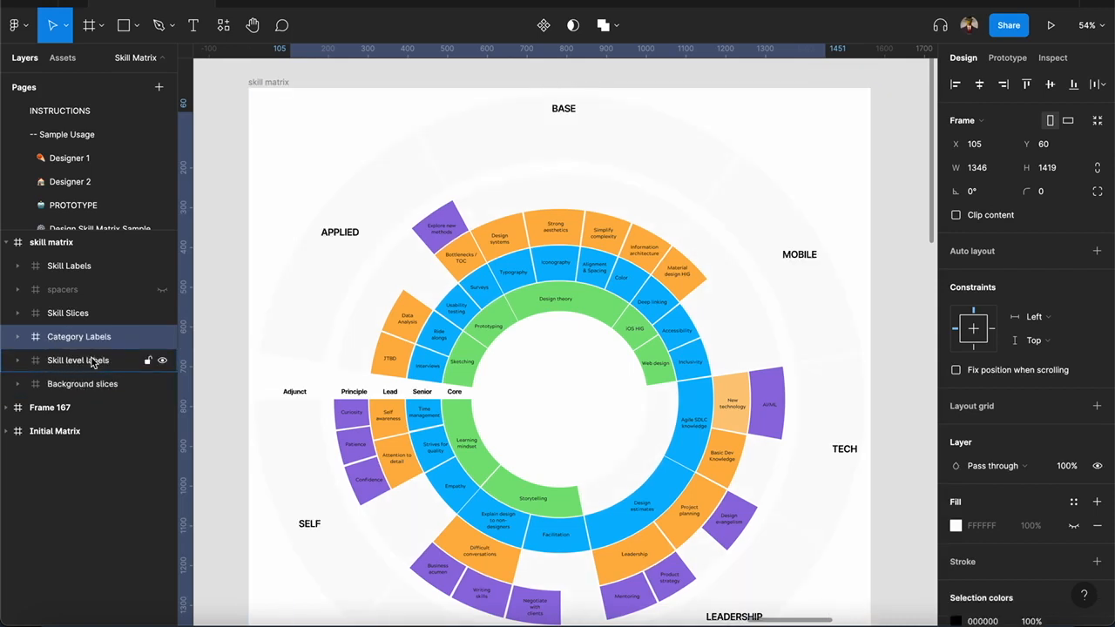
left_click(67, 275)
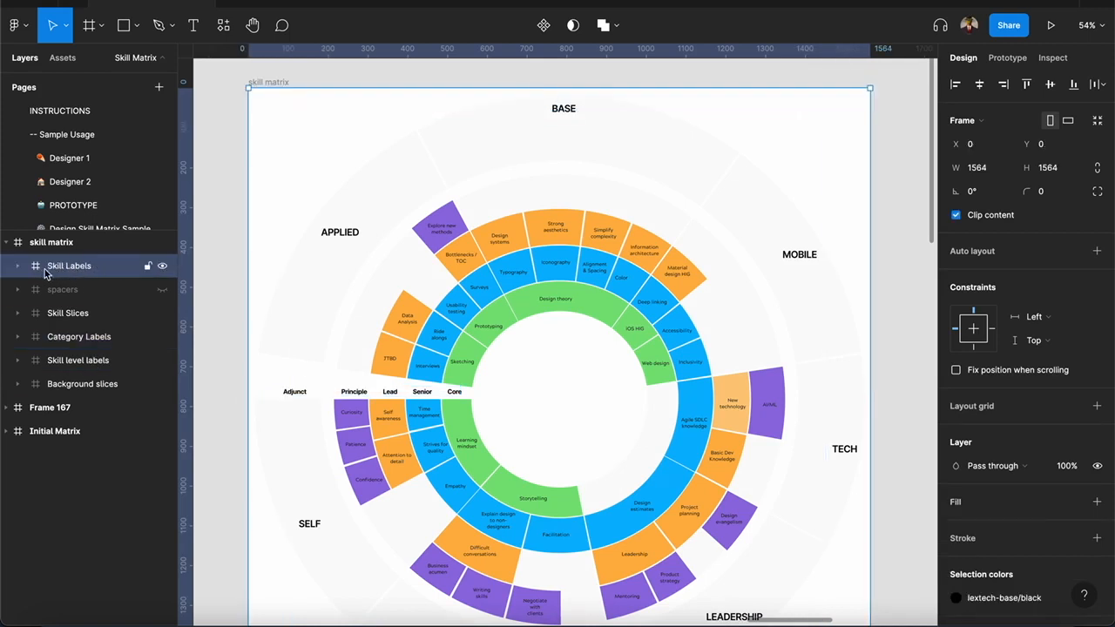
left_click(162, 268)
left_click(162, 268)
Step: Convert the skill matrix frame into a component and rename it Skill Matrix Template - Designer
left_click(277, 83)
left_click(543, 25)
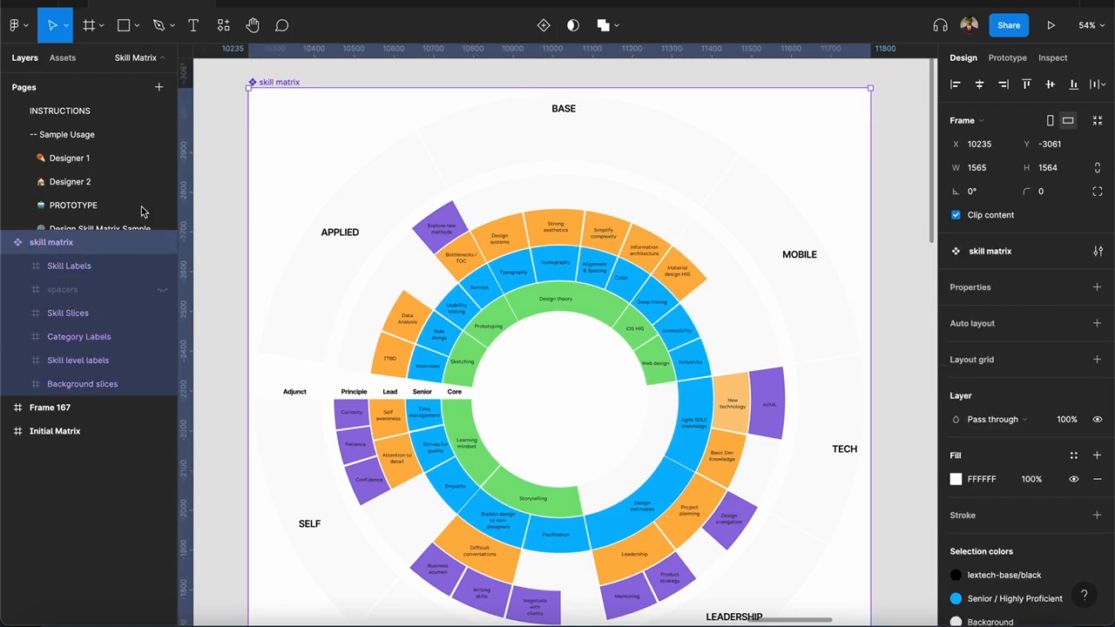
key("ctrl+r")
type("S")
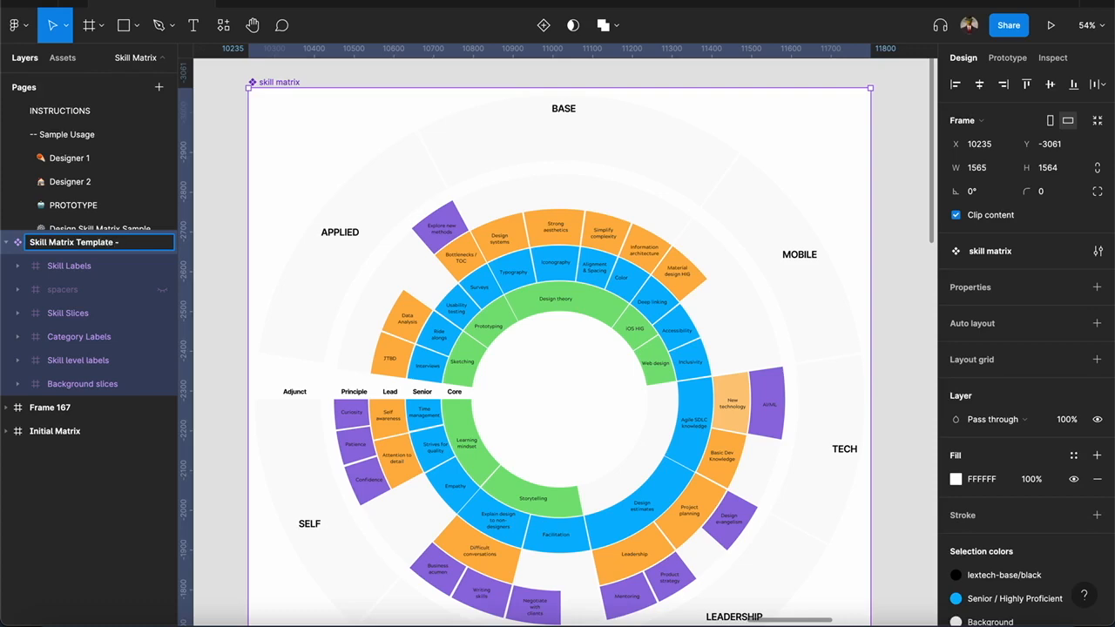
left_click(236, 160)
Step: Place an instance of the Skill Matrix Template - Designer component straight below the original, at X 10235, Y -1360
left_click(304, 83)
mouse_move(304, 84)
left_mouse_down()
mouse_move(298, 308)
mouse_move(305, 300)
left_mouse_up()
scroll(319, 323, "down", 5)
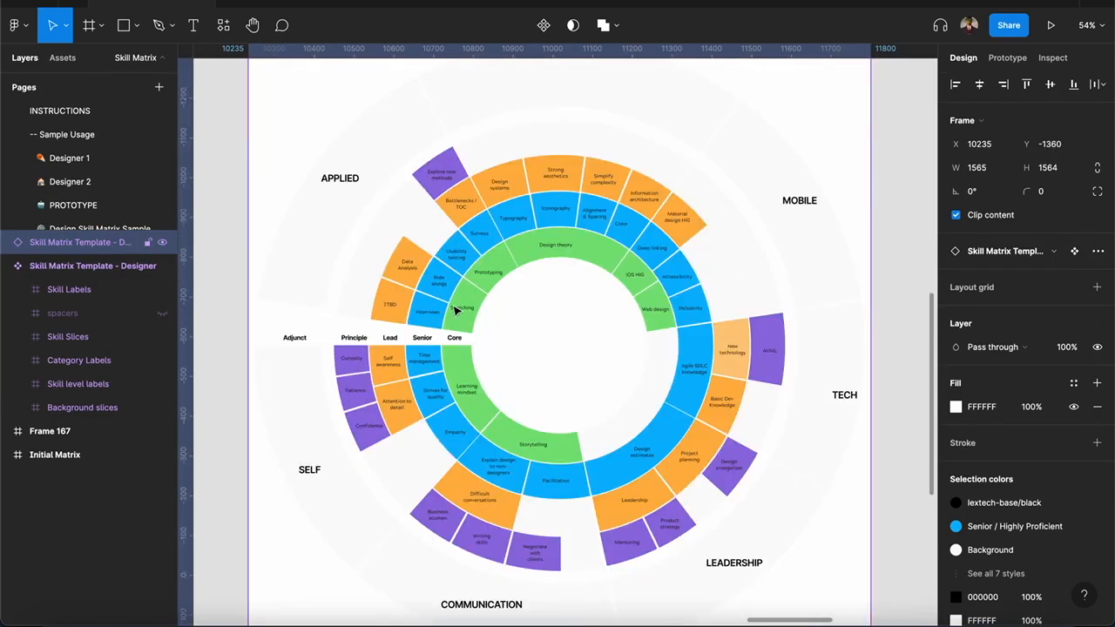
scroll(466, 305, "up", 2)
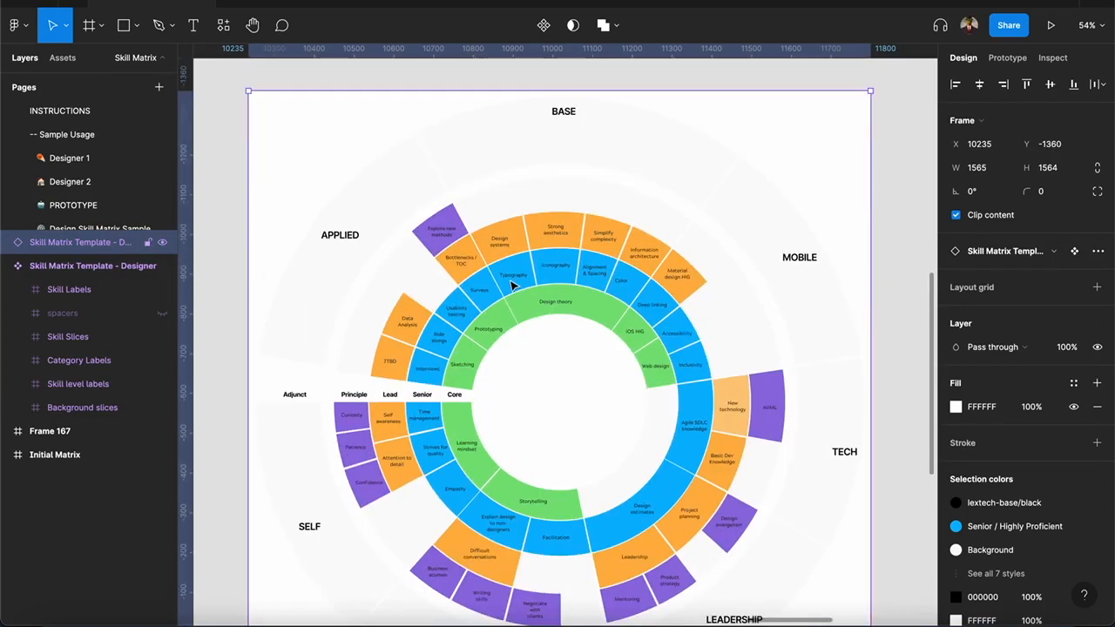
Step: In the template instance, set the Design theory slice's colour style to Core/Proficient and the AI/ML slice's to Unrated
left_click(603, 312)
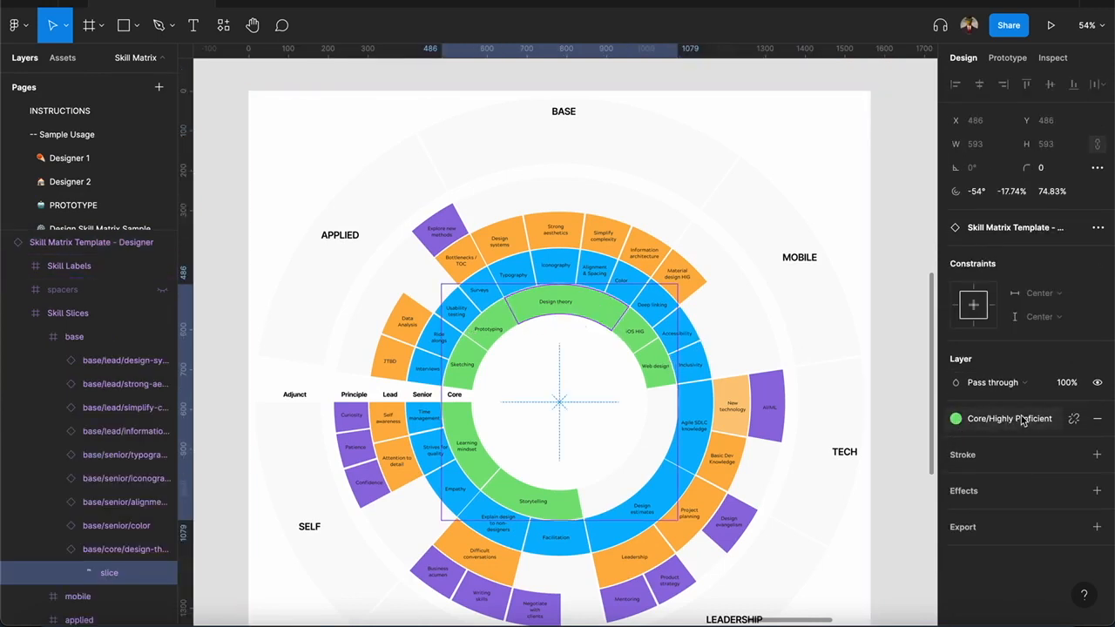
left_click(956, 421)
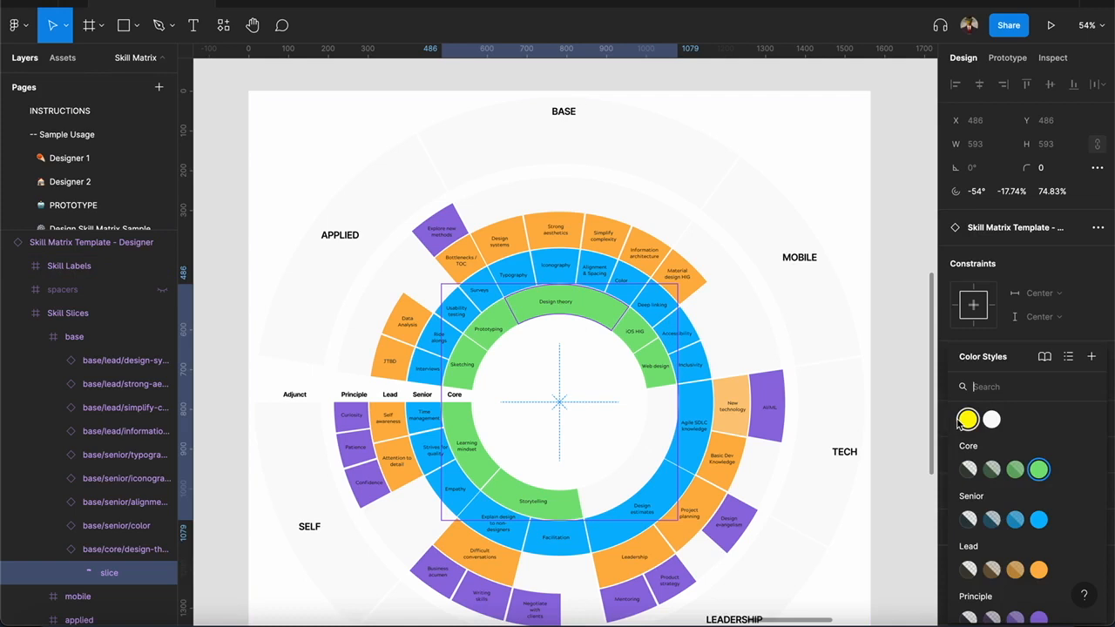
left_click(1015, 470)
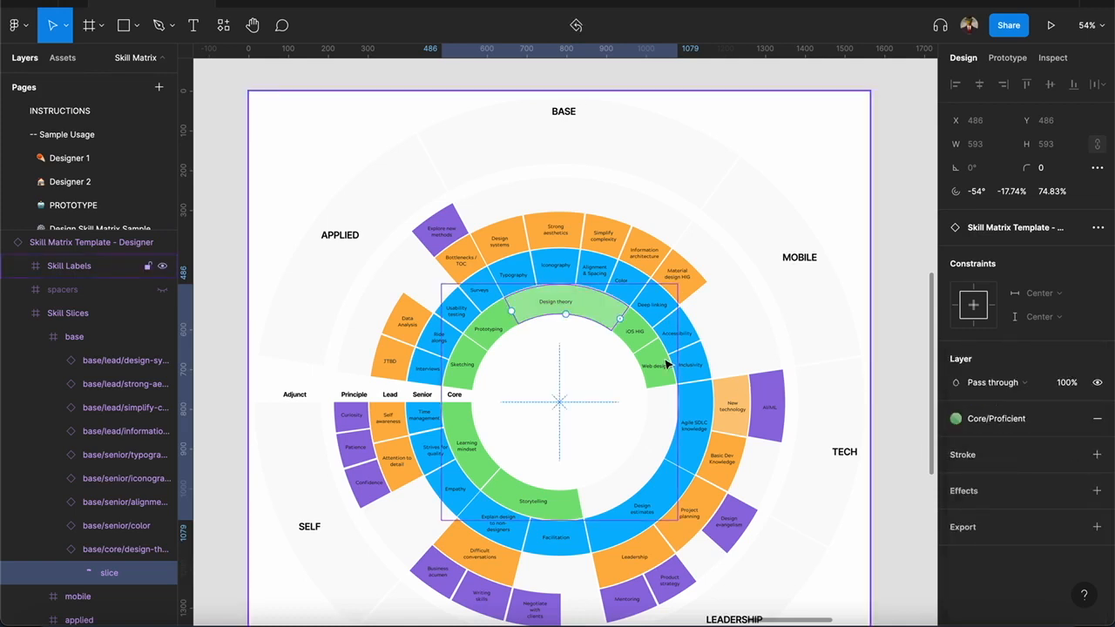
left_click(769, 431)
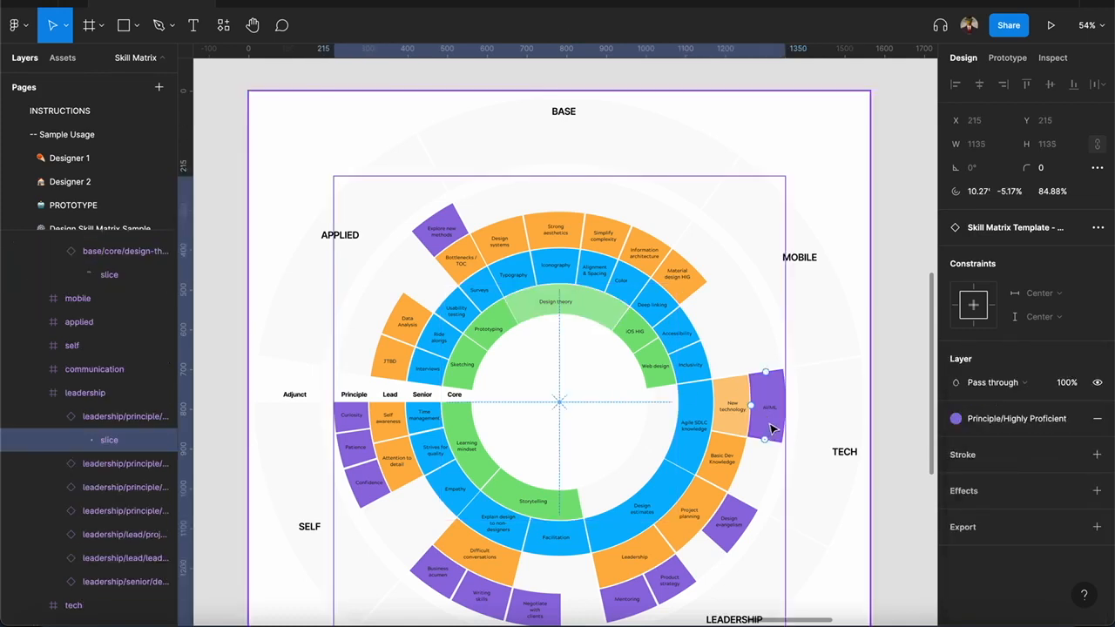
left_click(955, 420)
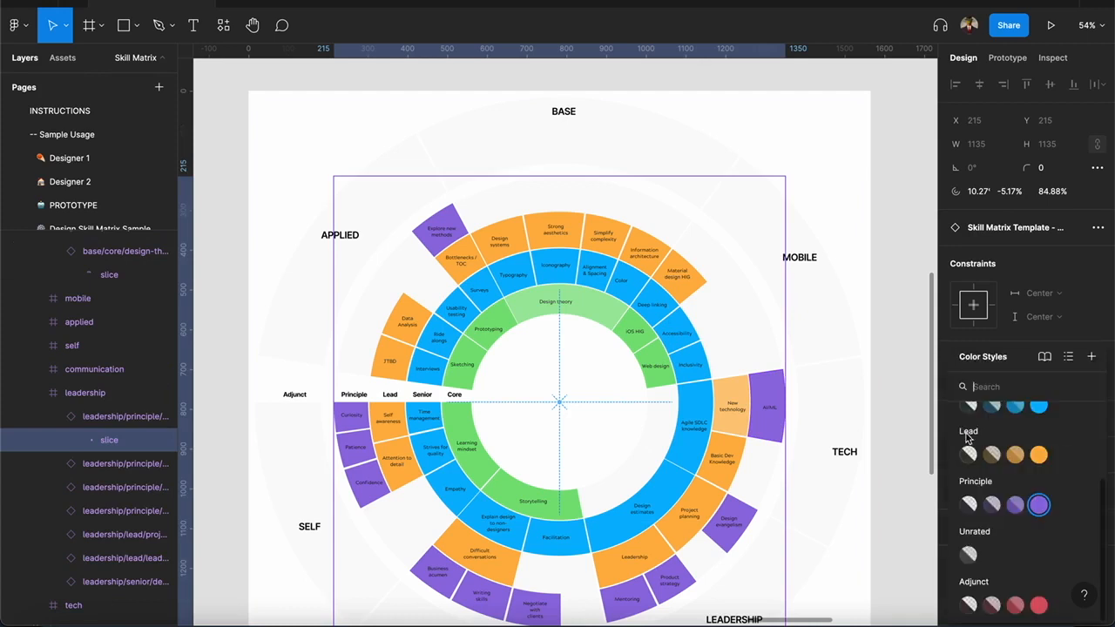
left_click(965, 553)
scroll(766, 375, "down", 3)
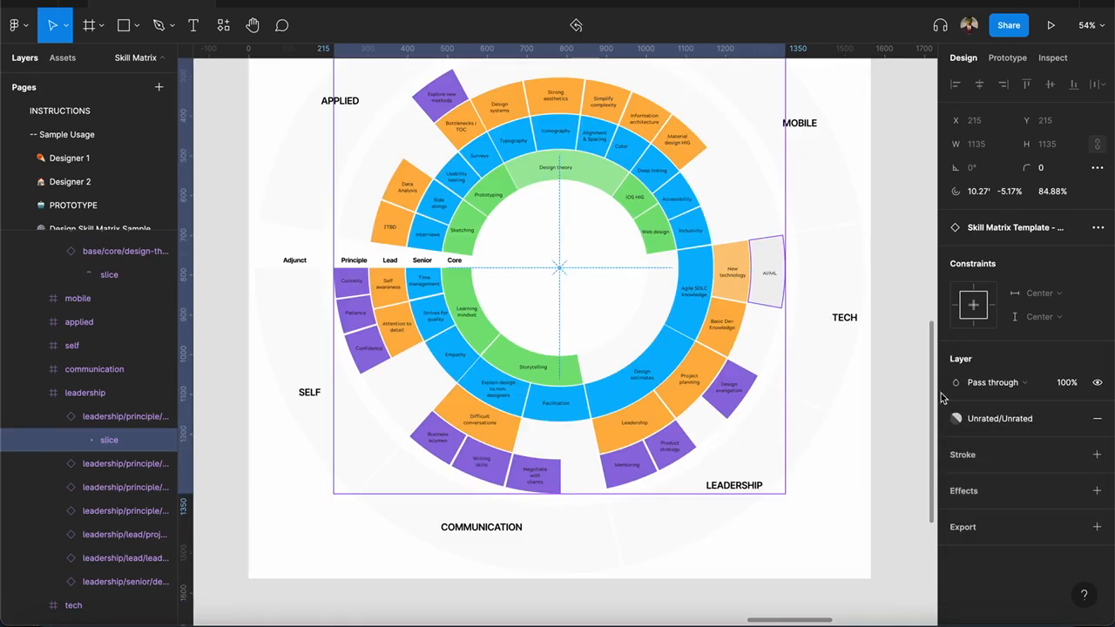
Step: Apply the Lead/Proficient colour style to the Basic Dev Knowledge slice and Lead/Less Proficient to the Project planning slice
left_click(711, 338)
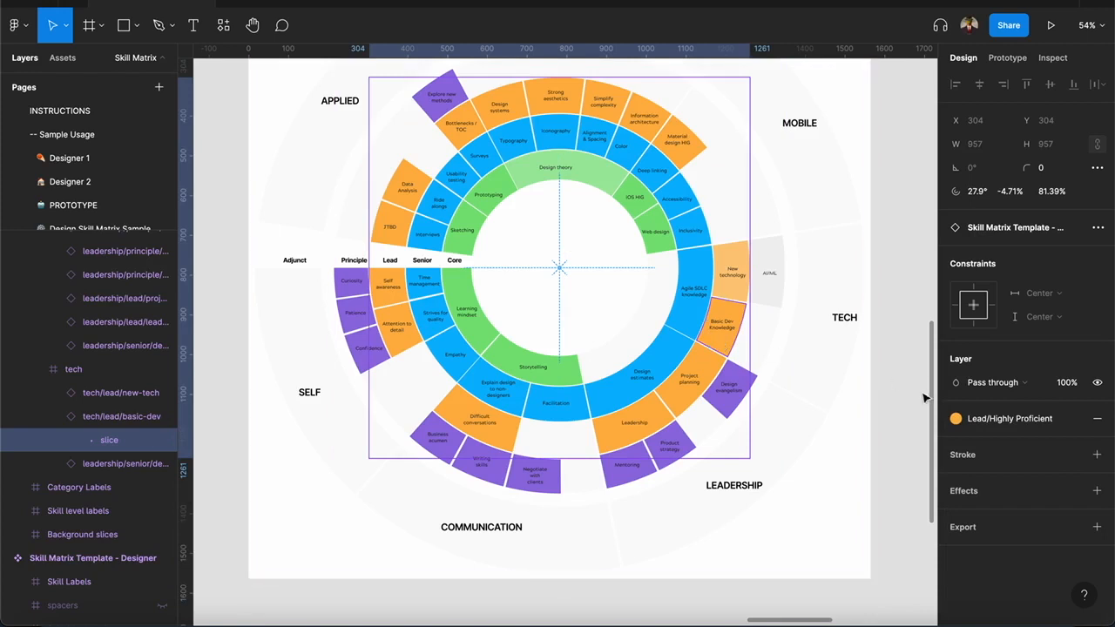
left_click(955, 420)
left_click(1014, 501)
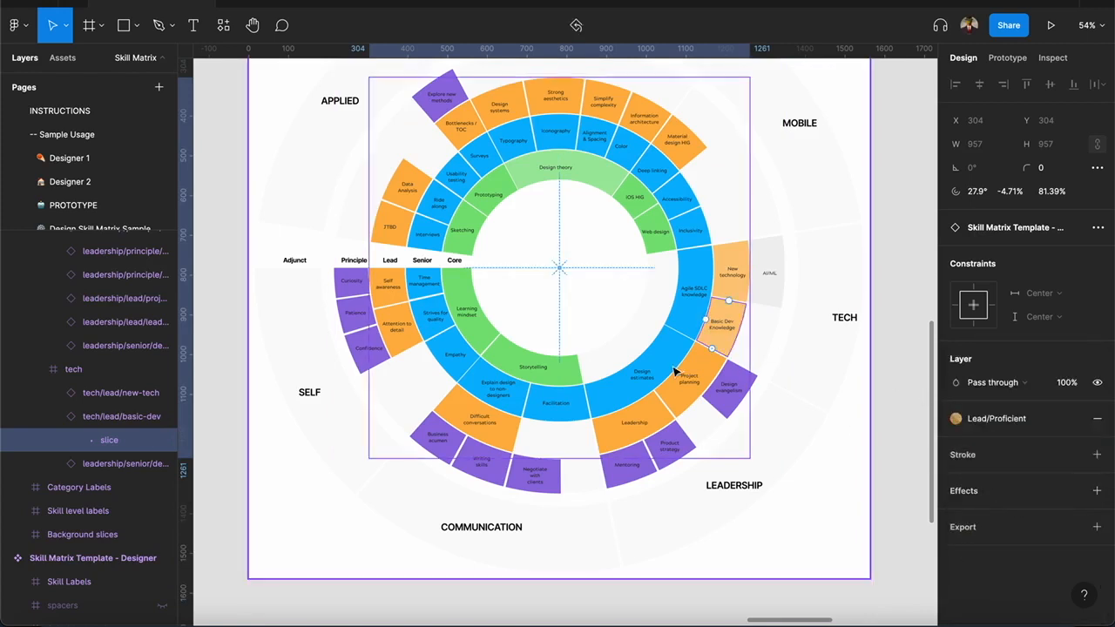
left_click(688, 409)
left_click(956, 419)
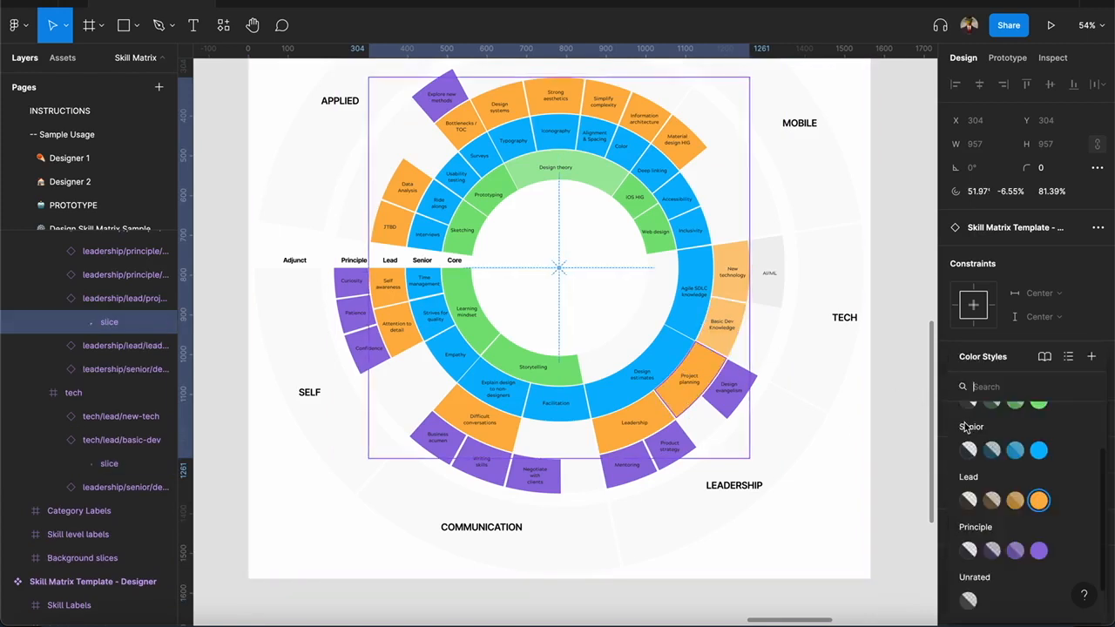
left_click(967, 500)
scroll(727, 374, "up", 1)
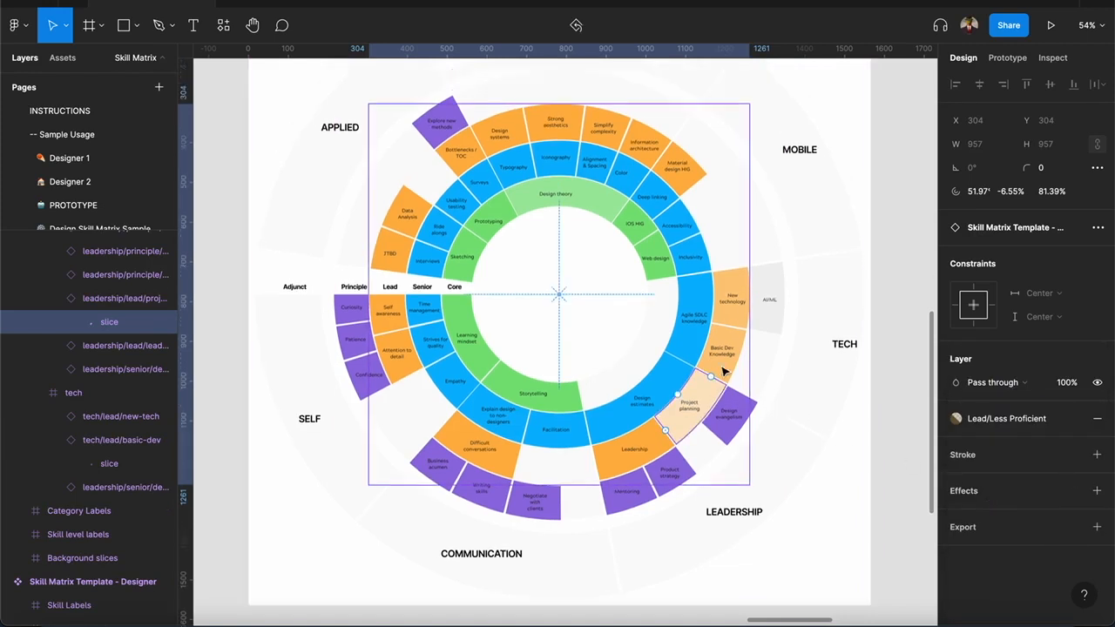
left_click(956, 419)
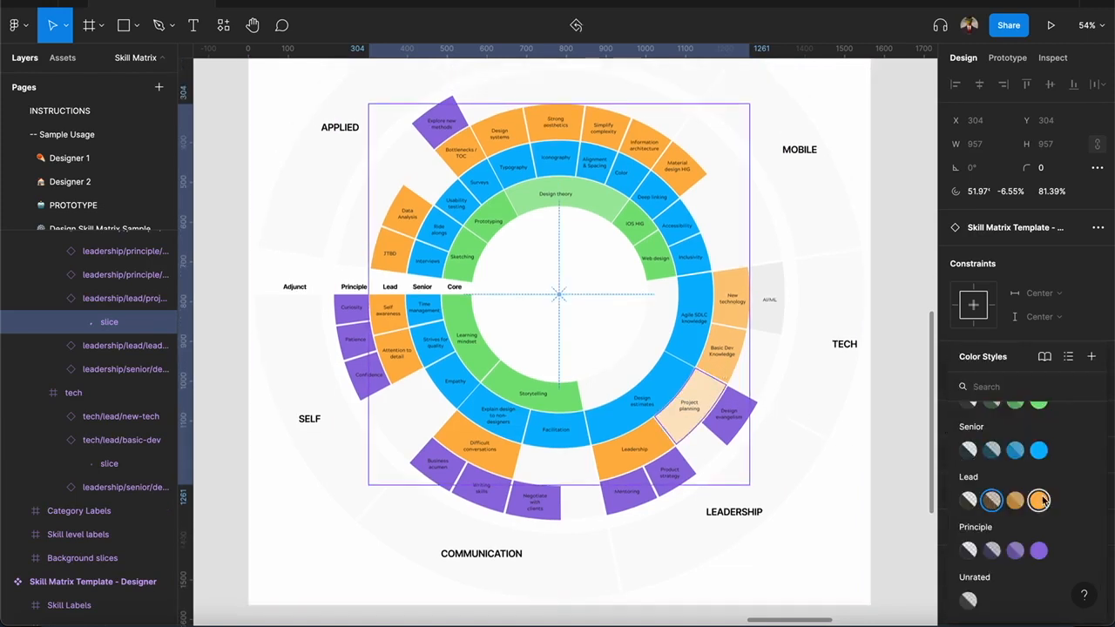
scroll(1006, 451, "up", 1)
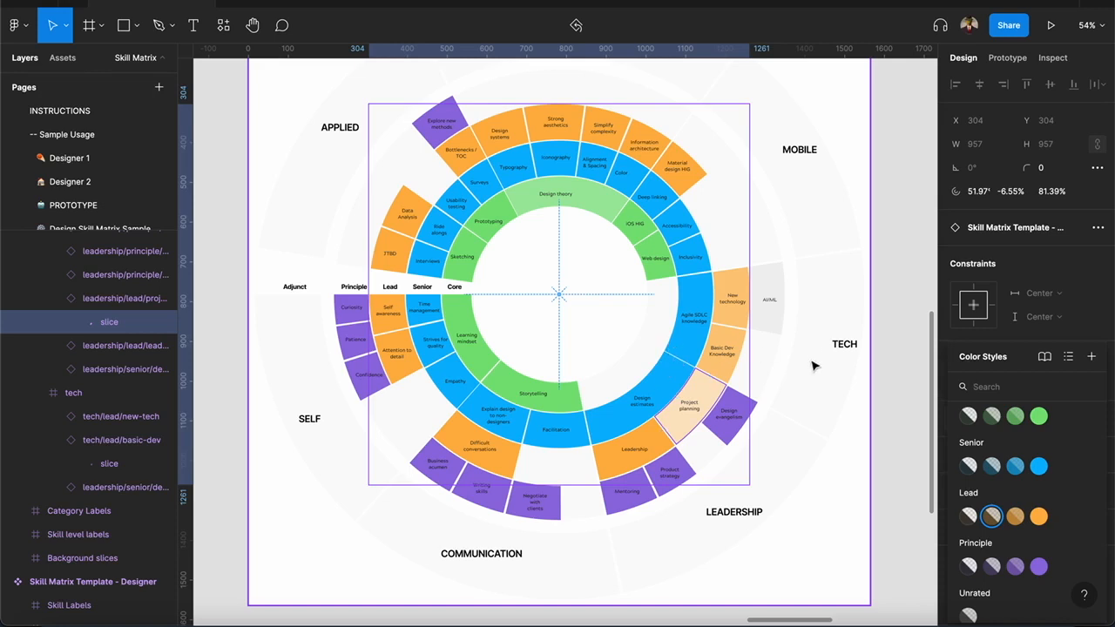
left_click(859, 485)
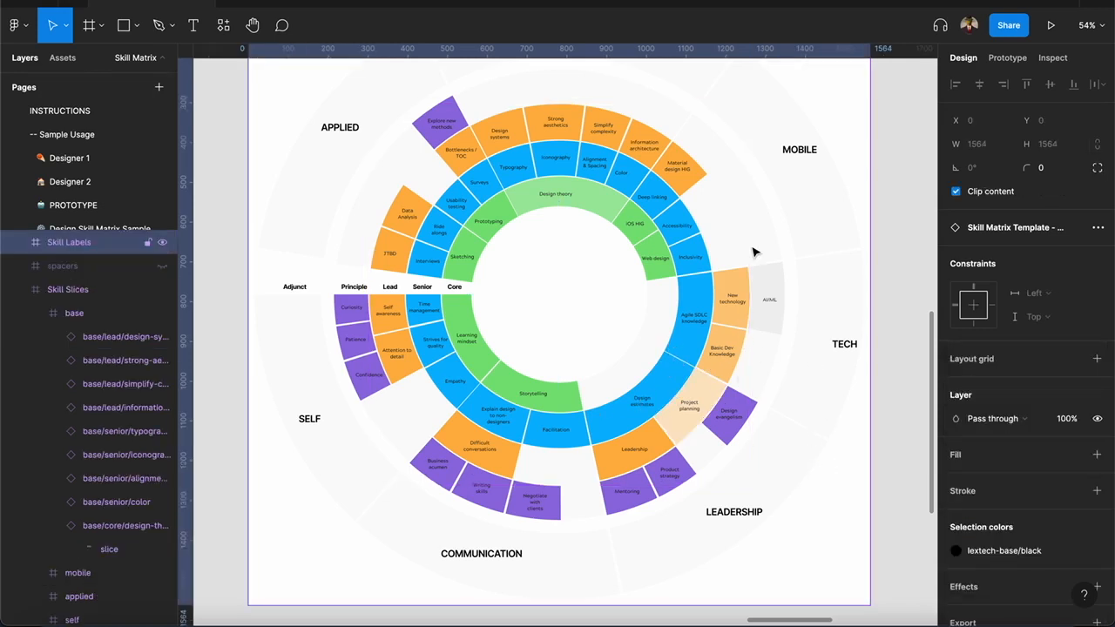
scroll(754, 252, "up", 1)
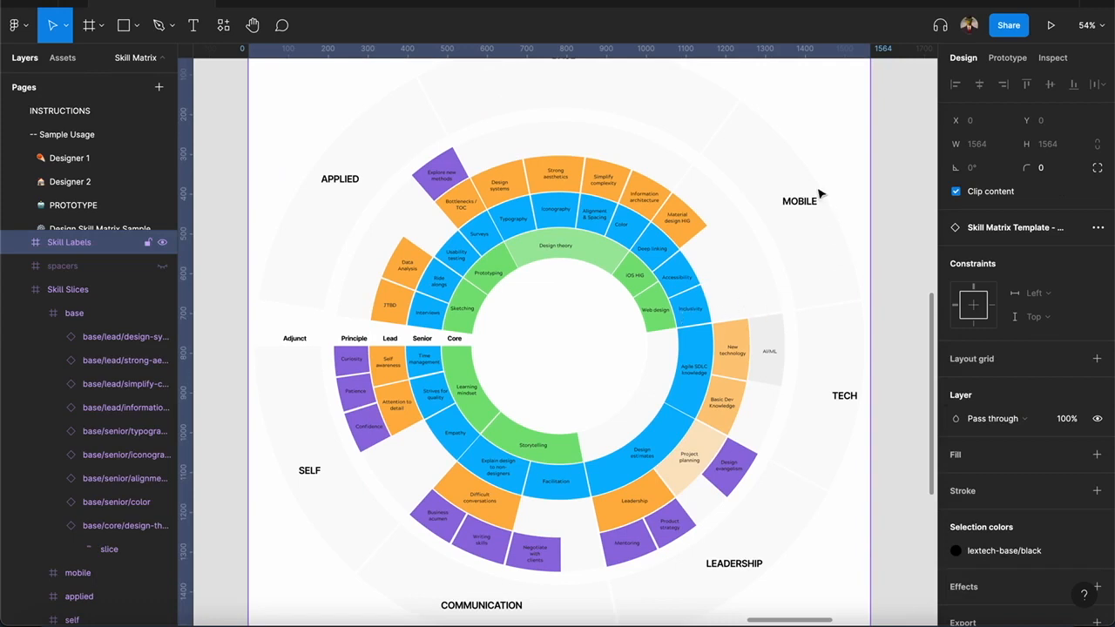
Step: Duplicate the Inclusivity slice's mobile/senior/web-design instance and set the copy's level to Adjunct
left_click(693, 323)
left_click(96, 424)
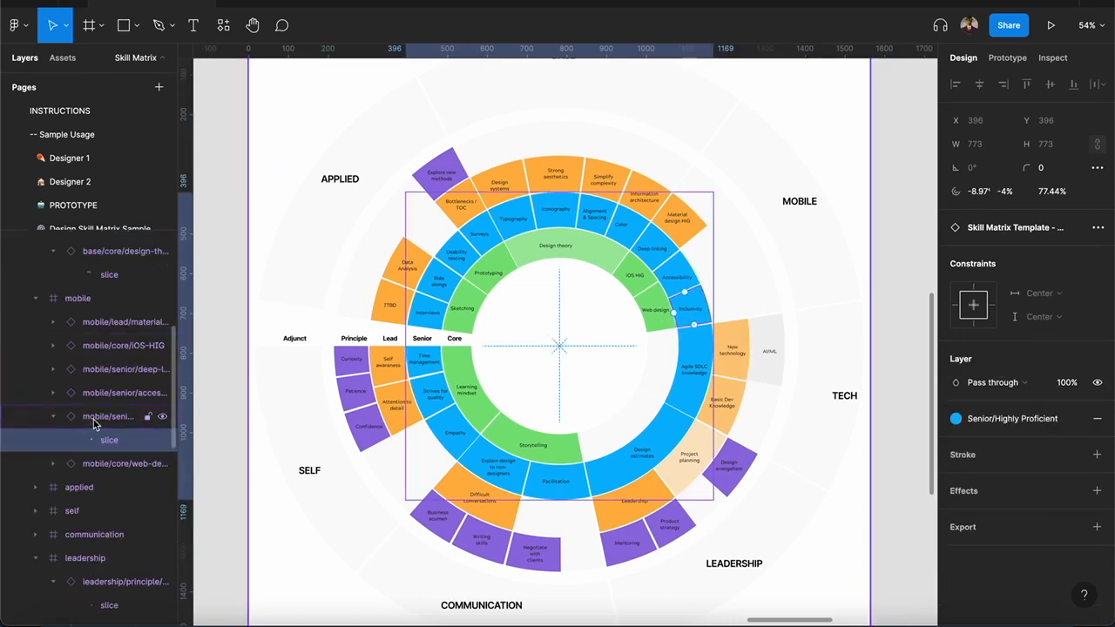
key("ctrl+d")
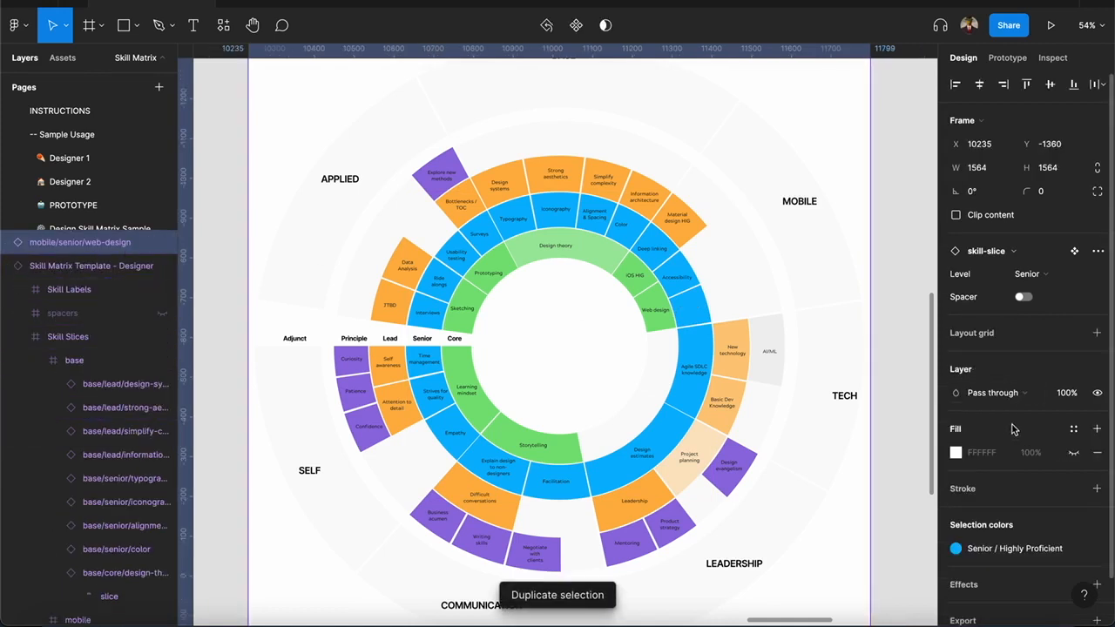
left_click(1027, 273)
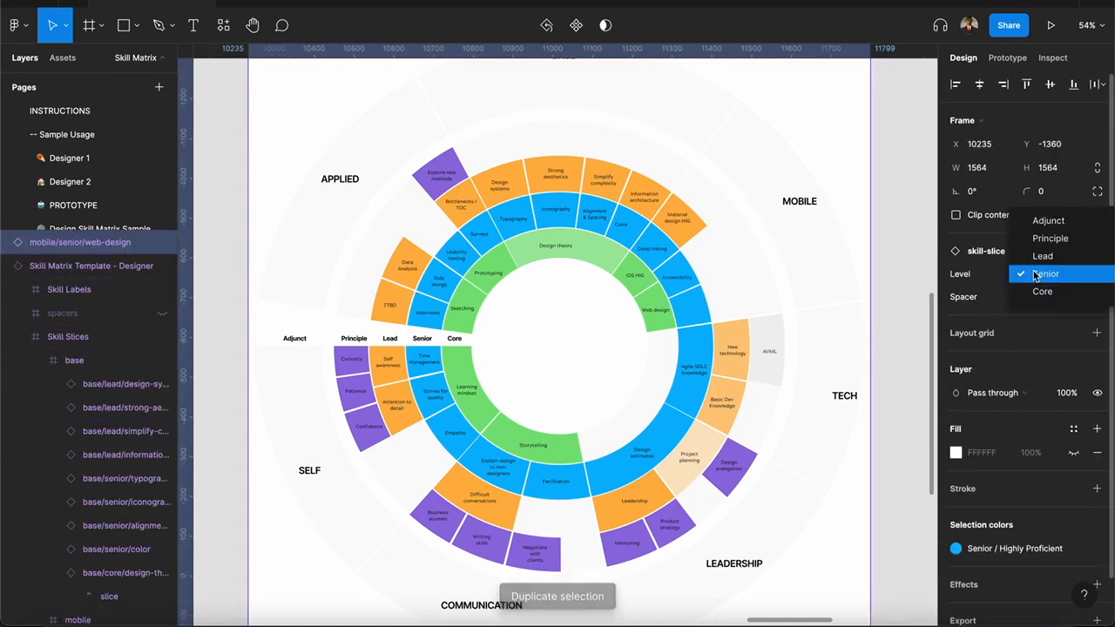
left_click(1048, 221)
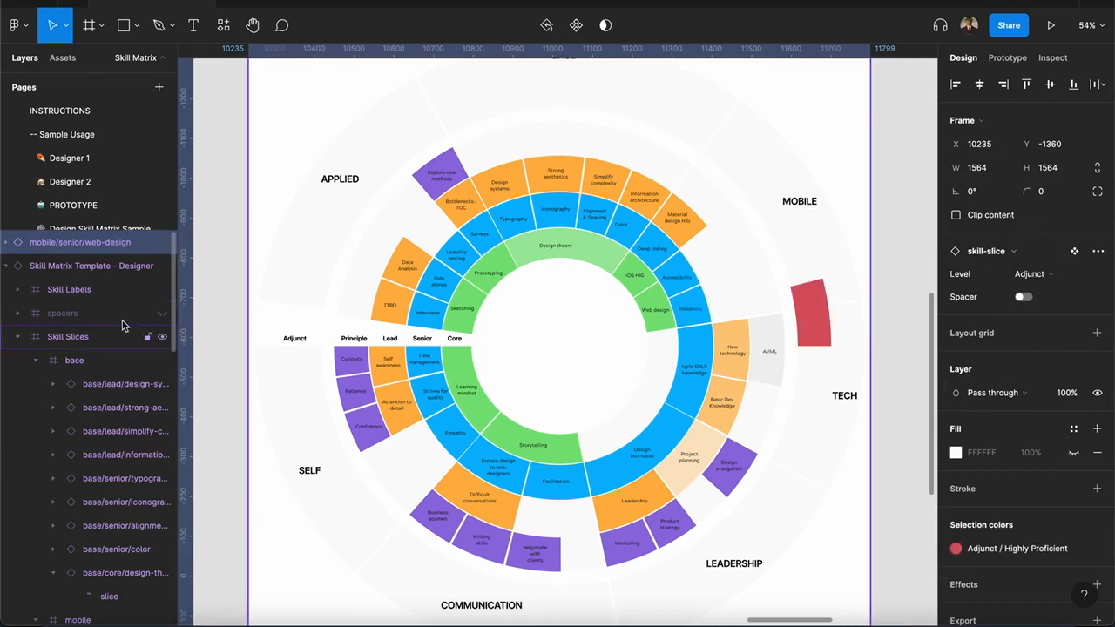
Step: Rotate the Adjunct copy's slice upward along the mobile category's outer ring, and delete the mobile/senior/web-design copy
left_click(11, 242)
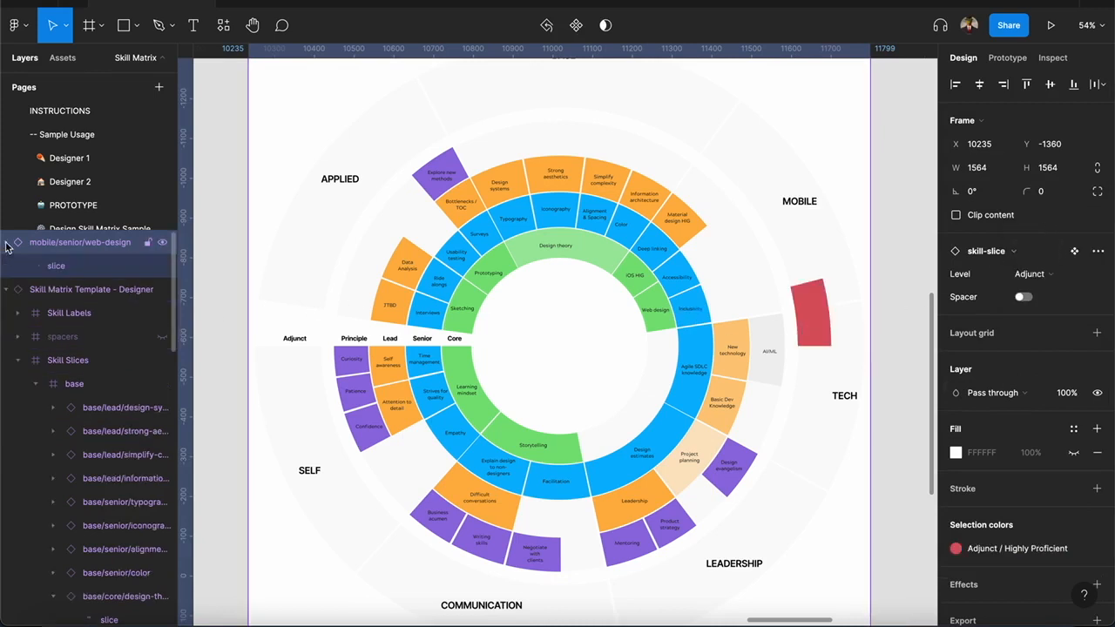
left_click(815, 315)
left_click_drag(819, 346, 811, 306)
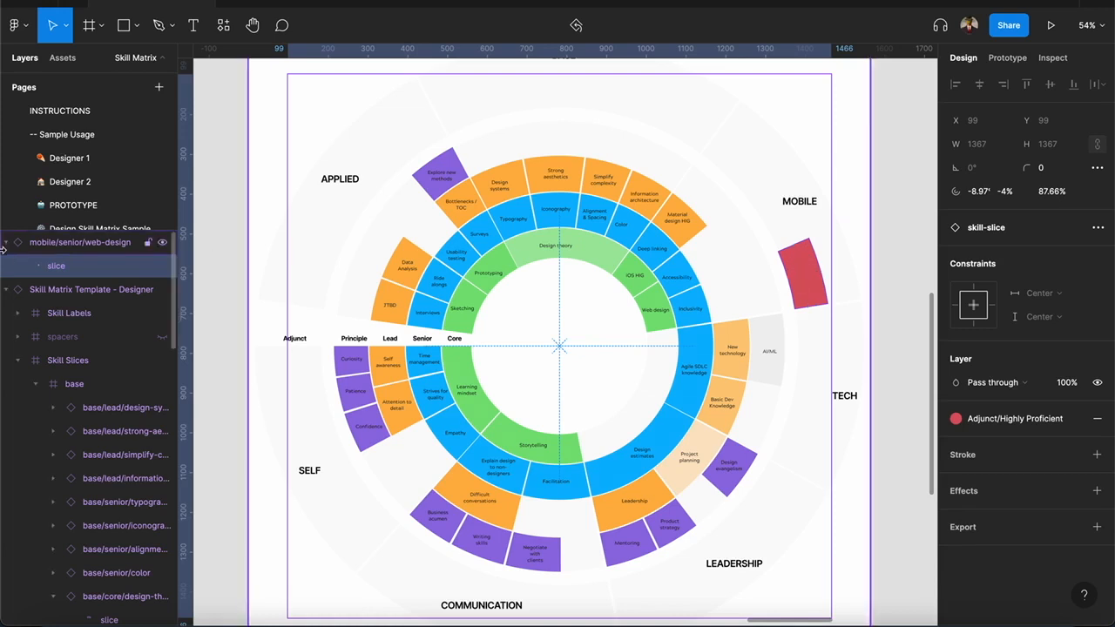
left_click(70, 247)
key("Delete")
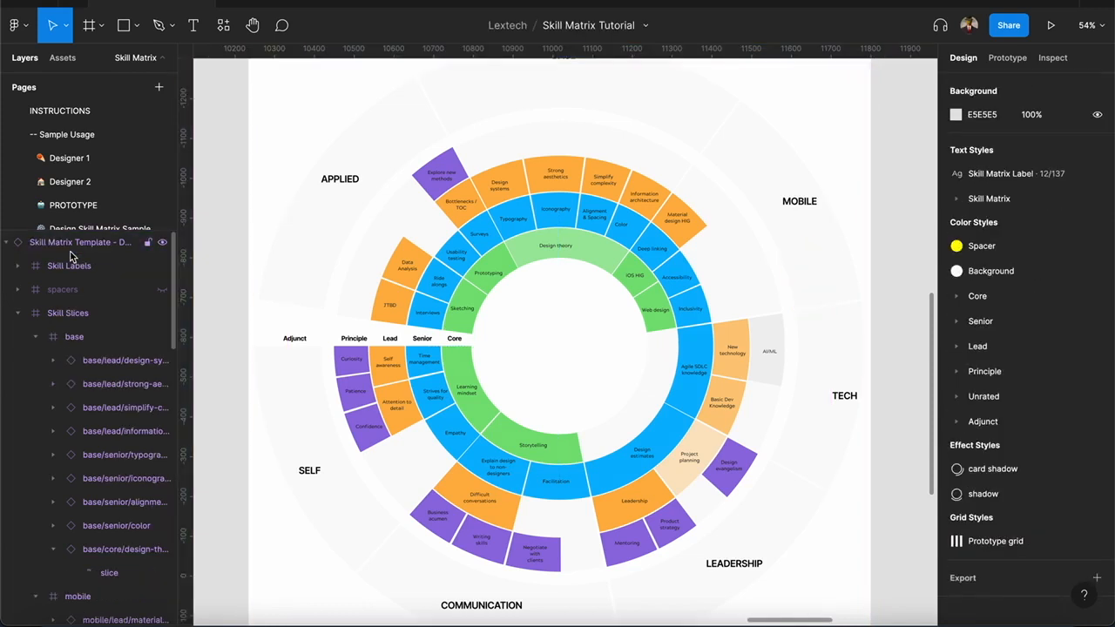